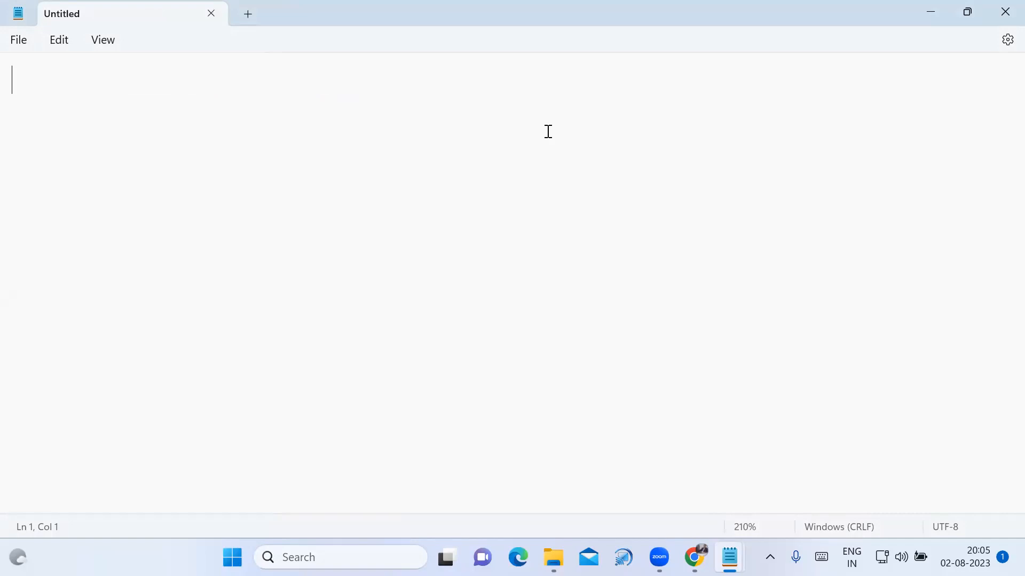
Write the first topic in the empty note: "1. How to Launch and connect Windows Server using EC2 service".
key(alt+Tab)
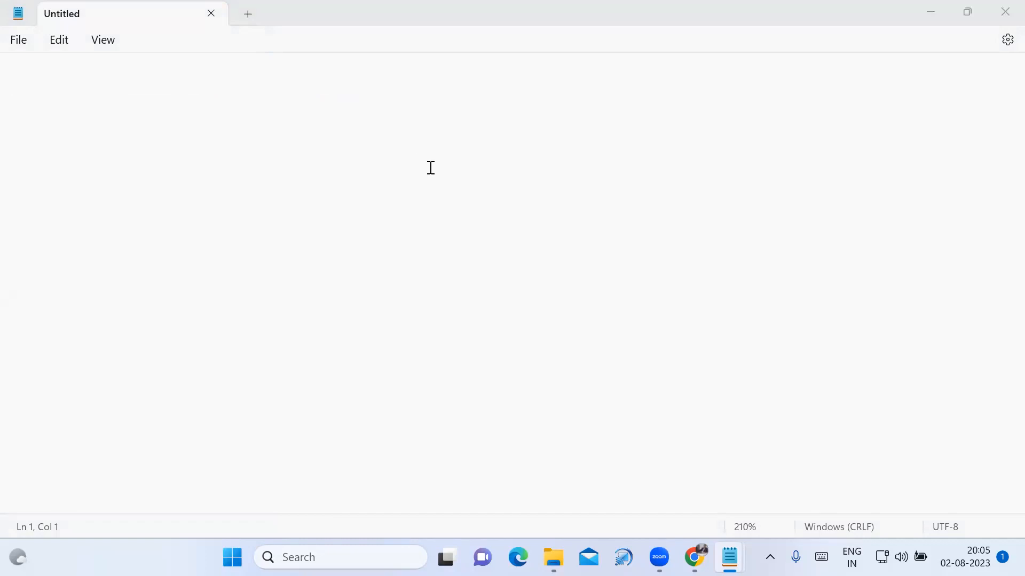
click(441, 152)
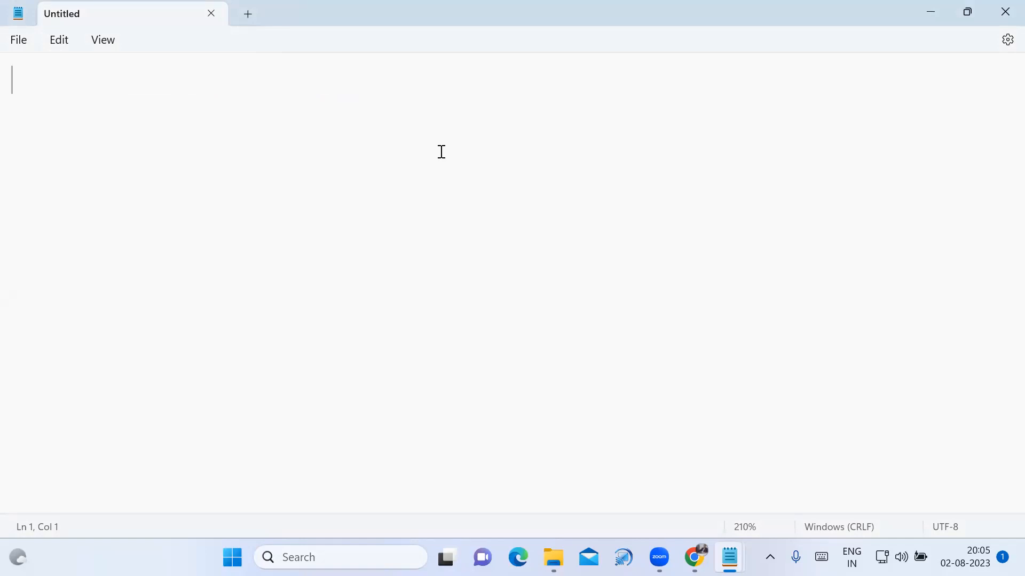
text(1. How )
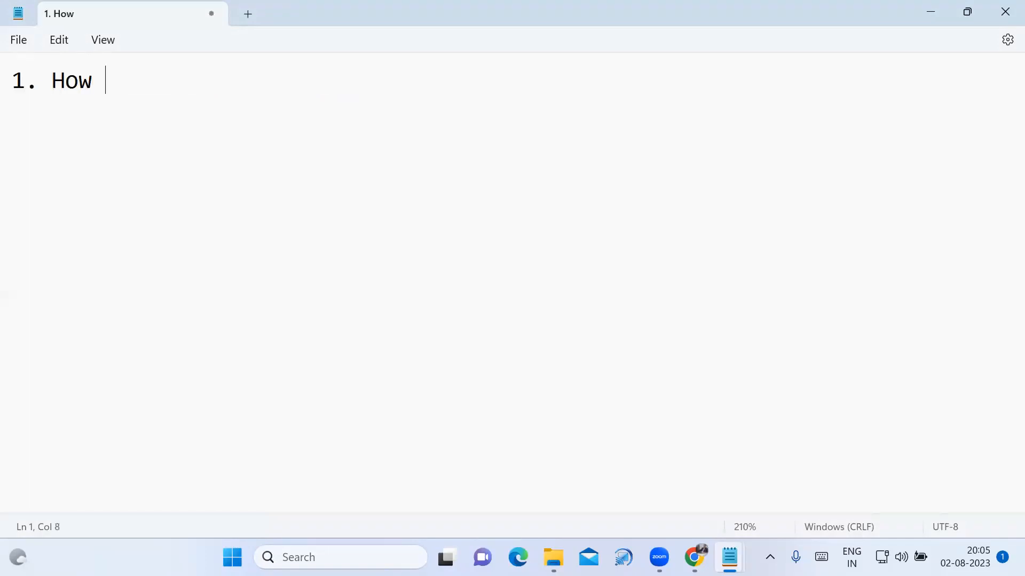
text(to Laun)
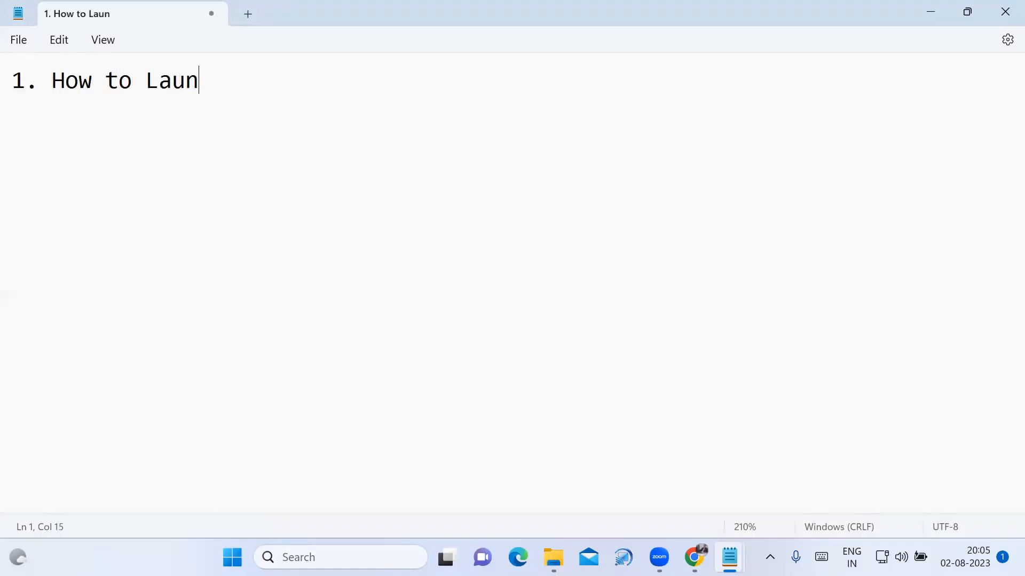
text(ch and connect )
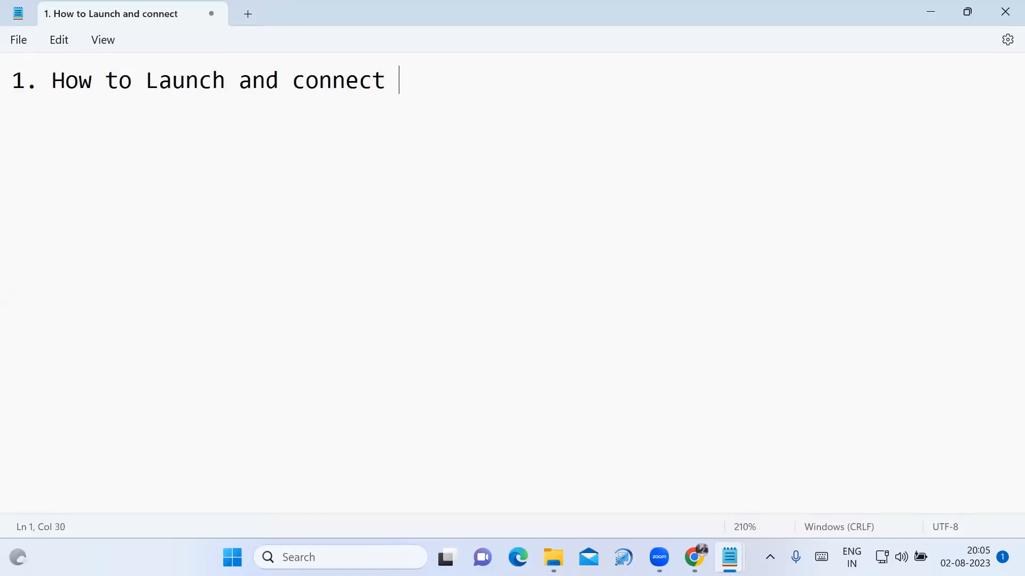
text(Windows )
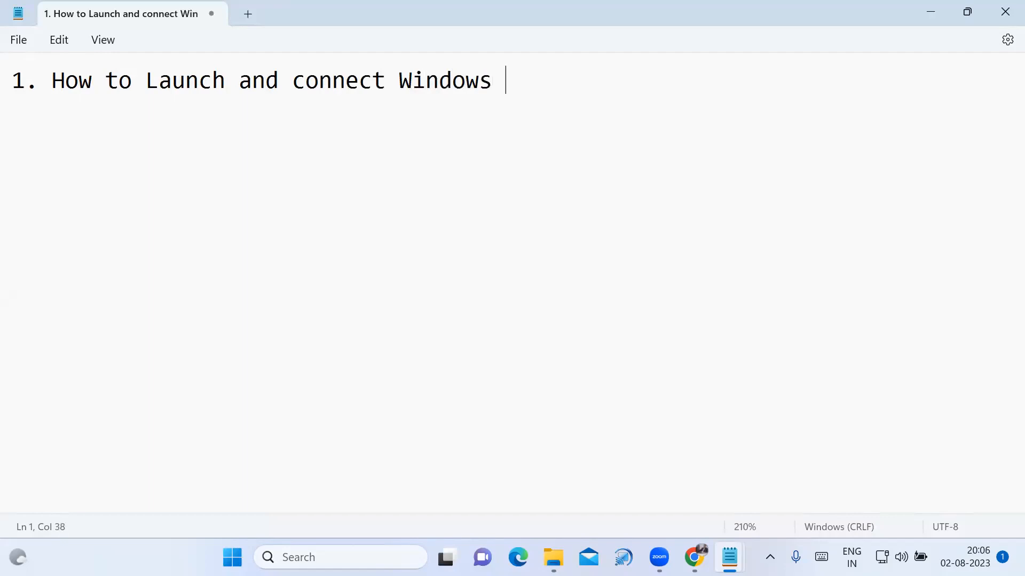
text(Server usingf)
key(BackSpace)
key(BackSpace)
text(EC2 servic)
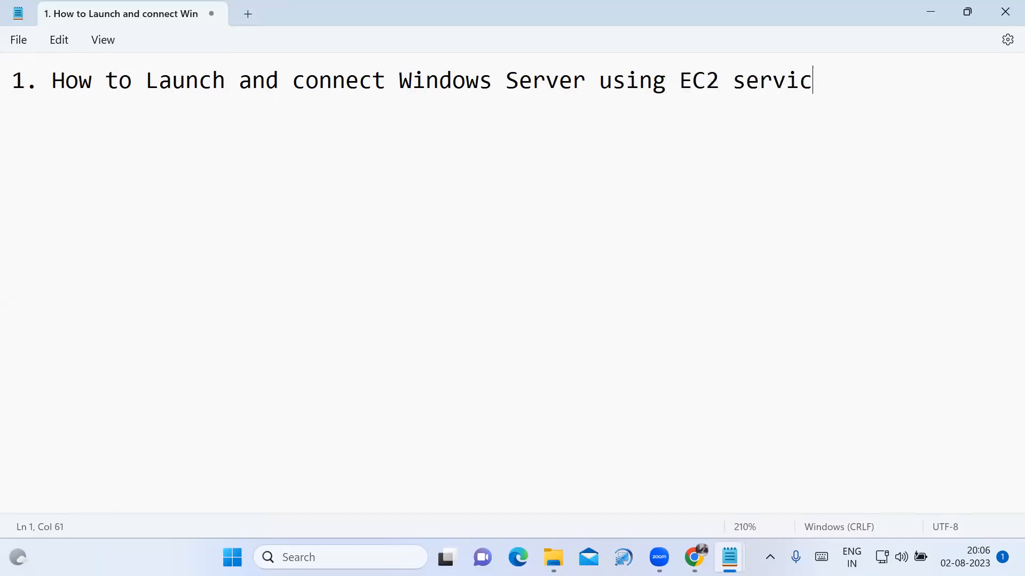
text(e)
Add a second topic line numbered 2 by duplicating the first topic's text and replacing "Windows" with "Linux".
key(Return)
text(2.)
drag(52, 83, 823, 87)
key(ctrl+c)
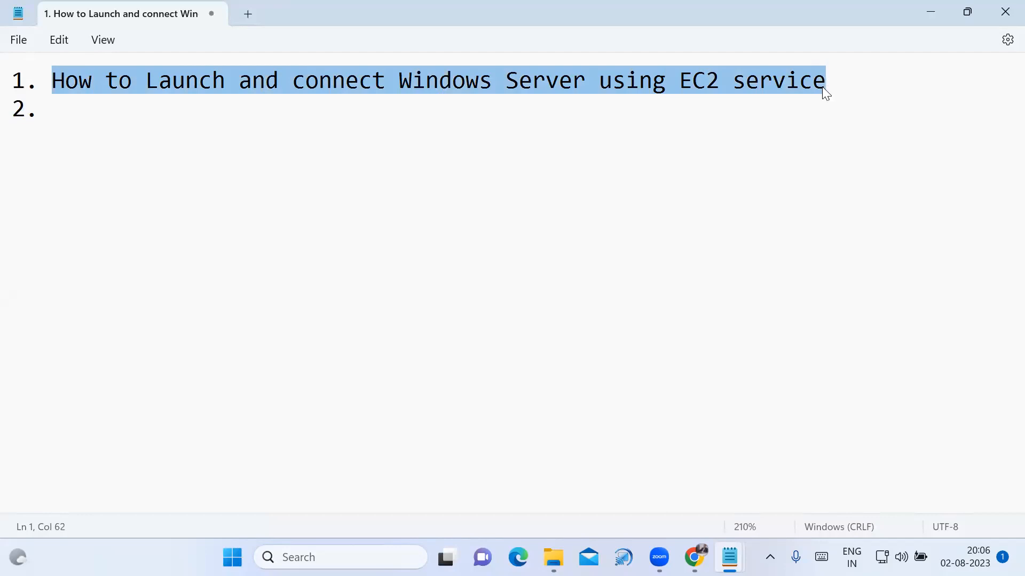
click(424, 111)
key(ctrl+v)
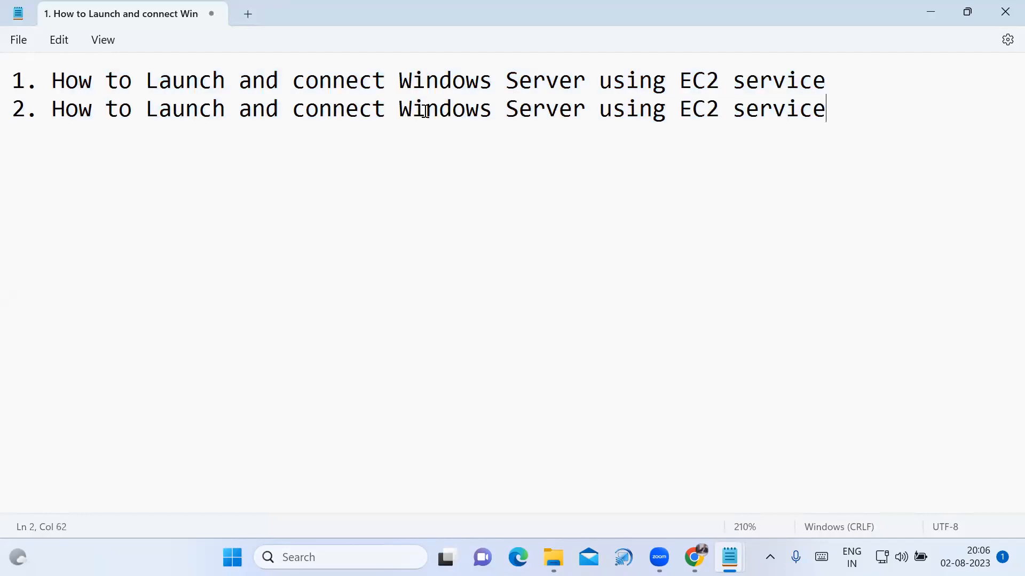
click(406, 110)
drag(406, 110, 487, 119)
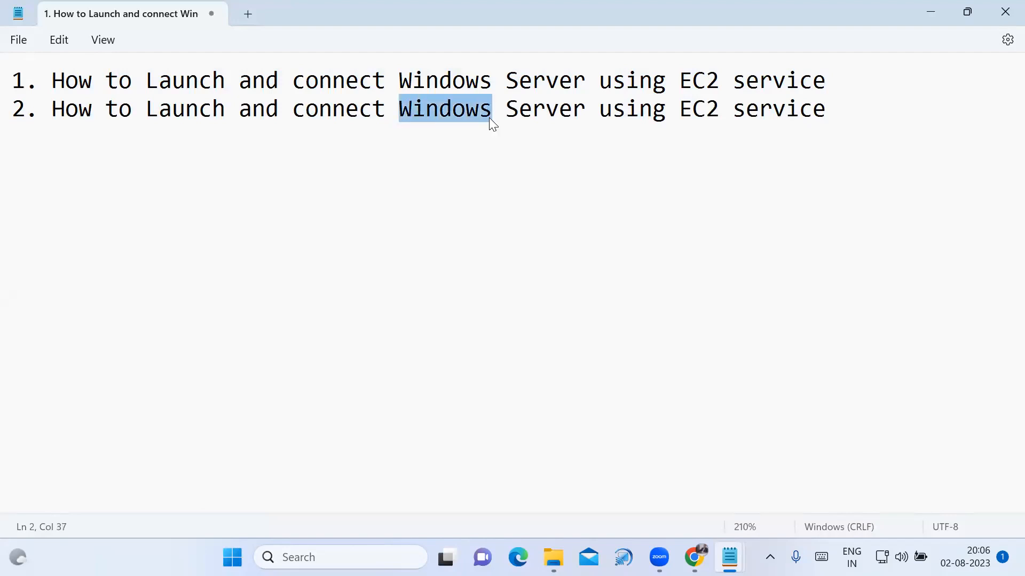
text(Linux)
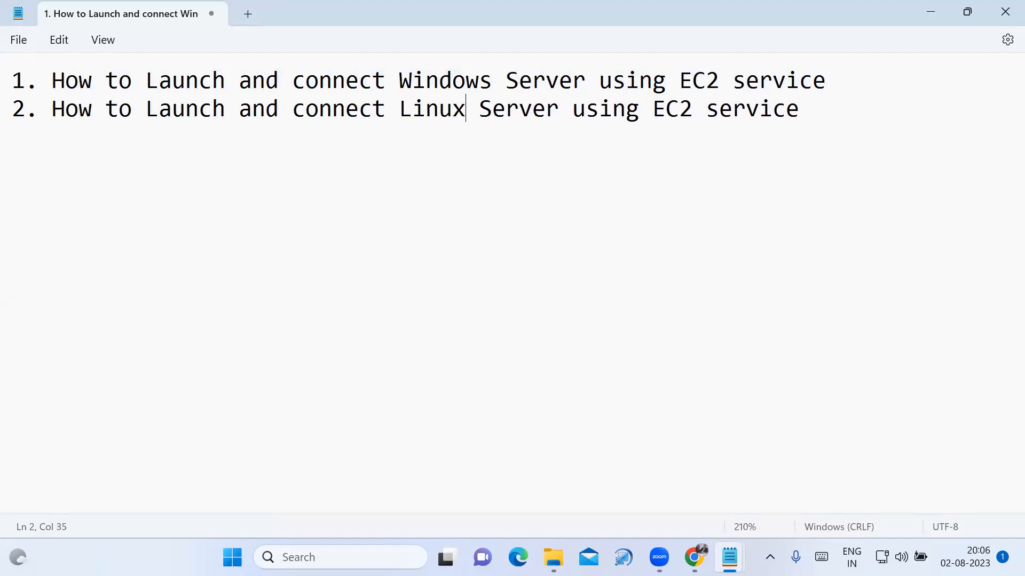
click(480, 155)
drag(51, 81, 831, 120)
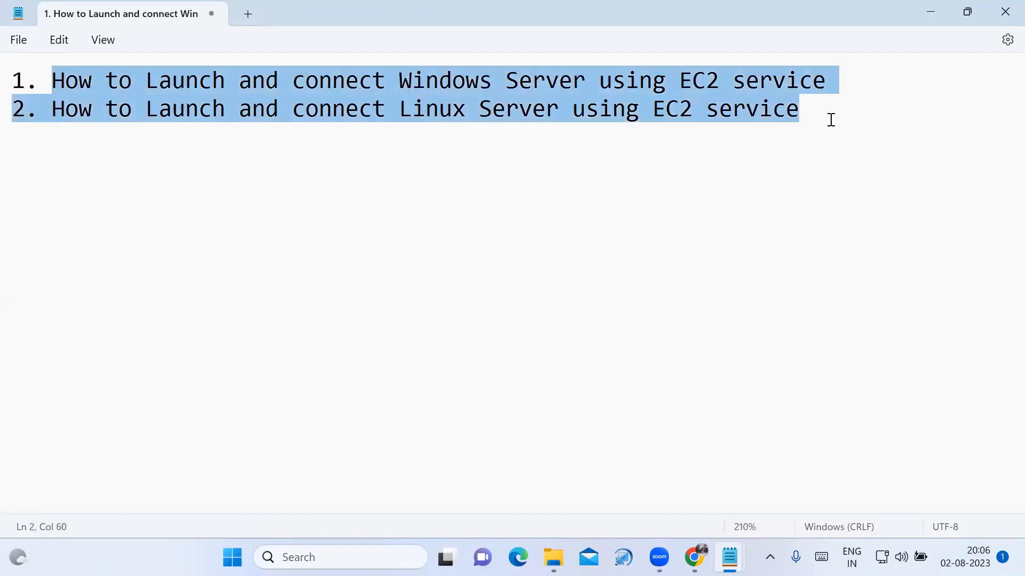
click(845, 146)
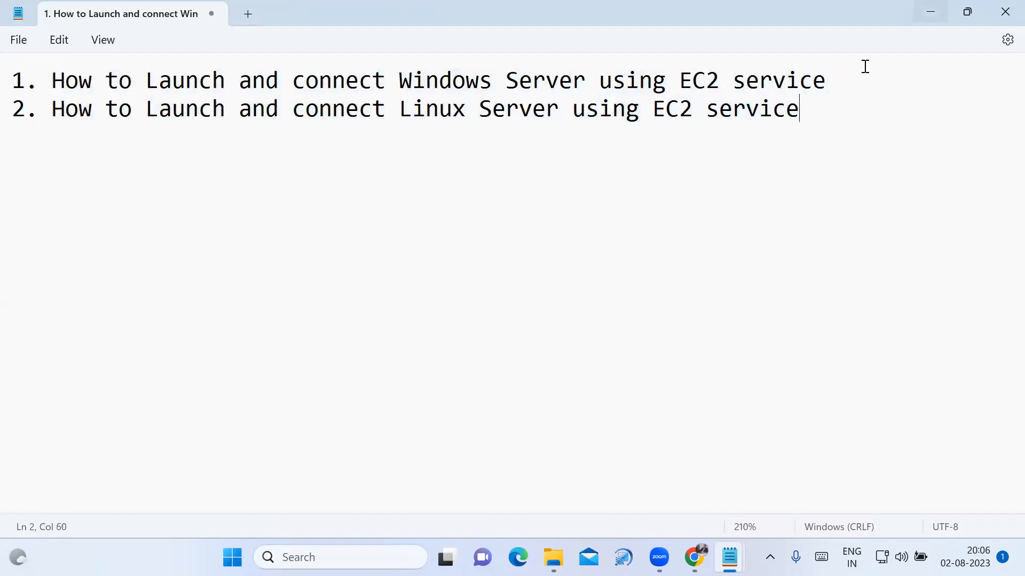
Switch to Chrome, search Google for "aws login" in a new tab and open the AWS Management Console result.
key(alt+Tab)
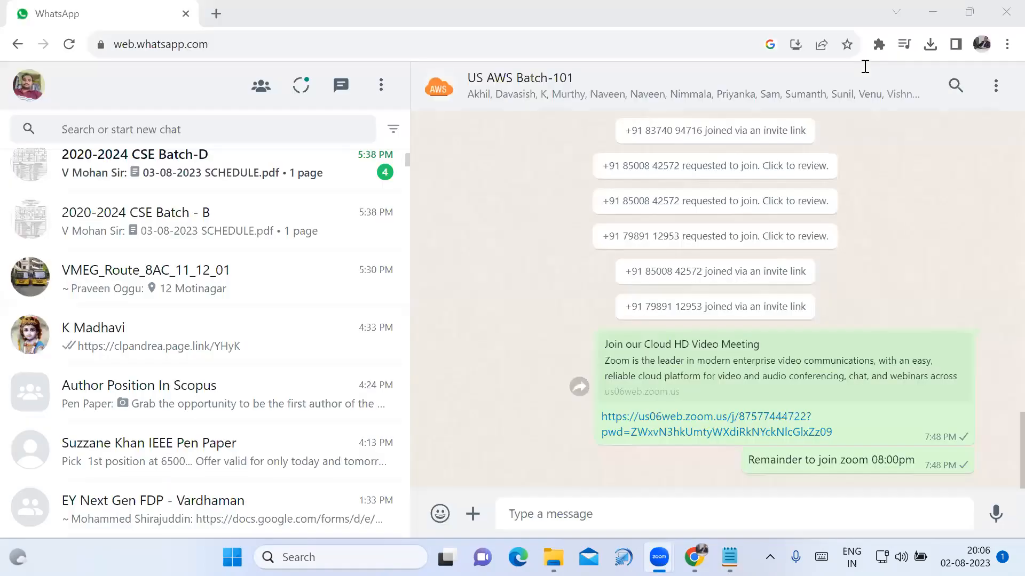
mouse_move(694, 558)
click(694, 461)
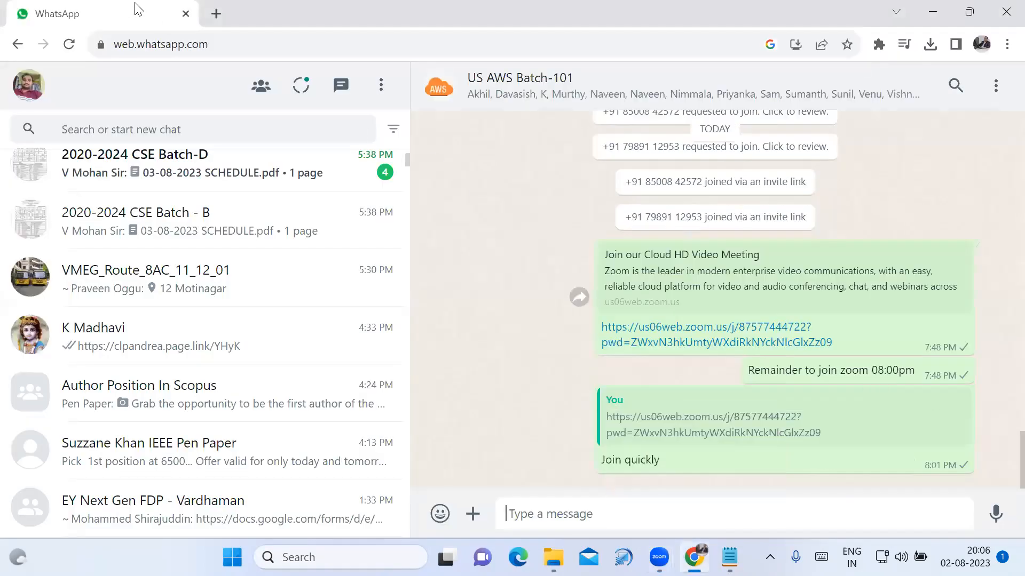
click(216, 14)
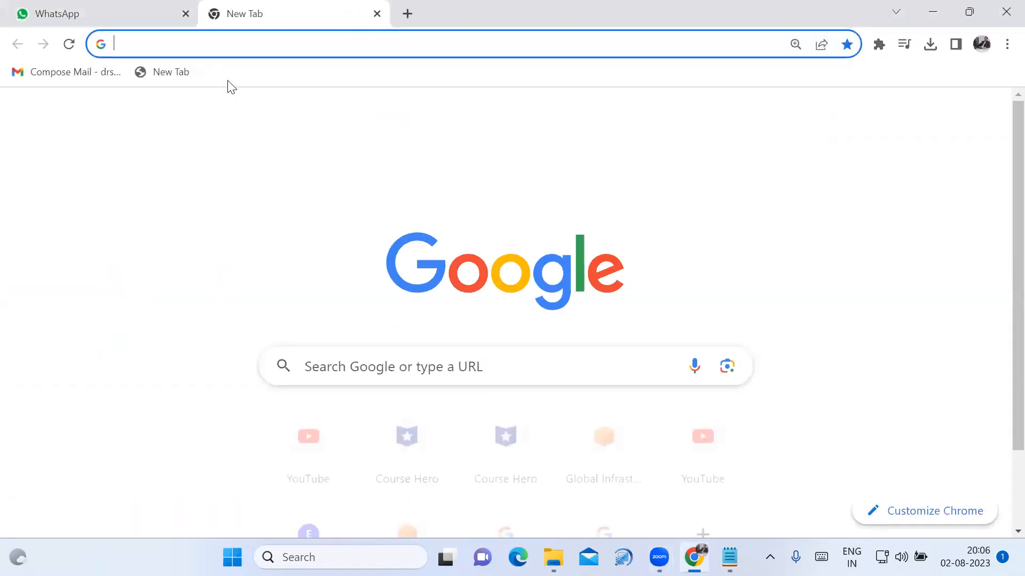
click(380, 365)
click(357, 449)
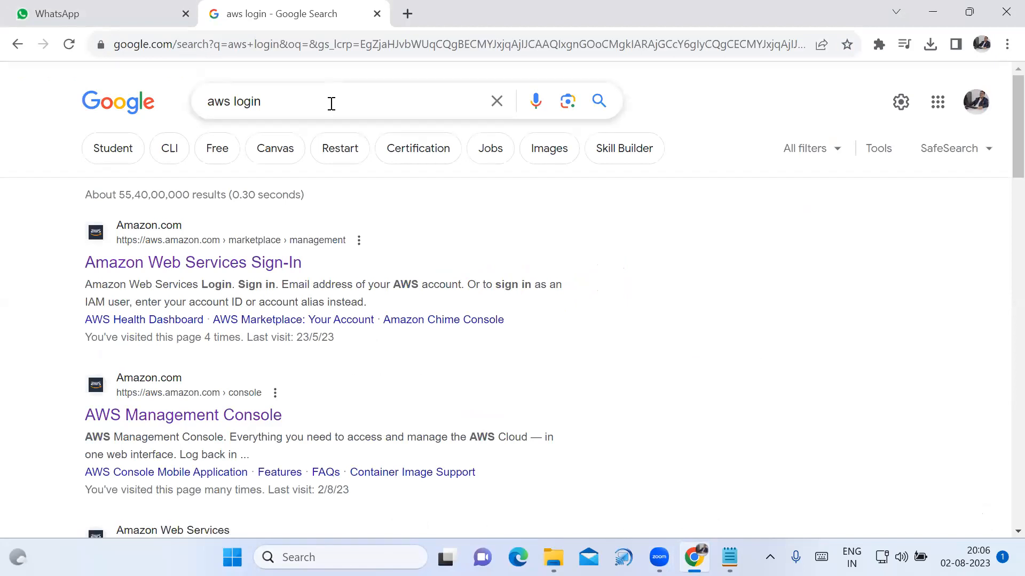
click(249, 420)
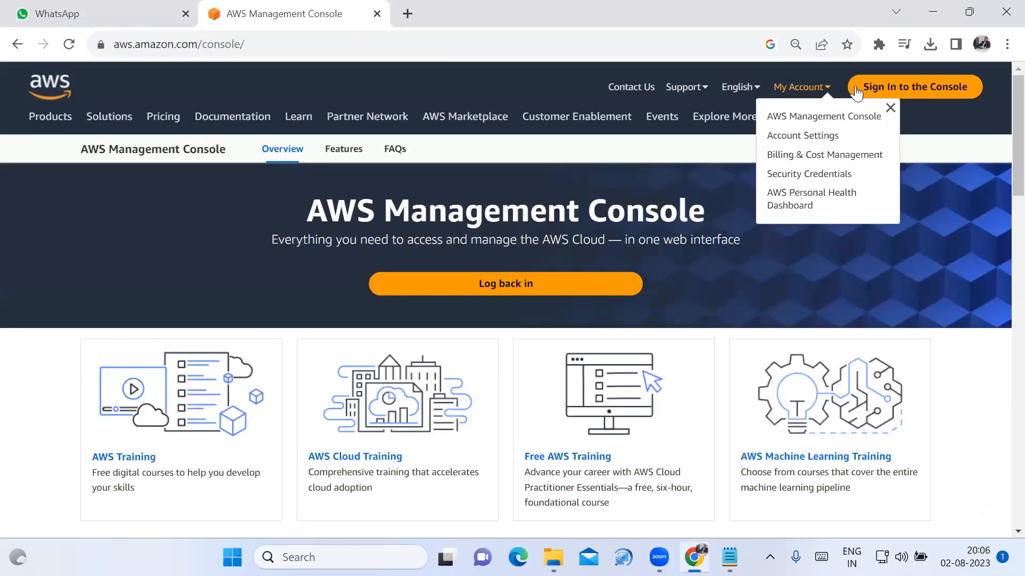
Sign in to the AWS console as root user with the prefilled account e-mail and password.
click(887, 91)
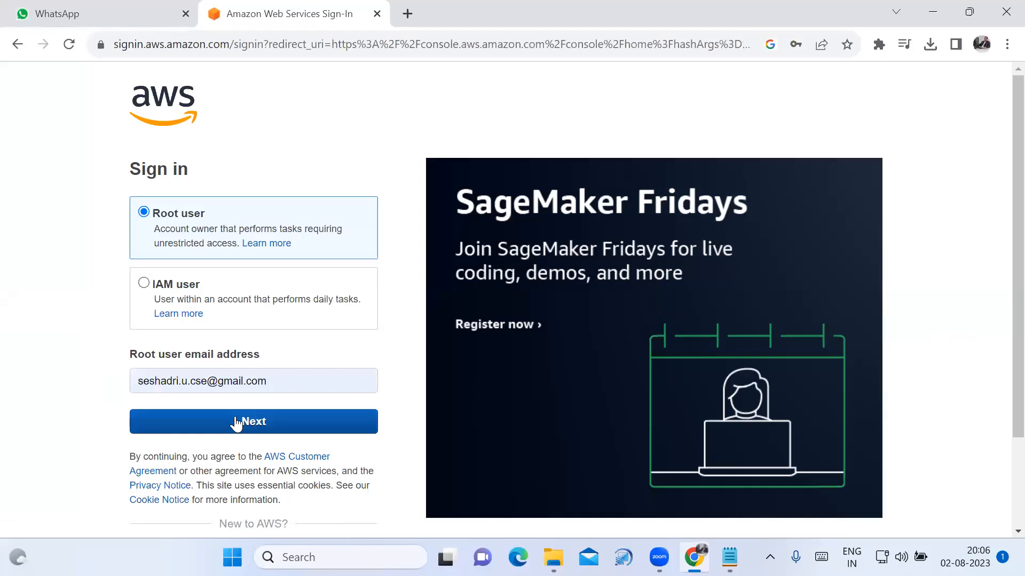
click(235, 422)
click(237, 424)
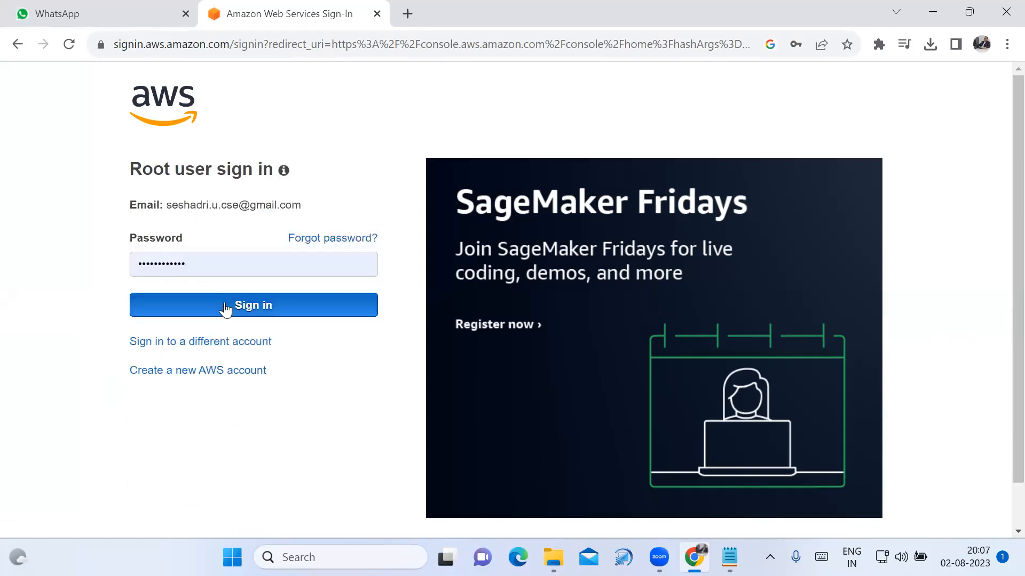
click(224, 303)
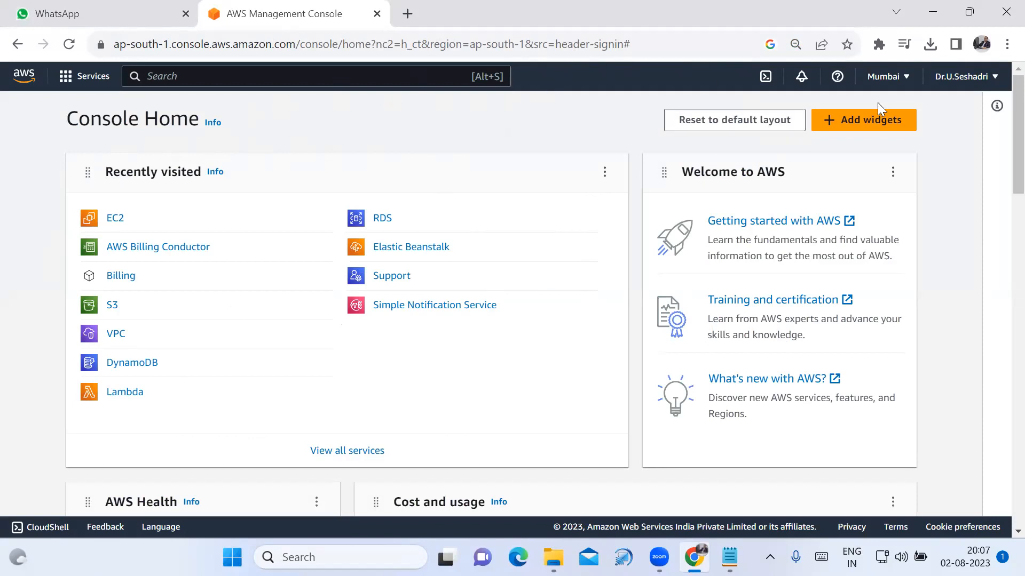
Examine the list of AWS regions, including those not enabled for the account, and close it without changing the region.
click(905, 80)
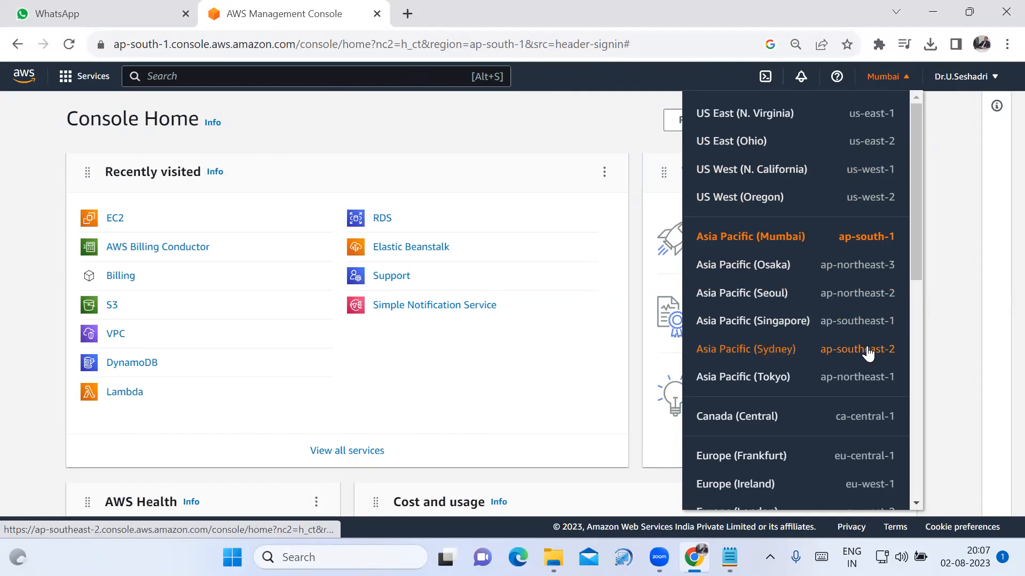
scroll(868, 393, down, 9)
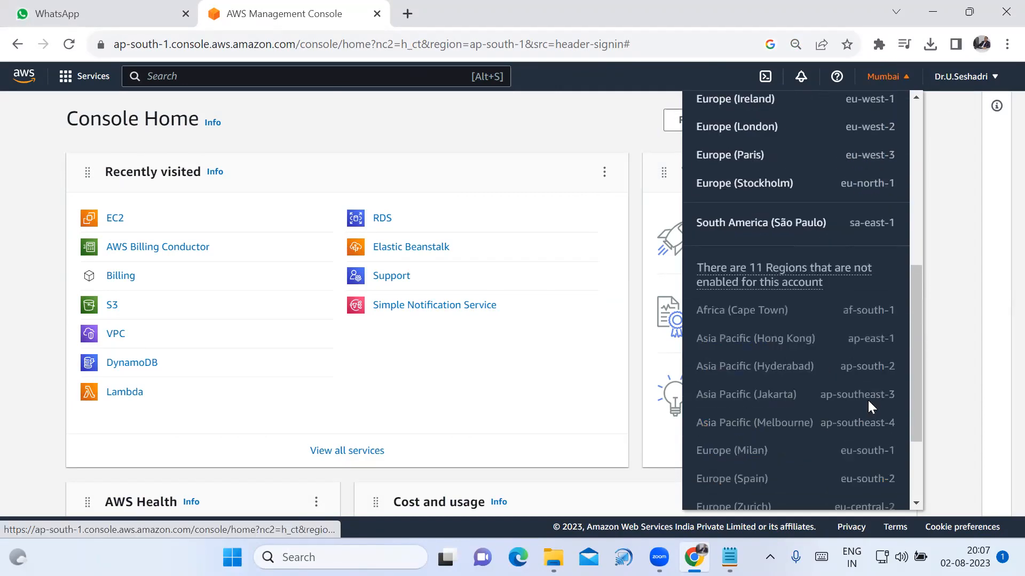
click(600, 135)
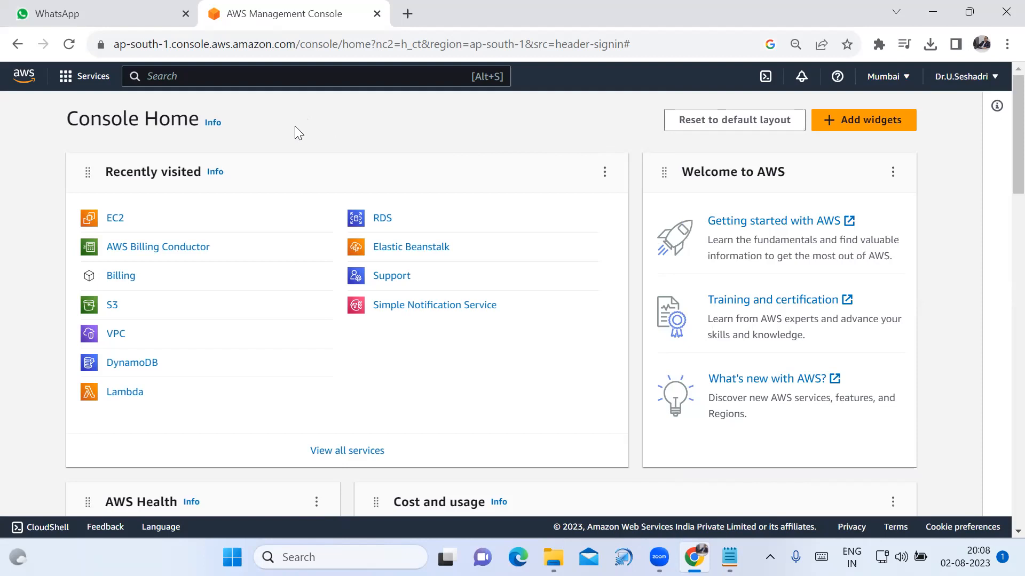
Open the EC2 service from the Compute category of the AWS services list.
click(96, 82)
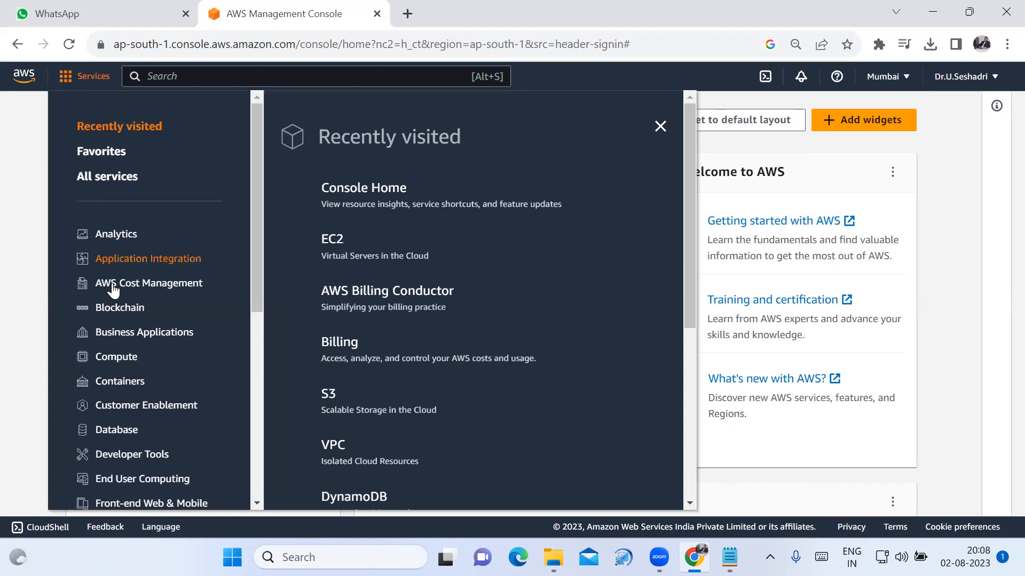
click(132, 359)
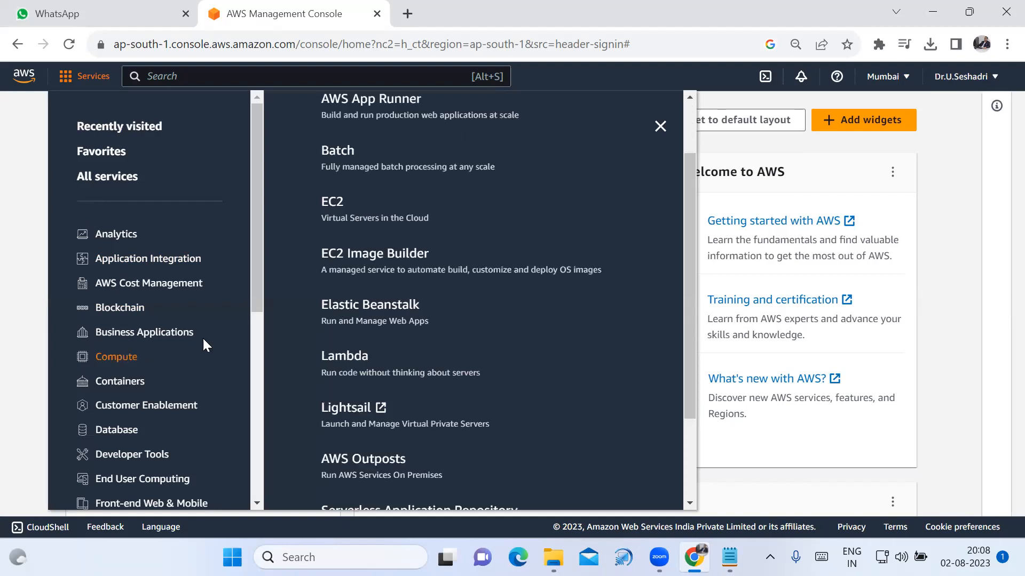
click(345, 213)
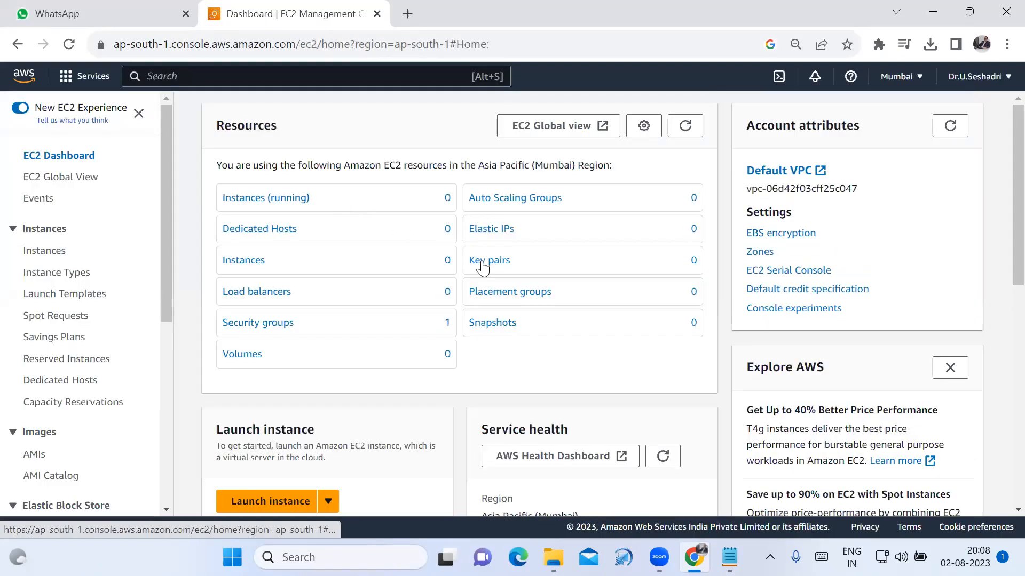
Switch to the Notepad topic list and highlight the topic about launching and connecting a Windows Server.
mouse_move(728, 557)
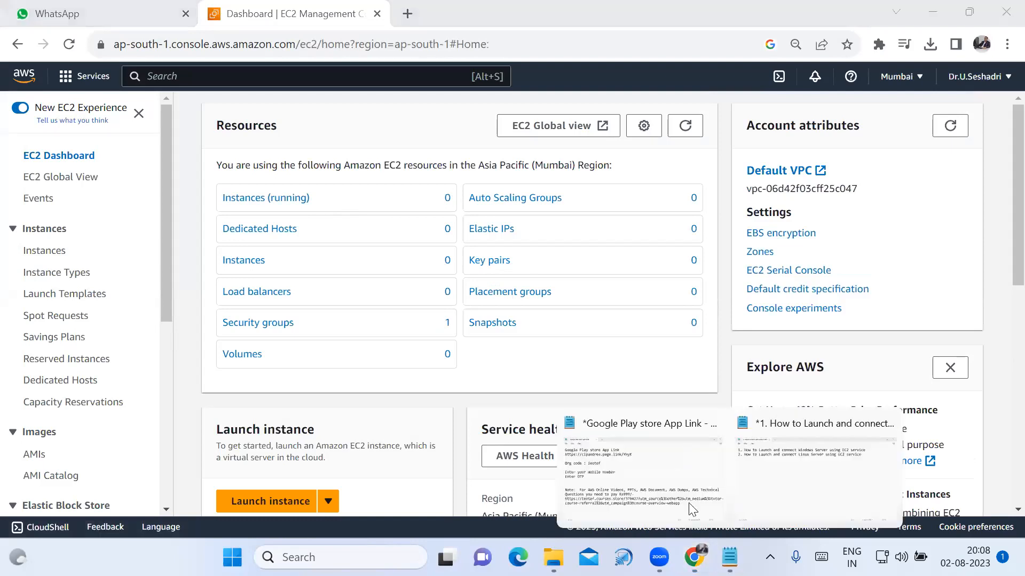
click(763, 472)
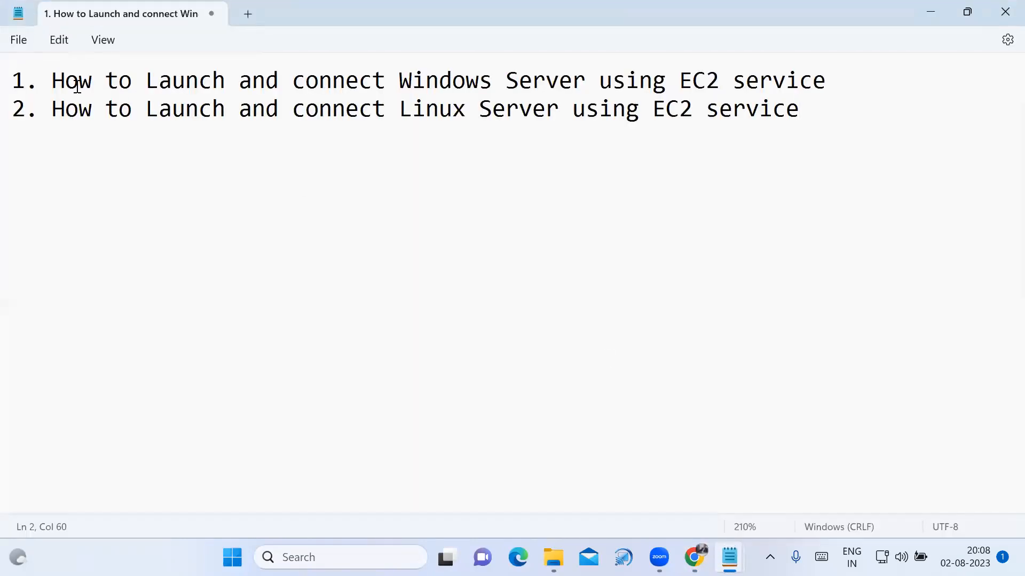
drag(52, 81, 833, 86)
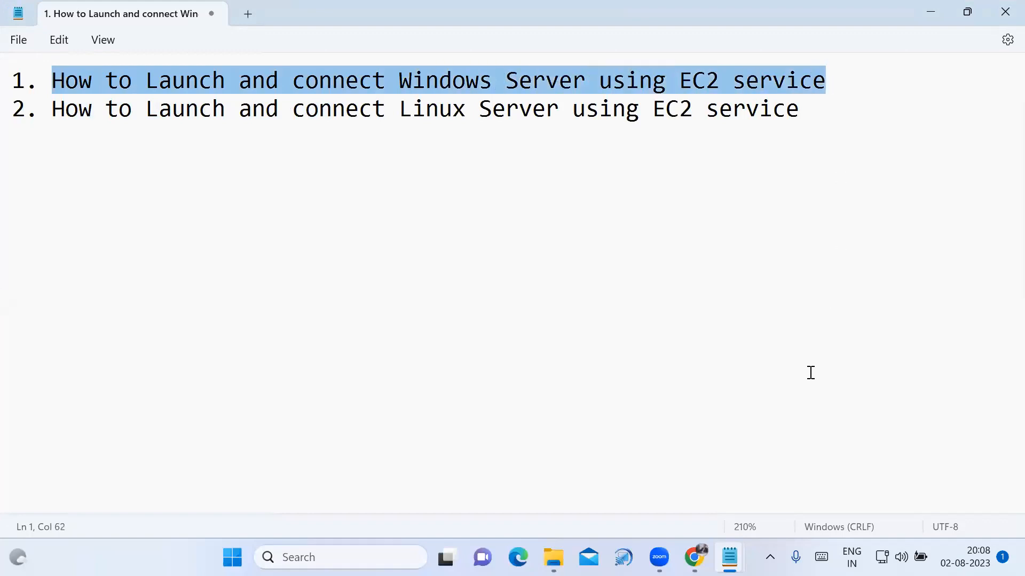
Switch to File Explorer and open the PPTS folder in US Technology > AWS Batch-101 on New Volume (E:).
click(553, 558)
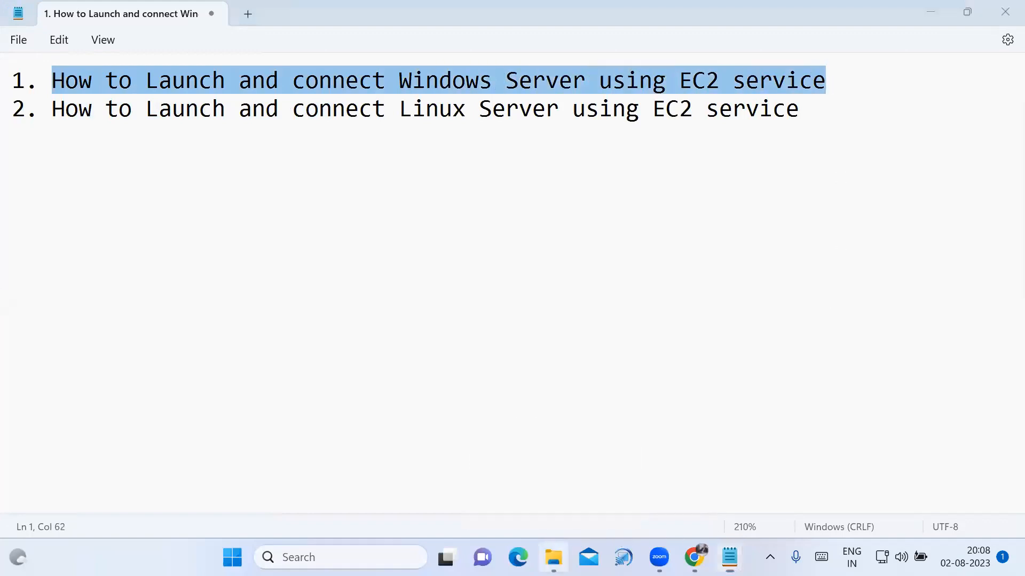
scroll(118, 431, down, 2)
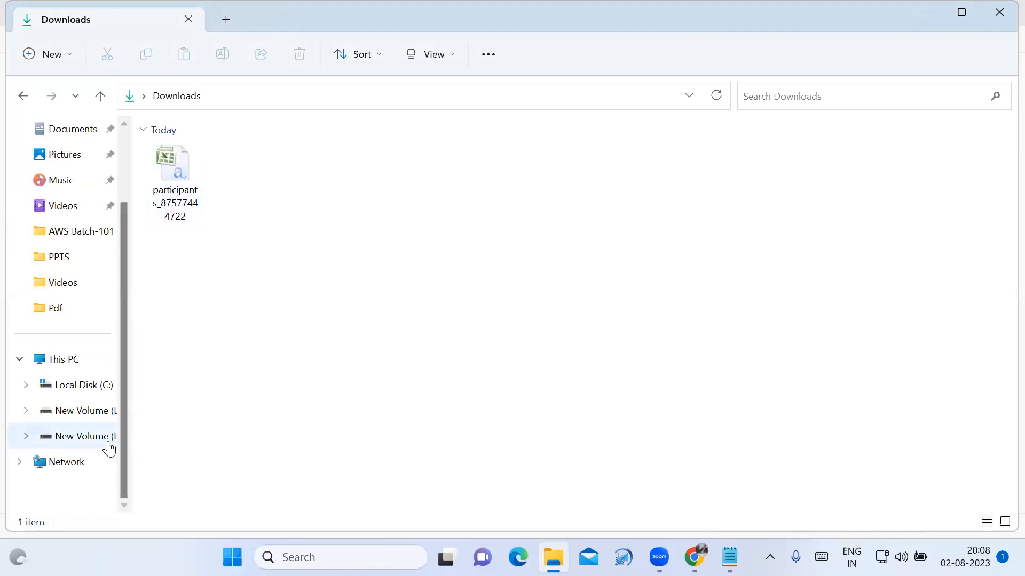
click(106, 439)
double_click(215, 176)
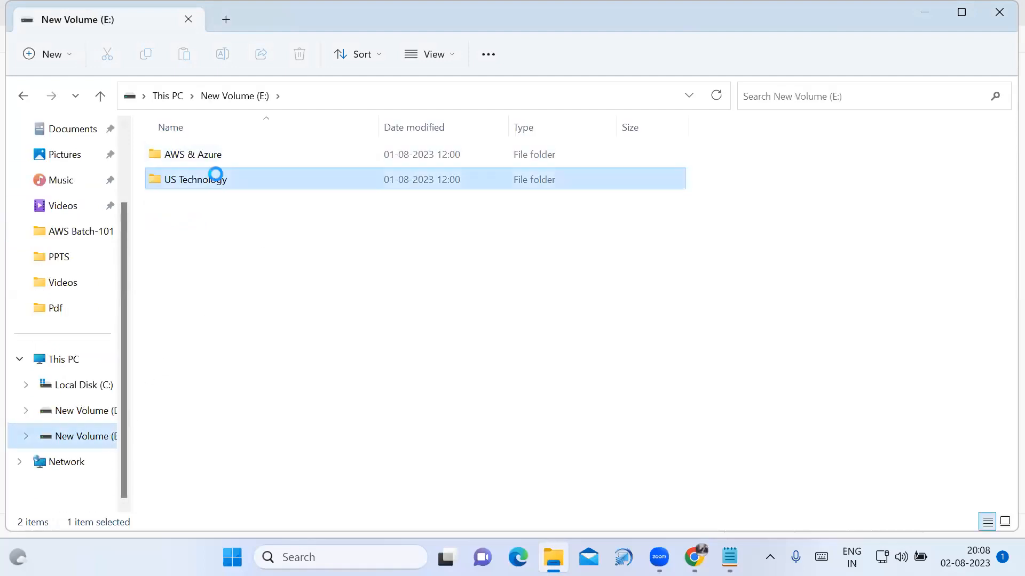
double_click(209, 162)
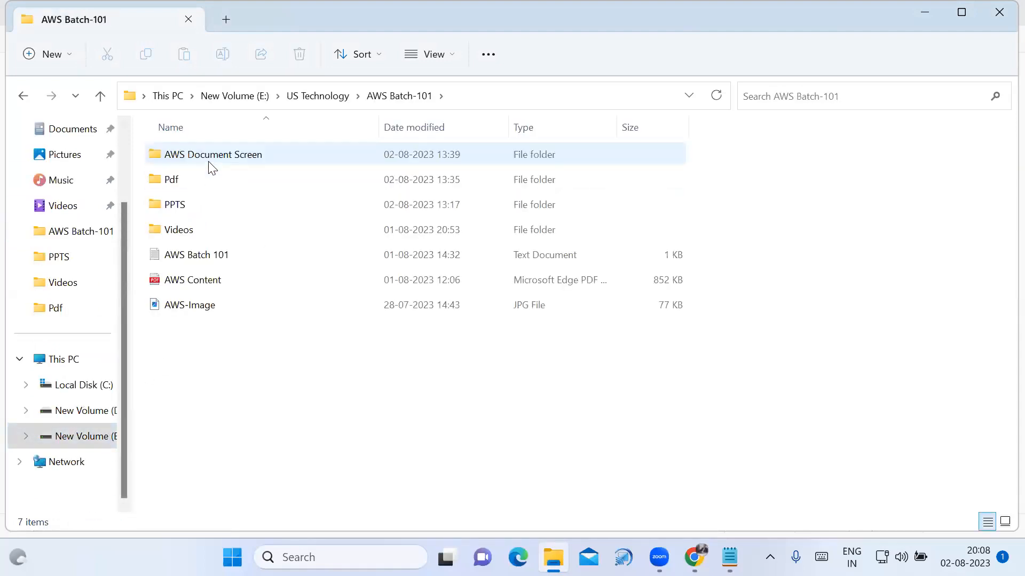
double_click(187, 208)
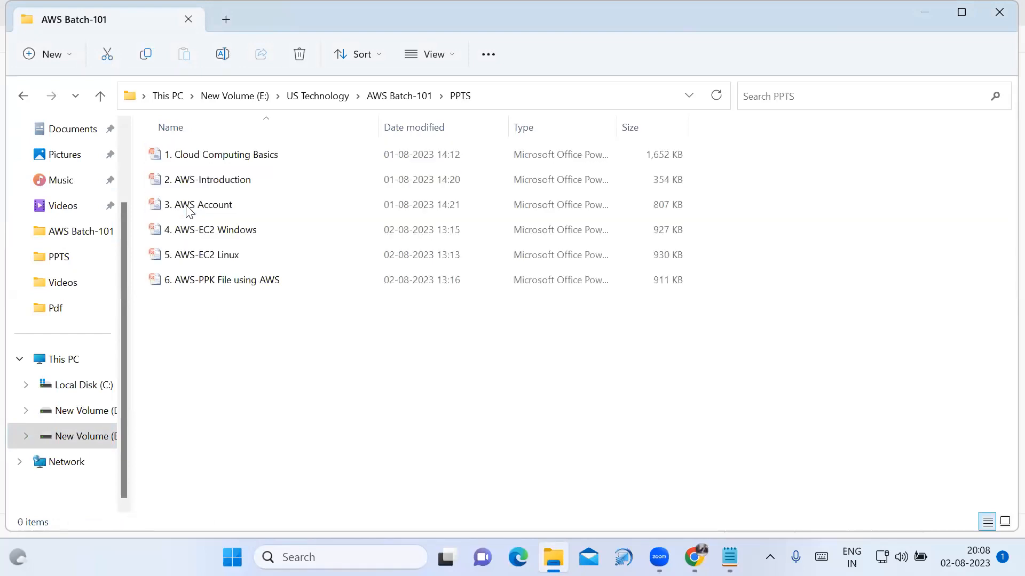
Open the 4. AWS-EC2 Windows presentation in PowerPoint, start its slide show and advance to the EC2 - Introduction slide.
double_click(223, 232)
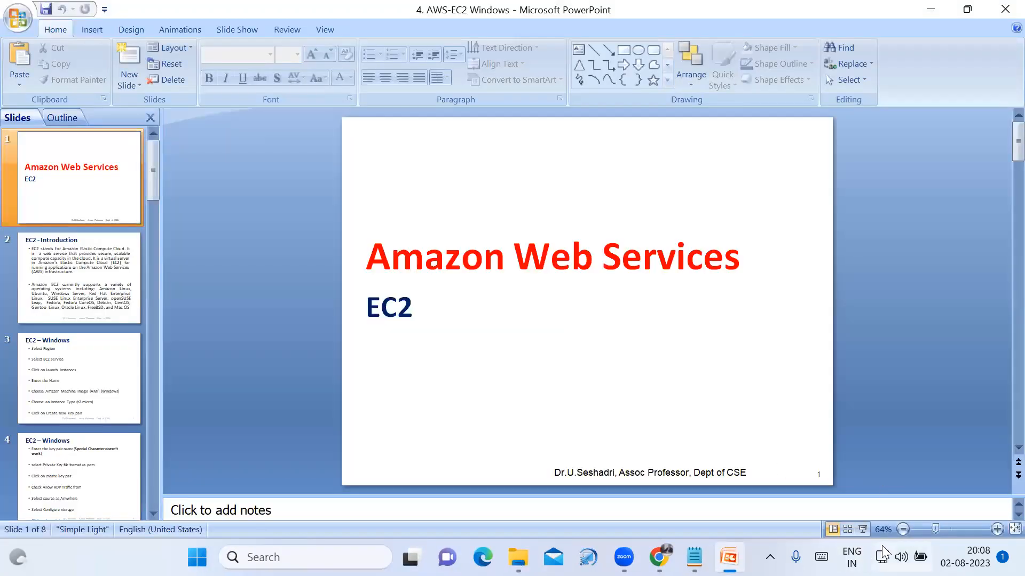
click(862, 528)
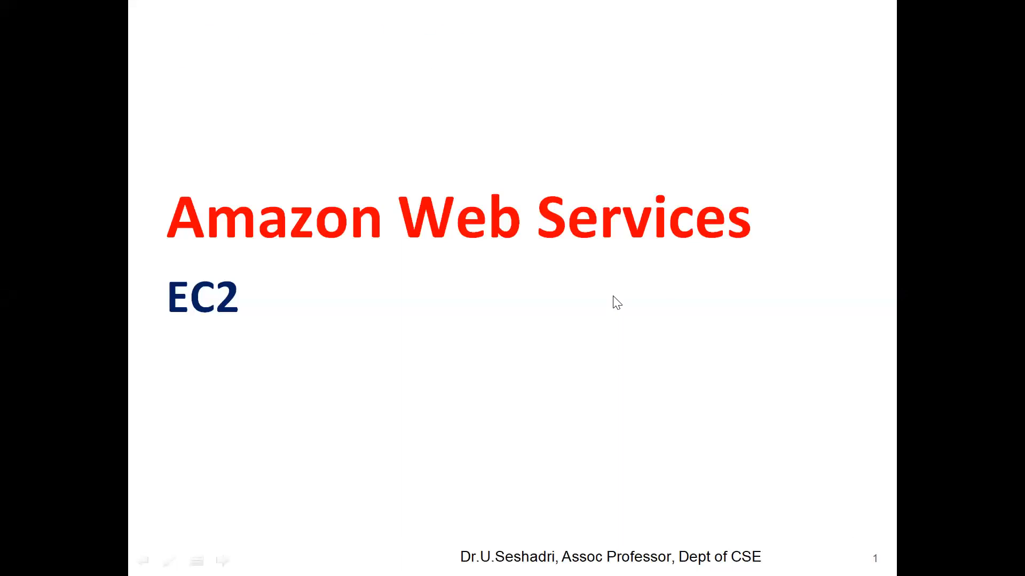
click(614, 298)
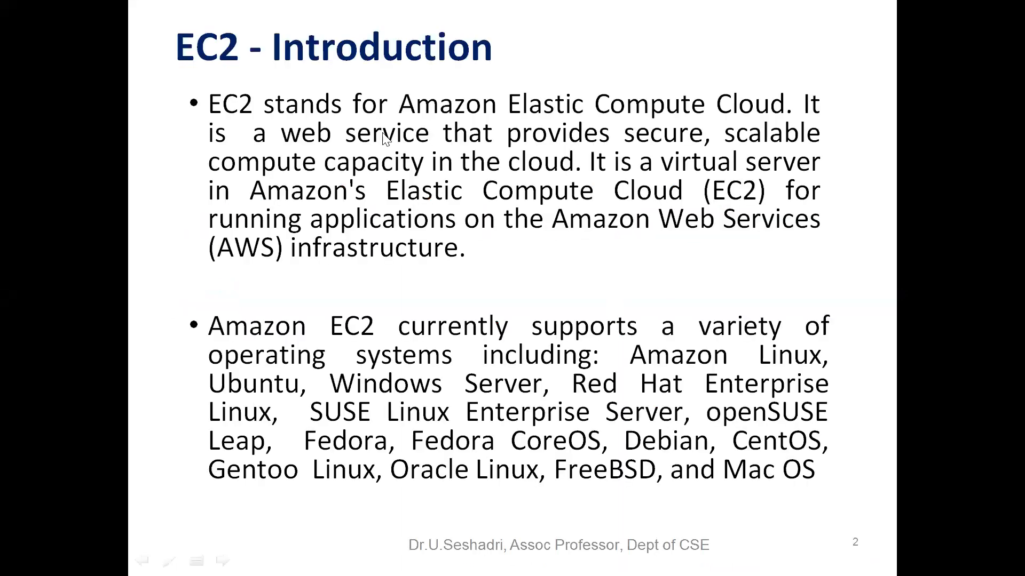
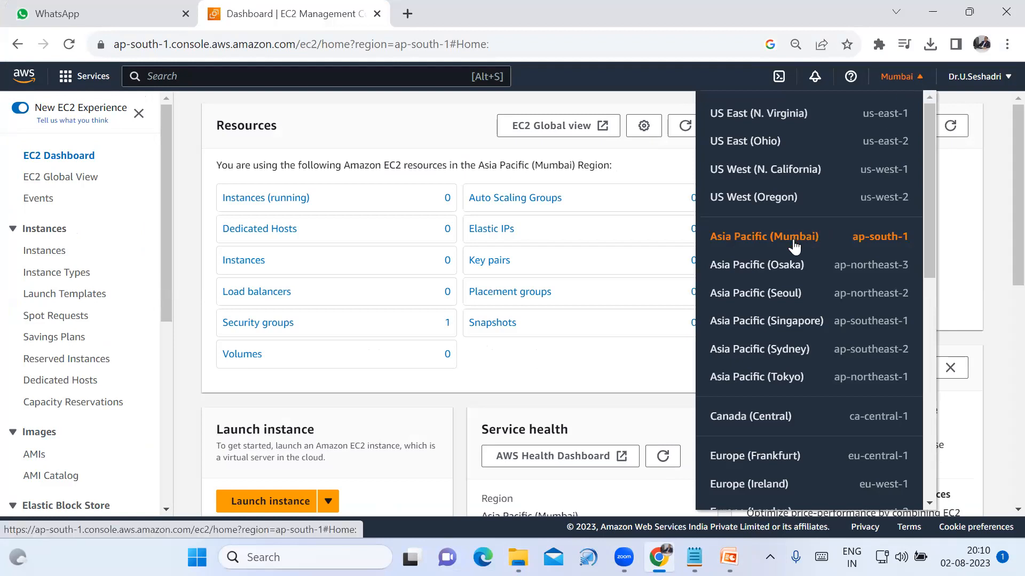
Reopen EC2 from the Compute services, view the security groups and return to the EC2 Dashboard.
click(477, 110)
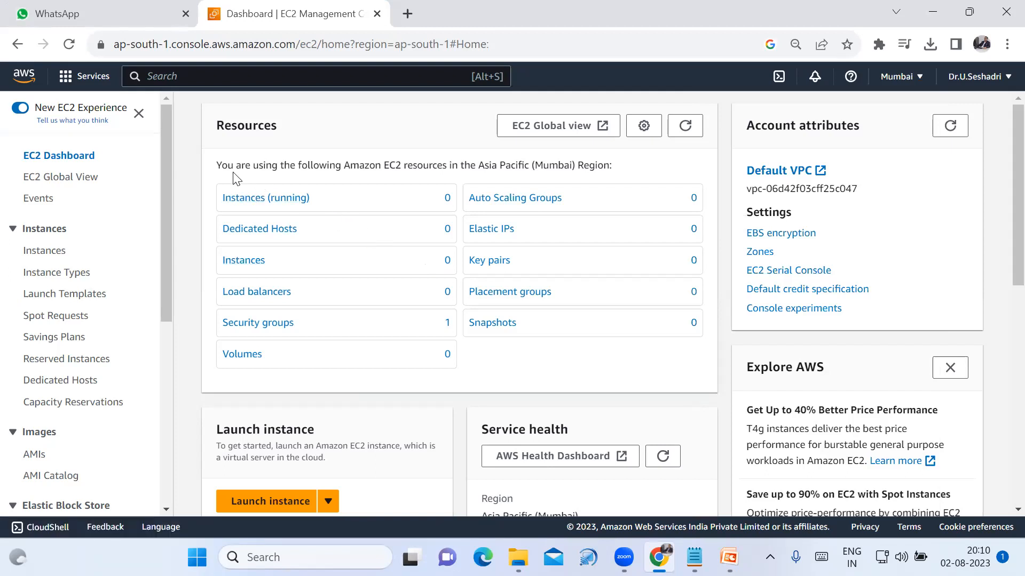
click(98, 90)
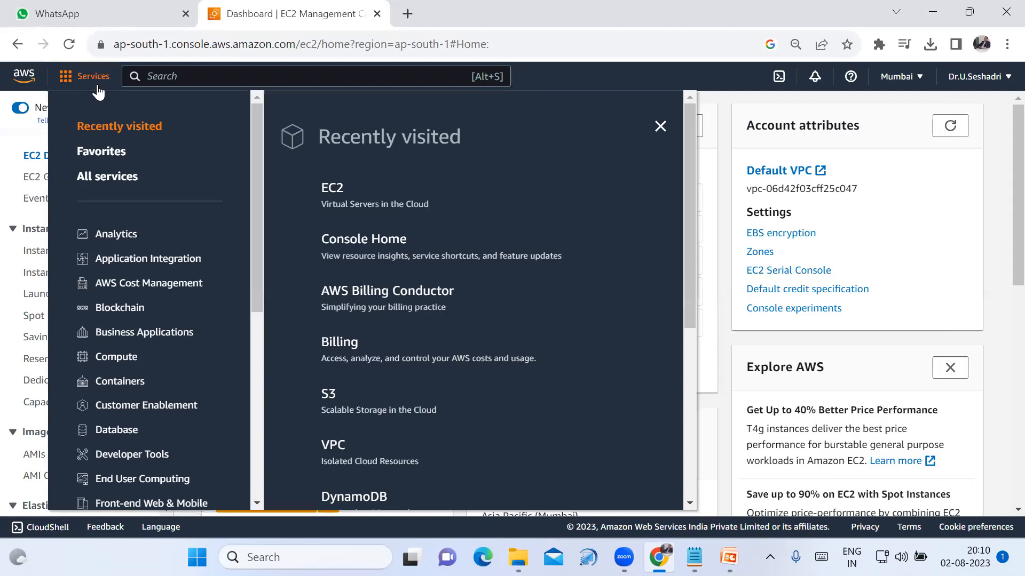
mouse_move(127, 367)
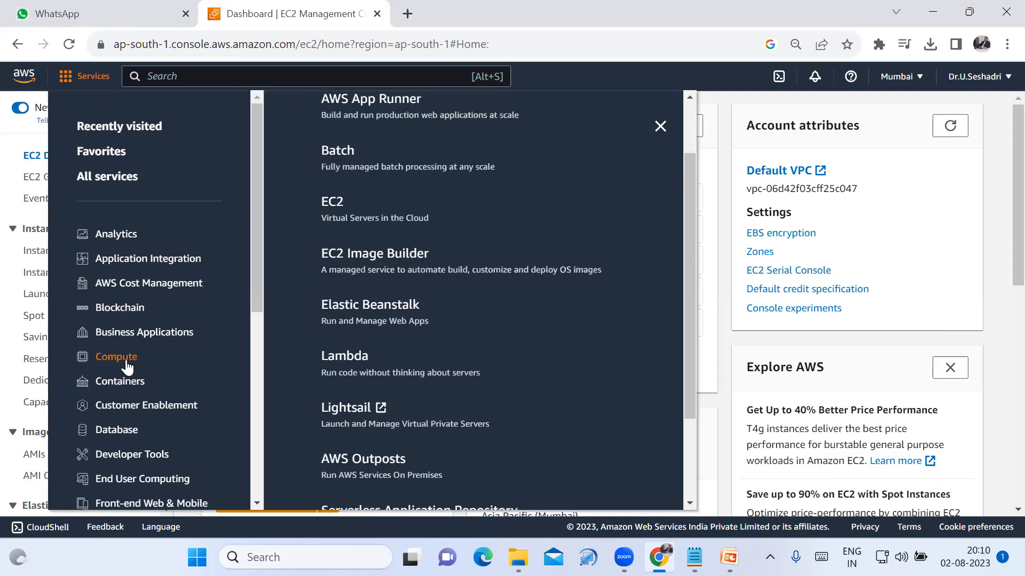
click(330, 208)
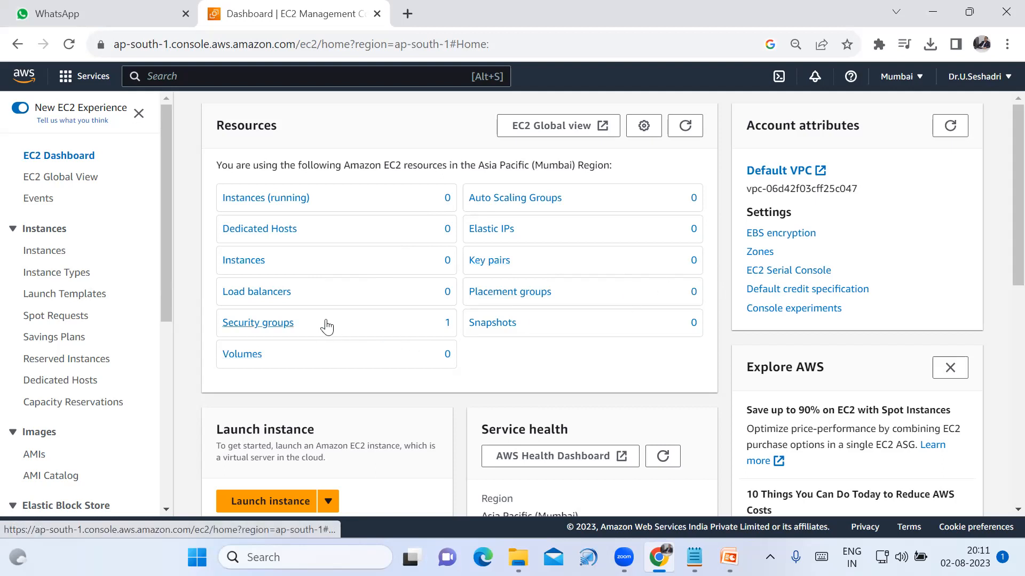
click(289, 323)
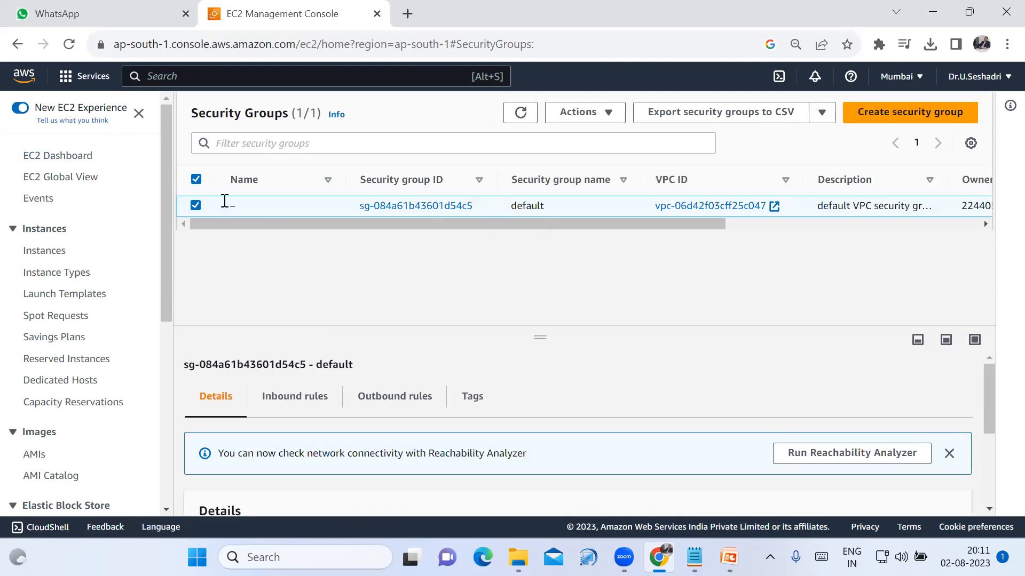
click(88, 160)
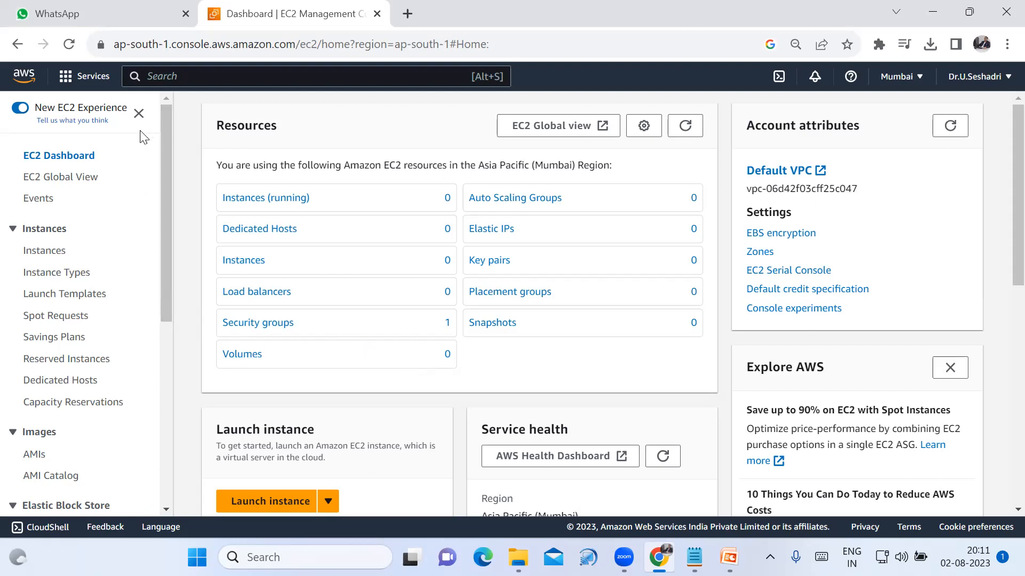
Start launching a new instance from the Instances page and name it Windows Server.
click(52, 252)
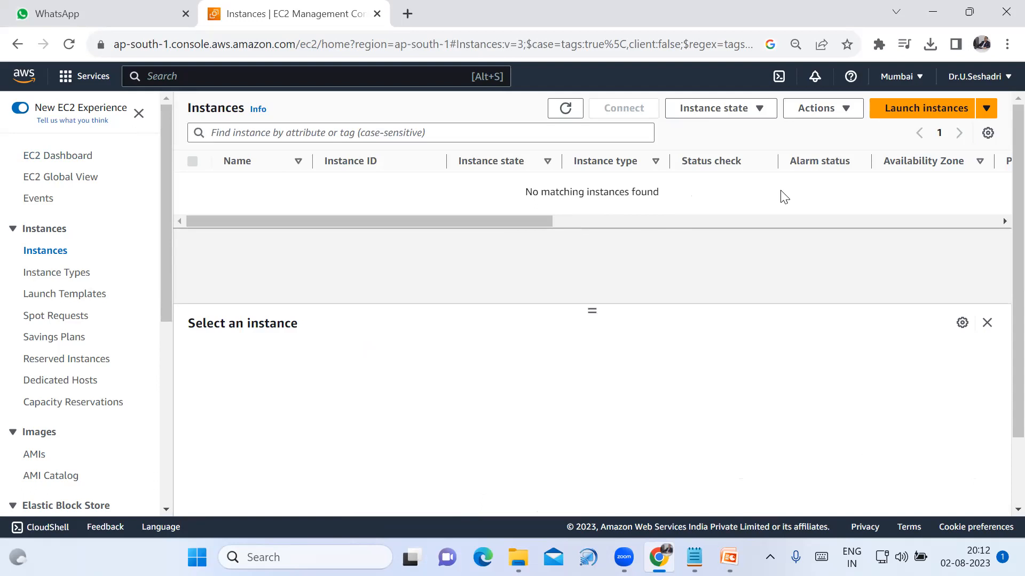
click(933, 112)
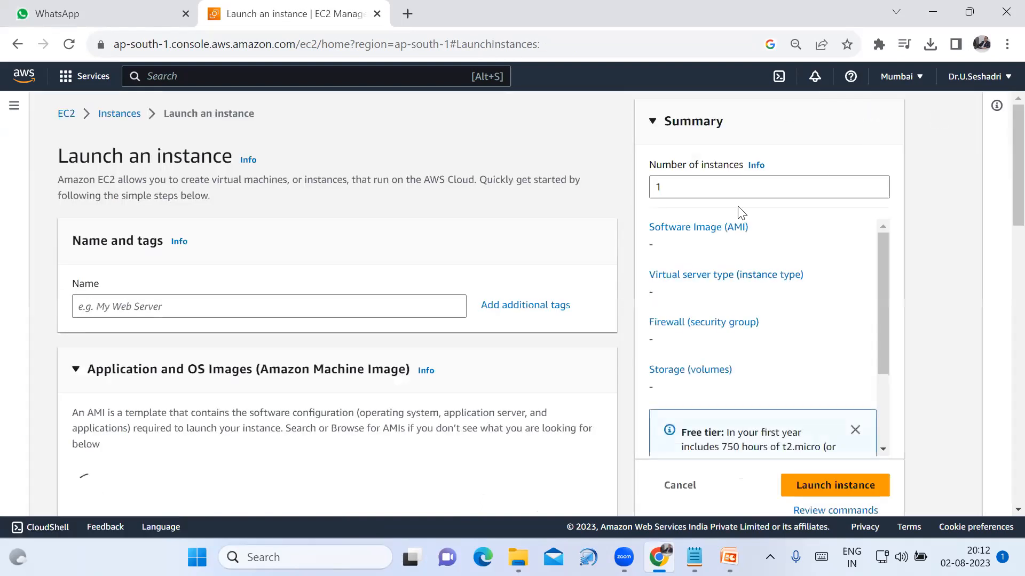
click(335, 311)
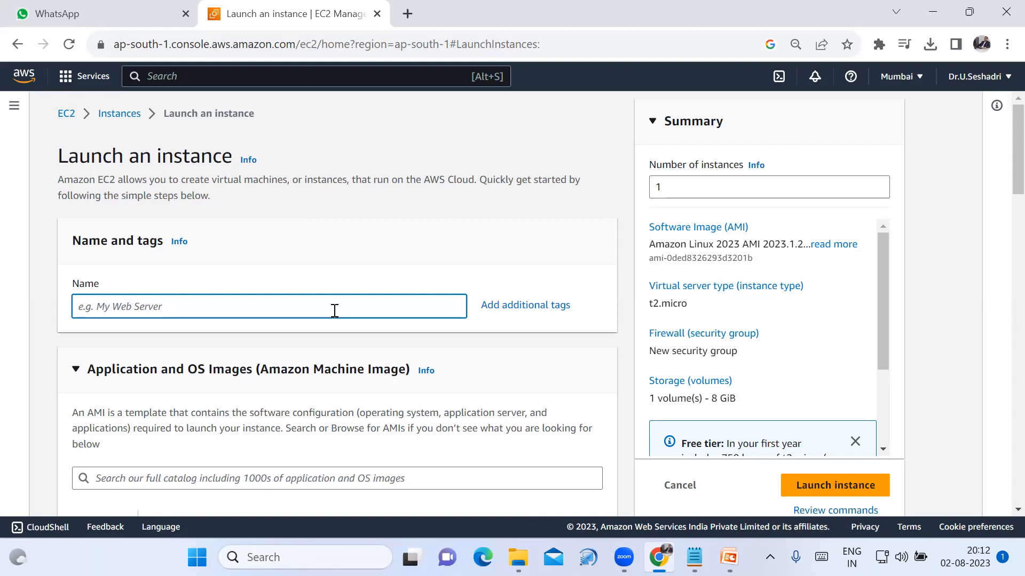
text(Windows)
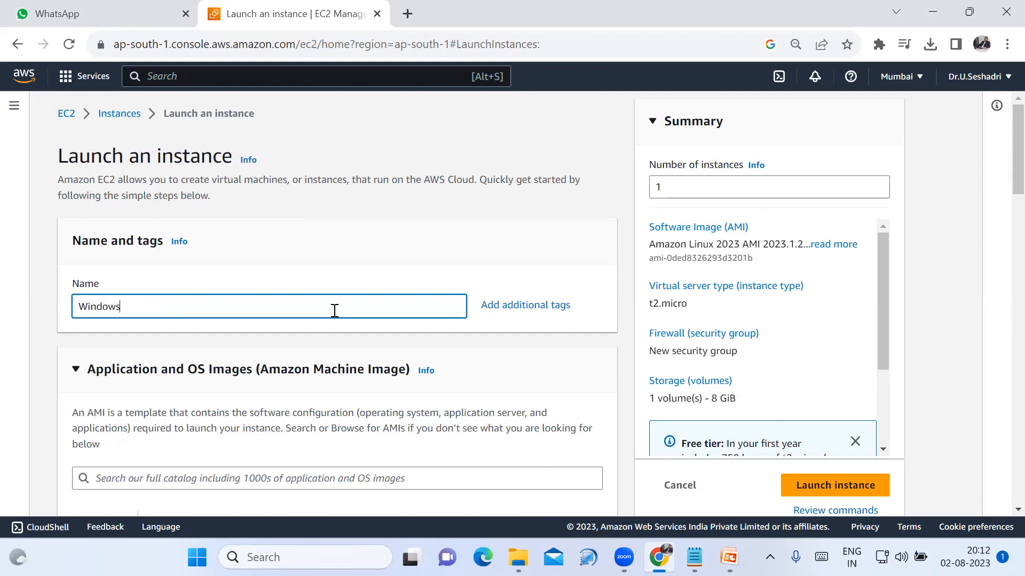
text( Server)
Highlight the definition of an AMI in the Application and OS Images section, with the page enlarged to 100%.
scroll(277, 328, down, 2)
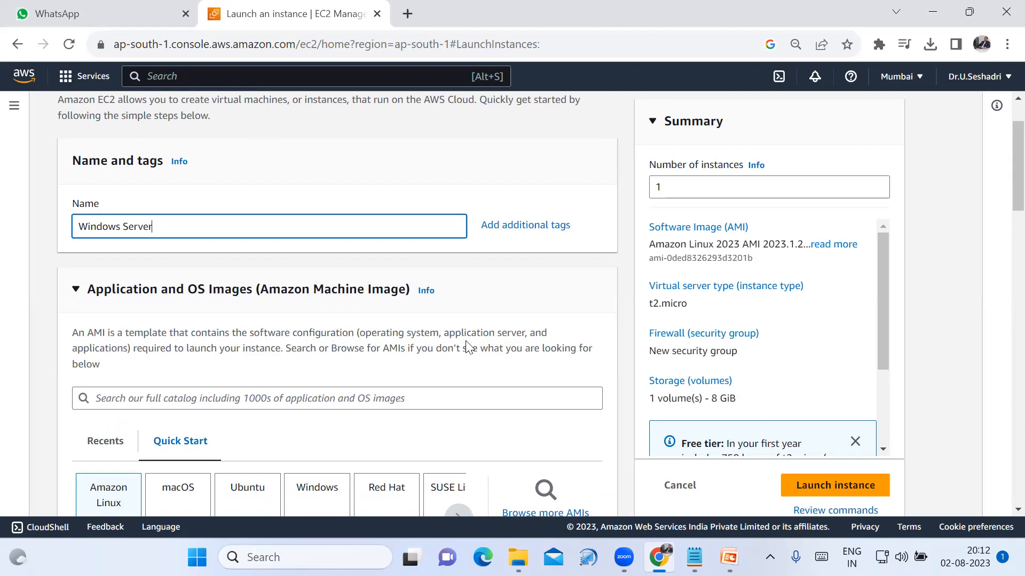
key(ctrl+plus)
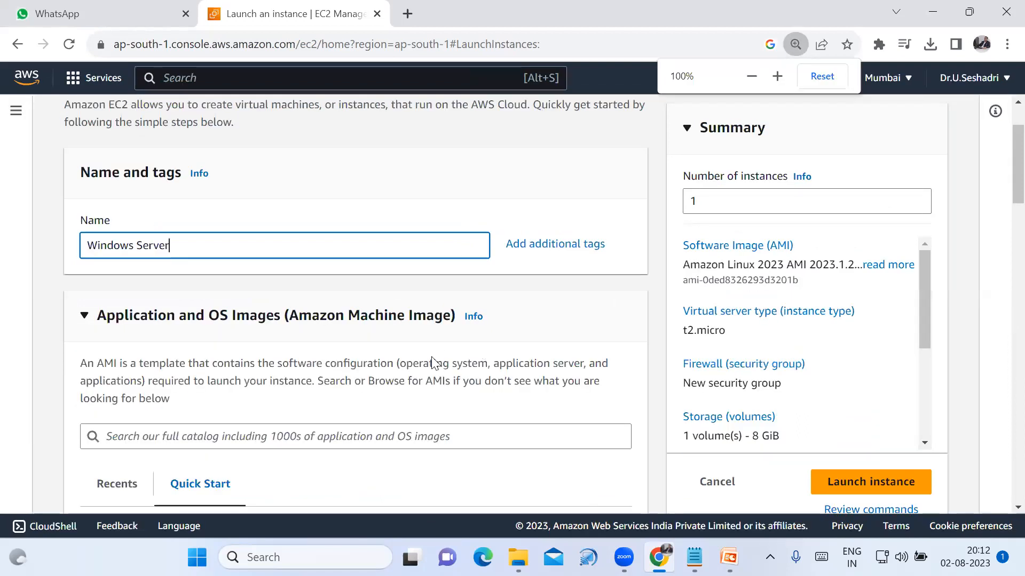
scroll(376, 374, down, 1)
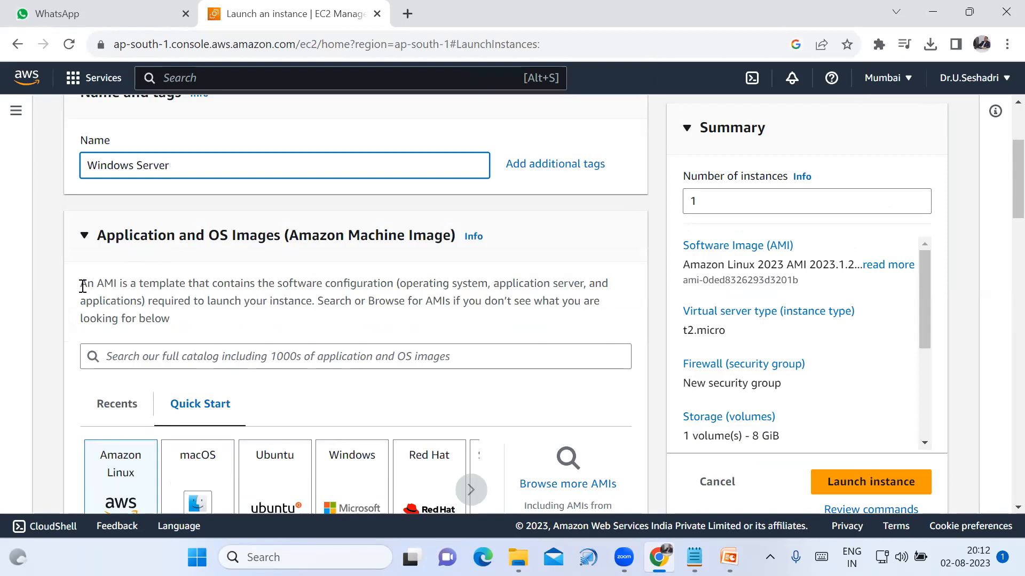
drag(97, 282, 118, 283)
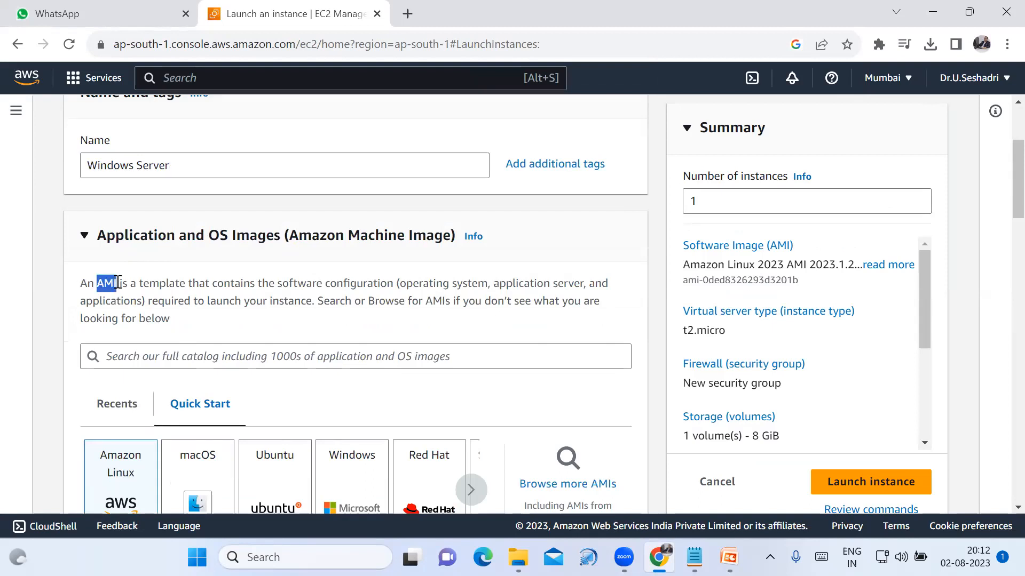
click(95, 302)
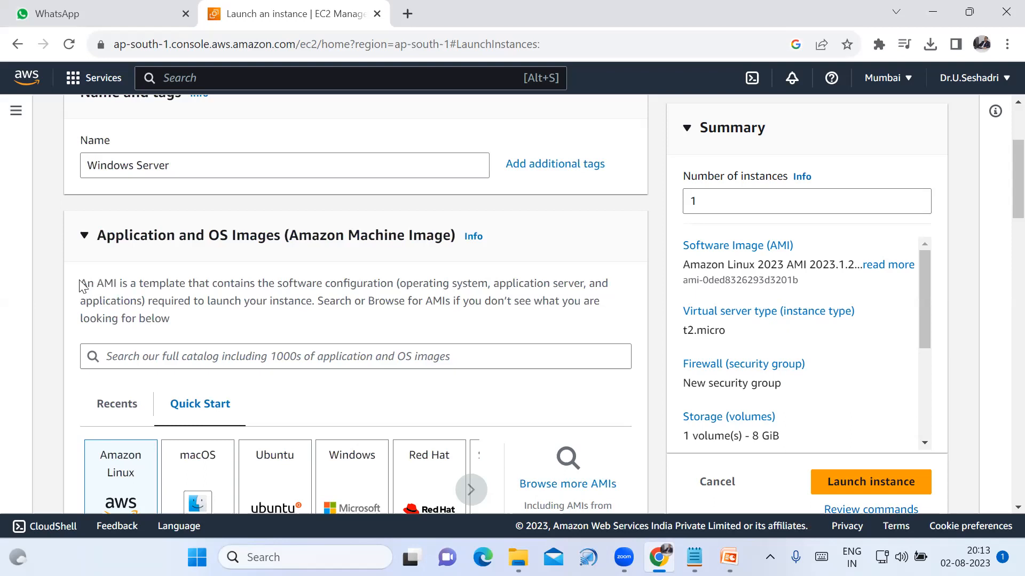
drag(79, 286, 308, 302)
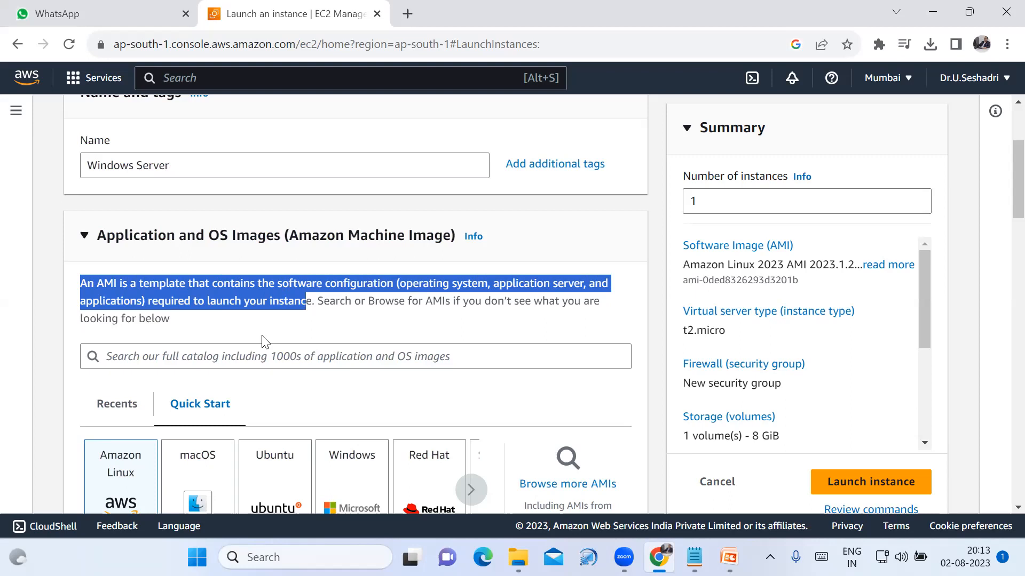
Choose the Windows quick start image, browse the available AMIs and select Microsoft Windows Server 2019 Base.
scroll(344, 392, down, 3)
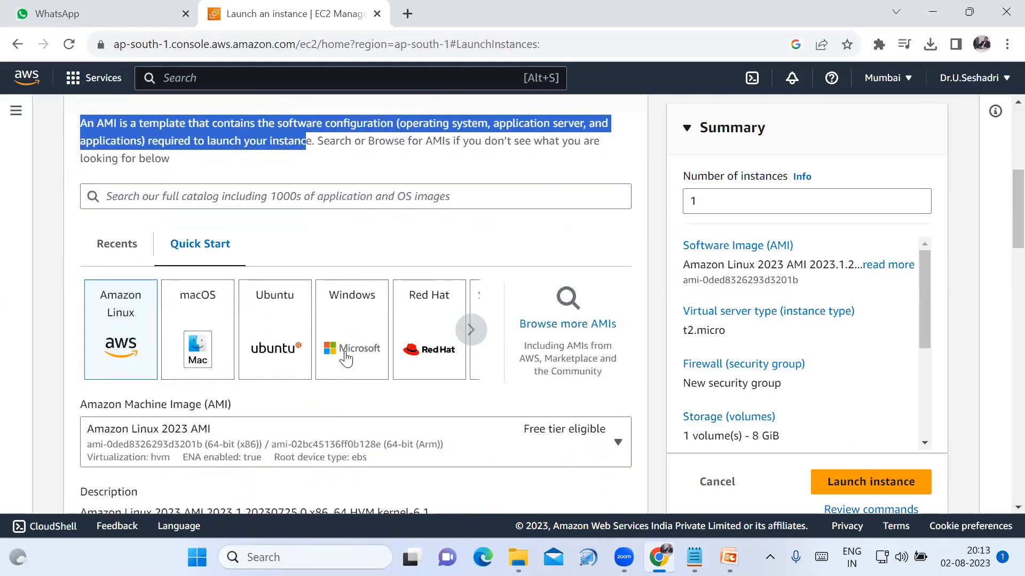
click(348, 357)
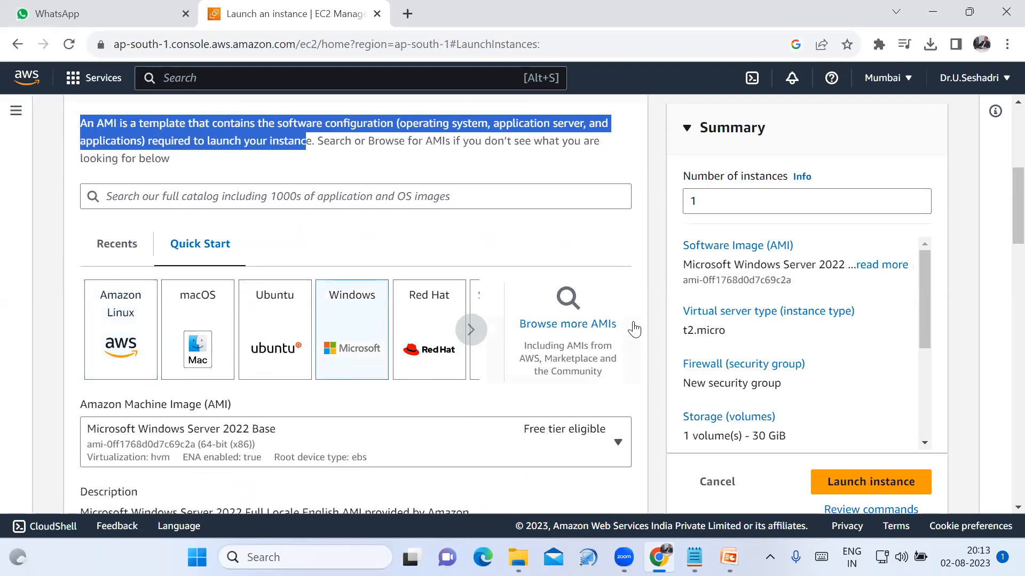
click(622, 450)
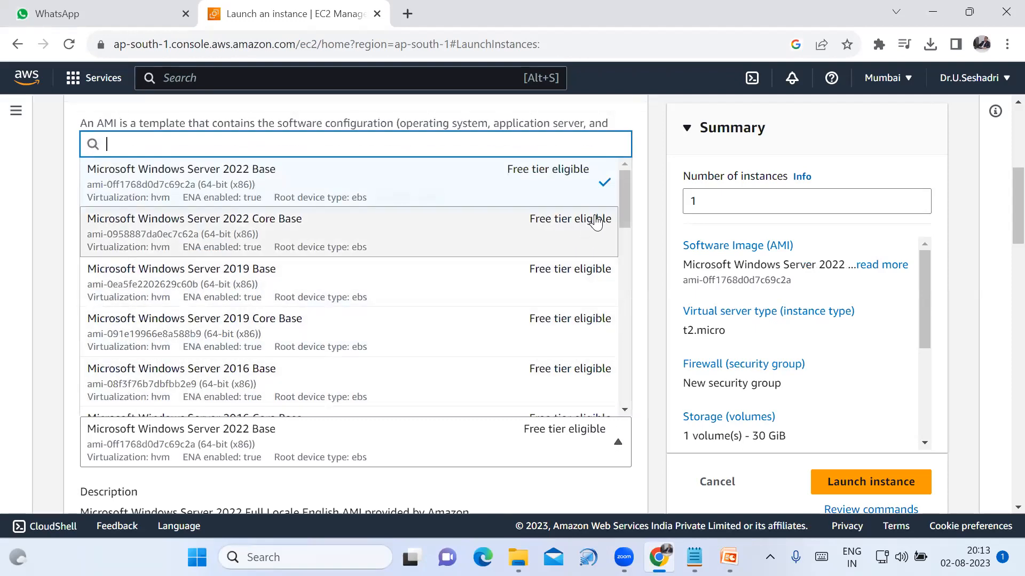
scroll(628, 317, down, 3)
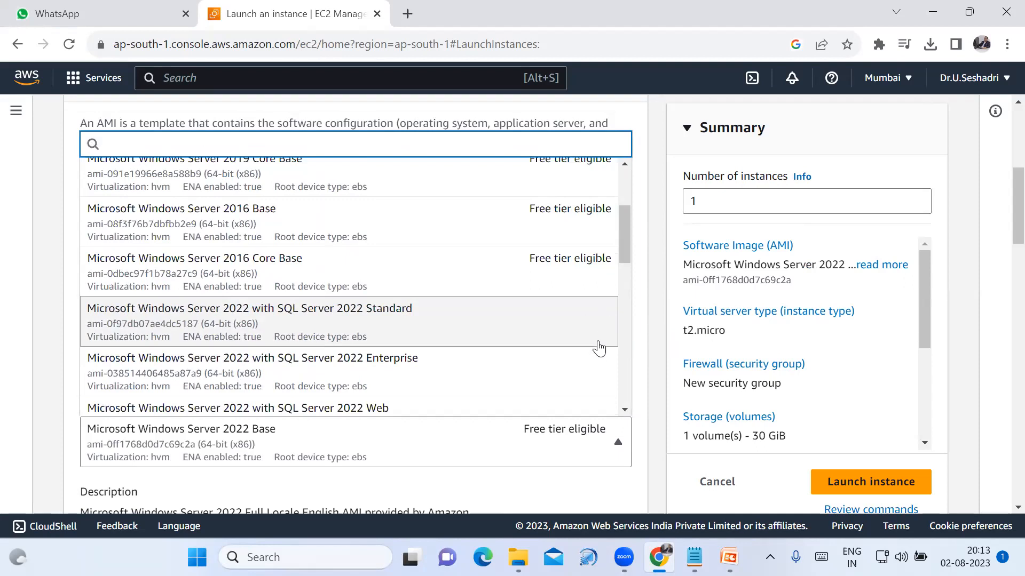
scroll(598, 350, down, 2)
scroll(597, 353, down, 6)
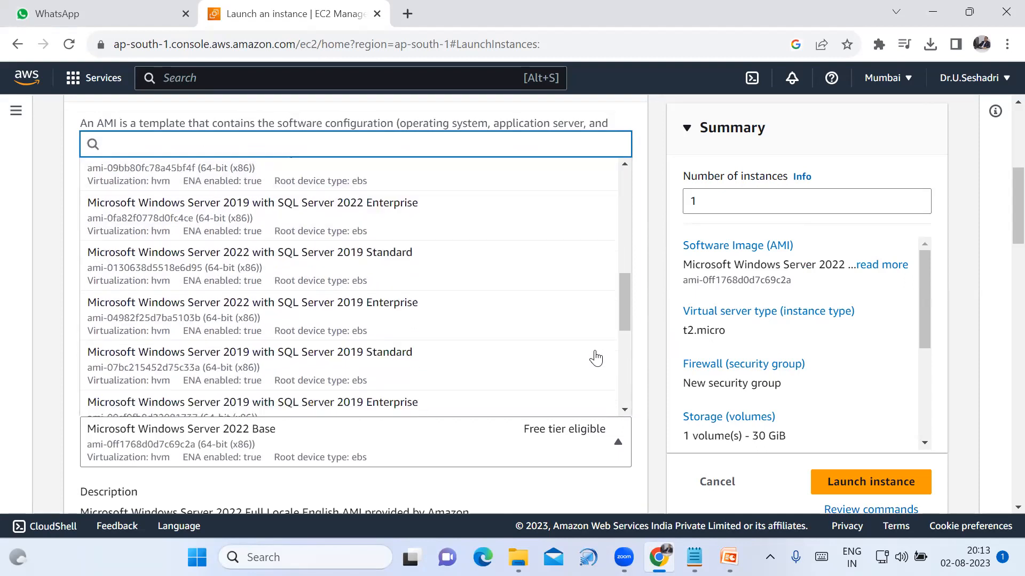
scroll(581, 341, up, 10)
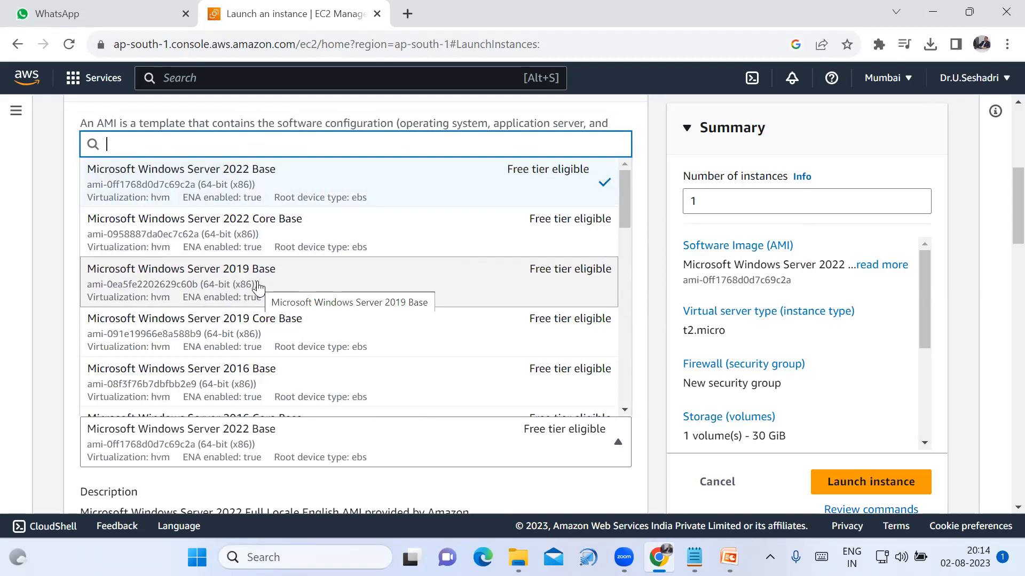
click(259, 289)
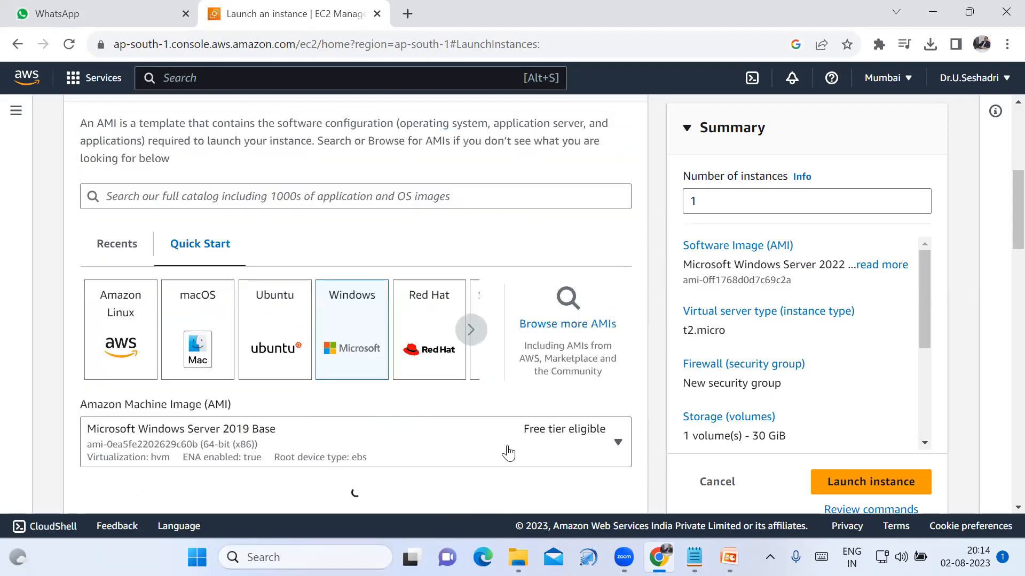
scroll(617, 443, down, 2)
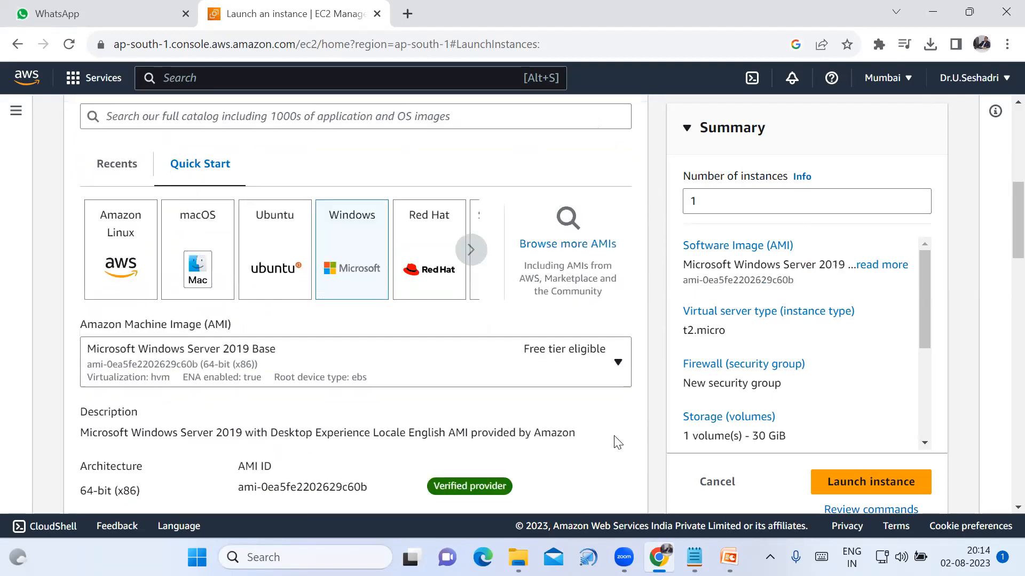
scroll(617, 443, down, 3)
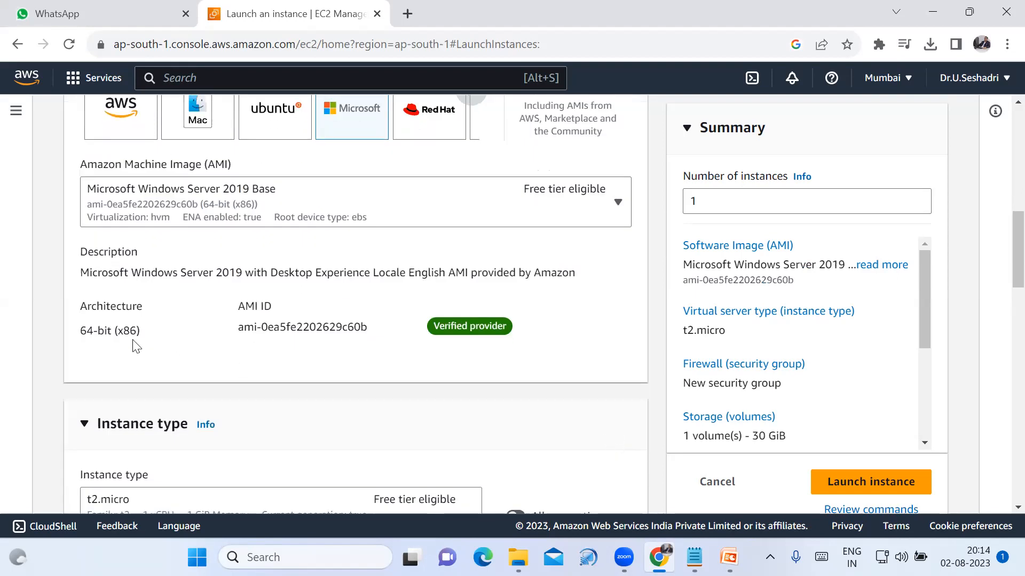
scroll(448, 421, down, 1)
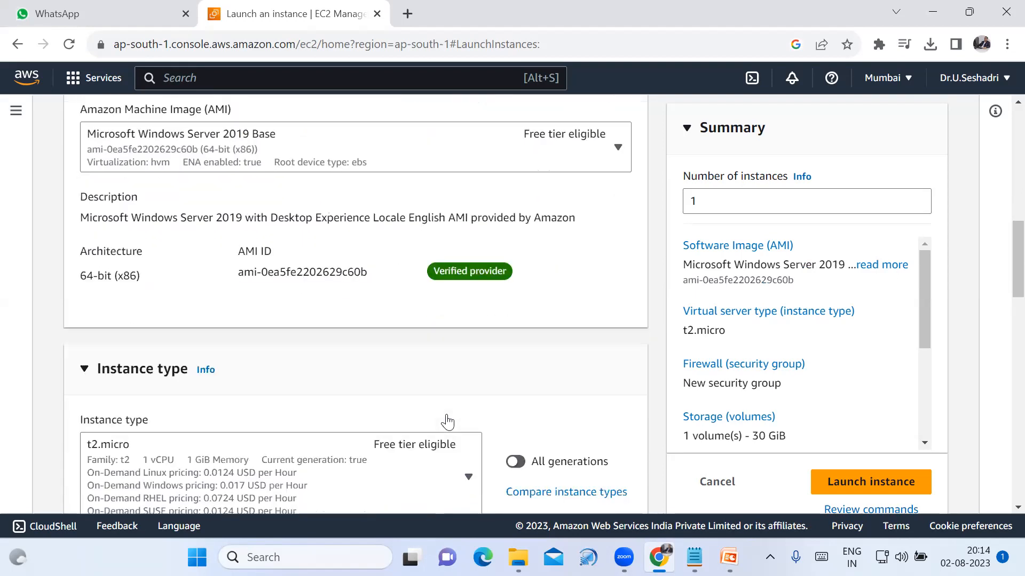
scroll(447, 421, down, 2)
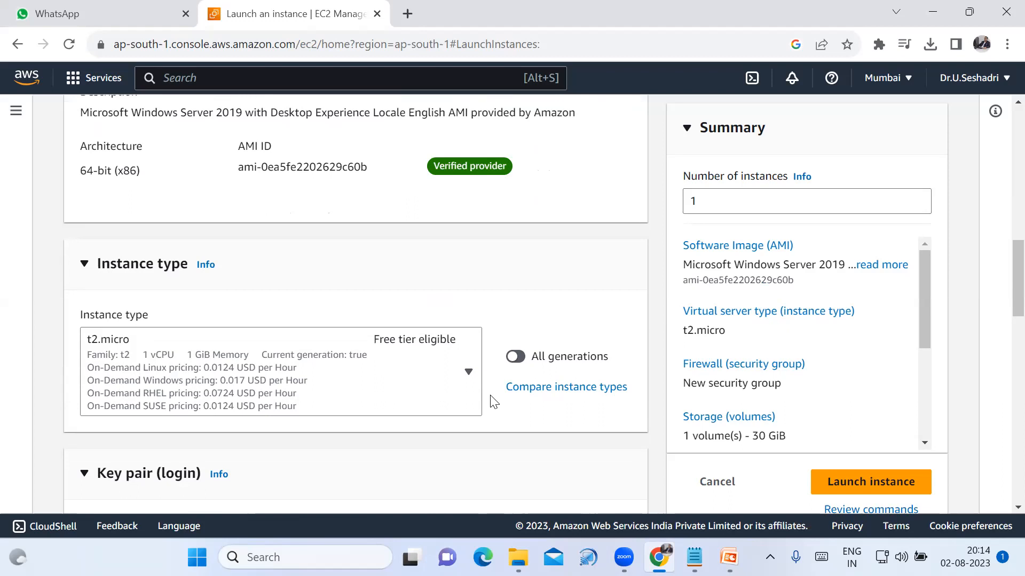
Switch to the launch notes in Notepad, copy the Windows Server line below the list as a heading and underline it with equals signs.
click(694, 557)
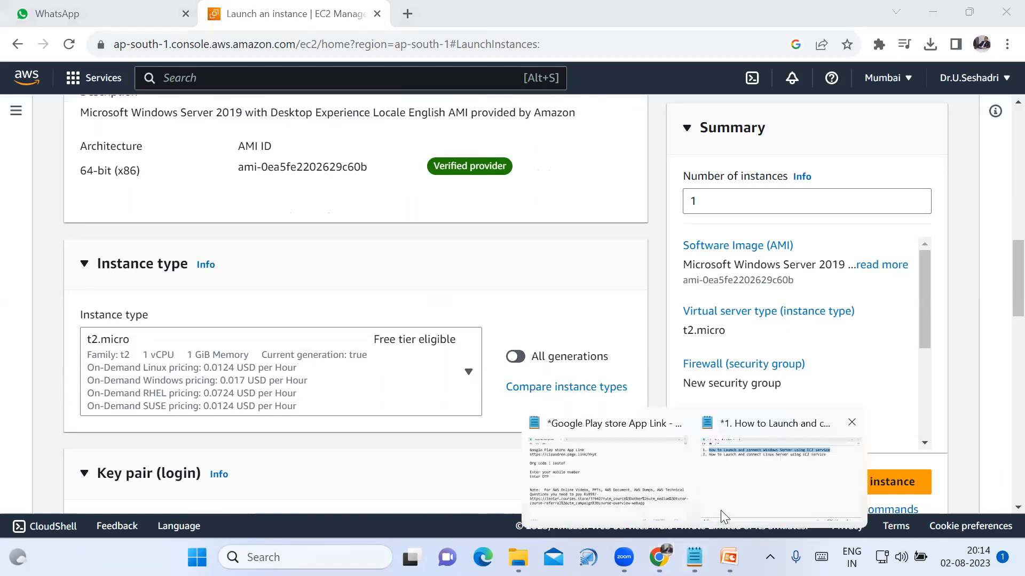
click(736, 469)
click(274, 163)
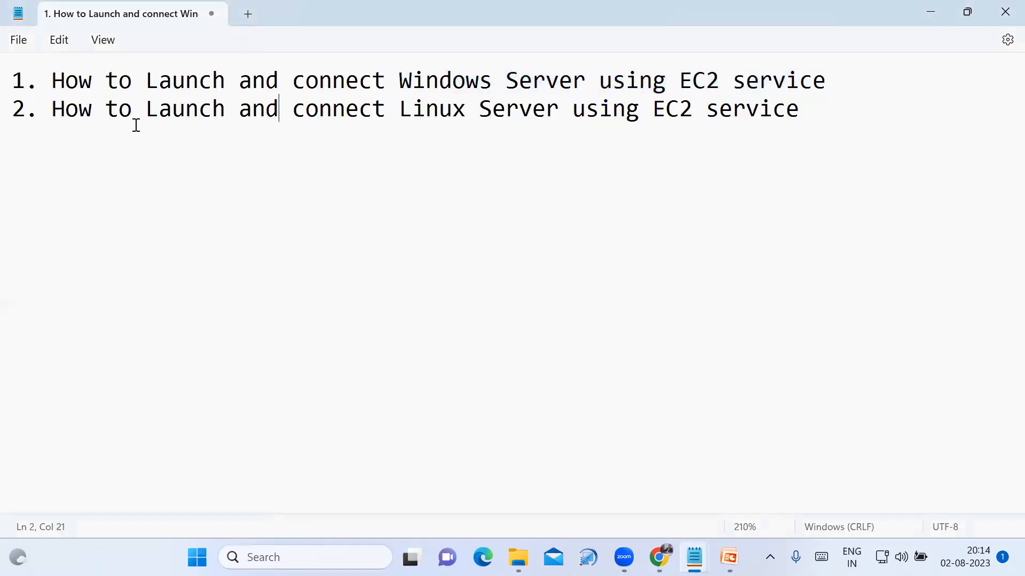
click(19, 83)
drag(21, 85, 867, 93)
key(ctrl+c)
click(837, 116)
key(Return)
key(ctrl+v)
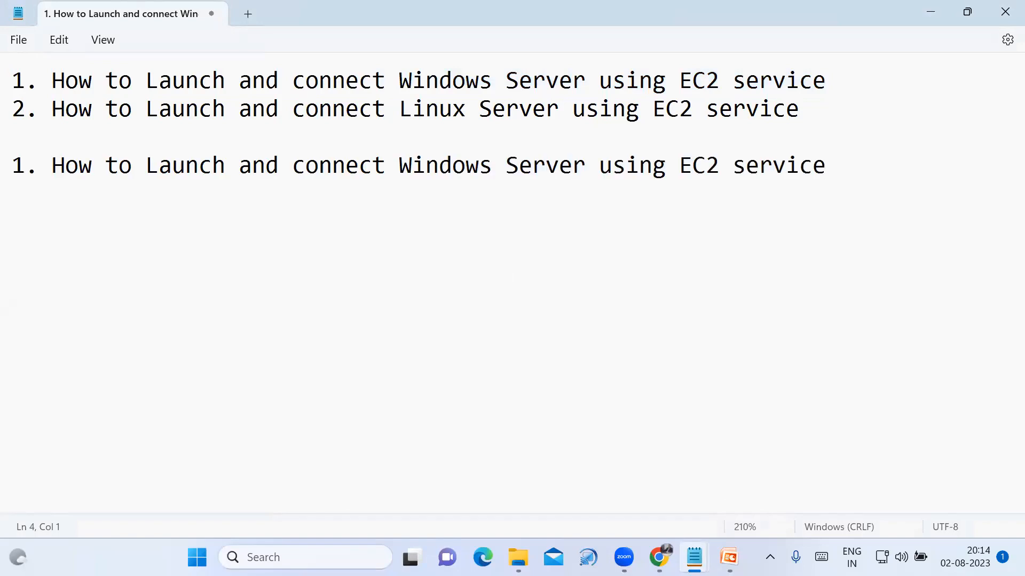
key(Return)
text(======)
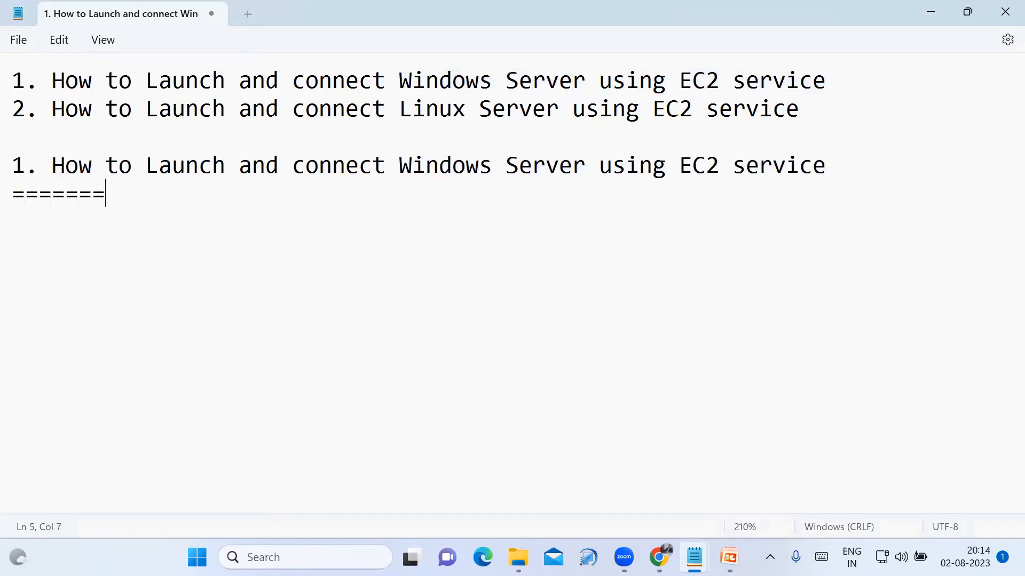
text(======================================================)
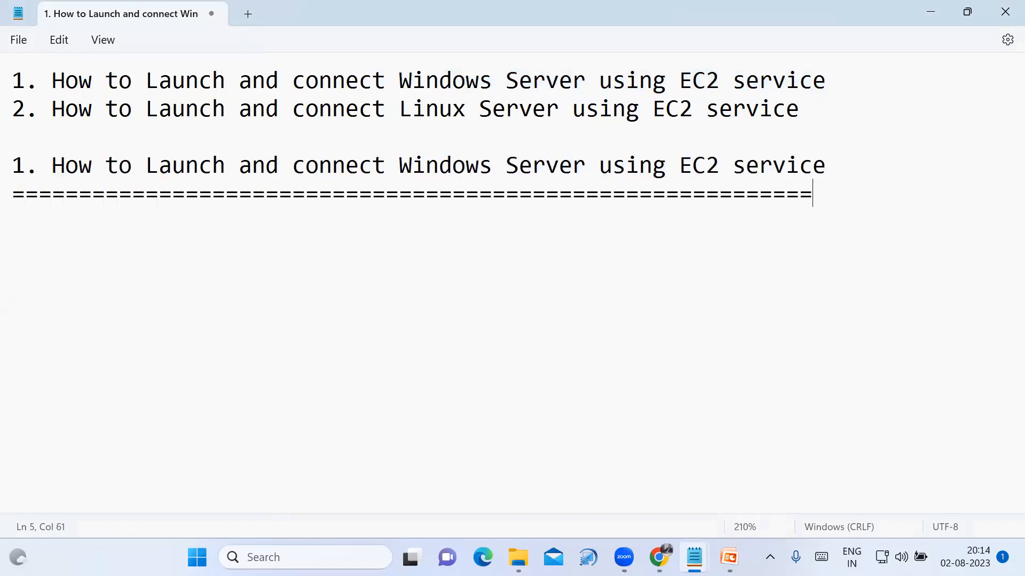
Add a numbered list of CPU, Storage and Memory under the Windows Server heading and highlight it.
key(Return)
text(1. CPU 2.)
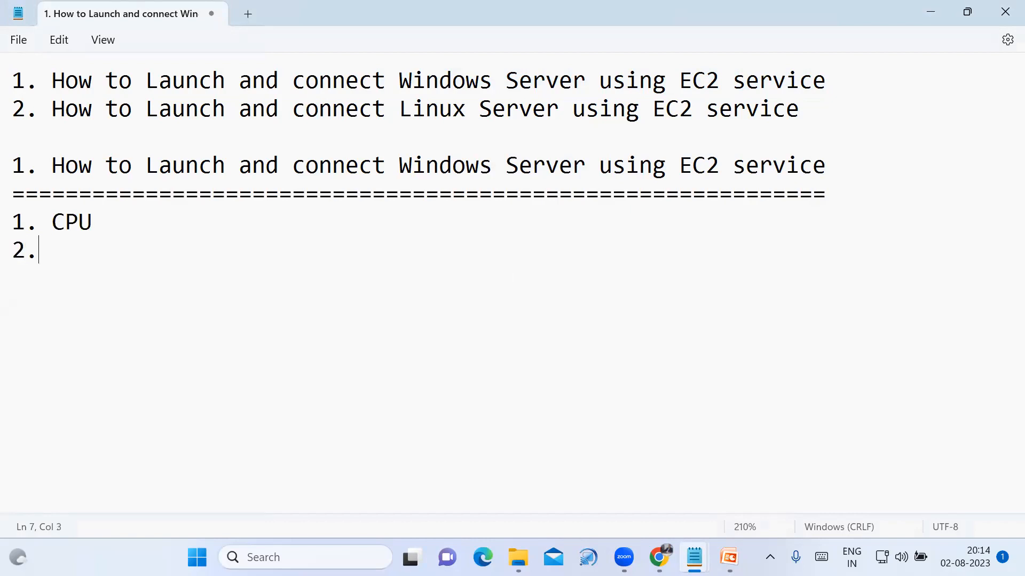
text( Storage)
key(Return)
text(3. Memory)
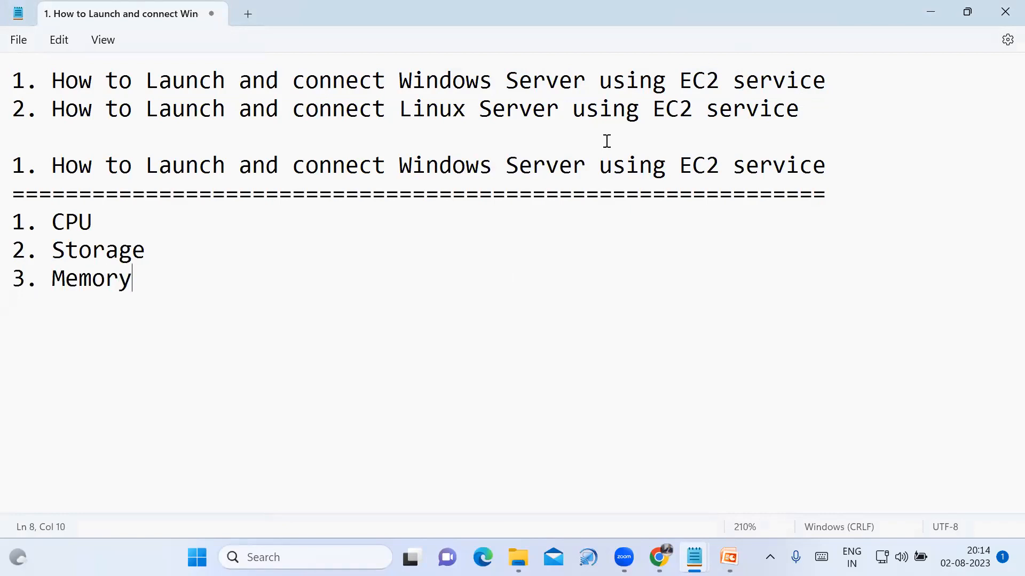
drag(16, 222, 174, 285)
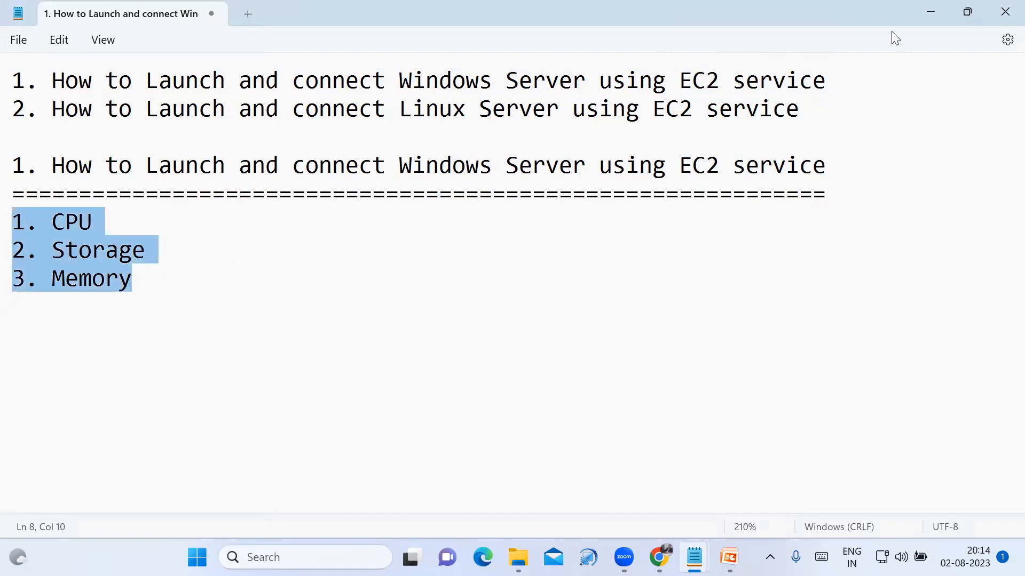
Switch back to Chrome, open the comparison of instance types and highlight the Instance types heading with its count.
key(alt+Tab)
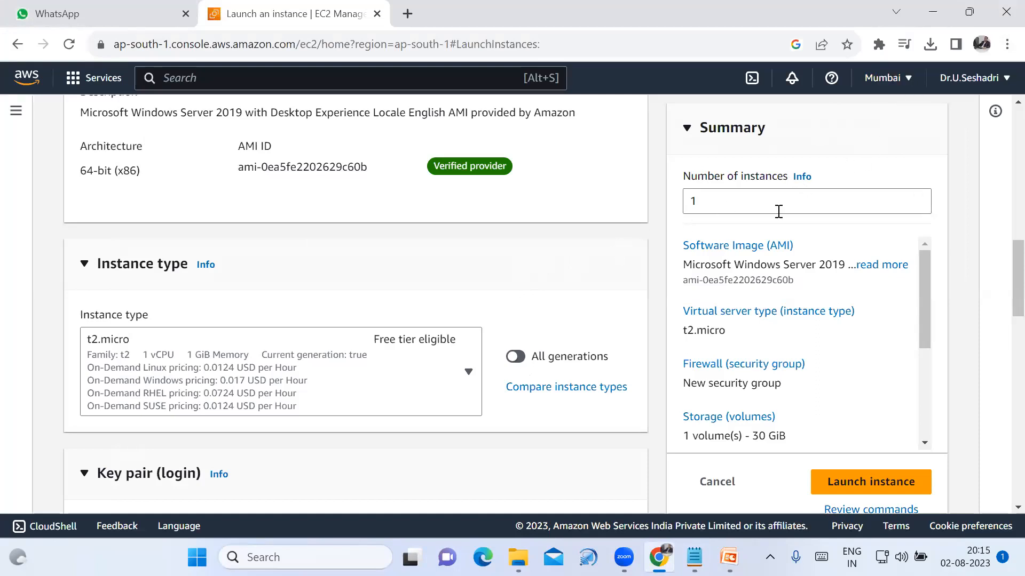
right_click(600, 396)
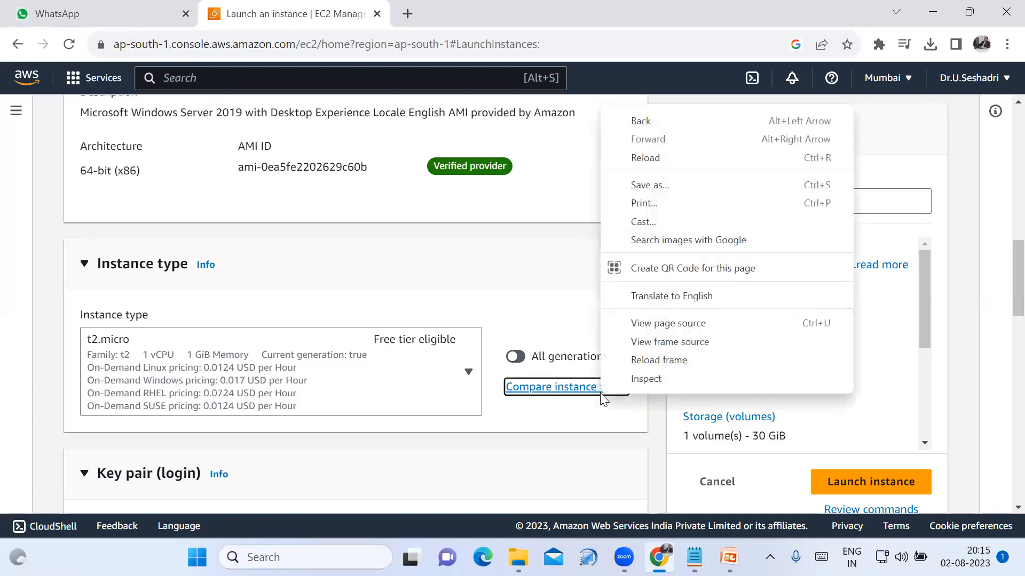
key(Escape)
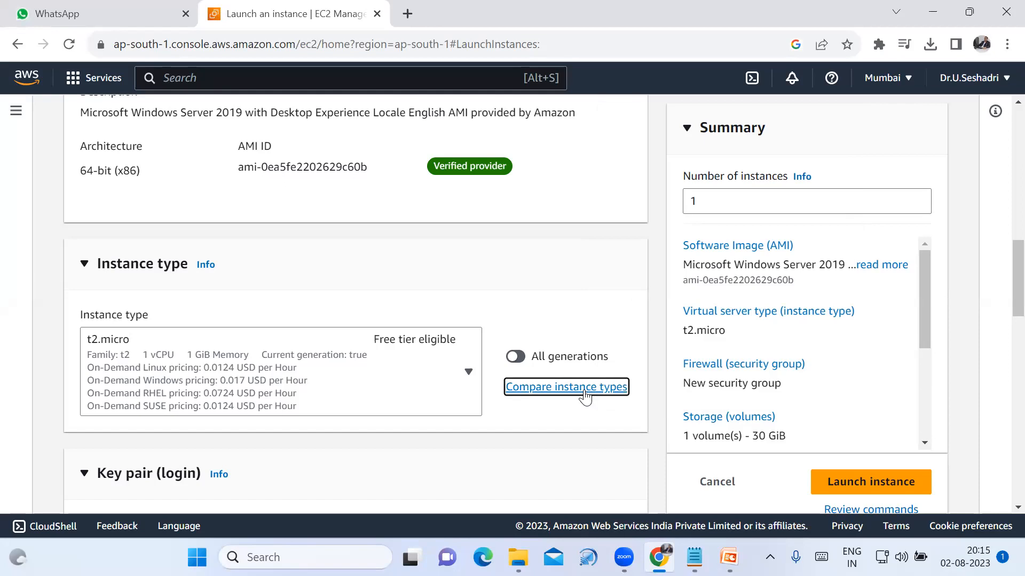
click(585, 397)
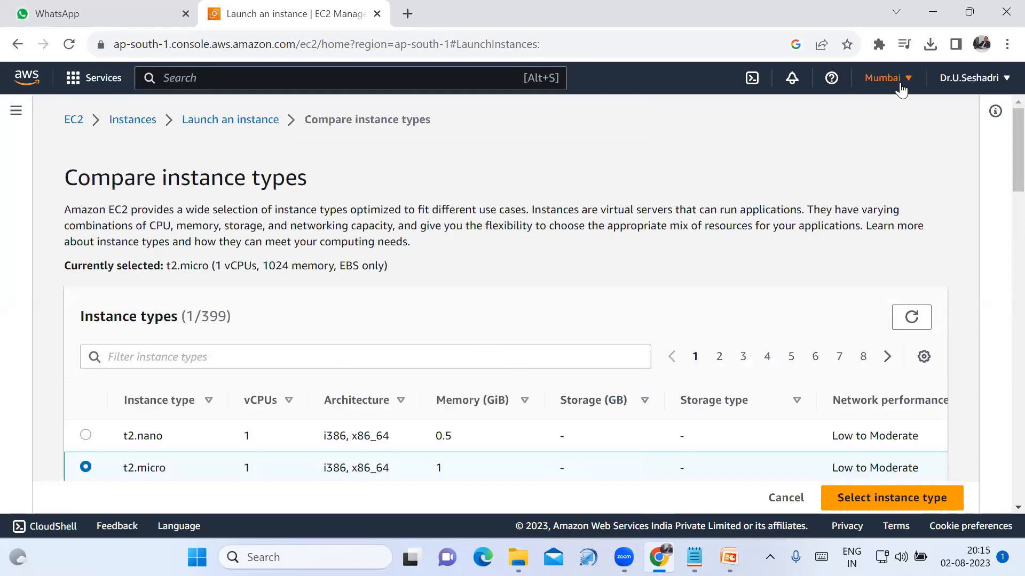
scroll(267, 304, down, 1)
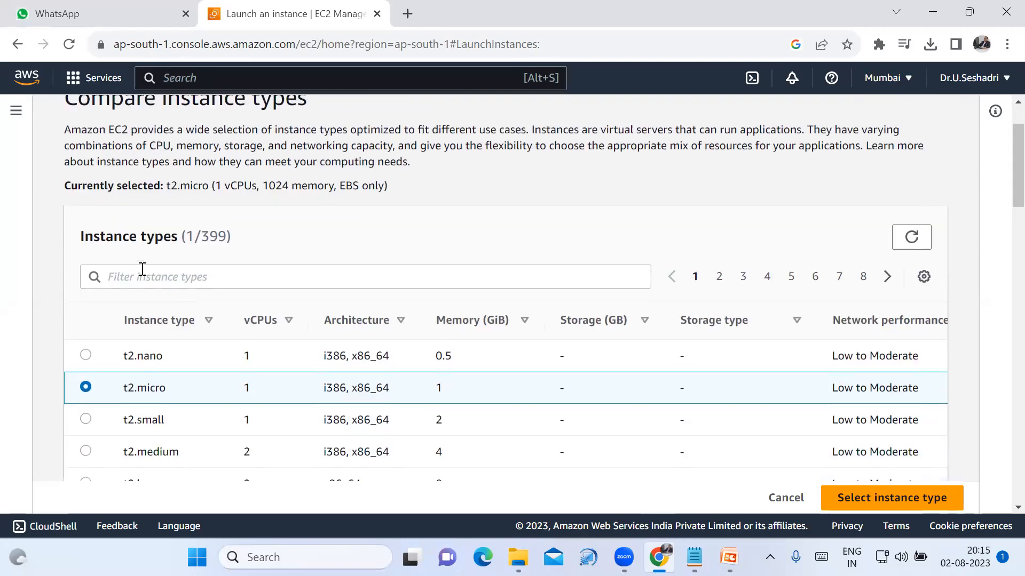
drag(83, 239, 245, 249)
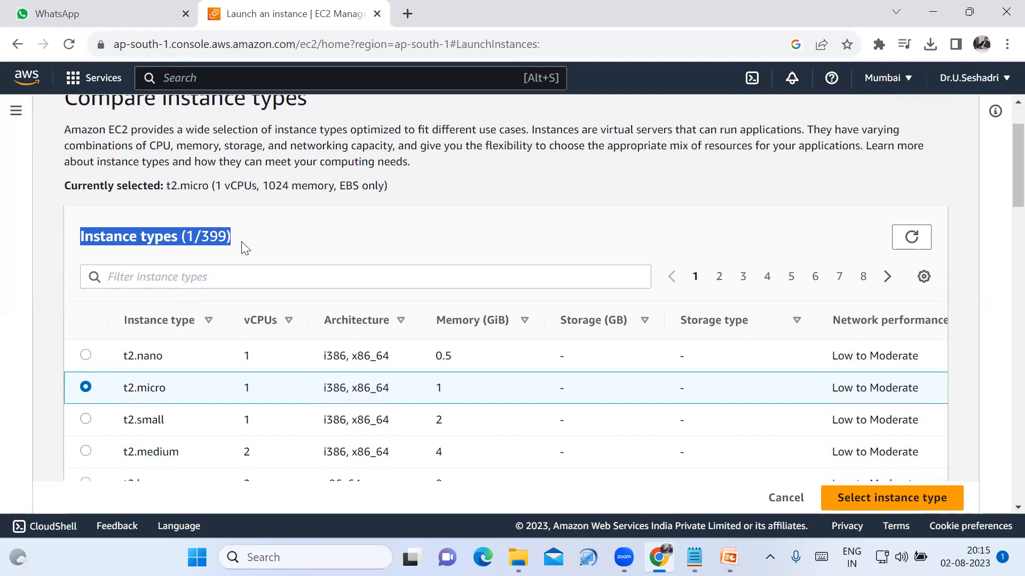
Highlight the vCPU and memory values of t2.micro in the instance types table.
scroll(269, 344, down, 1)
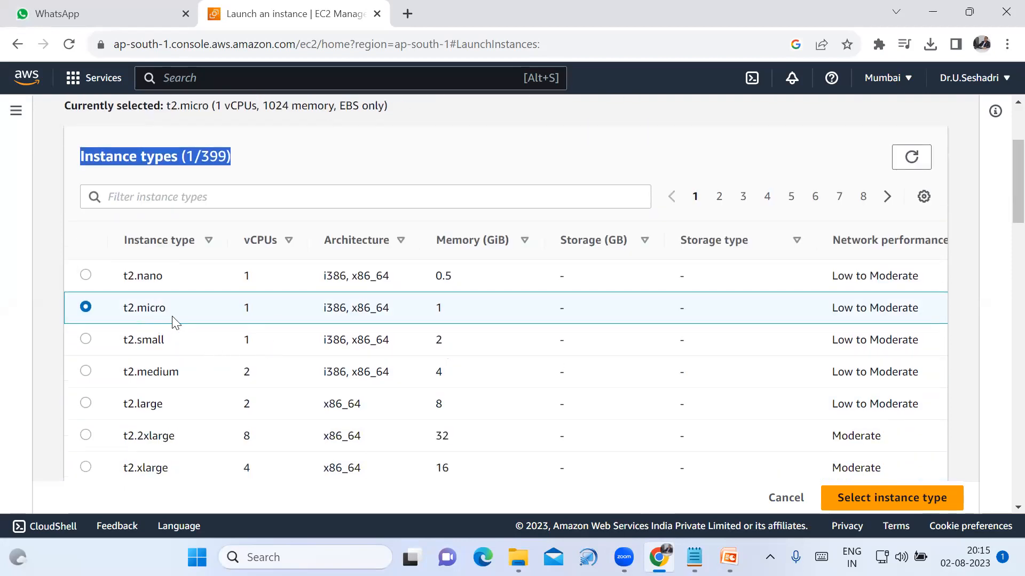
drag(243, 313, 259, 314)
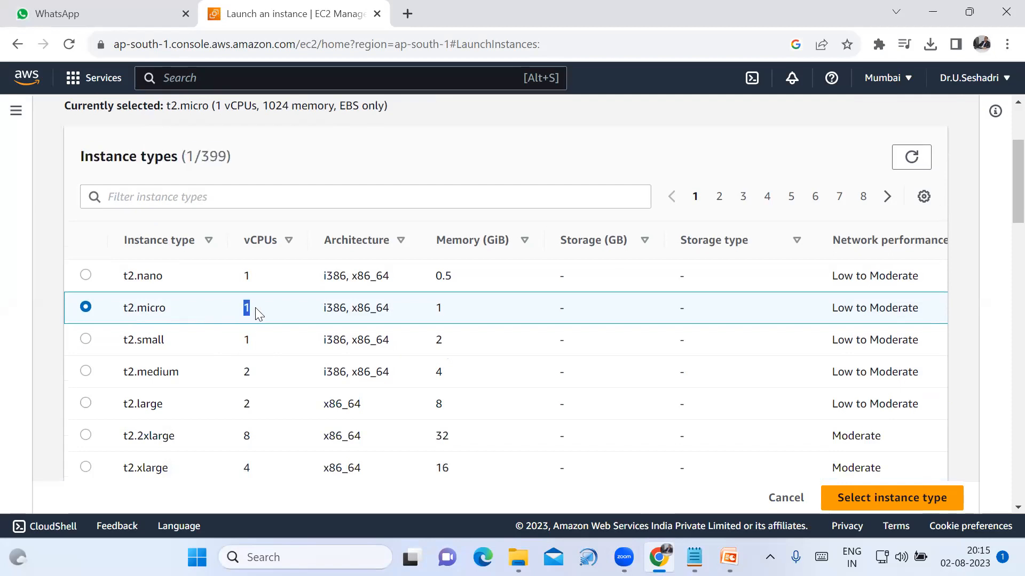
click(432, 308)
drag(433, 312, 446, 312)
Select t2.large in the comparison table and highlight its memory value.
scroll(291, 391, down, 1)
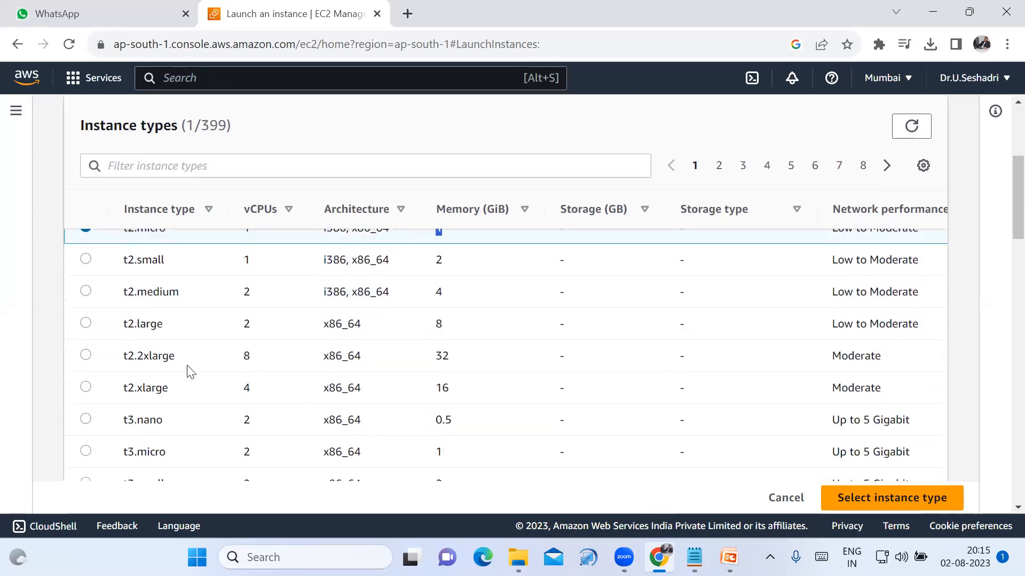
click(104, 328)
click(242, 372)
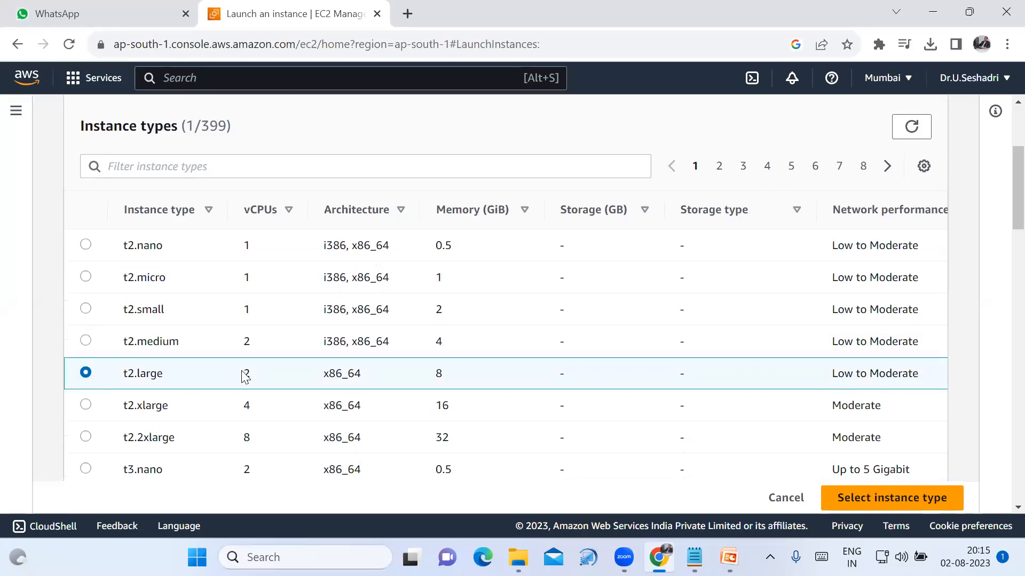
double_click(451, 375)
Select t3.xlarge in the comparison table and highlight its vCPU and memory values.
scroll(342, 418, down, 1)
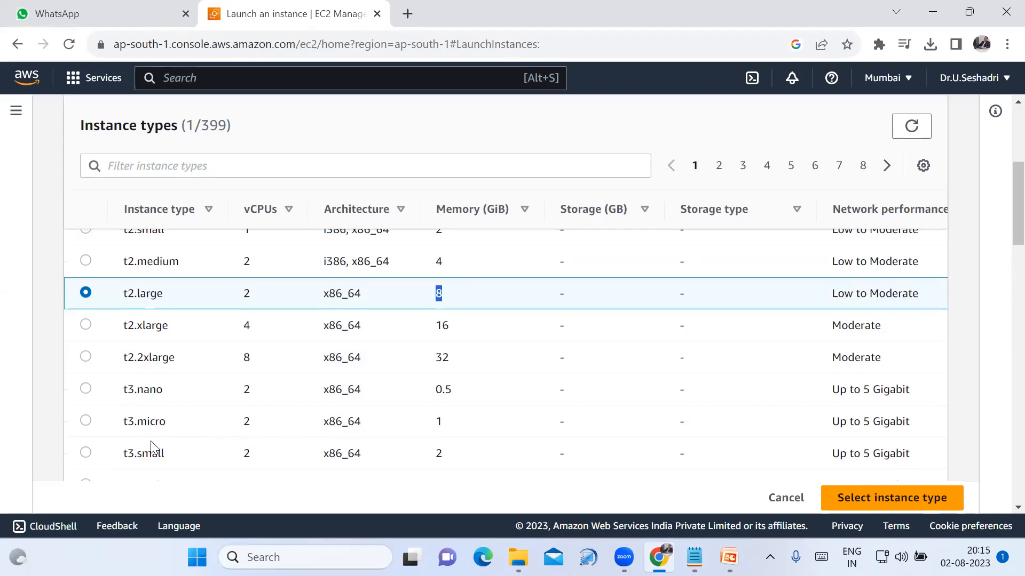
scroll(153, 447, down, 1)
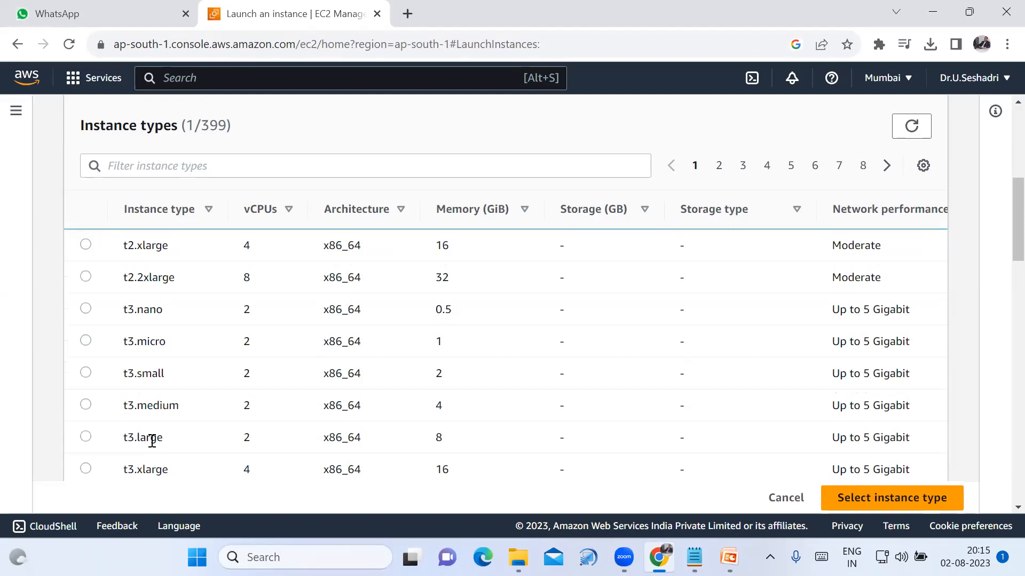
scroll(152, 441, down, 1)
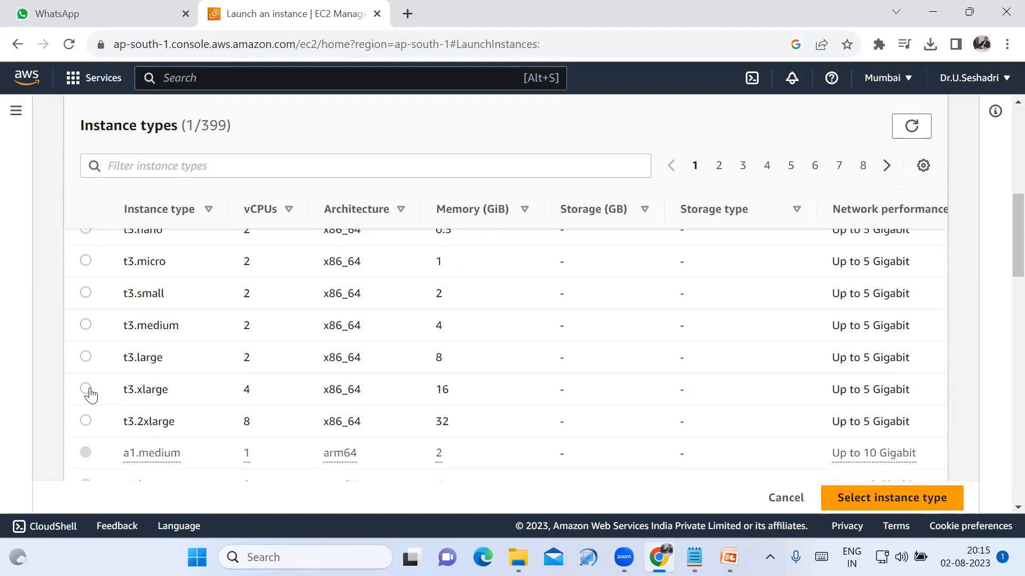
scroll(91, 394, up, 3)
scroll(170, 446, down, 1)
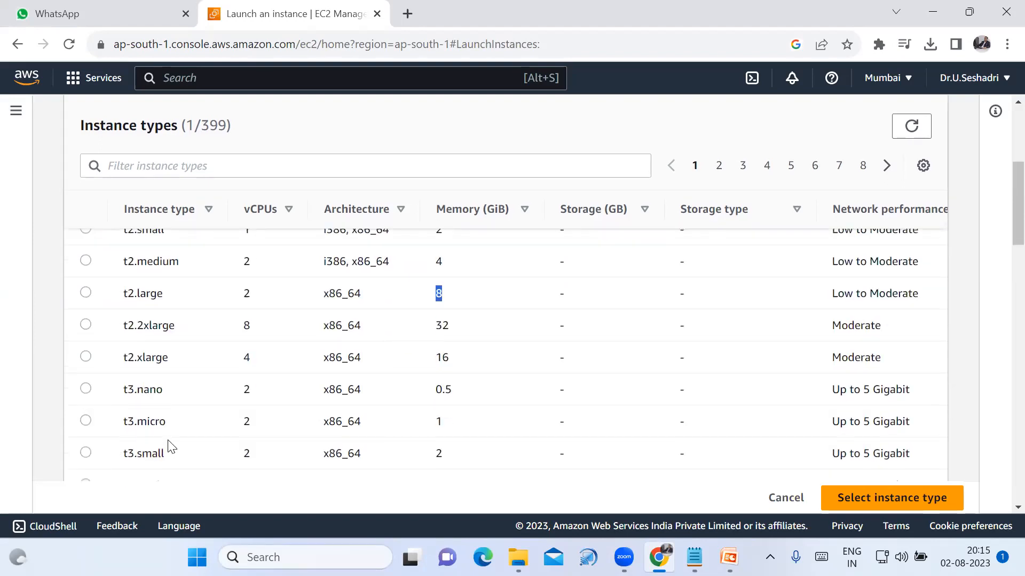
scroll(152, 417, down, 2)
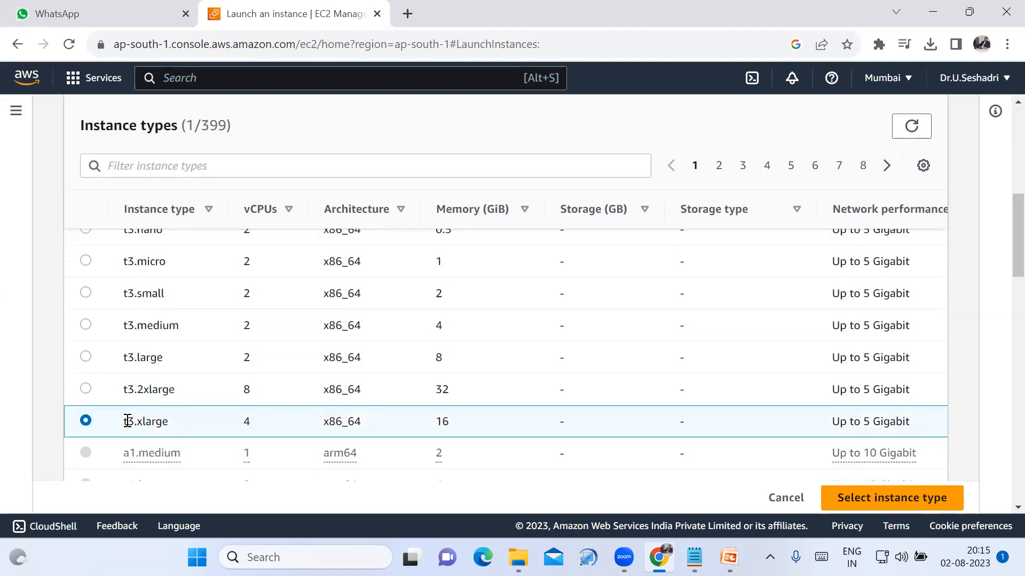
double_click(248, 423)
drag(411, 421, 463, 437)
Browse the remaining instance types, select t2.micro and apply it as the instance type for the launch.
scroll(411, 433, down, 15)
scroll(411, 432, down, 5)
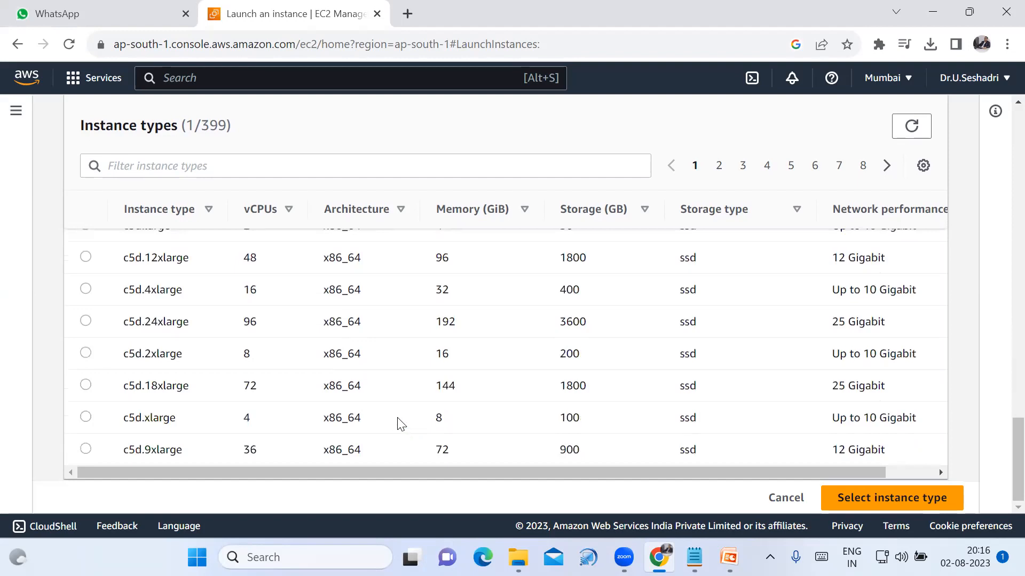
scroll(400, 424, up, 20)
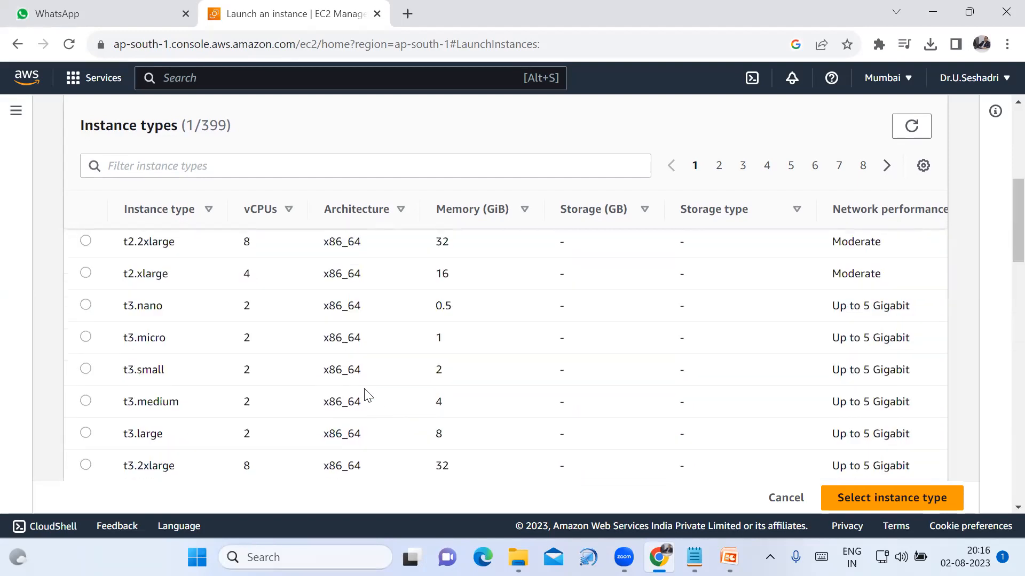
scroll(367, 395, up, 5)
scroll(367, 398, down, 2)
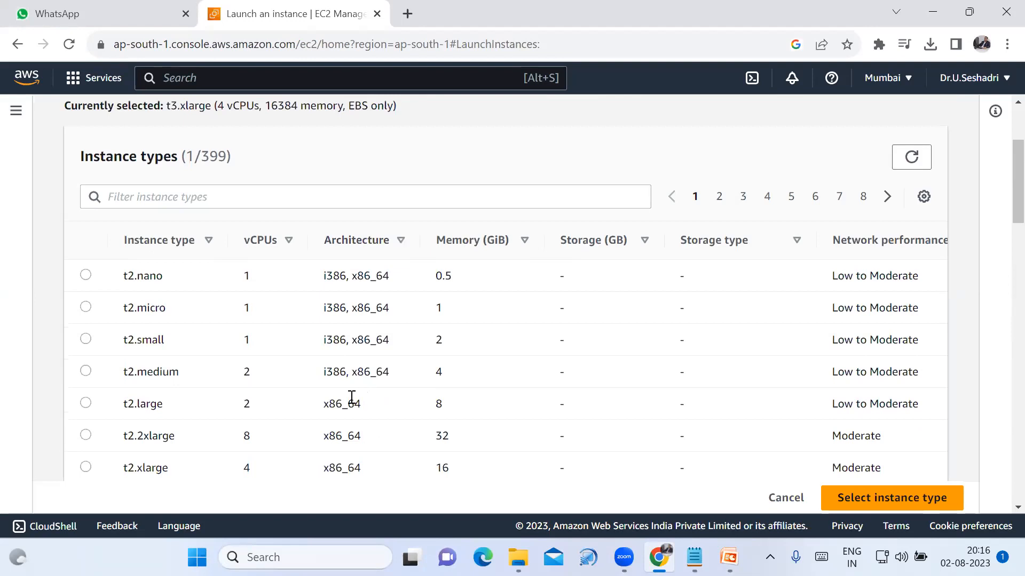
click(86, 307)
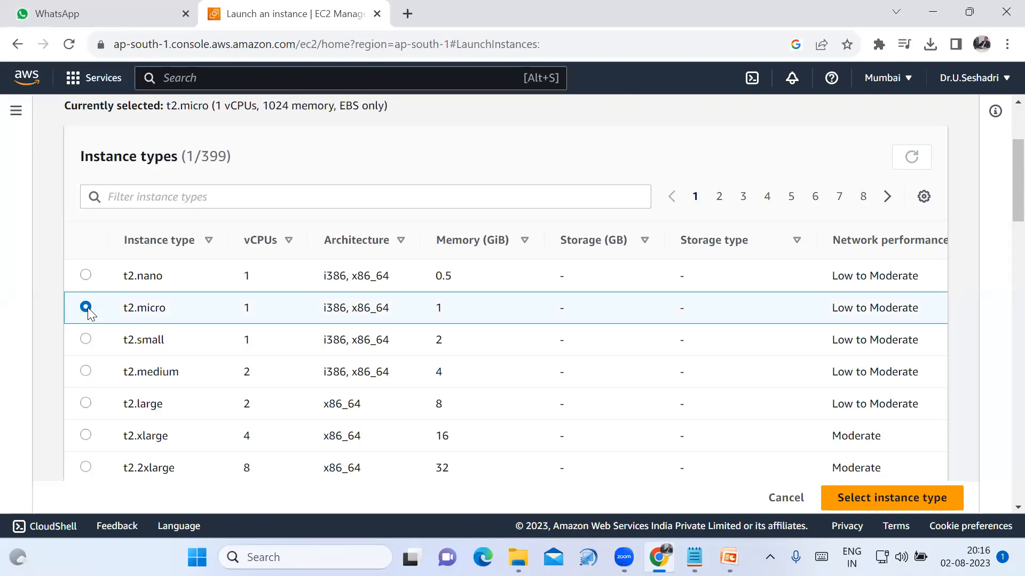
click(835, 499)
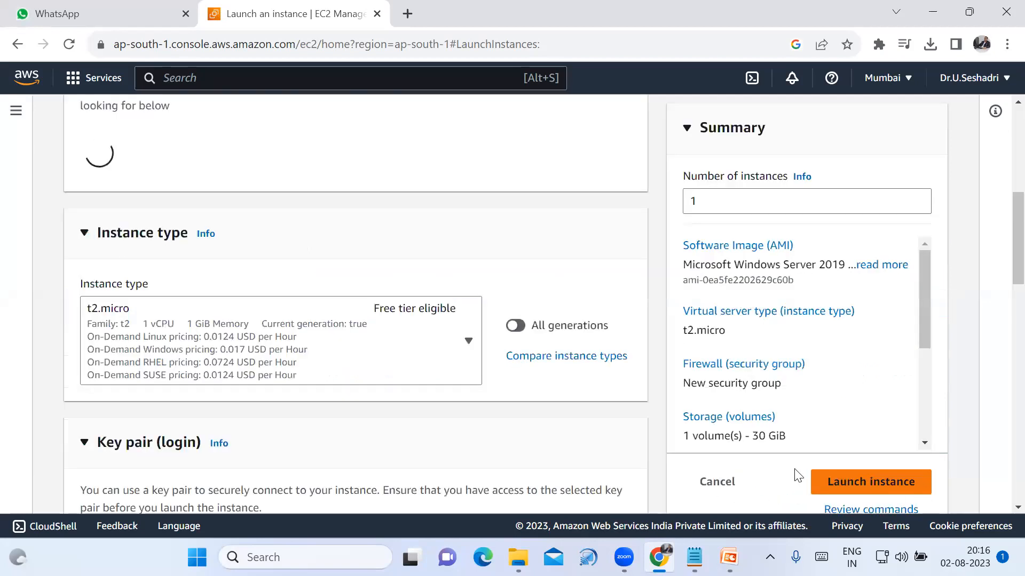
scroll(422, 421, down, 3)
scroll(446, 415, down, 5)
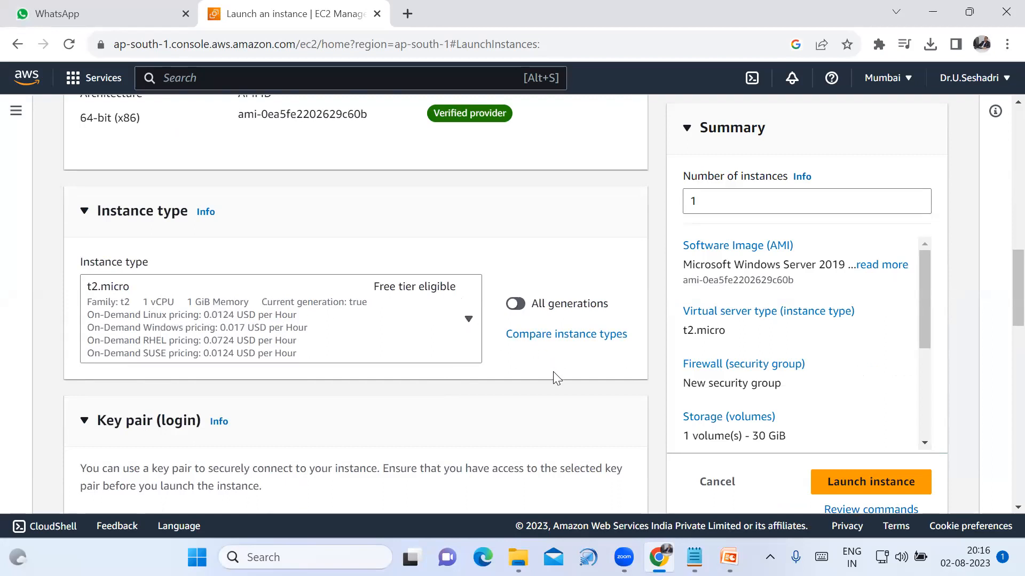
scroll(541, 381, down, 1)
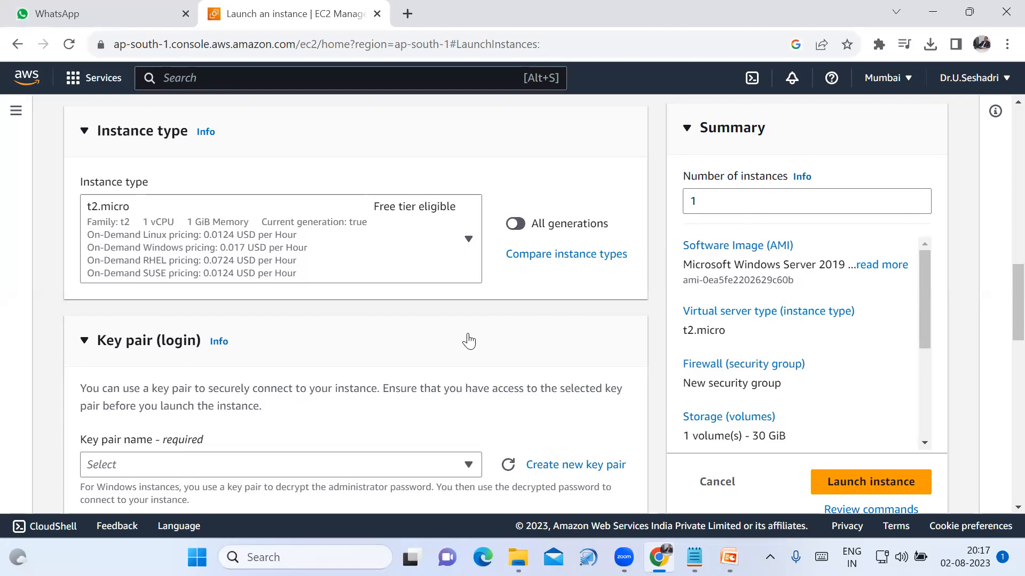
scroll(261, 220, up, 1)
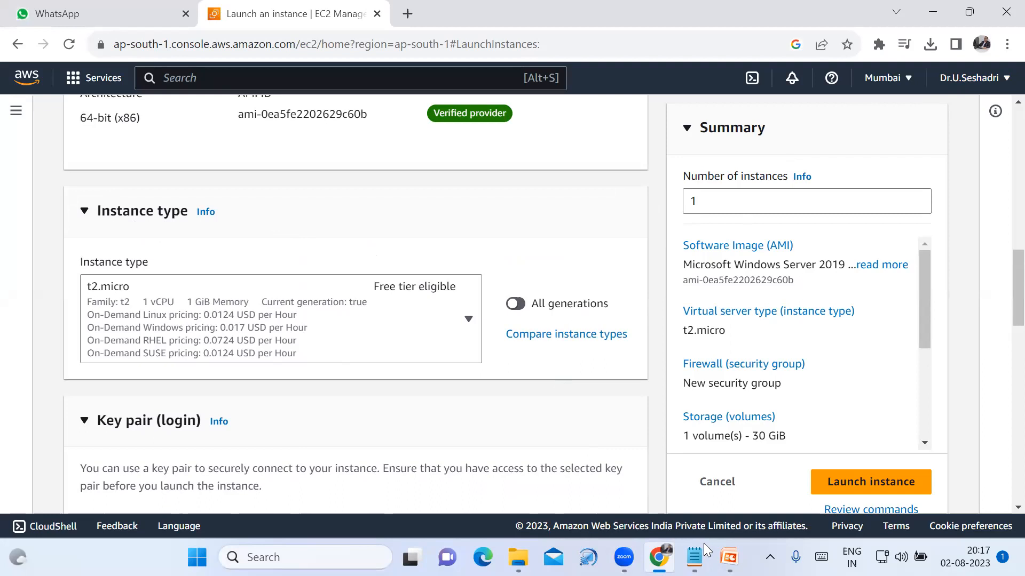
In the Notepad notes, add "- 1" after CPU and "-1 GB" after Memory, and return to the launch page's Key pair (login) section in Chrome.
click(734, 496)
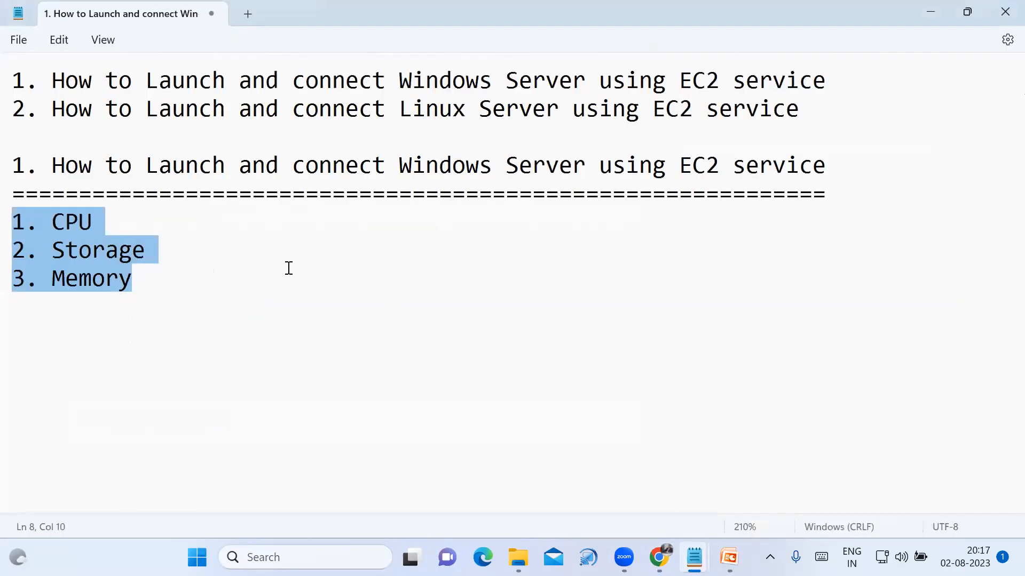
click(234, 223)
key(Tab)
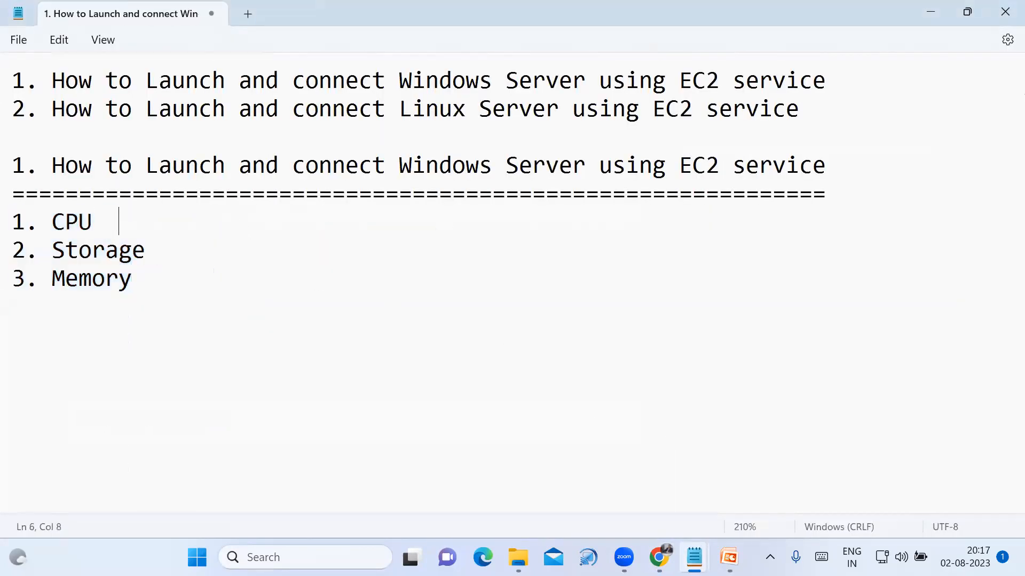
text(- 1)
click(173, 286)
text(-1 GB)
key(alt+Tab)
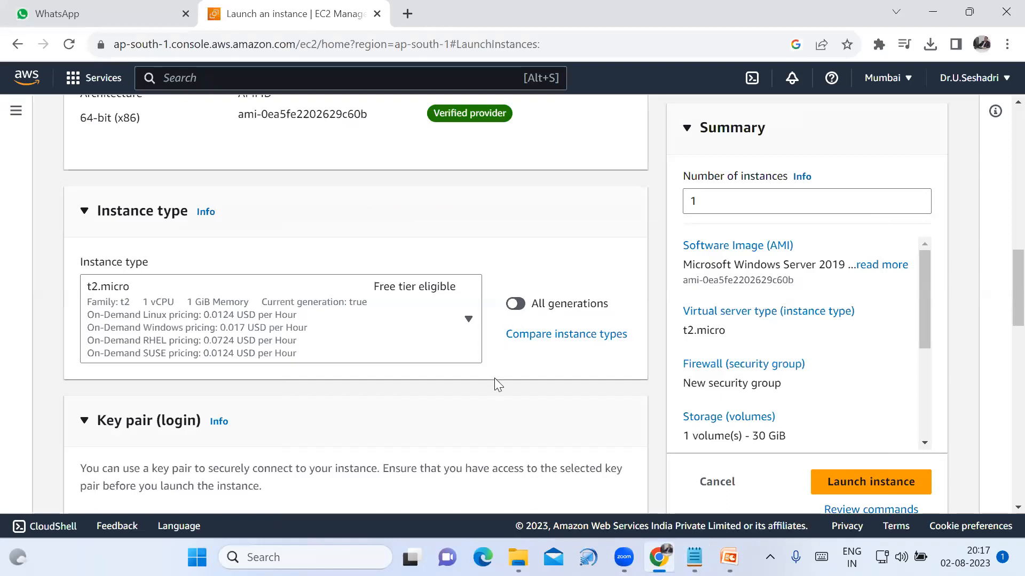
scroll(495, 378, down, 1)
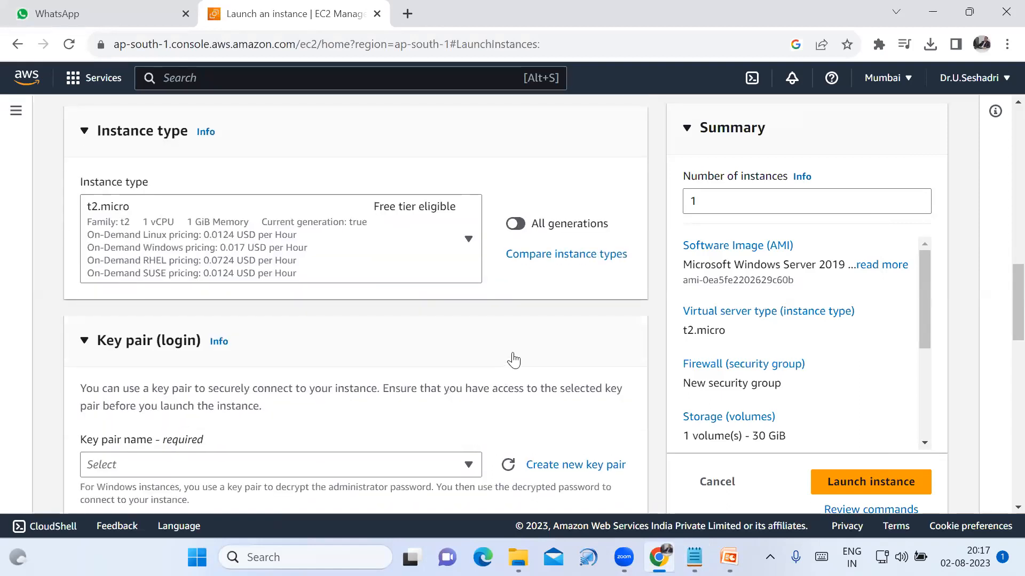
Create a new RSA key pair named Windows-Server-CSE in .pem format for the instance login.
scroll(544, 389, down, 1)
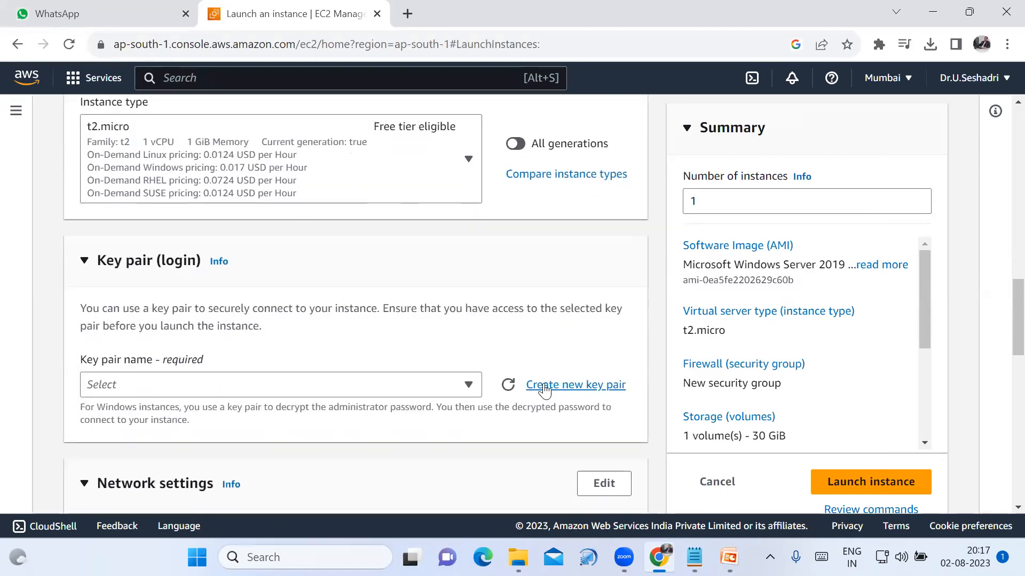
click(472, 385)
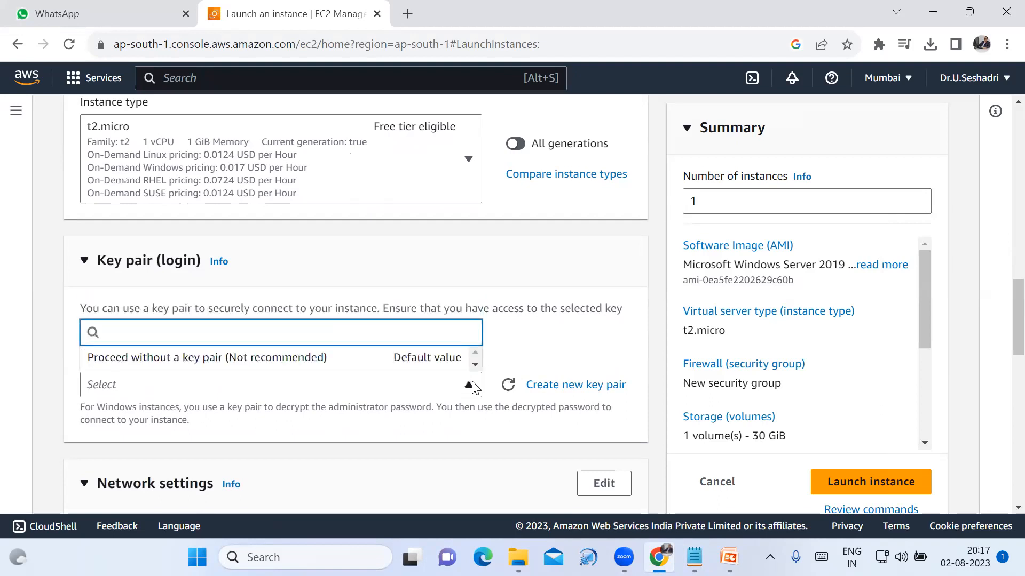
click(533, 353)
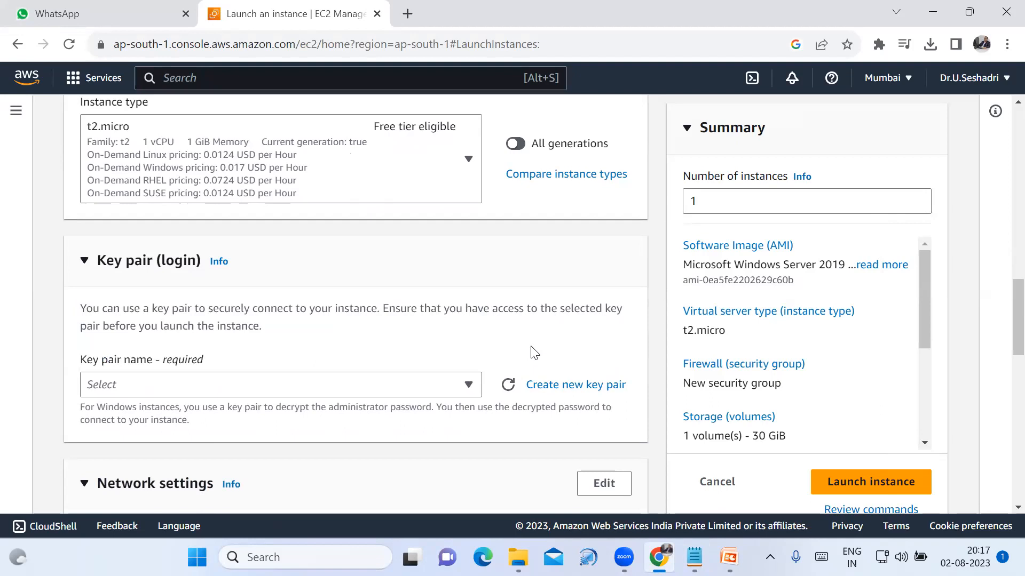
click(571, 392)
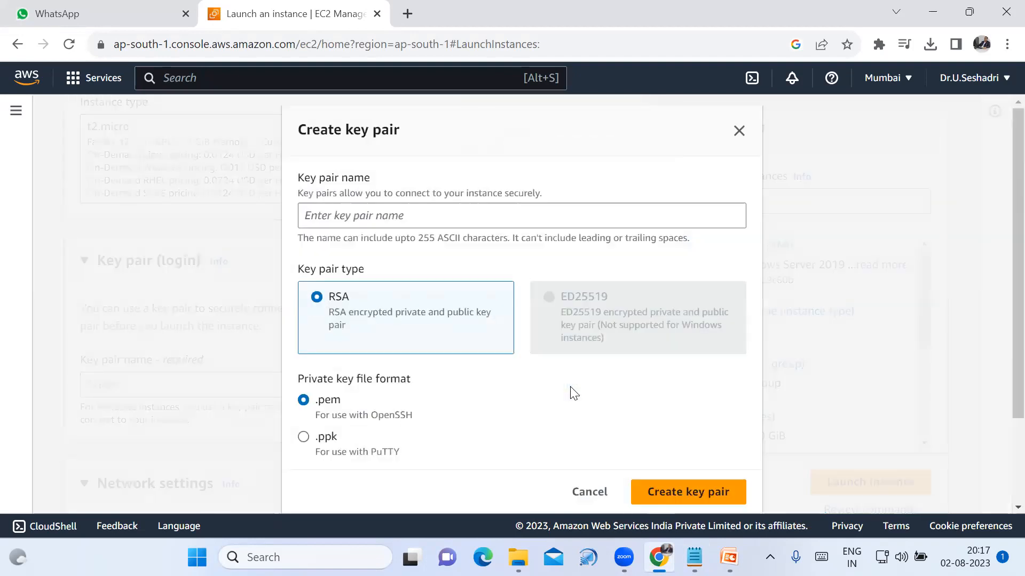
click(455, 221)
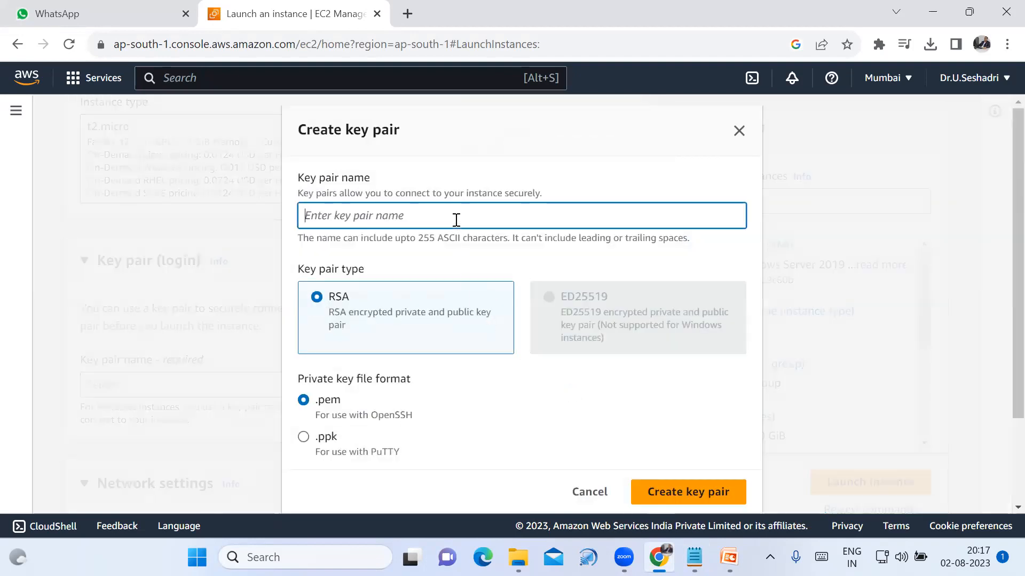
text(Wind)
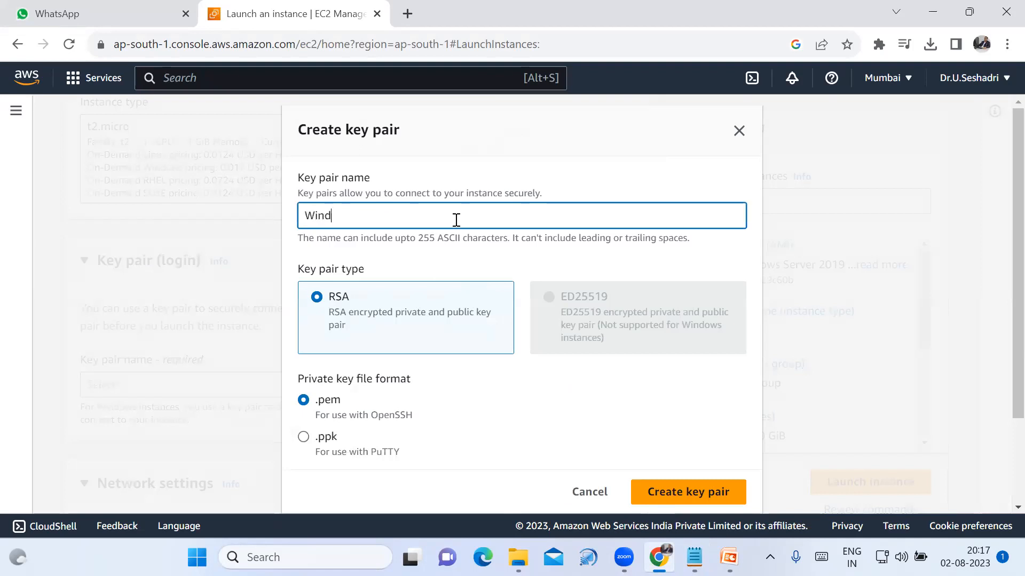
text(ows-Server)
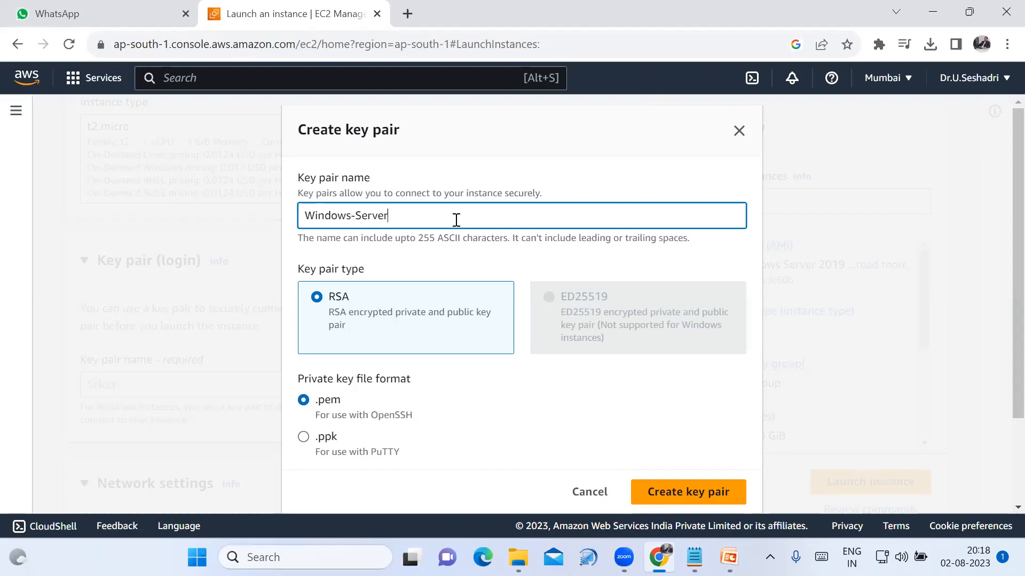
text(-CSE)
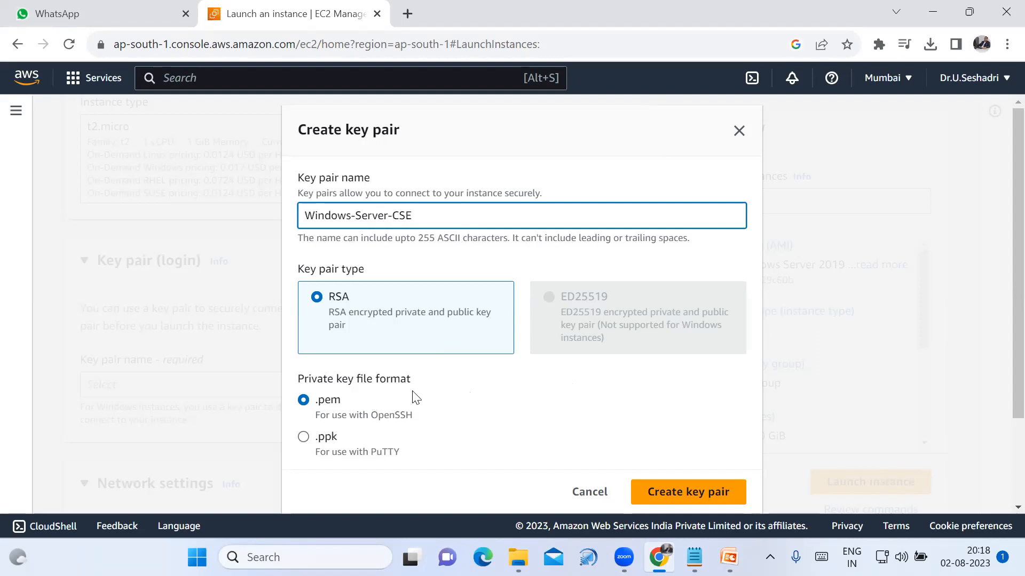
click(688, 496)
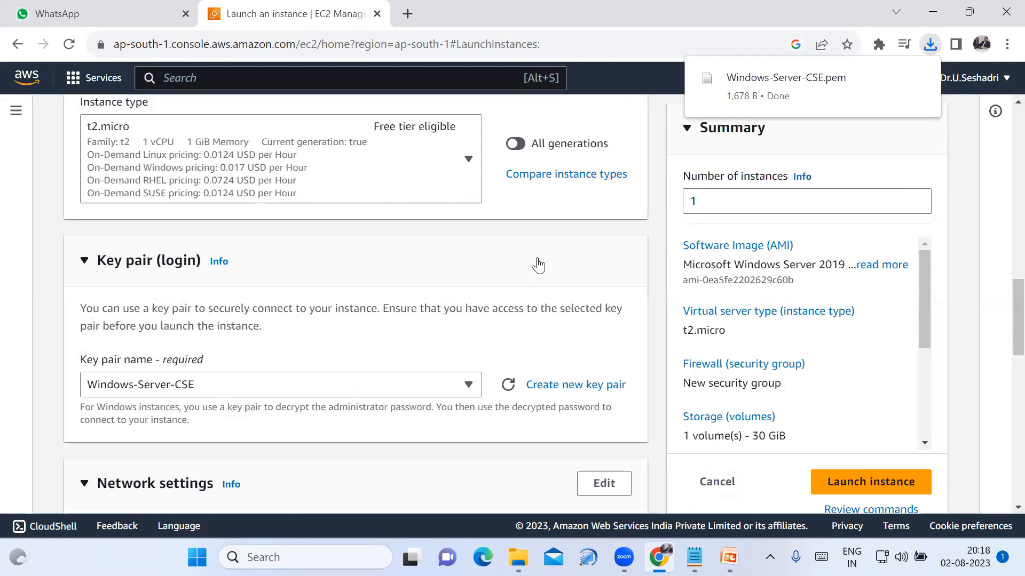
Switch to File Explorer, check the Downloads folder for the Windows-Server-CSE key file, and return to the launch page in Chrome.
scroll(523, 357, down, 1)
mouse_move(518, 556)
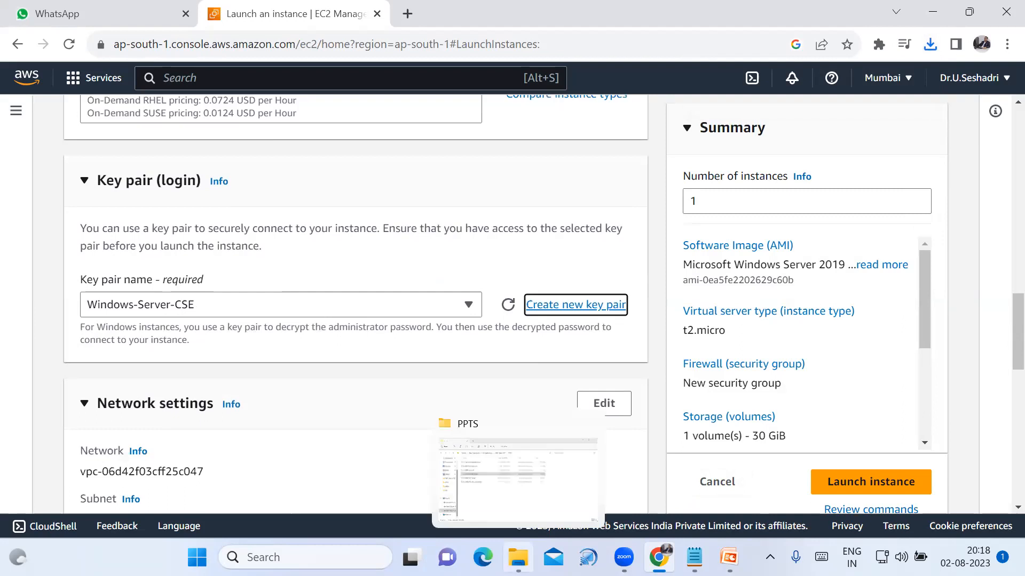
click(514, 512)
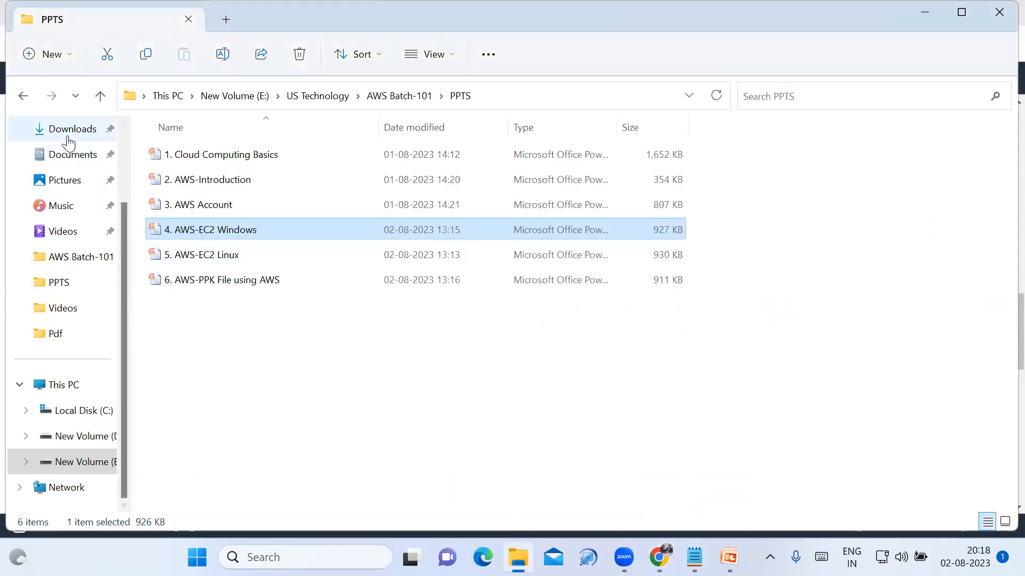
click(85, 137)
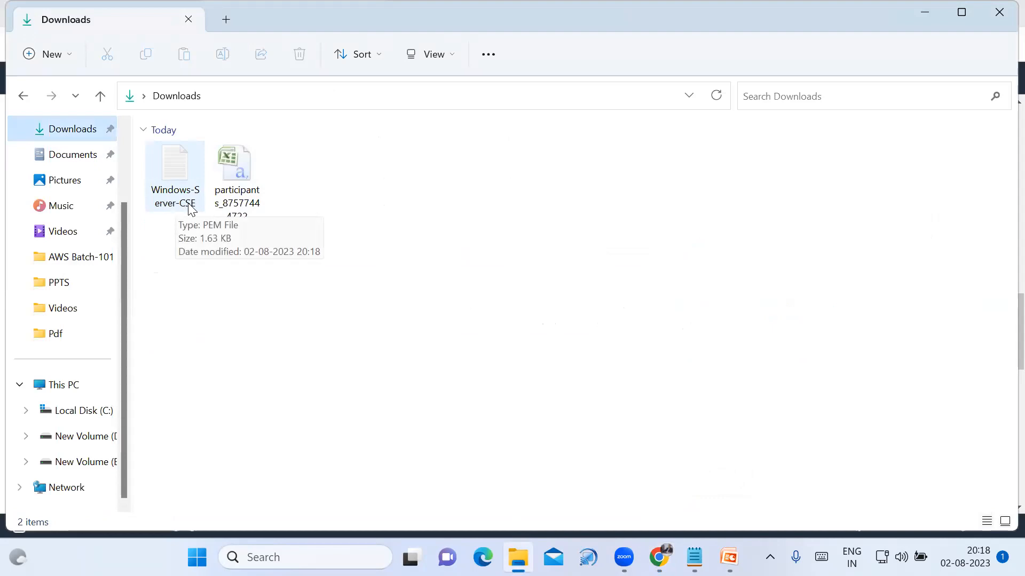
click(659, 558)
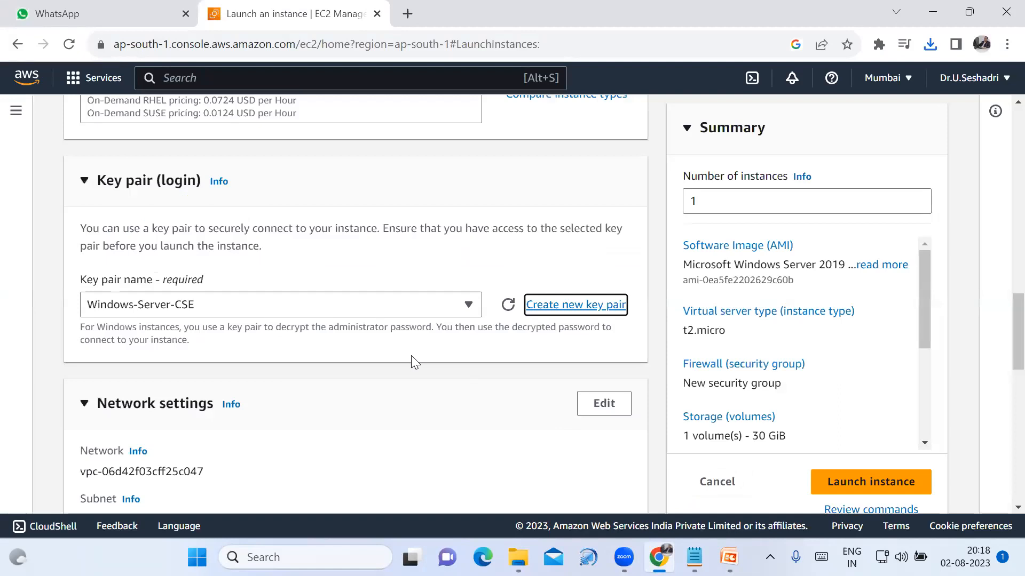
Open the network settings for editing and name the new security group "Windows Server-SG".
scroll(411, 356, down, 2)
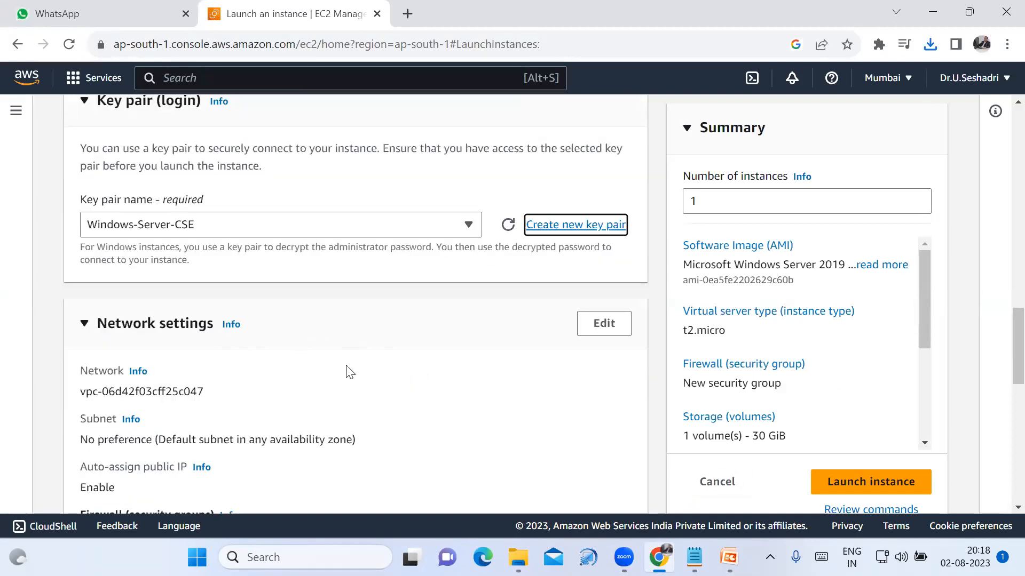
click(617, 327)
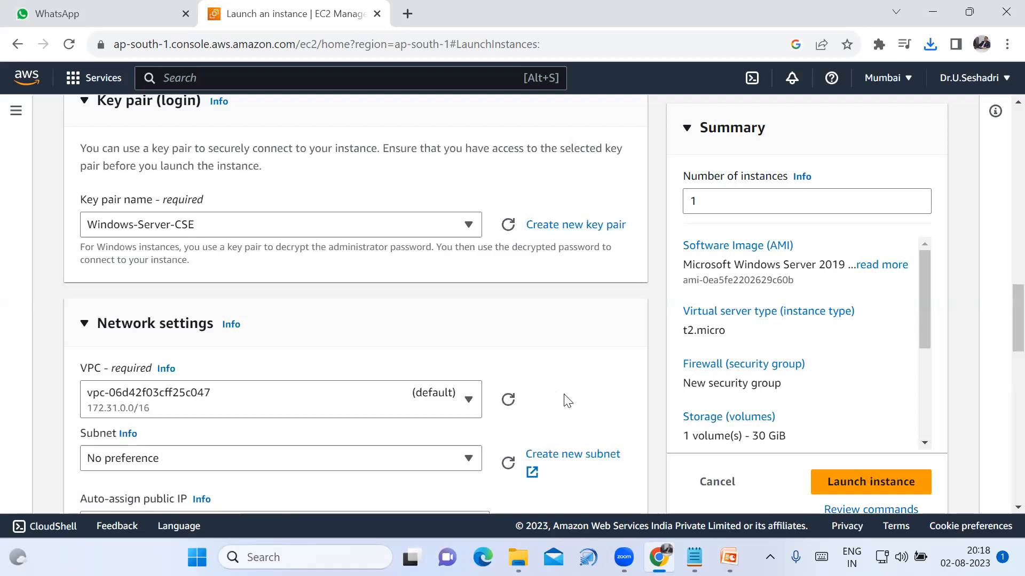
scroll(561, 400, down, 1)
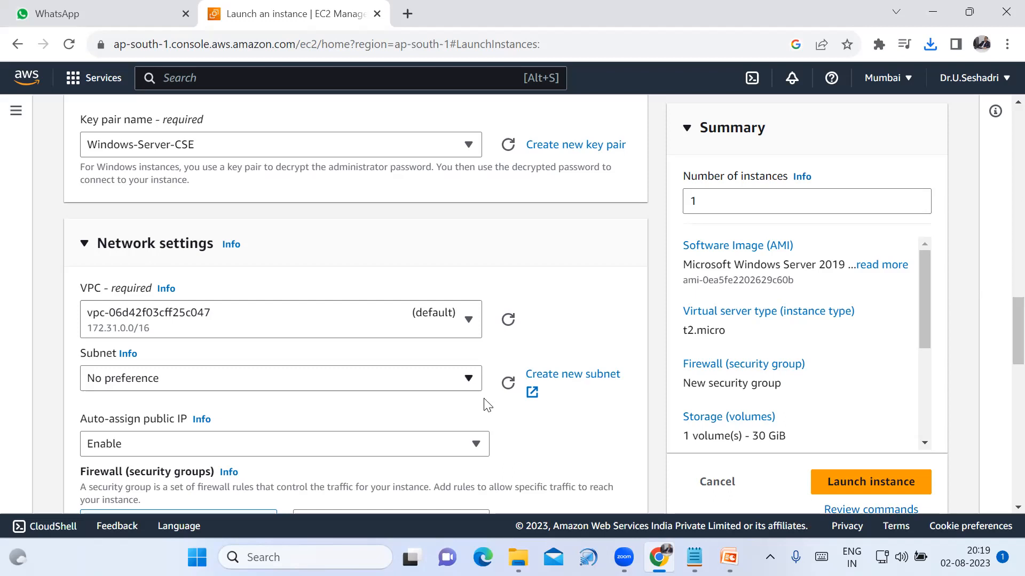
scroll(539, 449, down, 1)
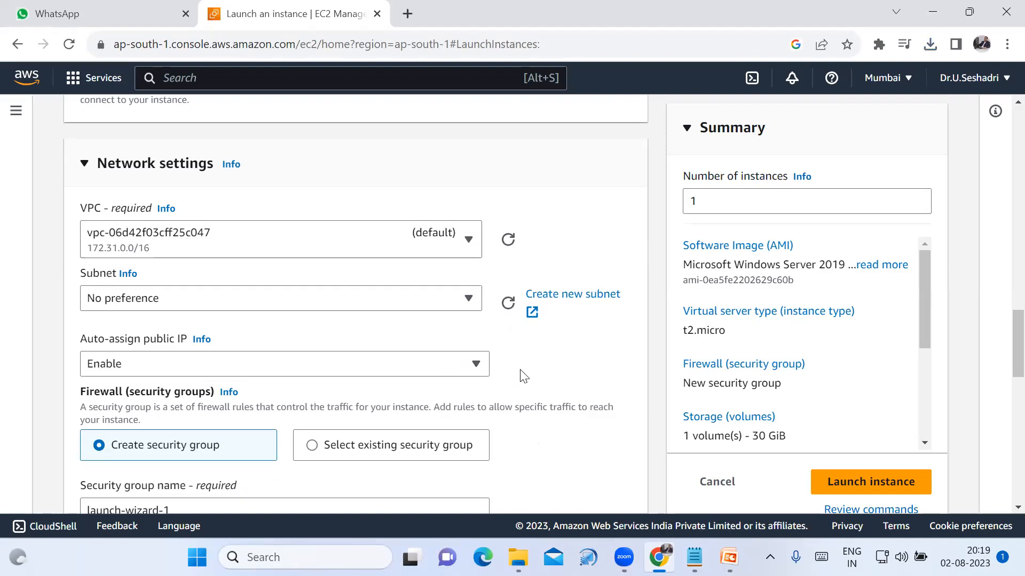
scroll(520, 387, down, 1)
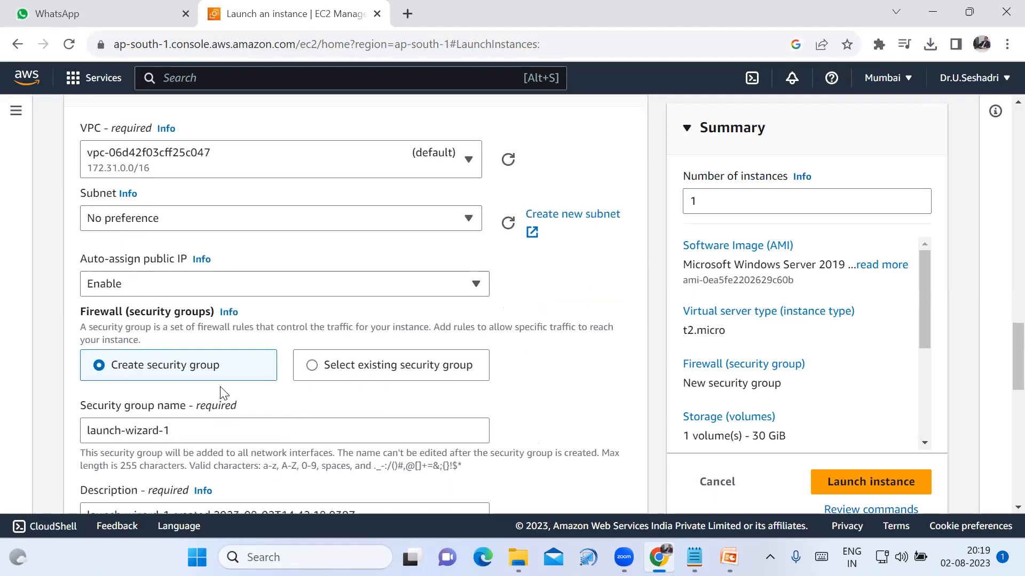
drag(223, 429, 64, 423)
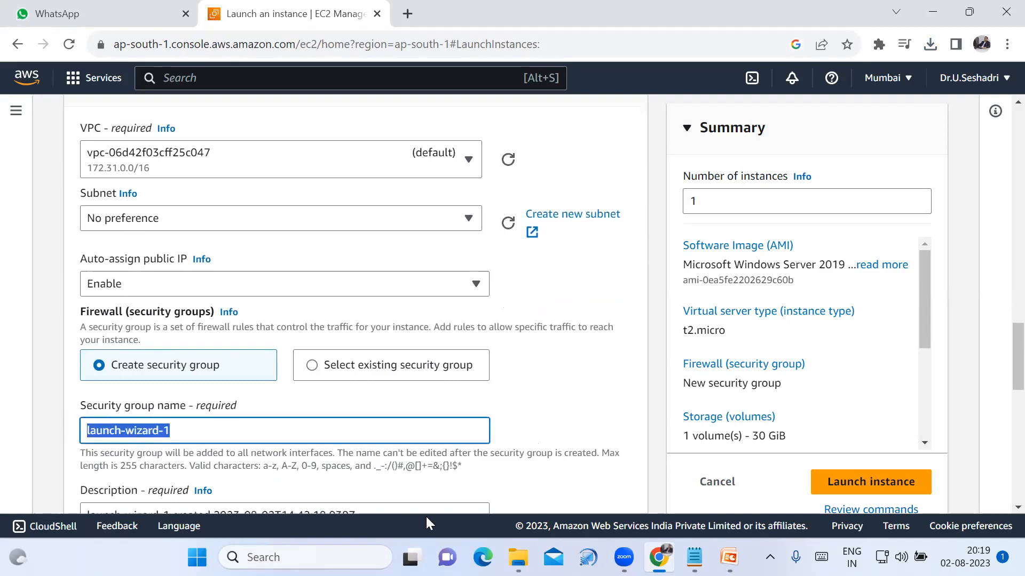
text(Windows)
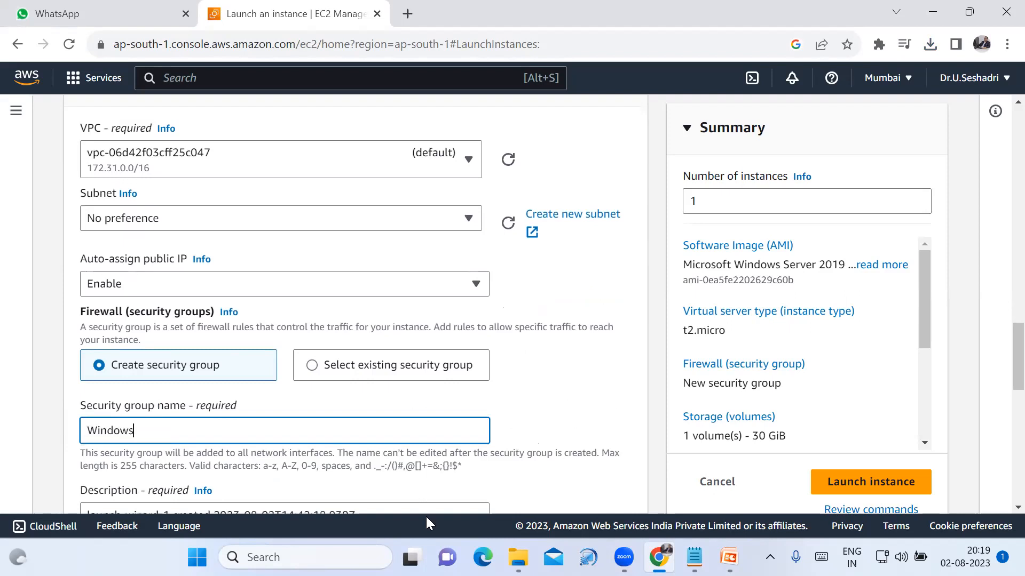
text( Server-SG)
Copy the security group name into the Description, replacing the default text with "Windows Server-SG".
drag(187, 430, 87, 428)
key(ctrl+c)
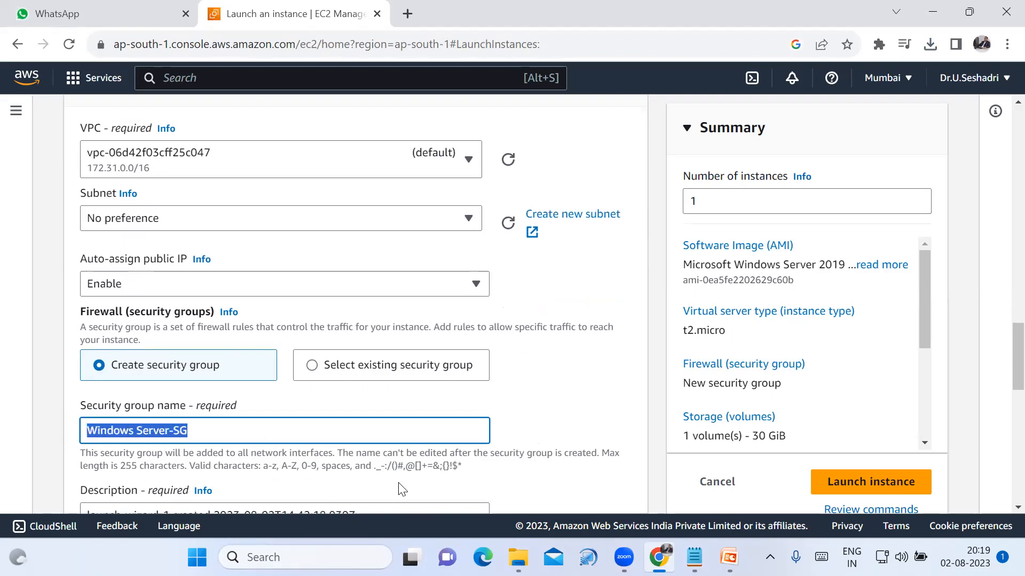
scroll(400, 485, down, 3)
drag(362, 354, 77, 353)
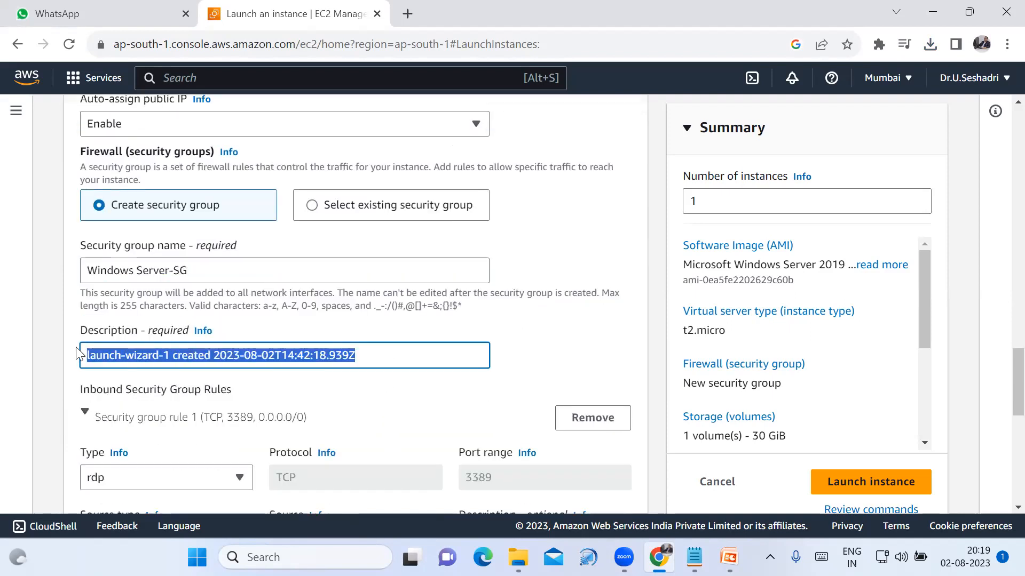
key(ctrl+v)
Examine the inbound RDP rule and its source type options, leaving Anywhere selected.
scroll(508, 402, down, 1)
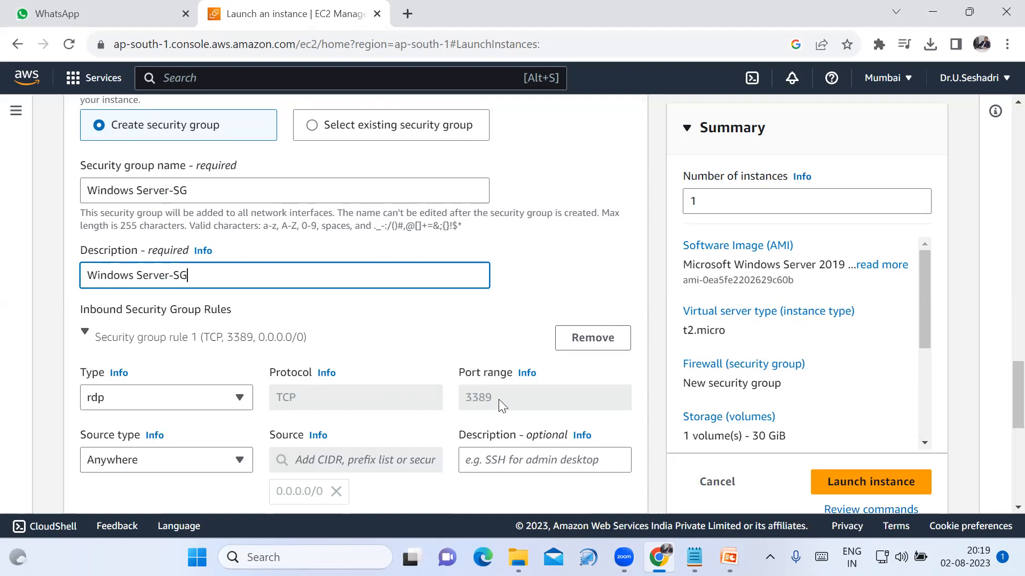
click(251, 469)
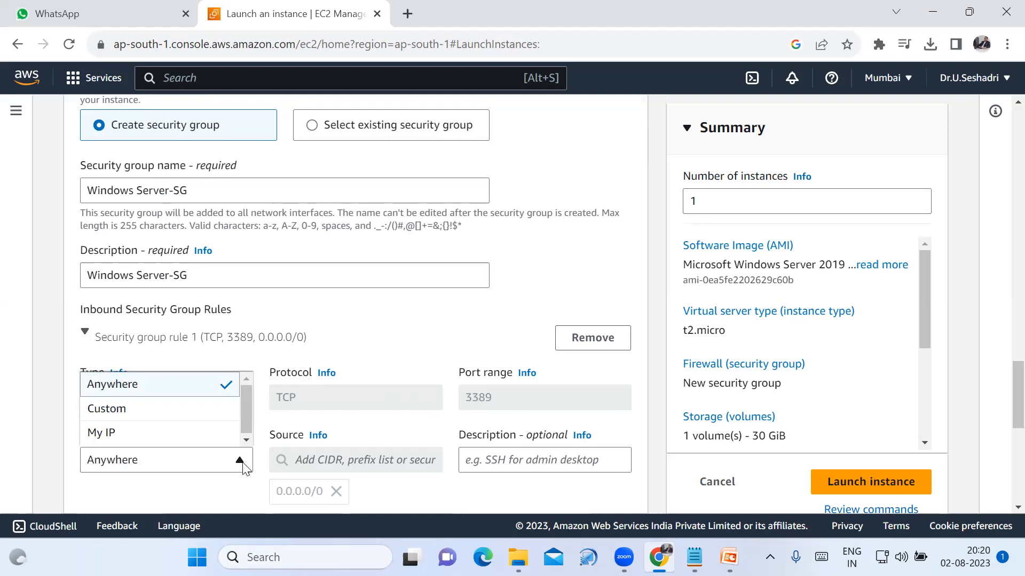
click(178, 490)
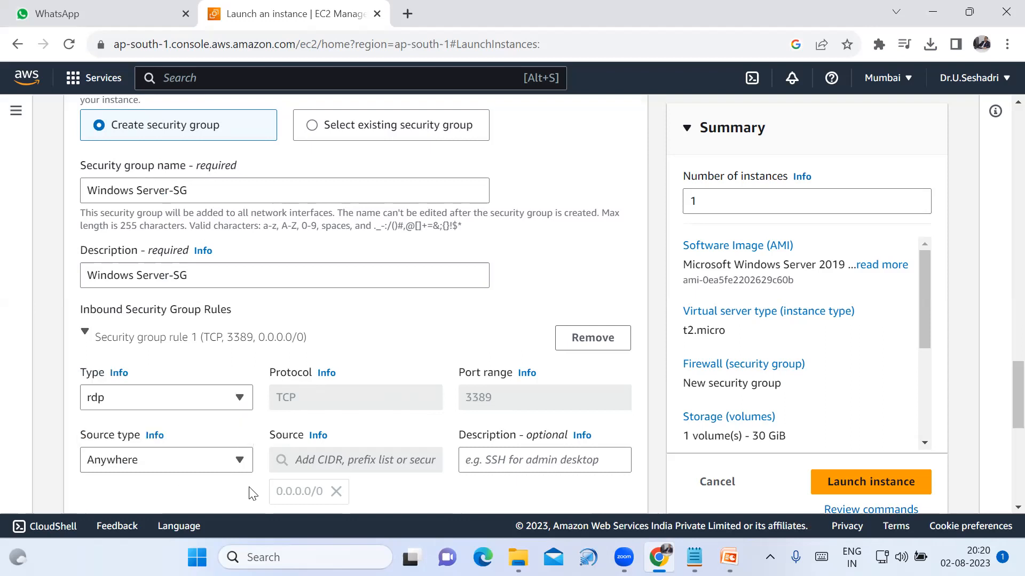
scroll(394, 469, down, 2)
scroll(403, 470, down, 2)
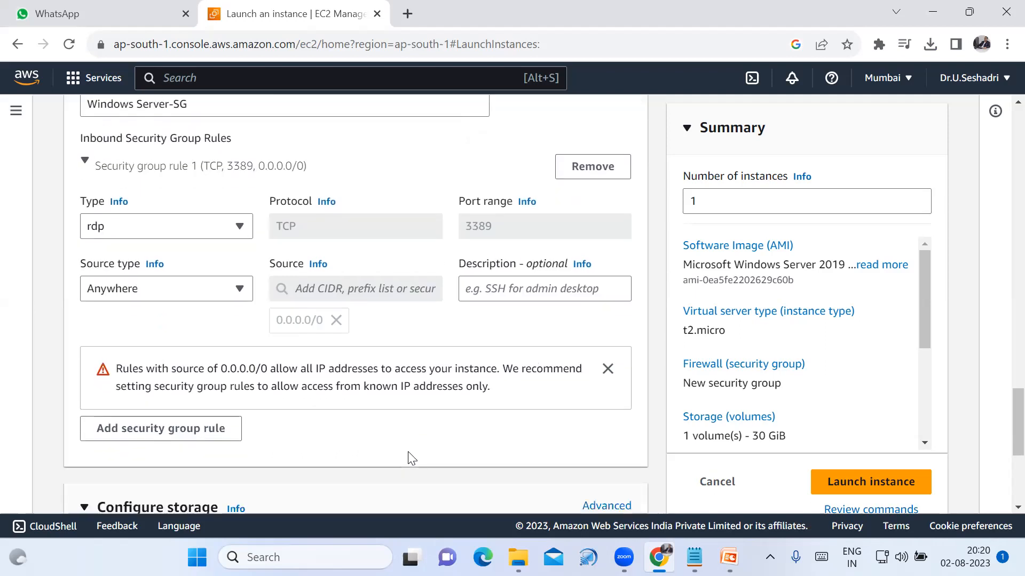
Highlight the root volume size, add "-30" after Storage in the Notepad notes, highlight the three specification lines, and return to Chrome.
scroll(410, 458, down, 1)
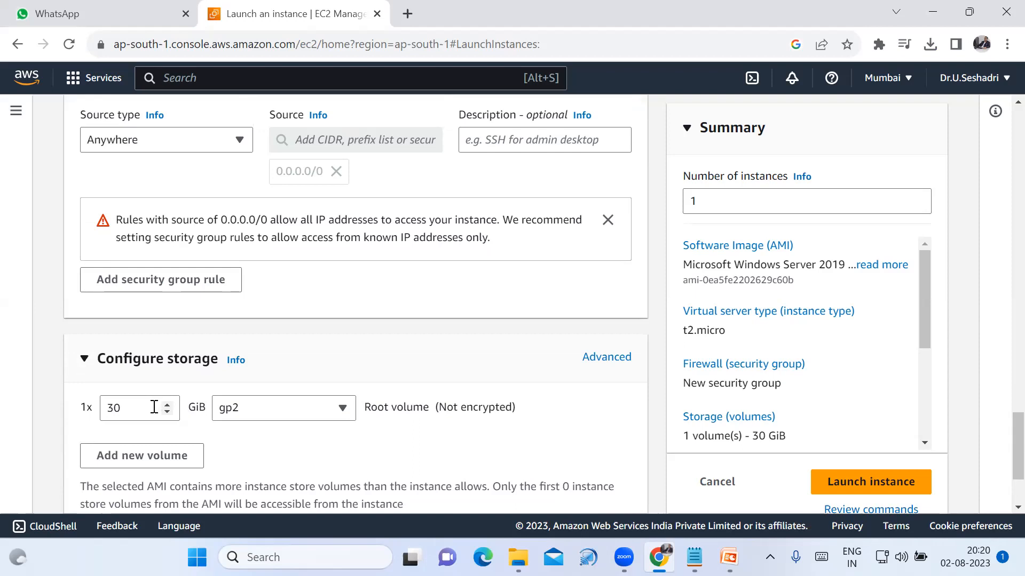
drag(140, 408, 105, 406)
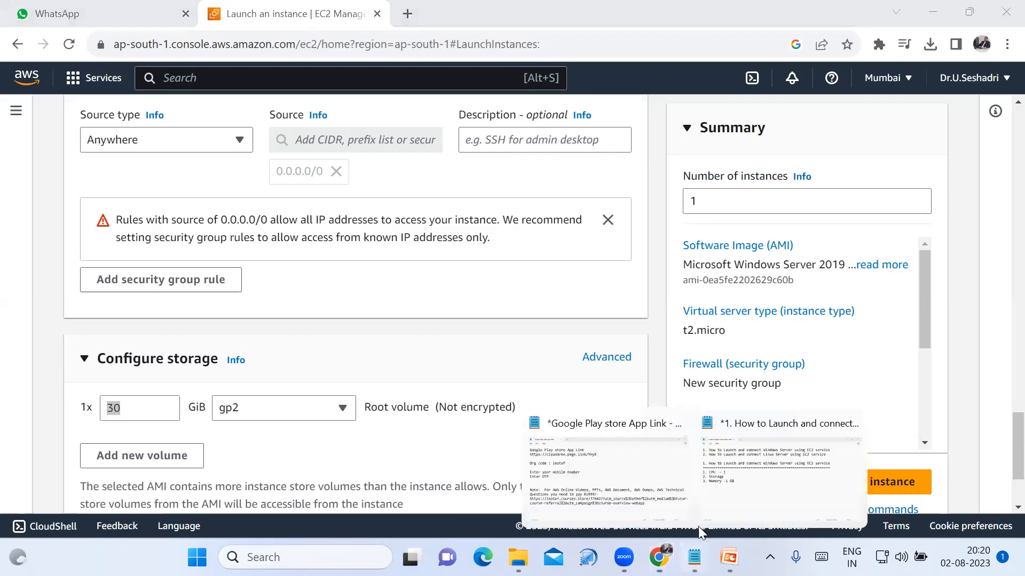
click(795, 467)
click(175, 254)
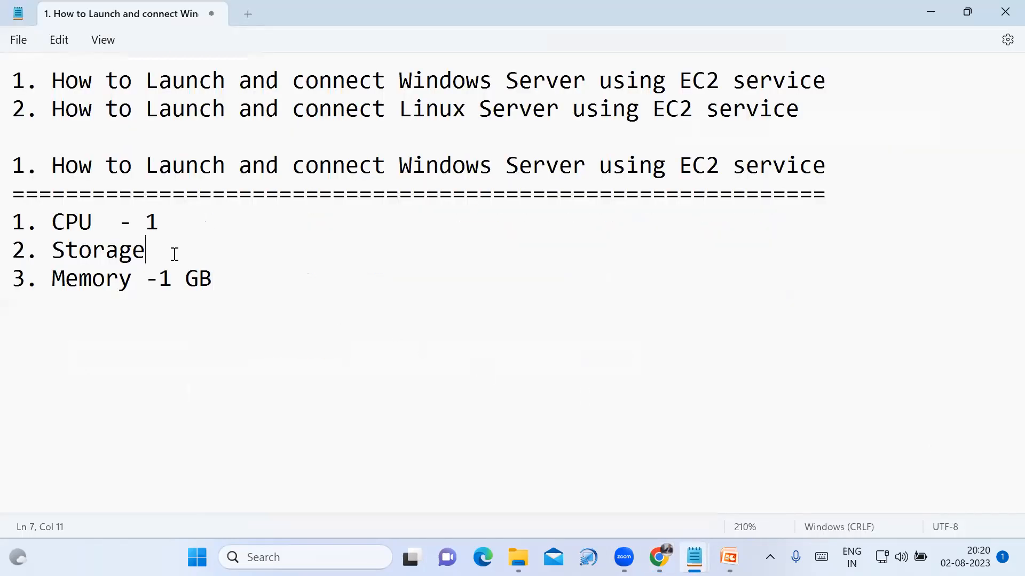
text(-30)
drag(53, 222, 230, 282)
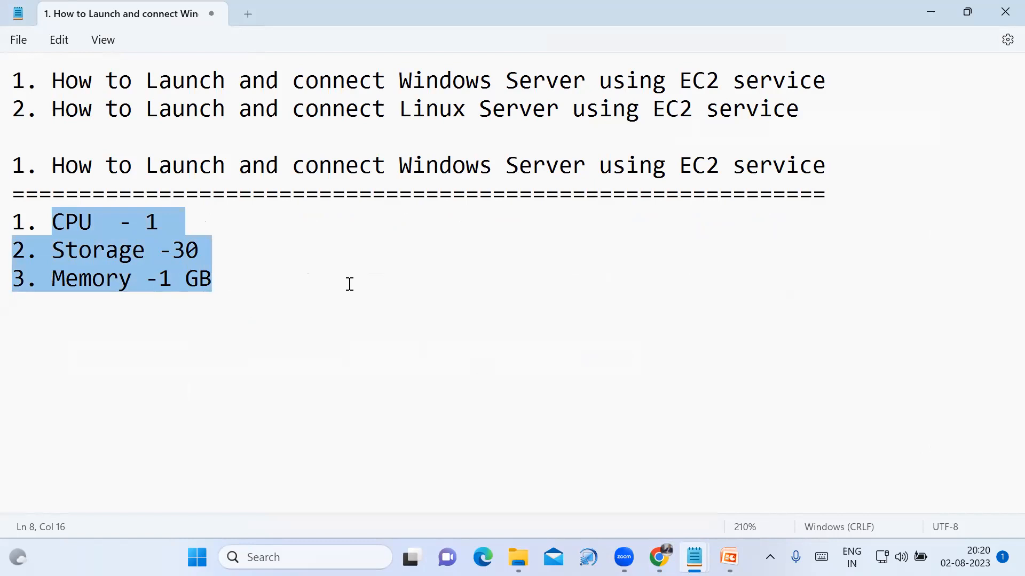
mouse_move(694, 557)
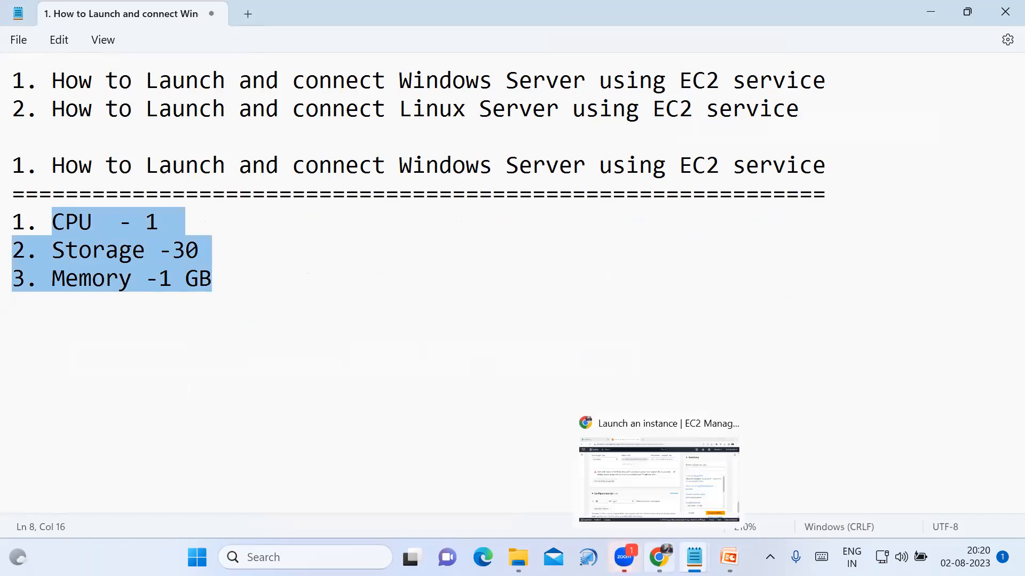
click(659, 557)
Review the inbound rule, storage and launch summary, then launch the Windows Server instance.
scroll(336, 378, down, 2)
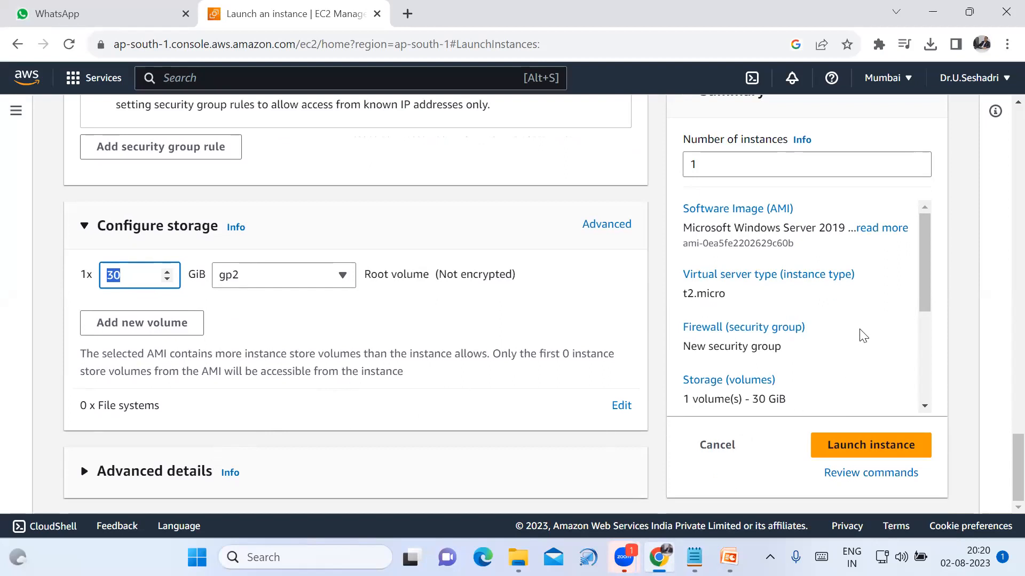
scroll(864, 328, up, 1)
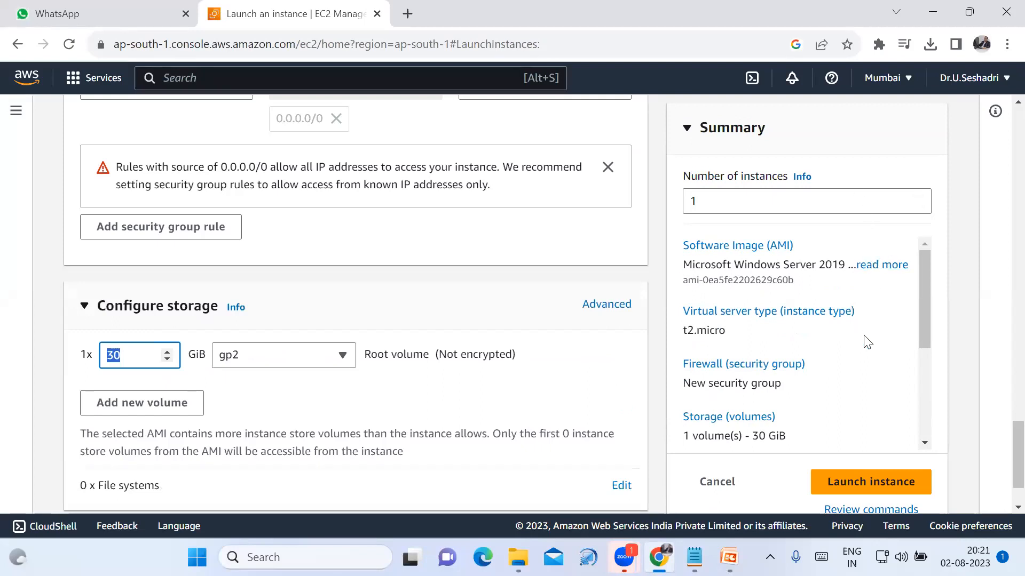
scroll(862, 352, up, 3)
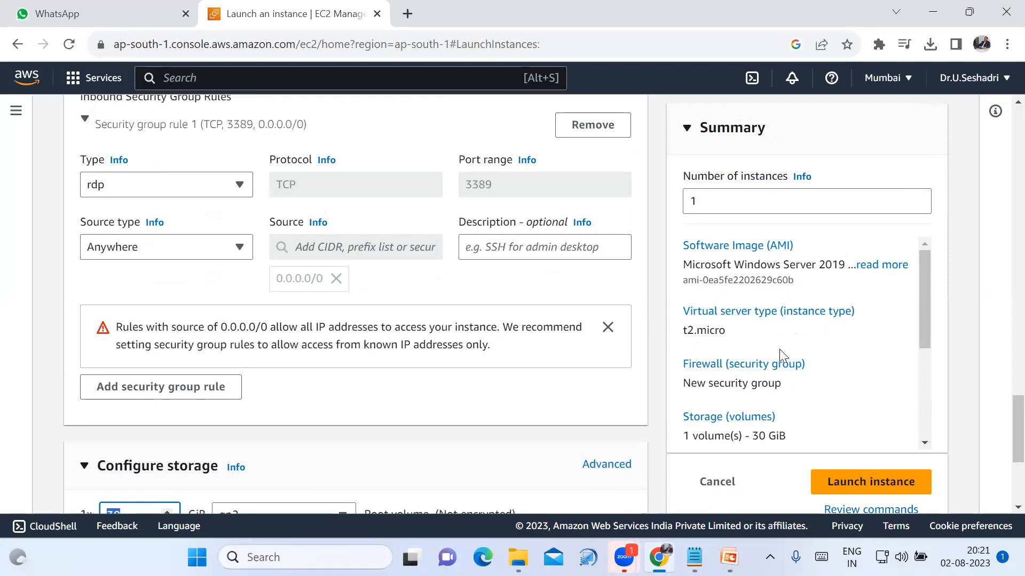
scroll(853, 363, down, 1)
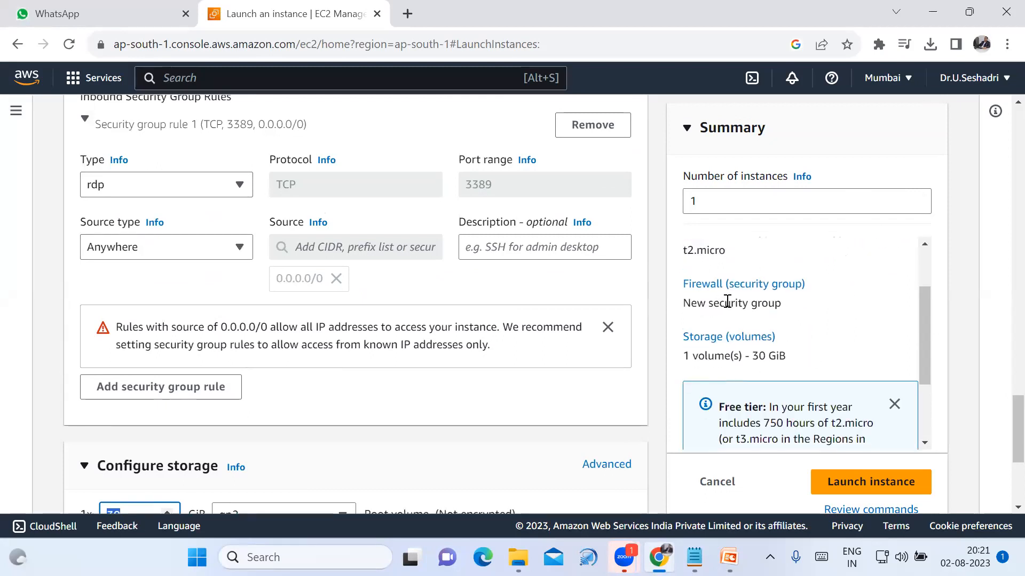
scroll(831, 338, down, 2)
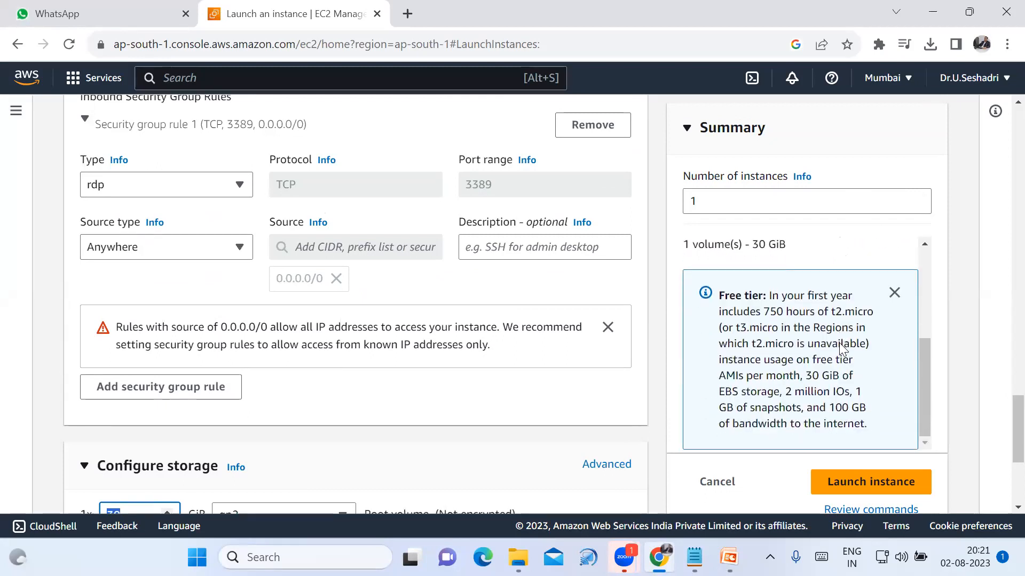
scroll(842, 350, down, 3)
scroll(843, 270, up, 2)
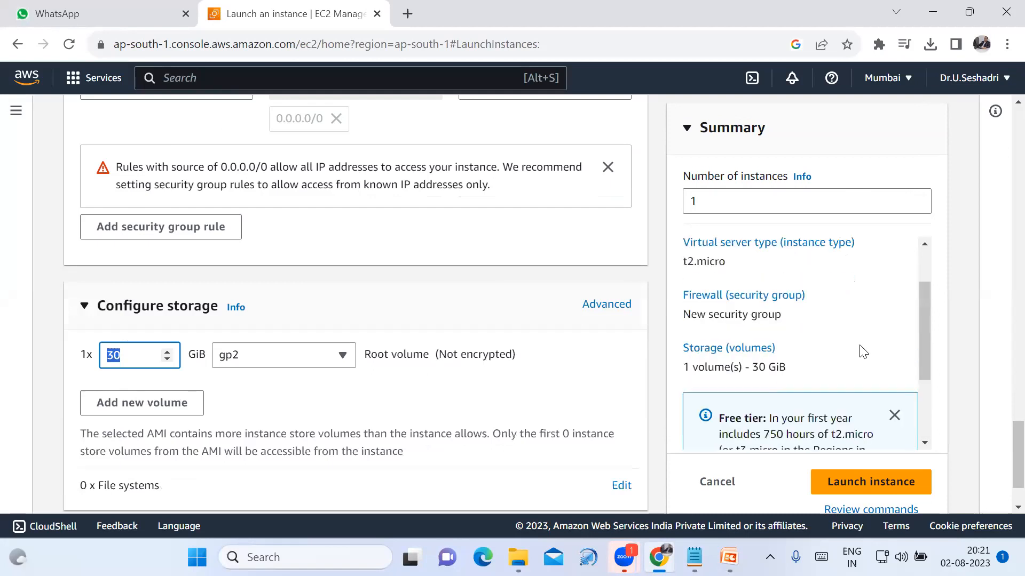
scroll(862, 353, down, 2)
click(864, 489)
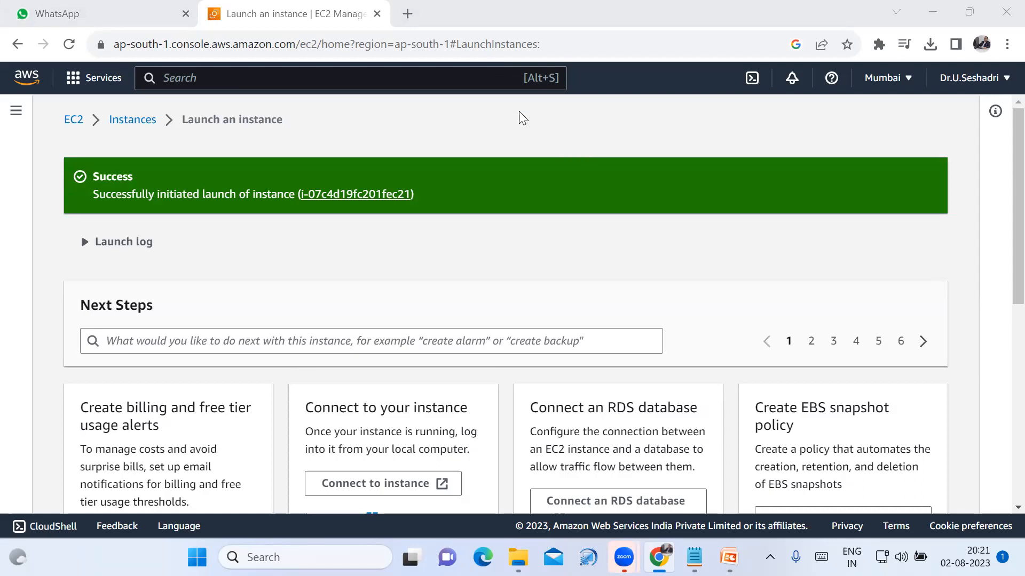
Open the Instances list, refresh it, and sort it by instance state in ascending order.
click(115, 124)
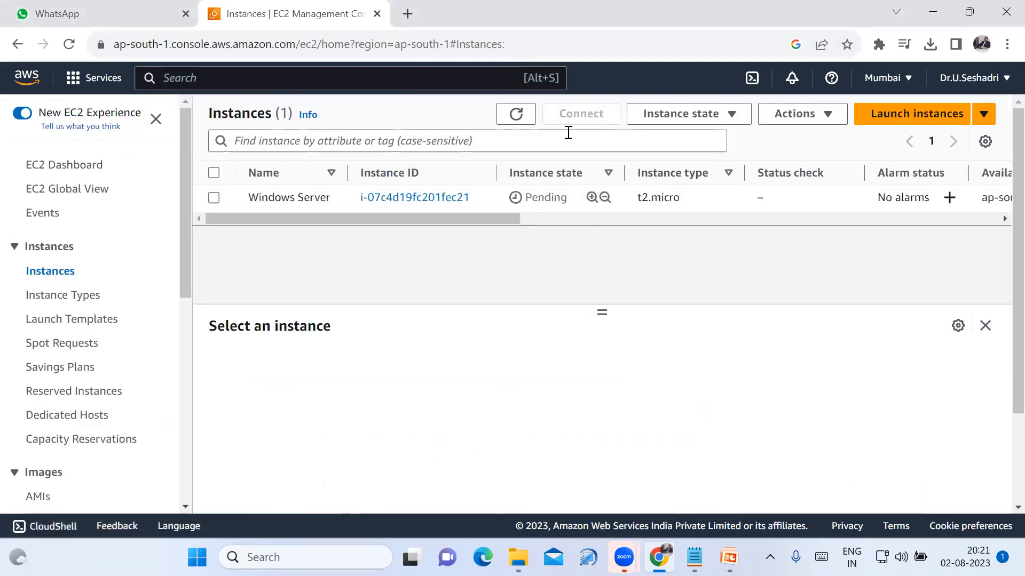
click(508, 116)
drag(509, 173, 590, 176)
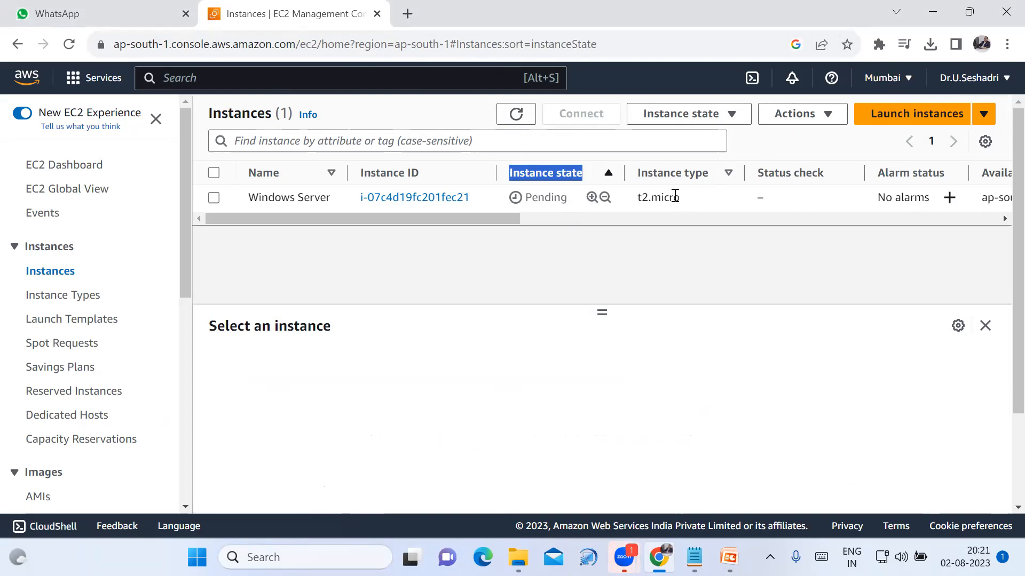
click(588, 237)
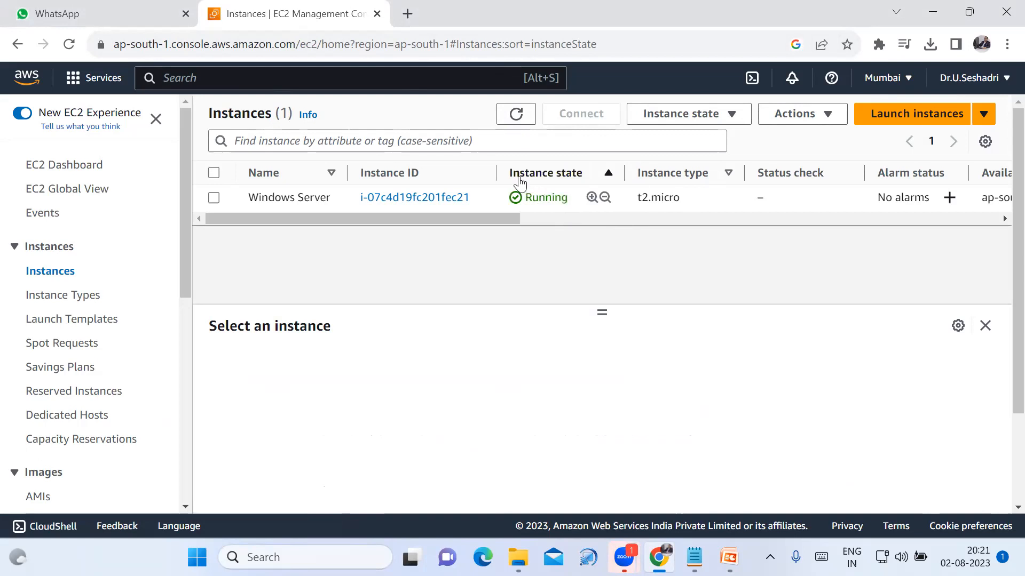
Reverse the instance state sort to descending order and reload the Instances list.
drag(526, 174, 582, 181)
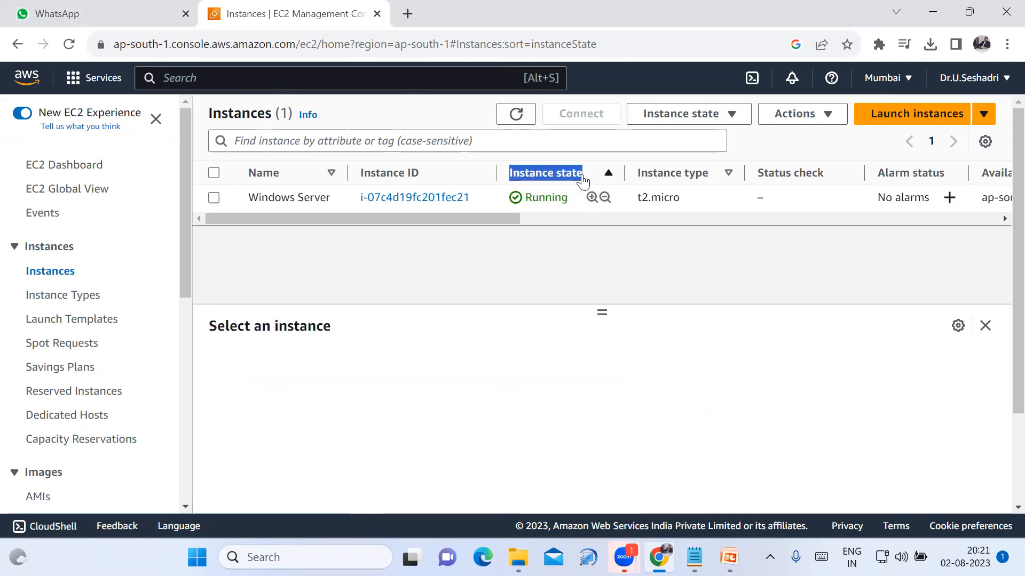
drag(582, 181, 582, 180)
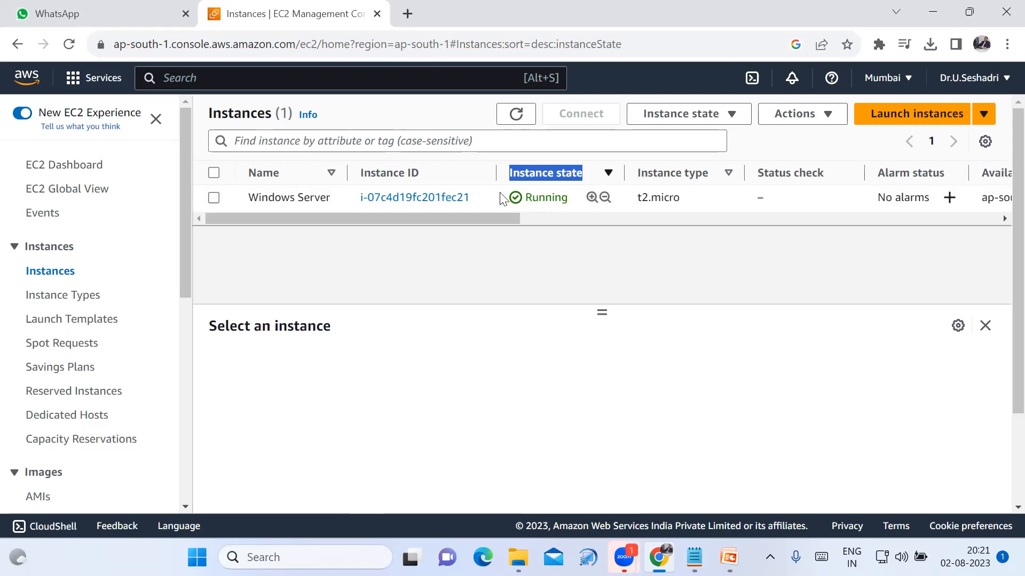
click(69, 44)
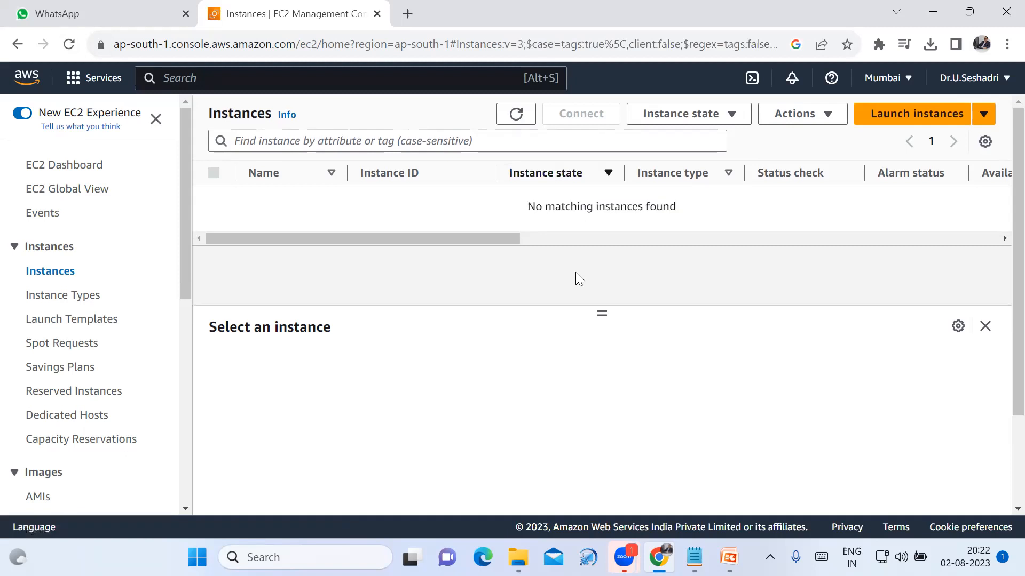
click(56, 275)
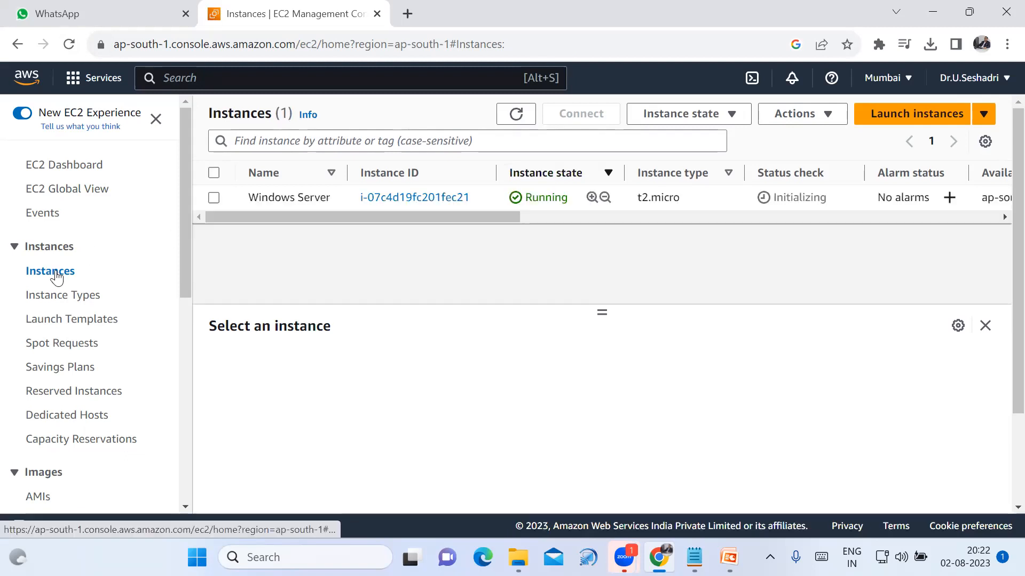
Select the Windows Server instance and examine its summary details, including IP addresses, DNS names, instance type and VPC.
click(214, 199)
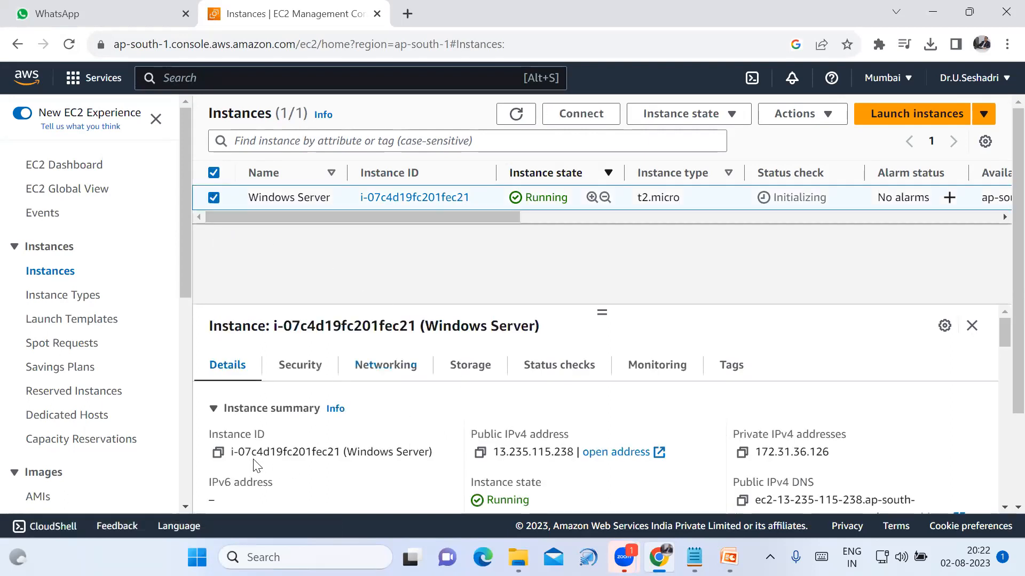
click(218, 454)
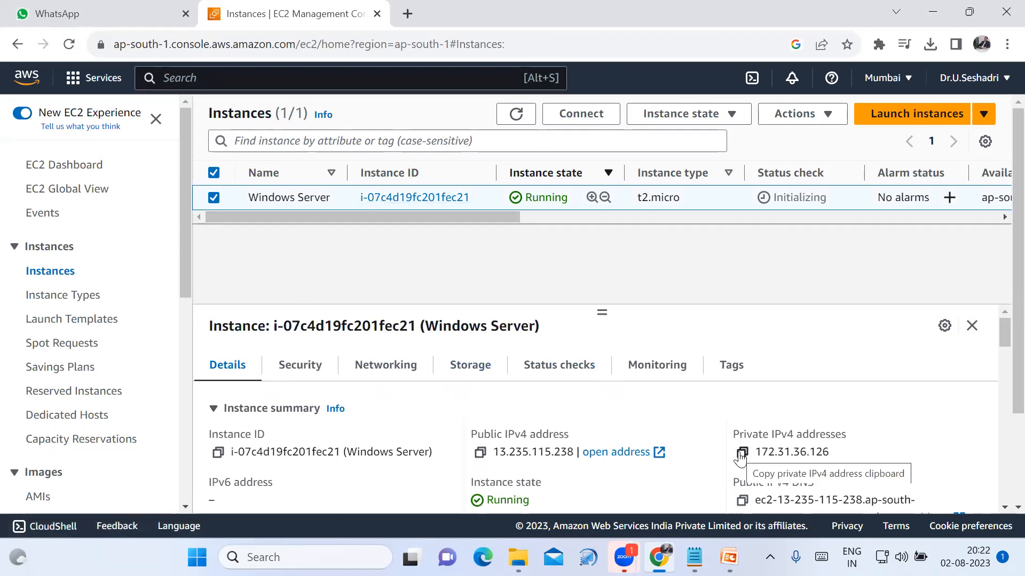
scroll(784, 507, down, 1)
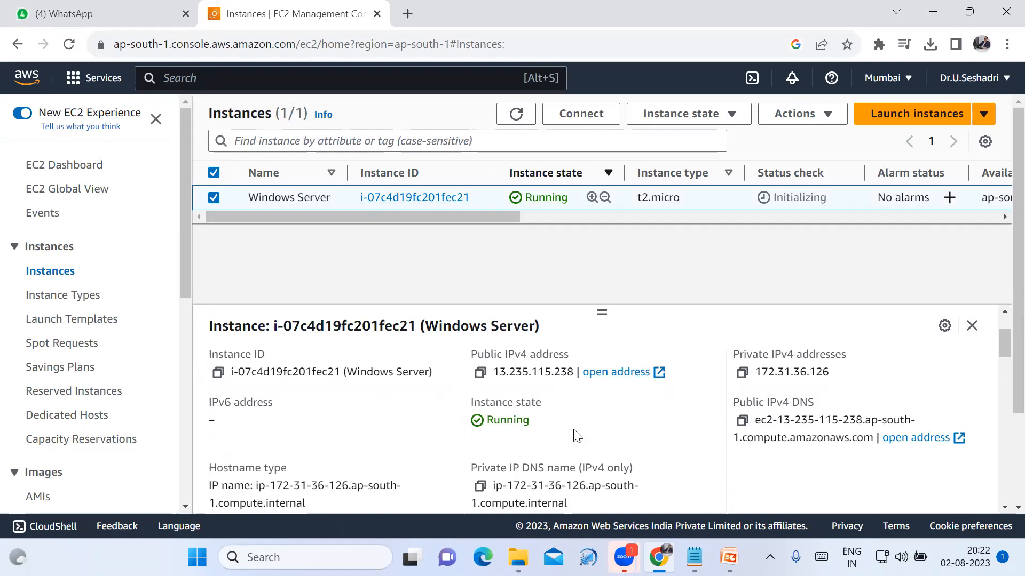
scroll(561, 465, down, 1)
scroll(442, 464, down, 1)
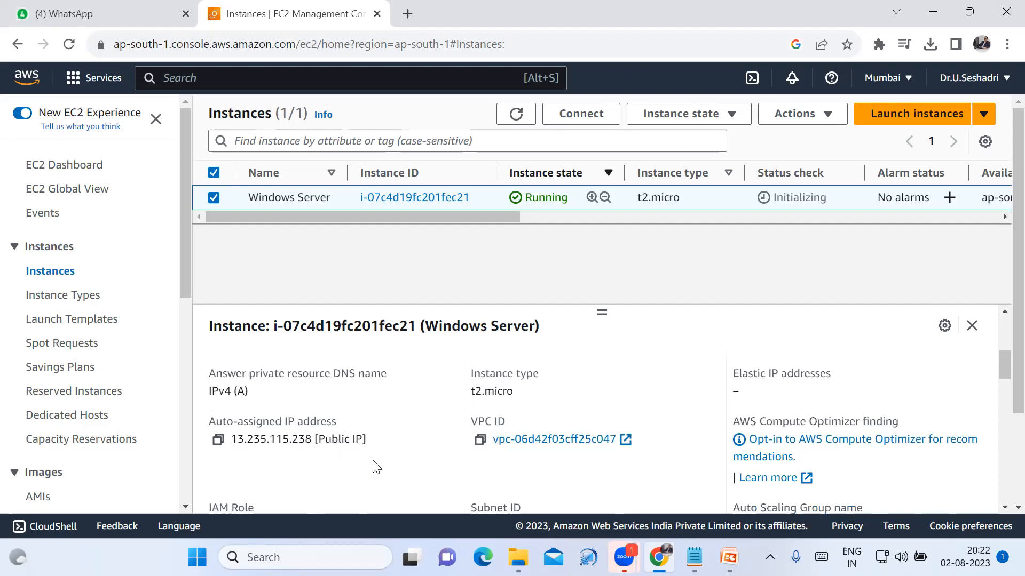
scroll(377, 478, down, 1)
scroll(376, 470, up, 3)
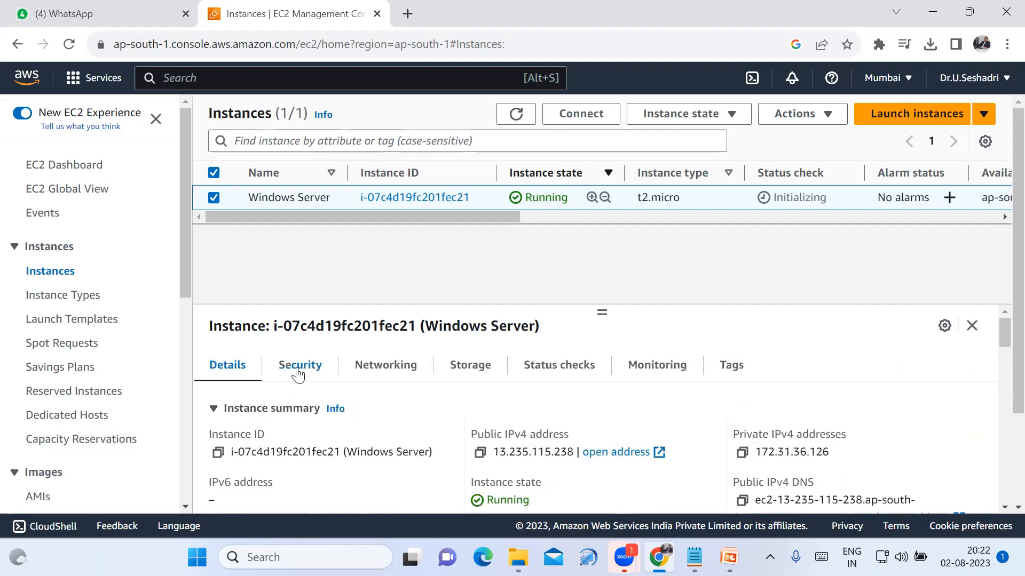
Look through the instance's security, networking, storage, status check, monitoring and tag information, and return to its details.
click(297, 368)
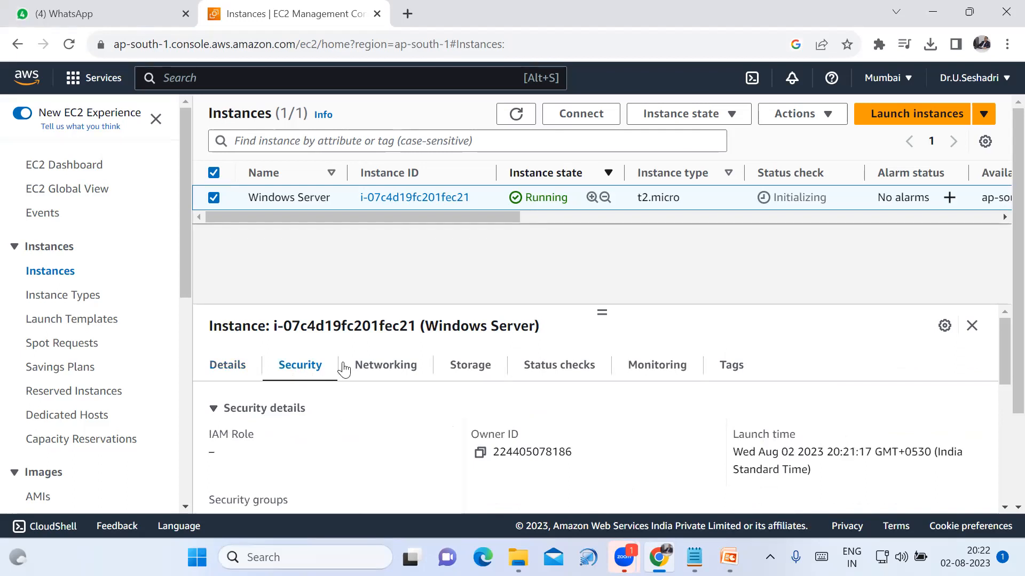
click(381, 370)
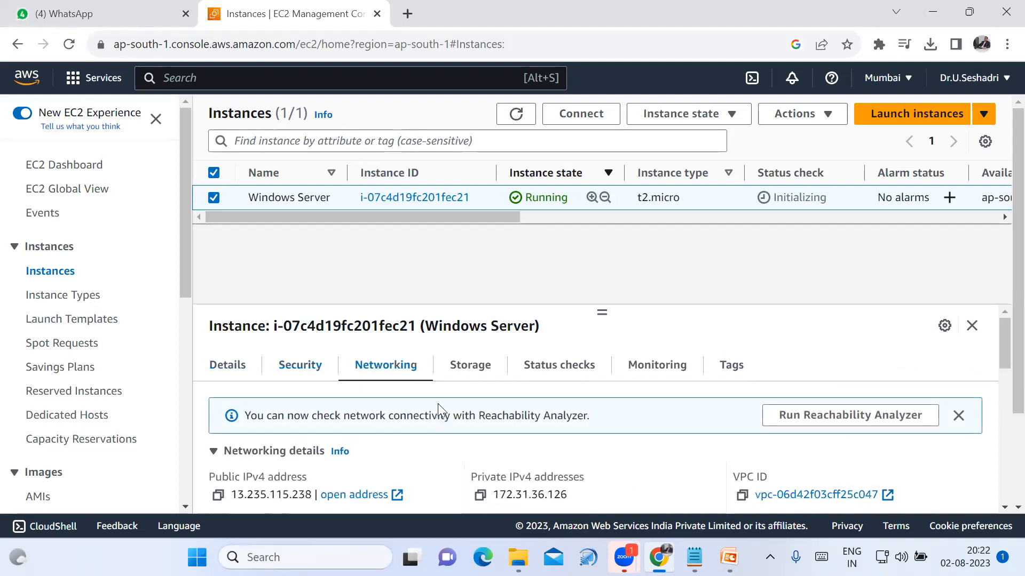
click(468, 365)
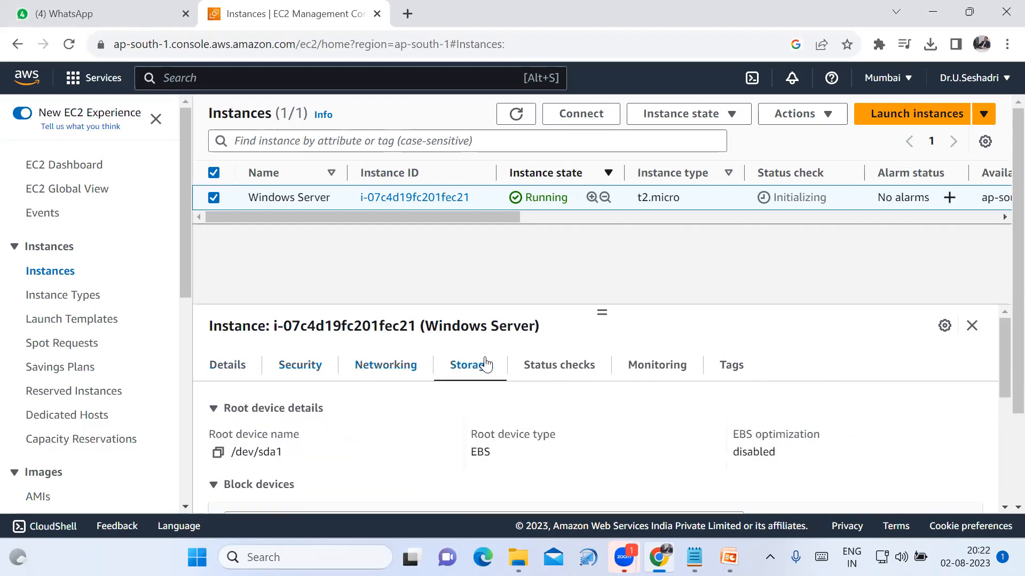
click(582, 374)
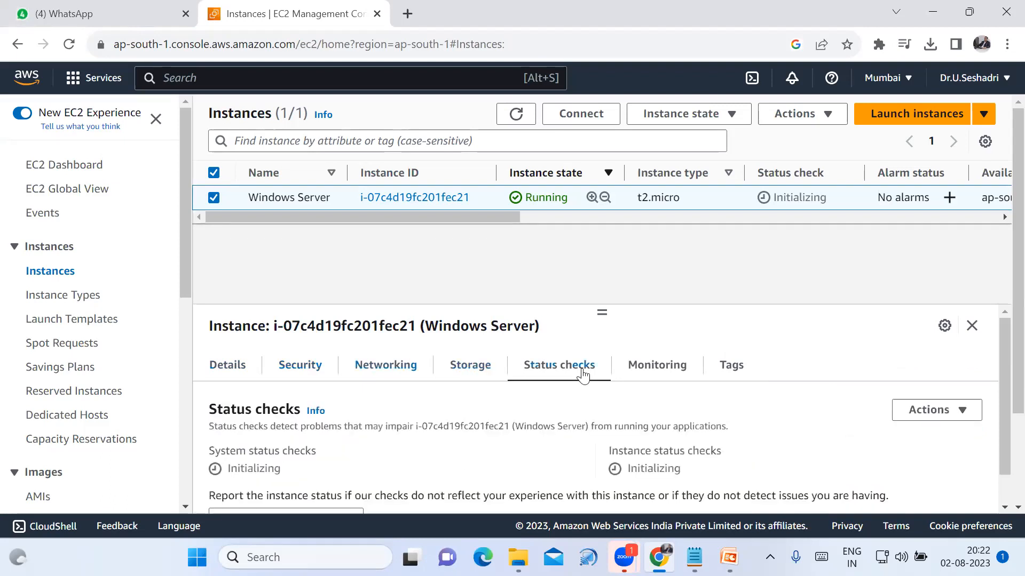
click(637, 370)
click(728, 365)
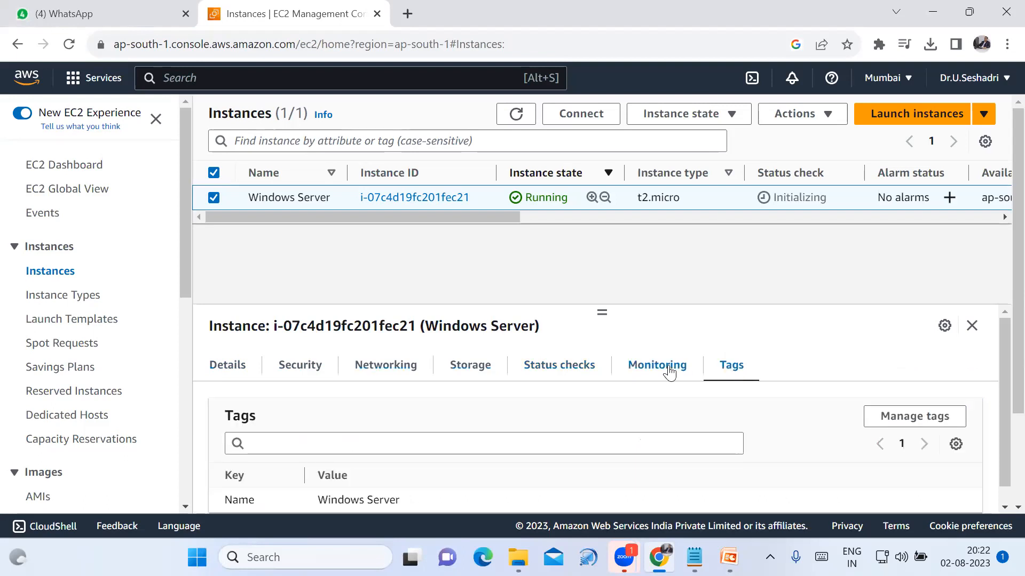
click(241, 369)
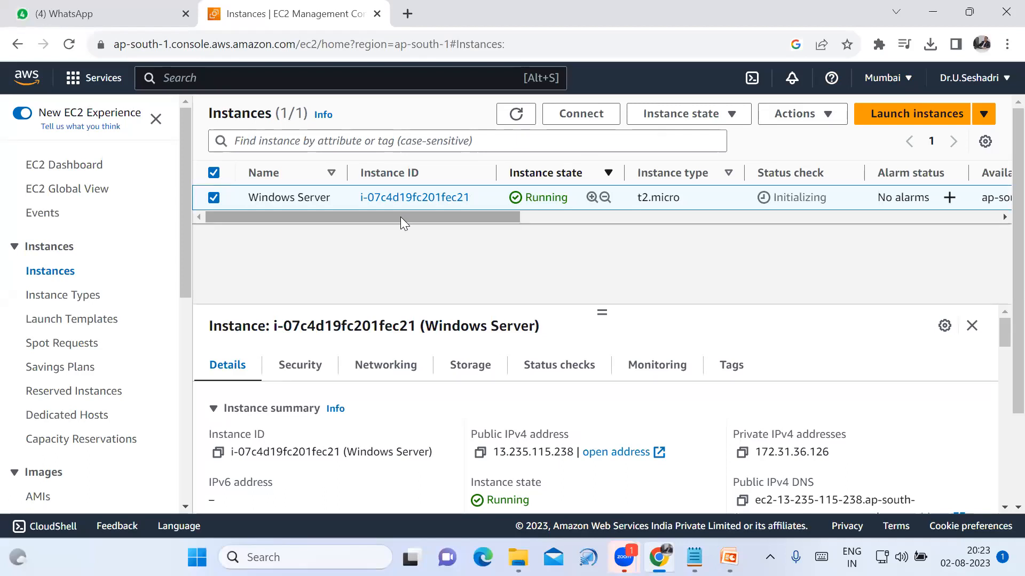
Reselect the Windows Server instance, open its connection page, and choose RDP client after comparing it with the EC2 serial console.
click(217, 198)
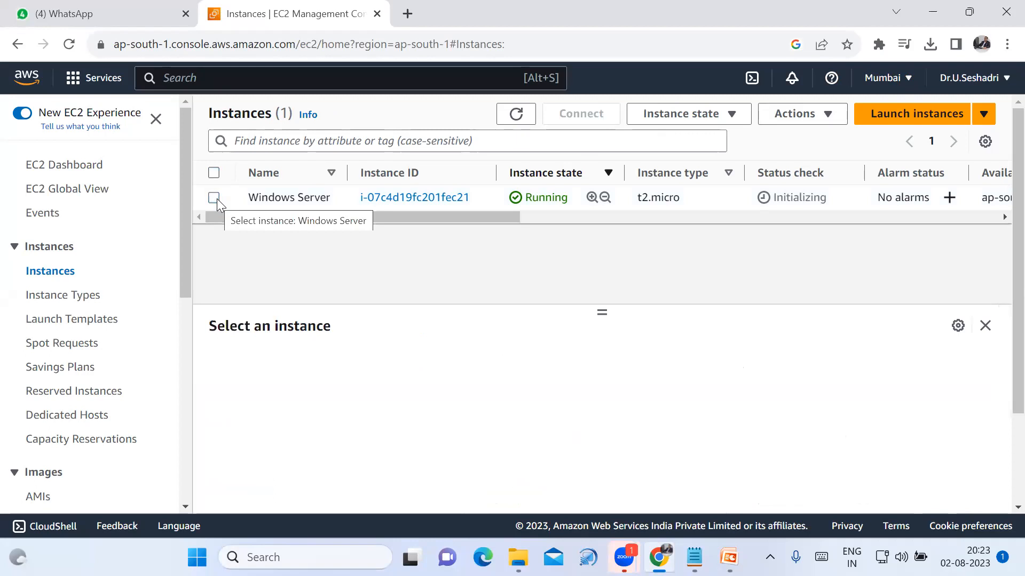
click(217, 198)
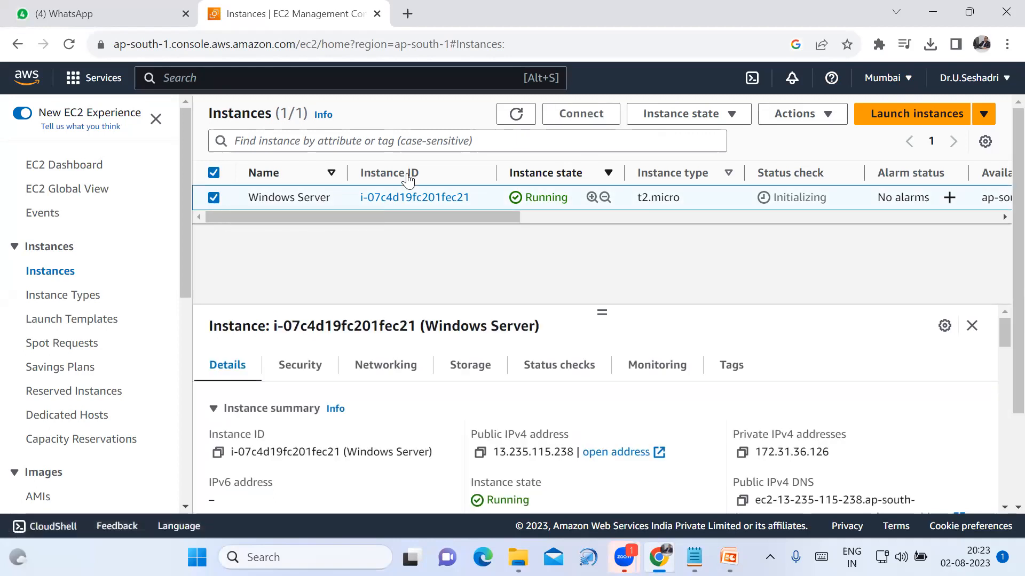
click(605, 115)
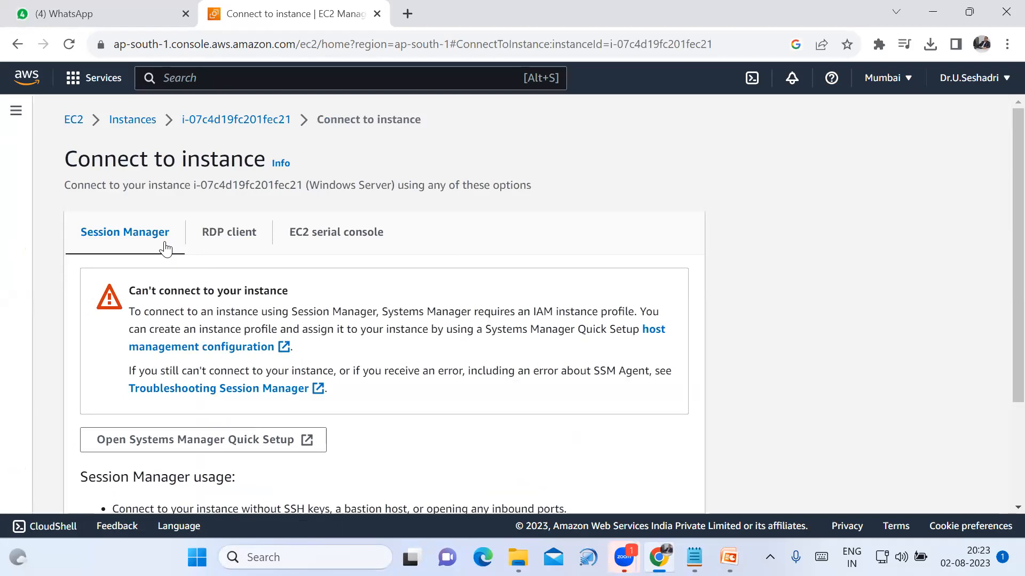
click(213, 239)
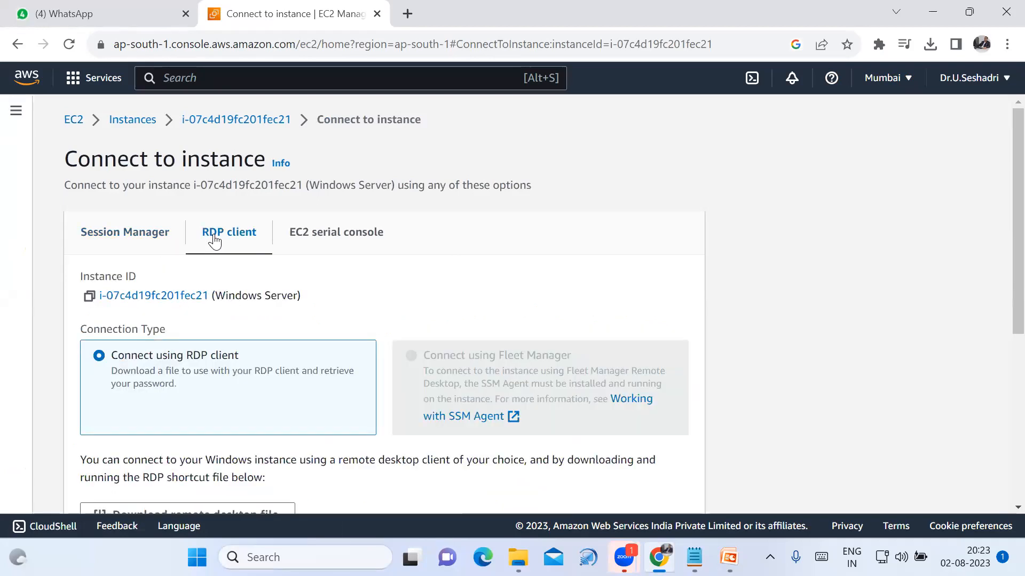
click(316, 238)
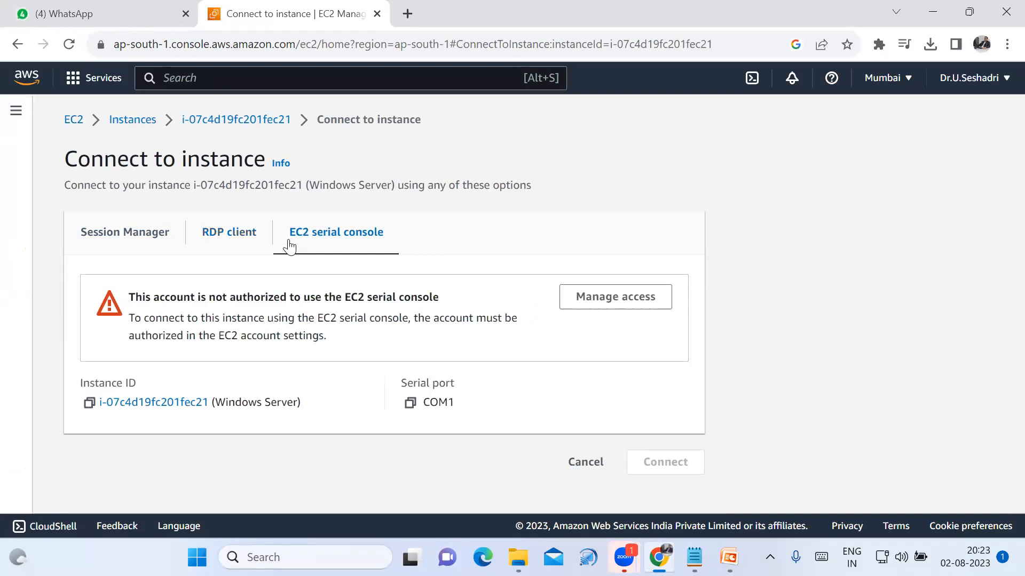
click(225, 246)
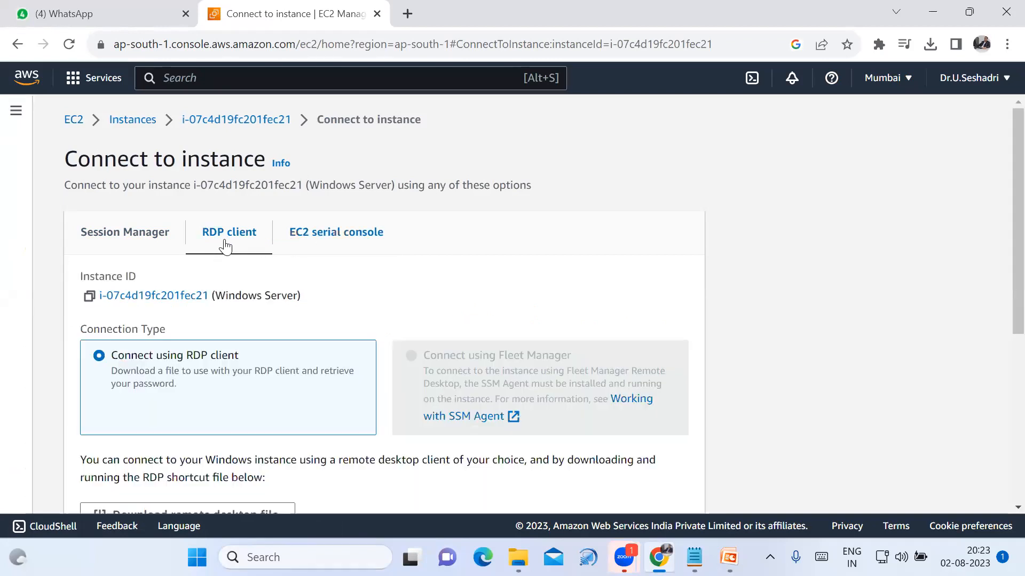
Copy the Windows Server instance's public DNS and paste it on a new line below the specifications in the Notepad notes.
scroll(345, 415, down, 5)
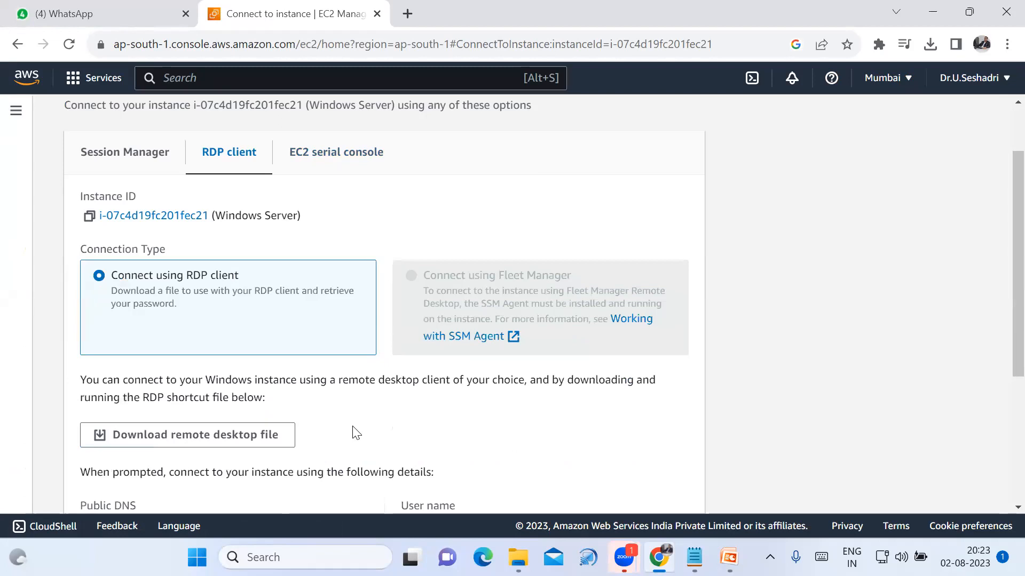
scroll(394, 427, down, 2)
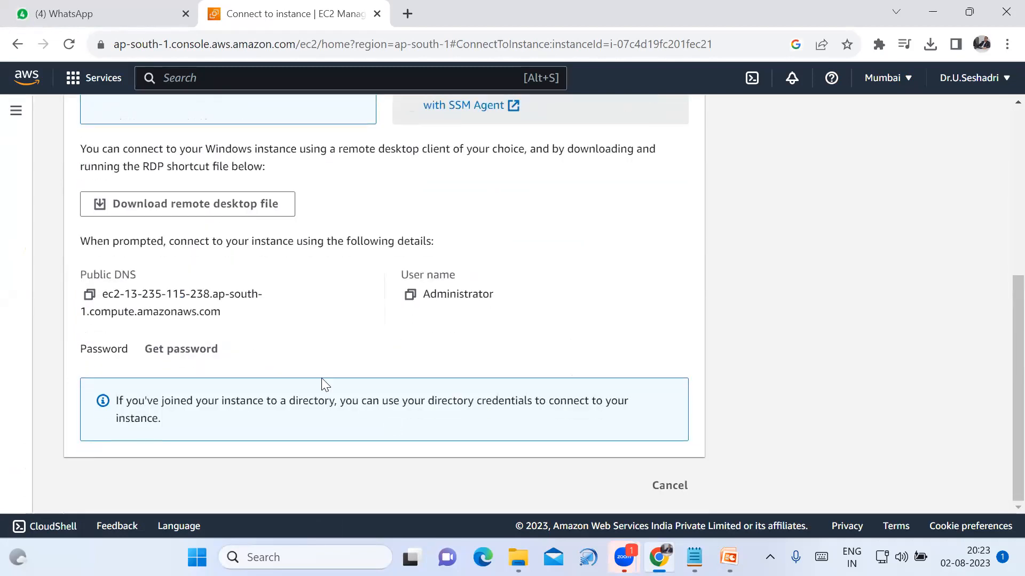
click(89, 296)
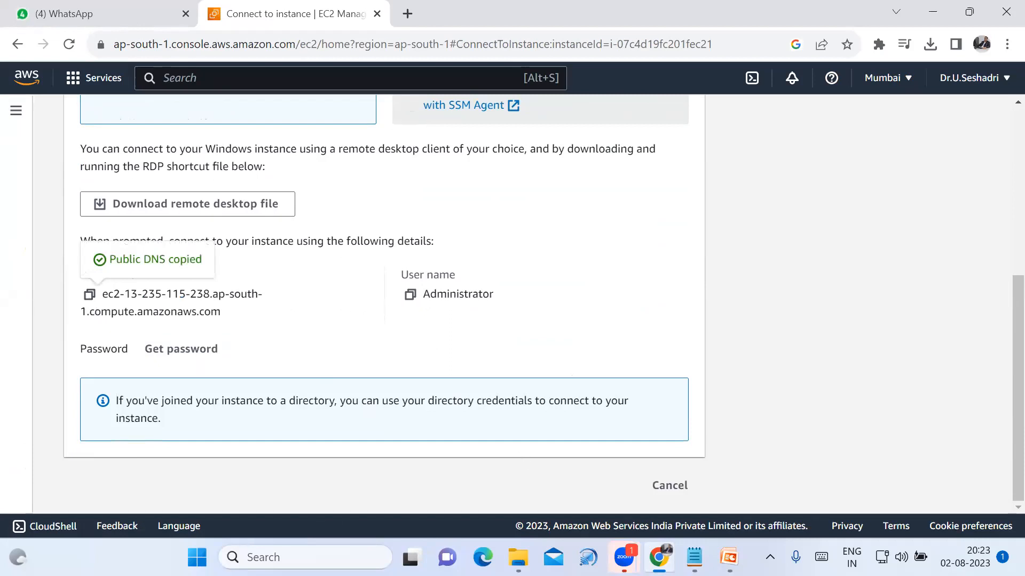
mouse_move(694, 555)
click(753, 479)
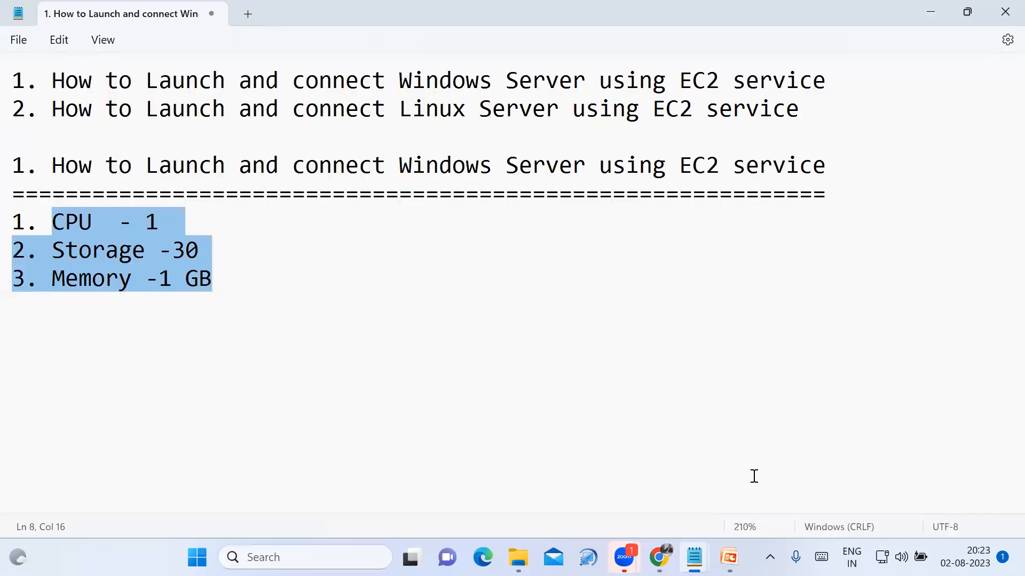
click(403, 326)
key(Return)
key(Return)
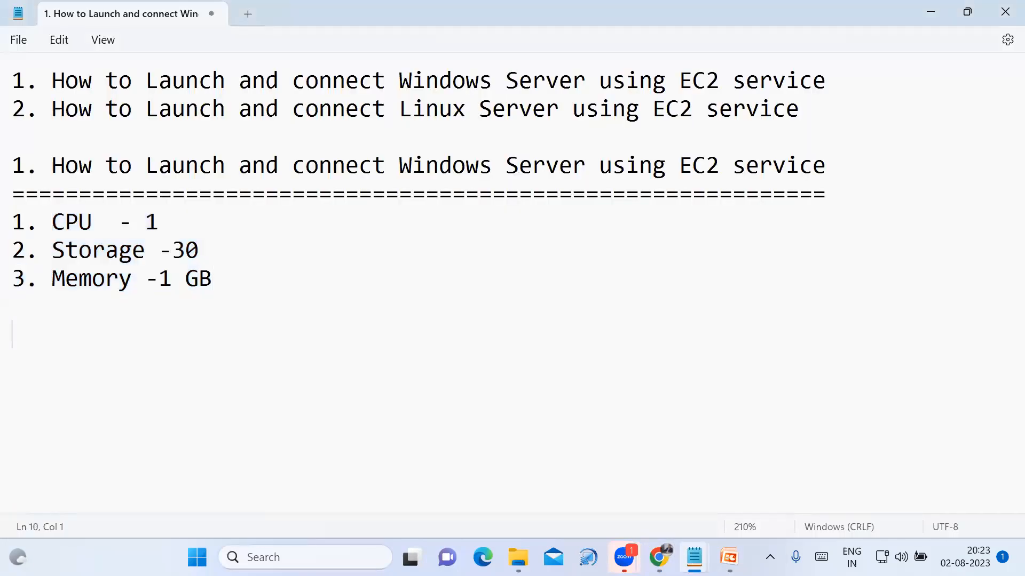
key(ctrl+v)
key(Return)
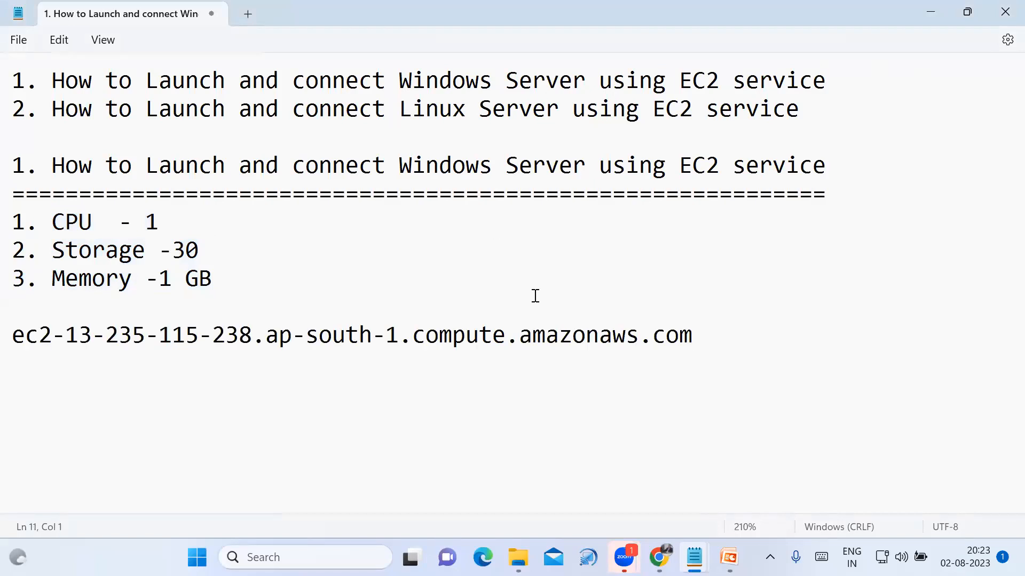
Copy the RDP user name Administrator from the connection page and paste it below the public DNS in the Notepad notes.
key(alt+Tab)
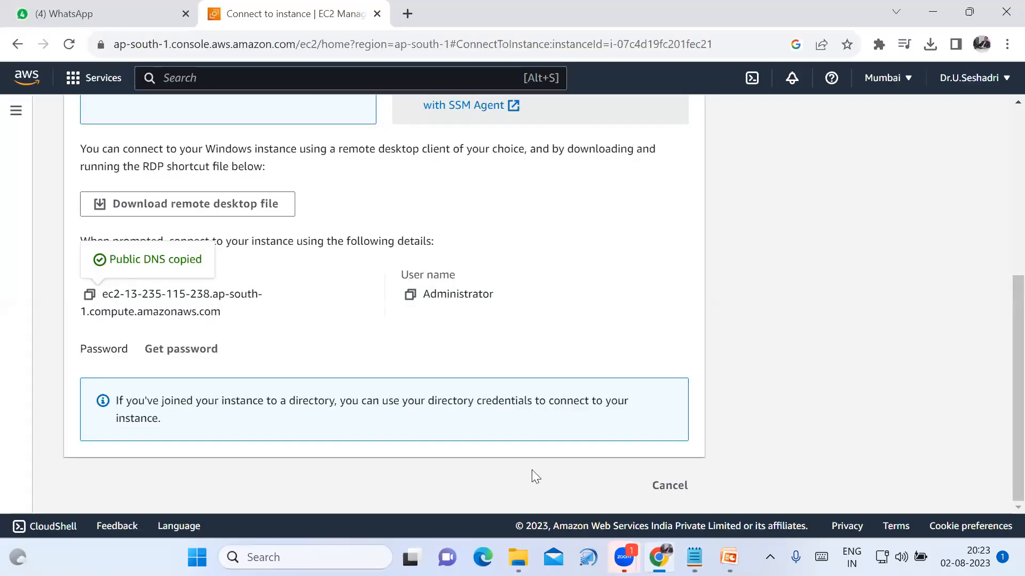
click(409, 297)
mouse_move(694, 557)
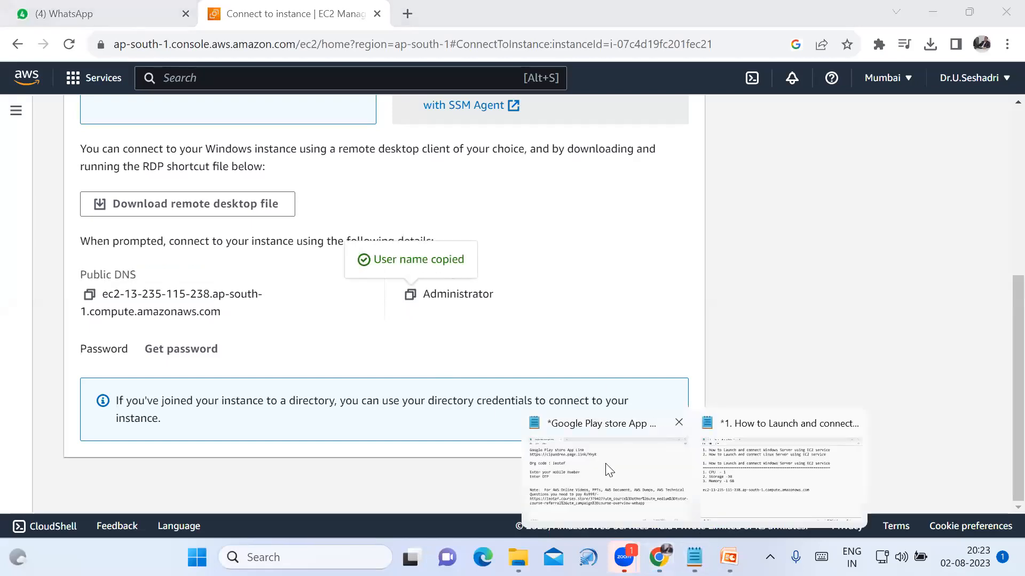
click(753, 501)
key(ctrl+v)
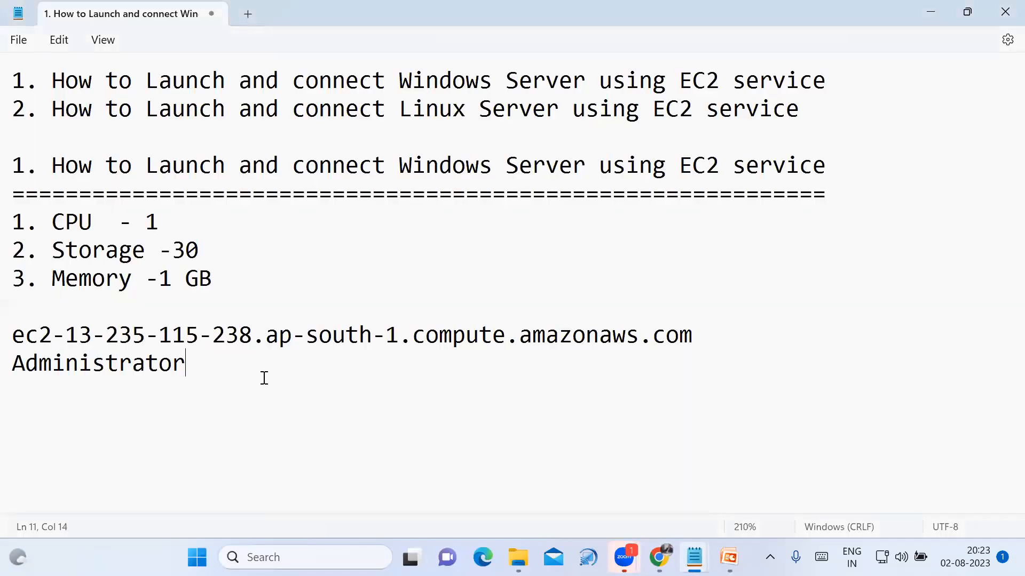
key(Return)
Try to retrieve the instance's Windows password from the connection page in Chrome, and return to the Instances list.
click(664, 550)
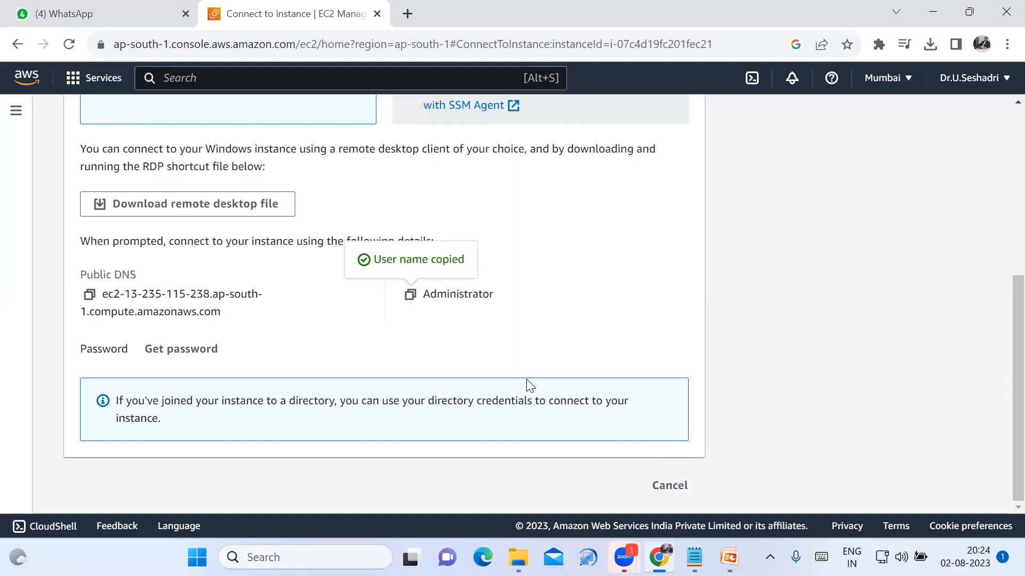
click(212, 352)
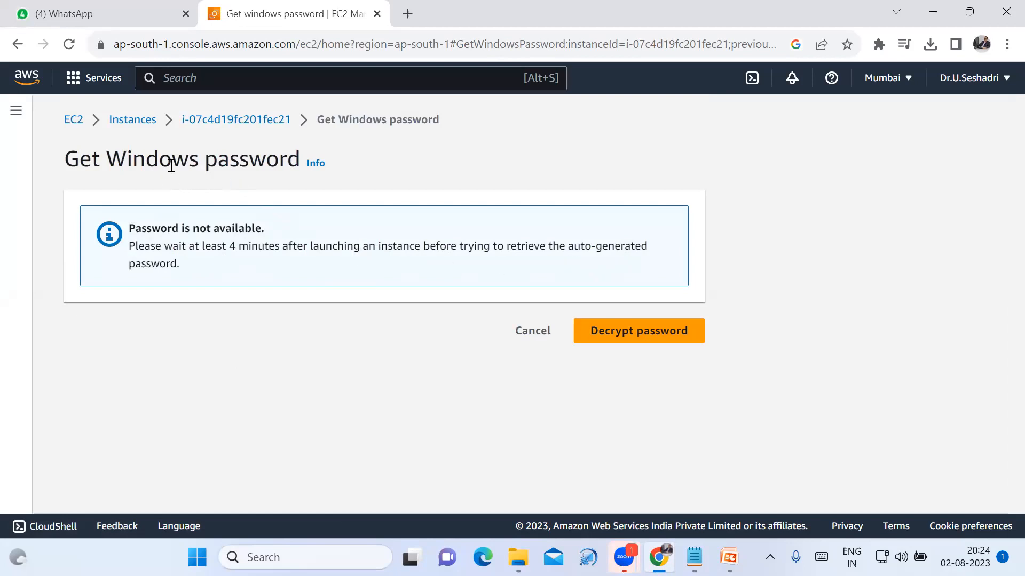
click(141, 121)
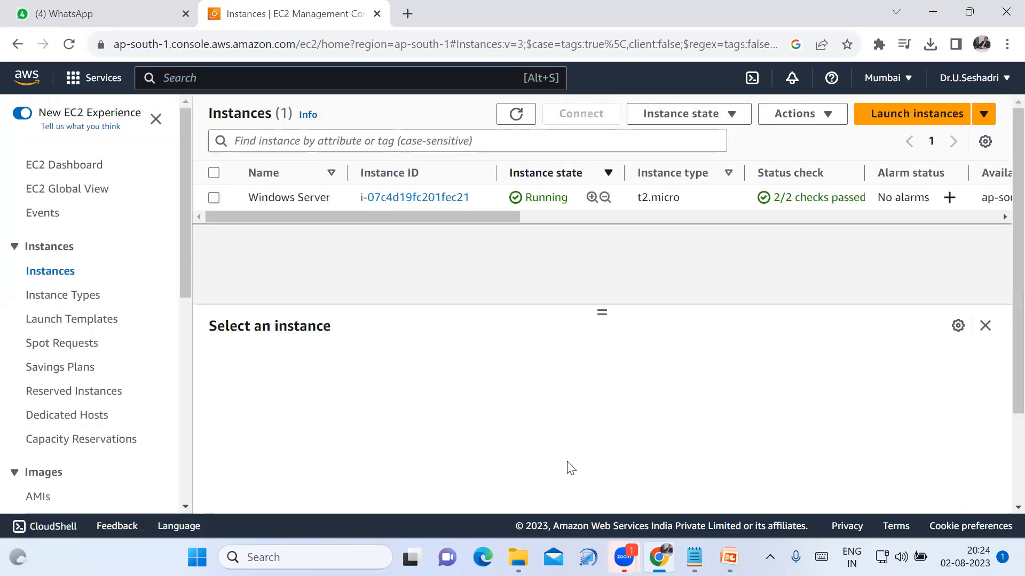
Switch to PowerPoint, present the EC2 – Windows slide, and tick Select Region, Select EC2 Service and Click on Launch Instances with the pen.
click(728, 483)
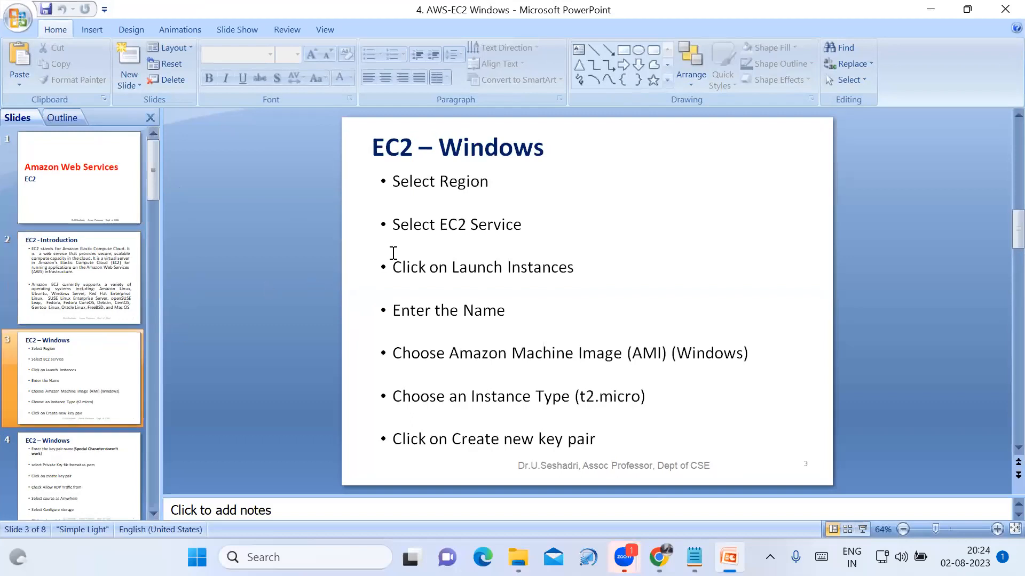
click(861, 530)
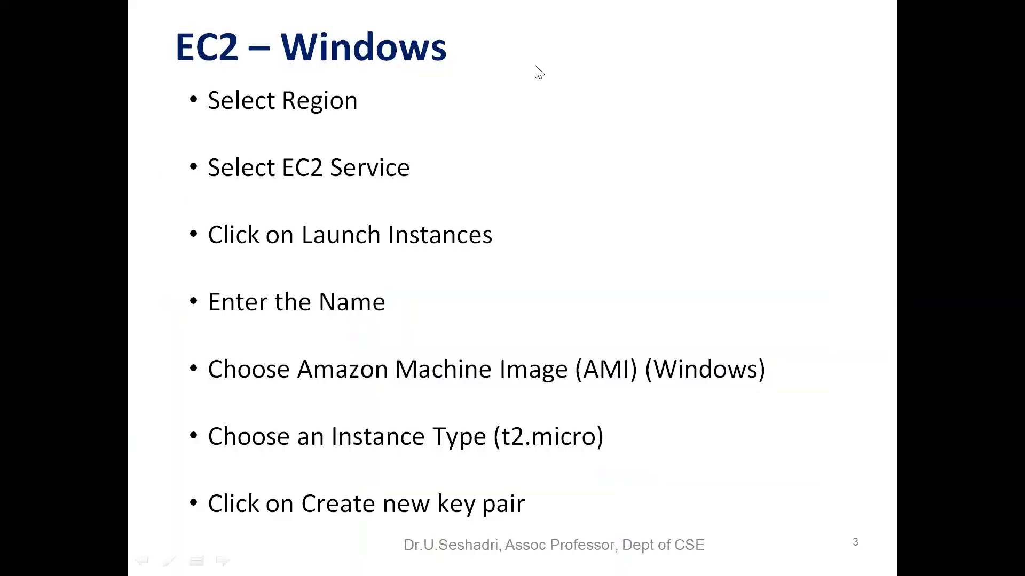
key(ctrl+p)
mouse_move(171, 98)
mouse_down()
mouse_move(196, 97)
mouse_move(220, 76)
mouse_up()
mouse_move(167, 176)
mouse_down()
mouse_move(176, 185)
mouse_move(221, 144)
mouse_up()
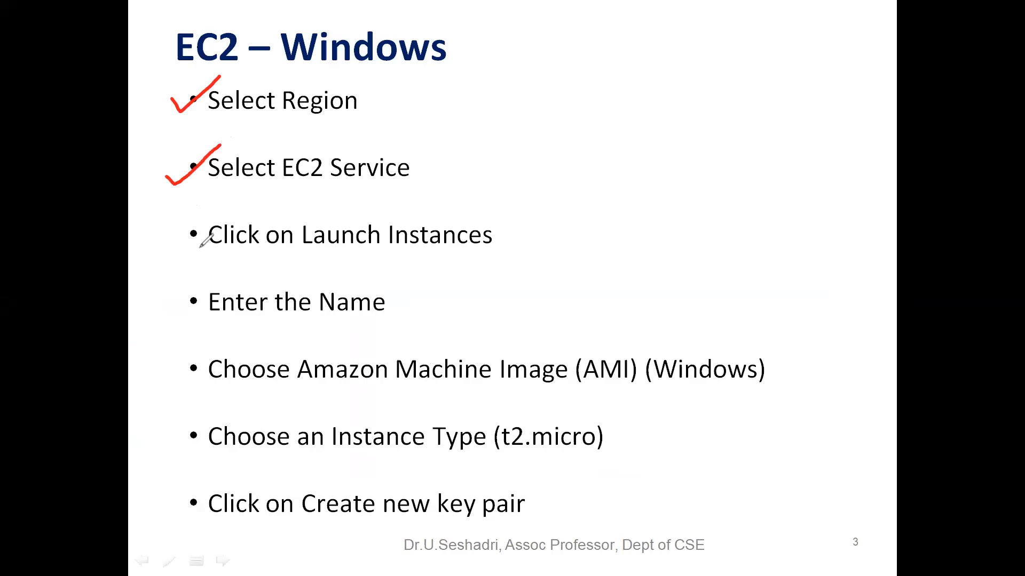
drag(165, 238, 264, 204)
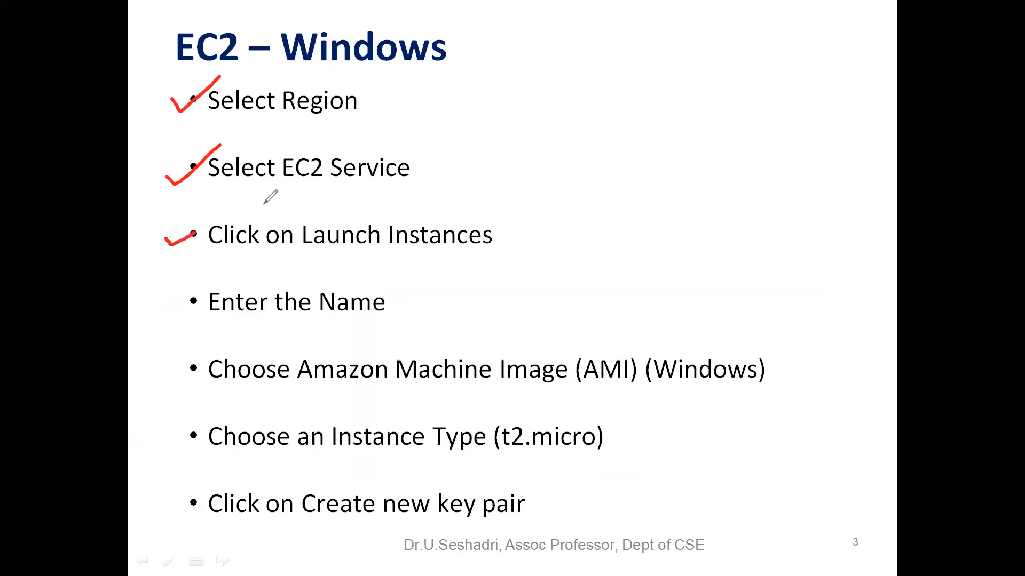
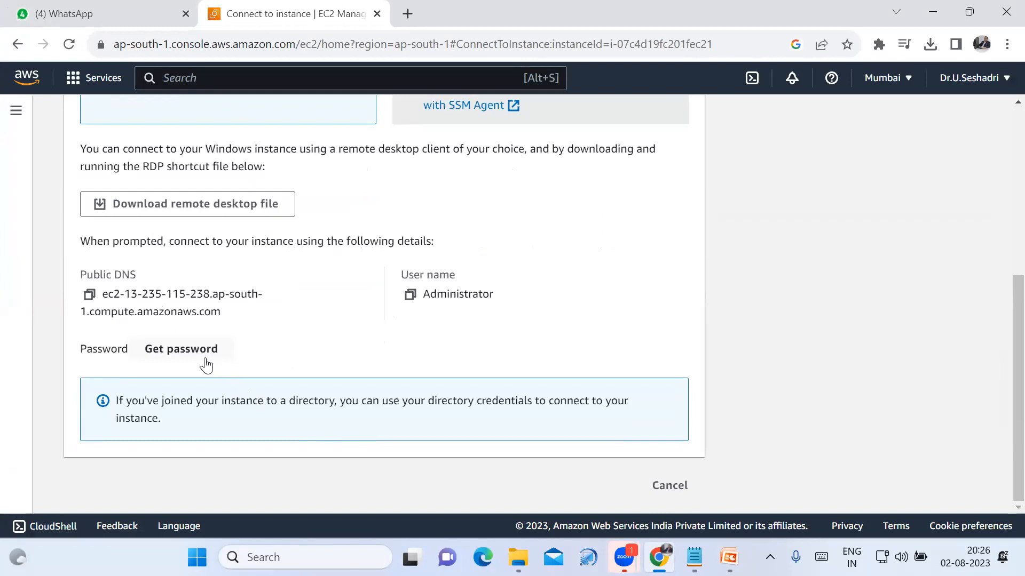
Upload the private key file Windows-Server-CSE from Downloads and decrypt the instance's Windows administrator password.
click(205, 360)
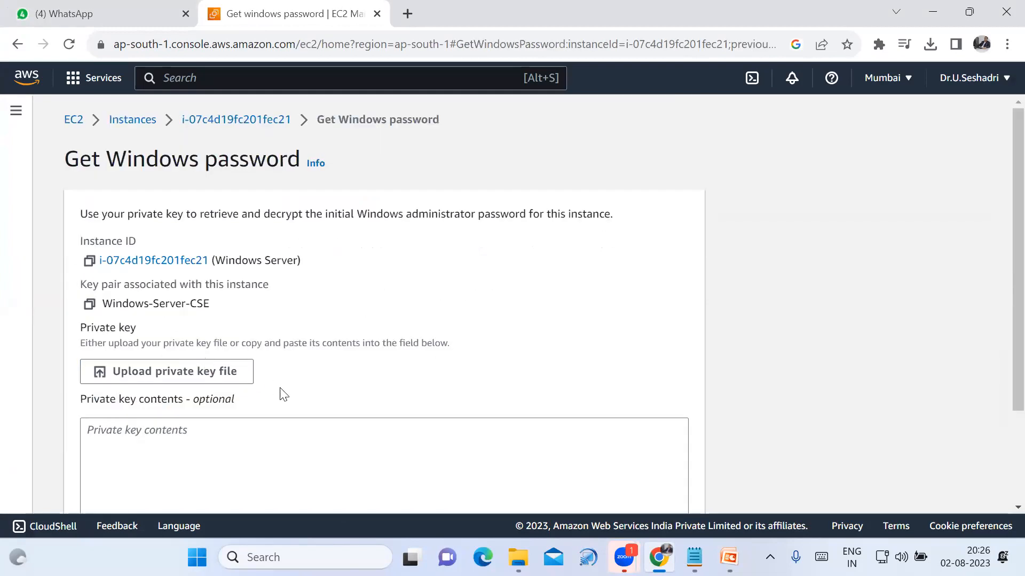
scroll(289, 406, down, 1)
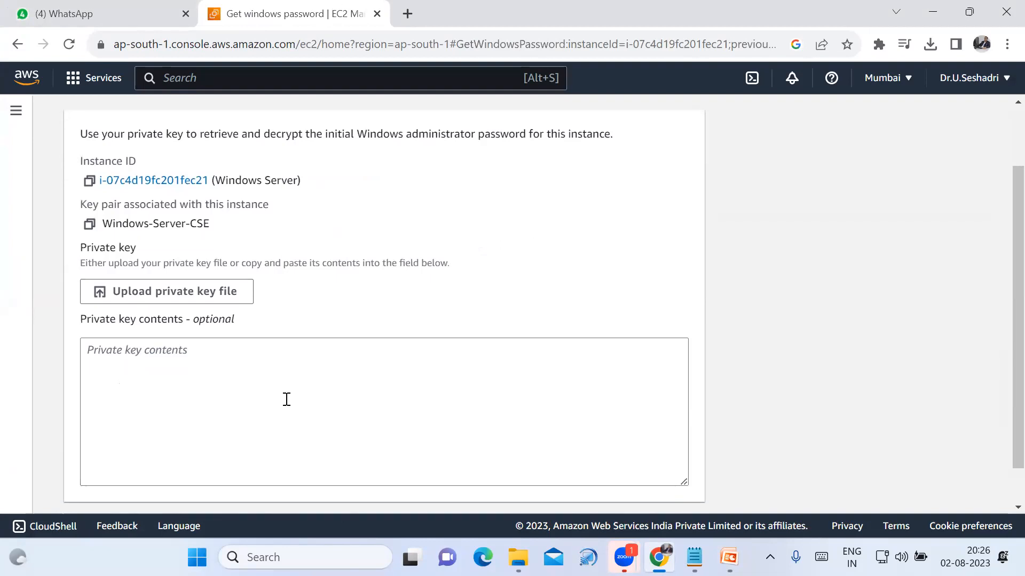
click(191, 297)
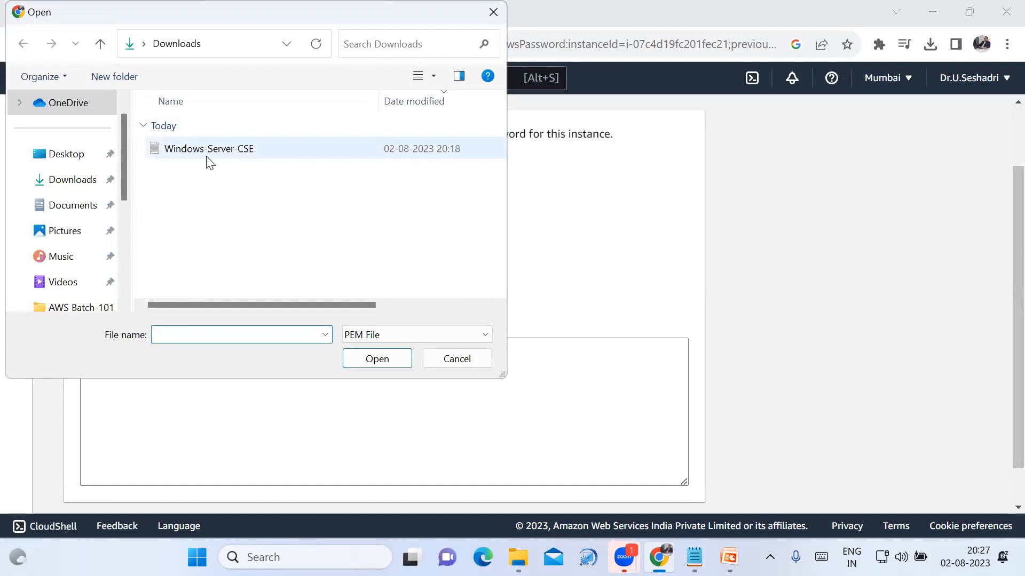
click(97, 178)
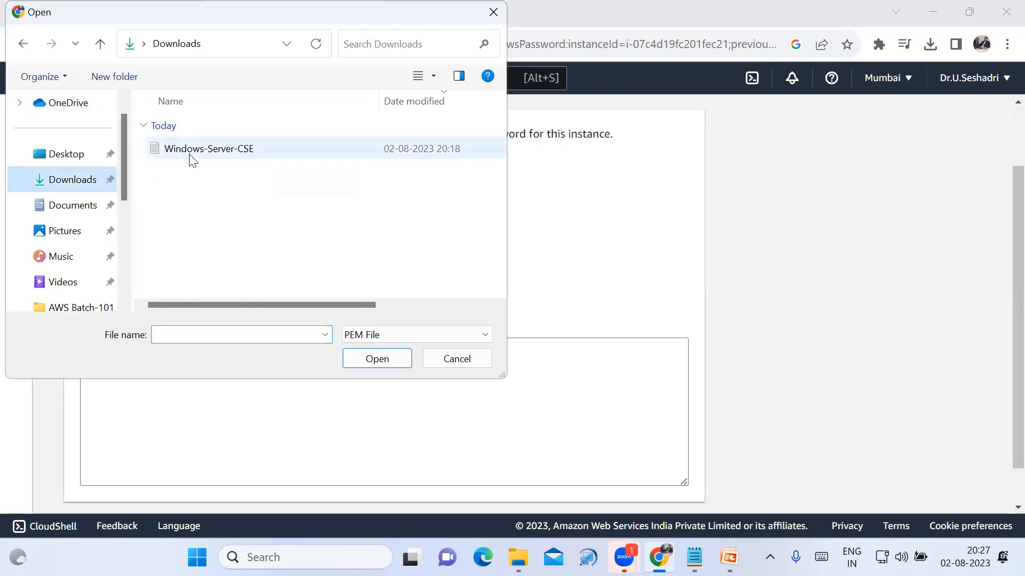
click(189, 154)
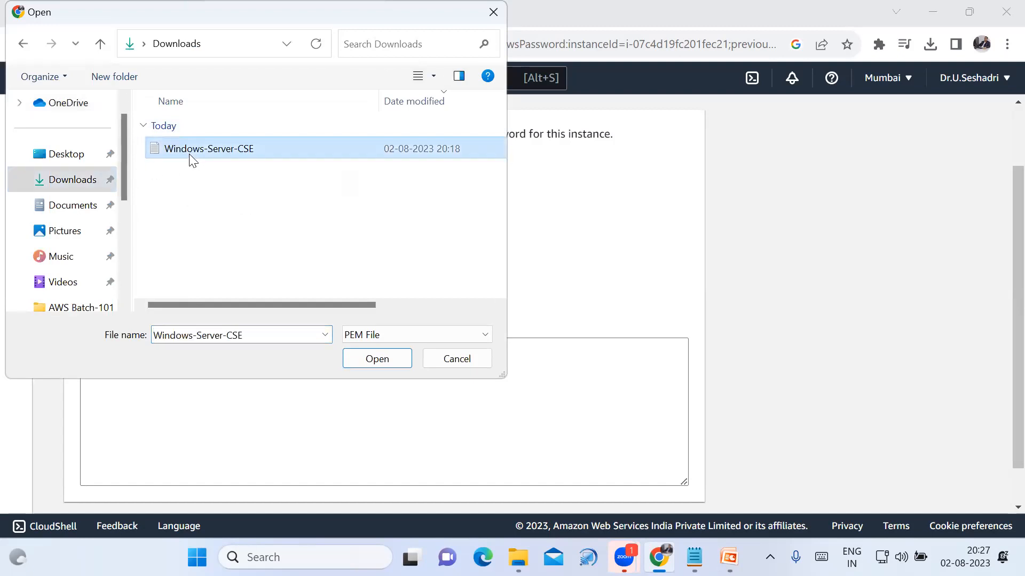
click(376, 359)
scroll(662, 454, down, 3)
scroll(673, 464, down, 5)
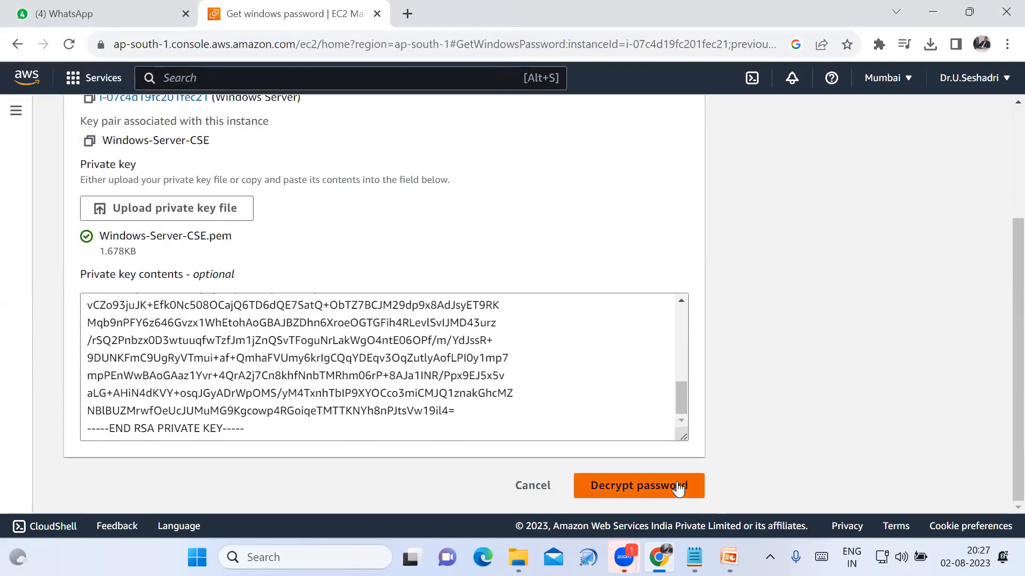
click(678, 487)
scroll(552, 419, down, 3)
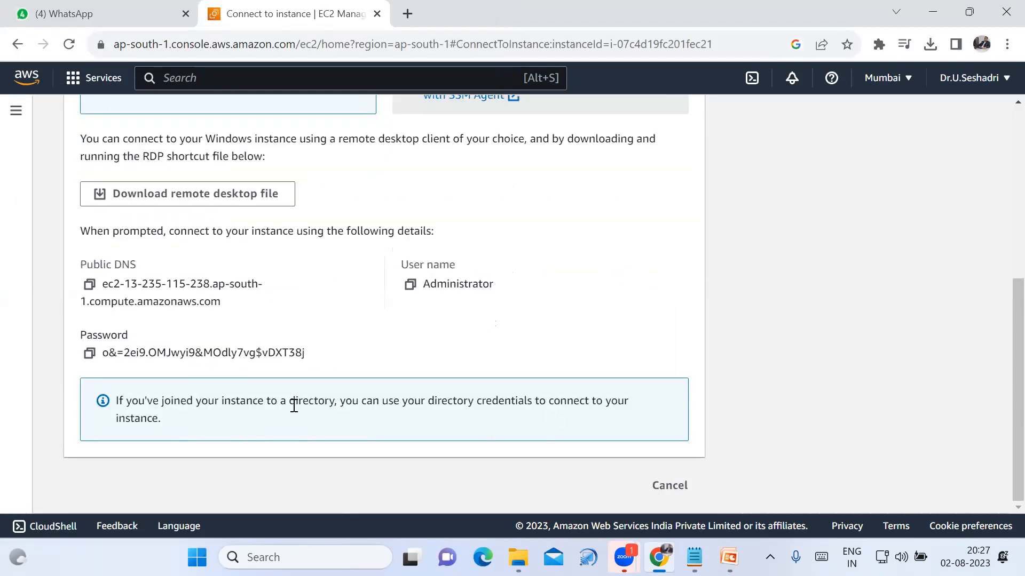
Copy the decrypted administrator password, paste it below the user name in the Notepad notes, and return to the connection page.
click(90, 355)
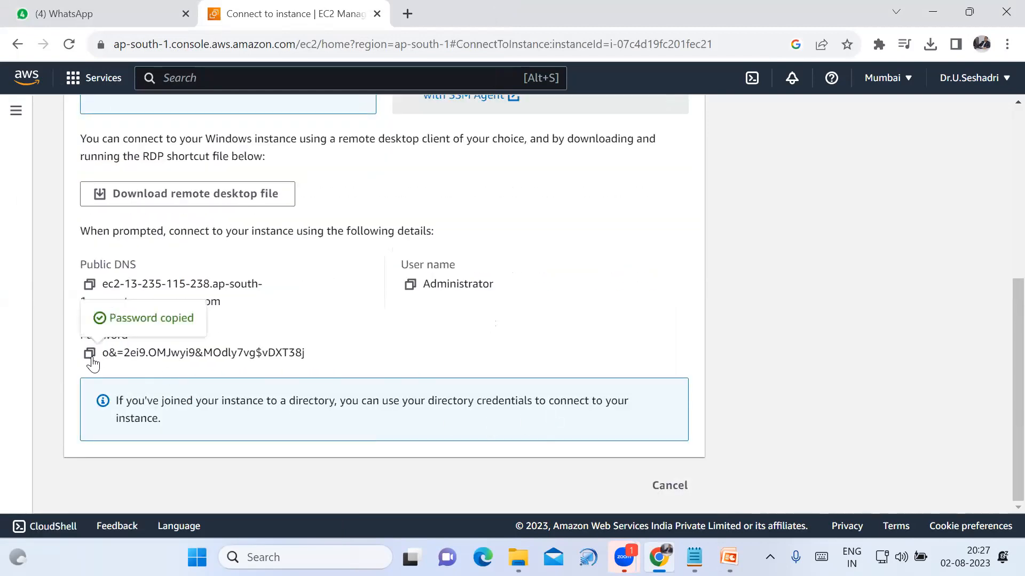
click(693, 557)
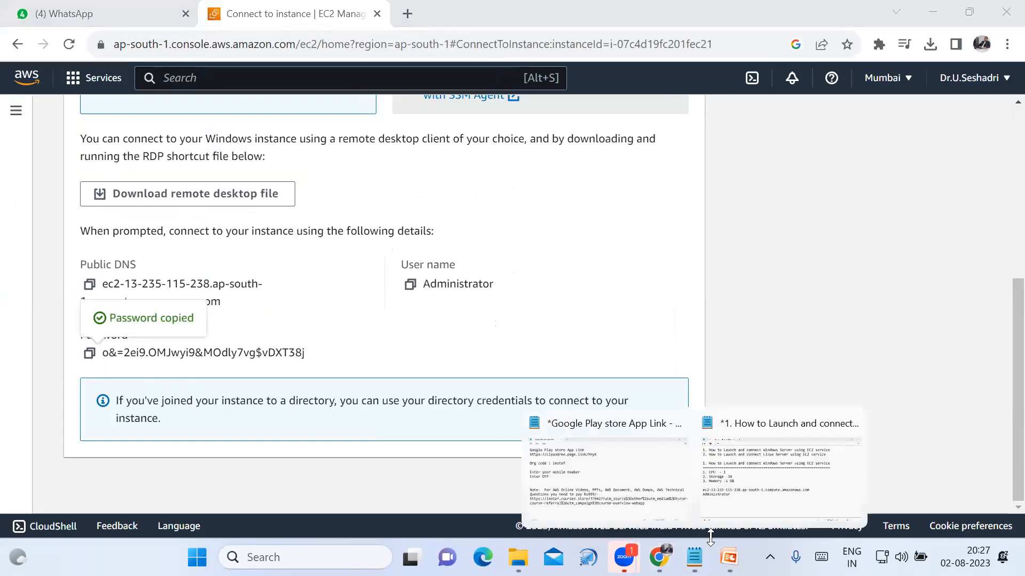
click(740, 510)
key(ctrl+v)
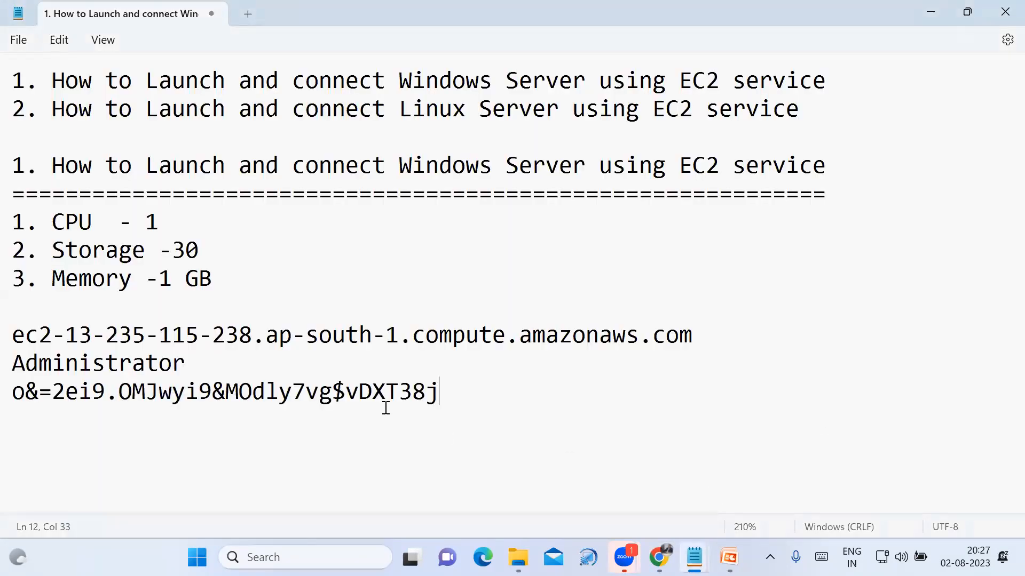
key(Return)
key(alt+Tab)
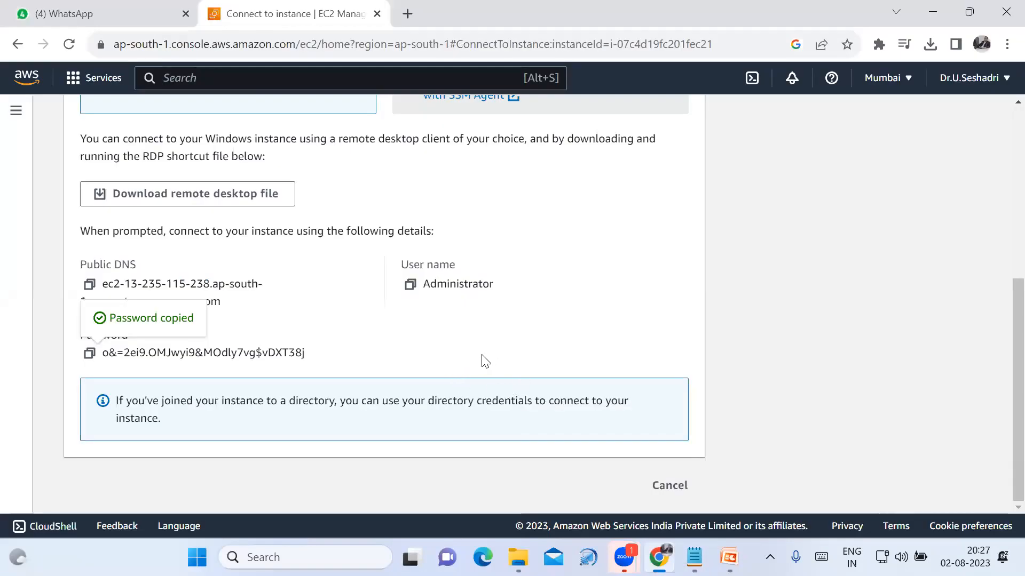
scroll(485, 362, up, 1)
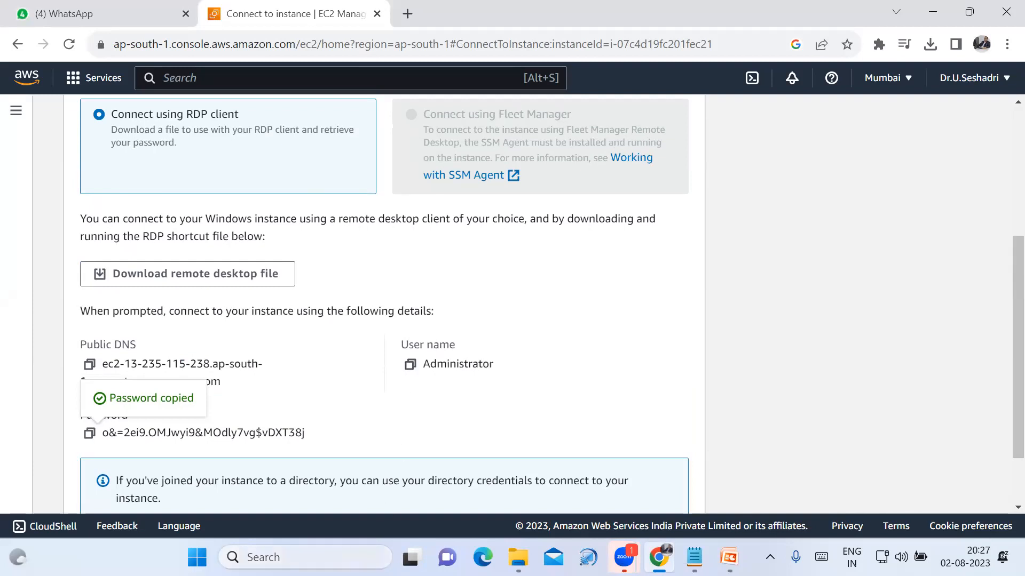
click(298, 557)
text(re)
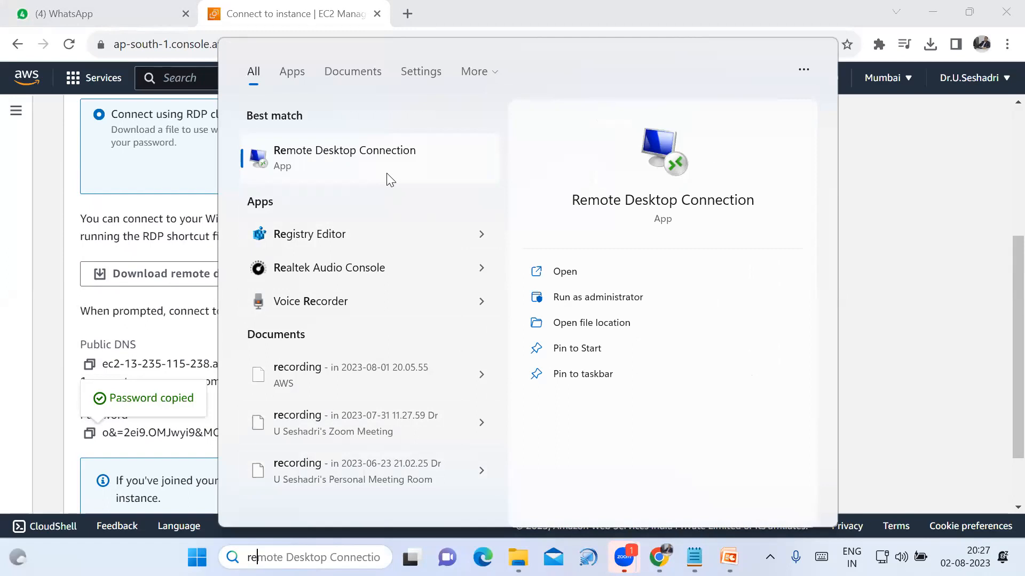
click(901, 275)
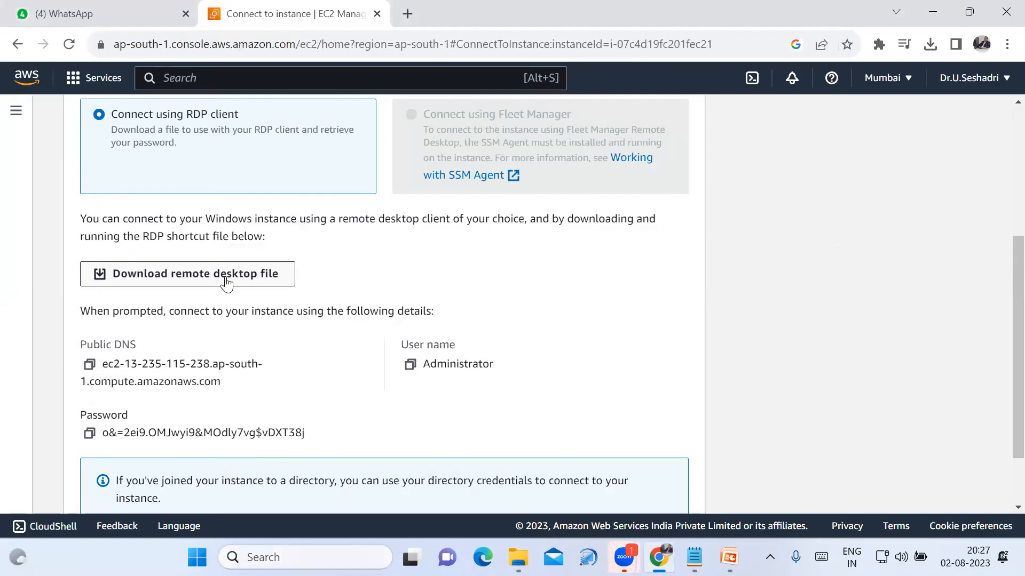
Download the instance's remote desktop file, and open the Remote Desktop Connection app in Windows.
click(227, 283)
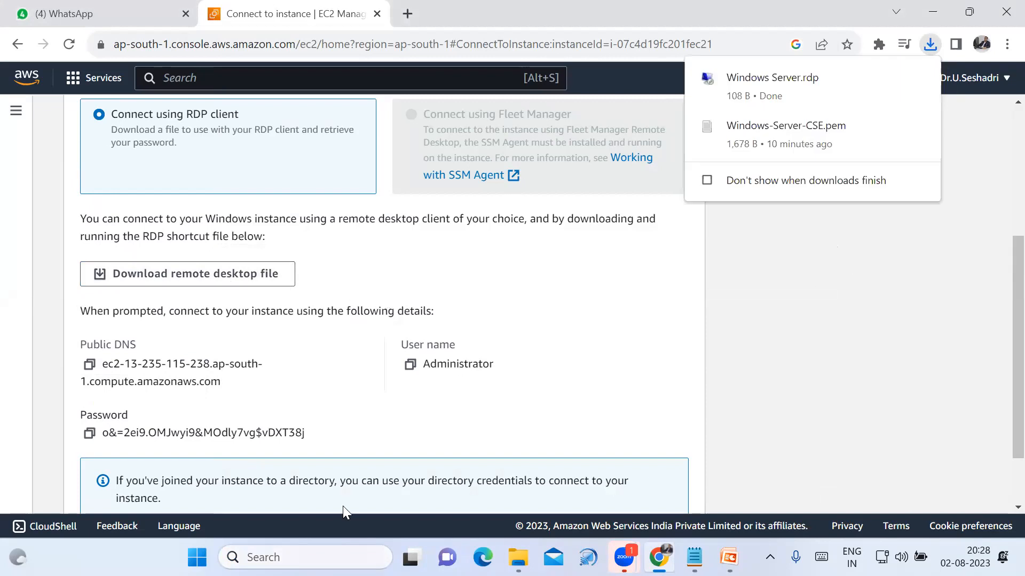
click(307, 557)
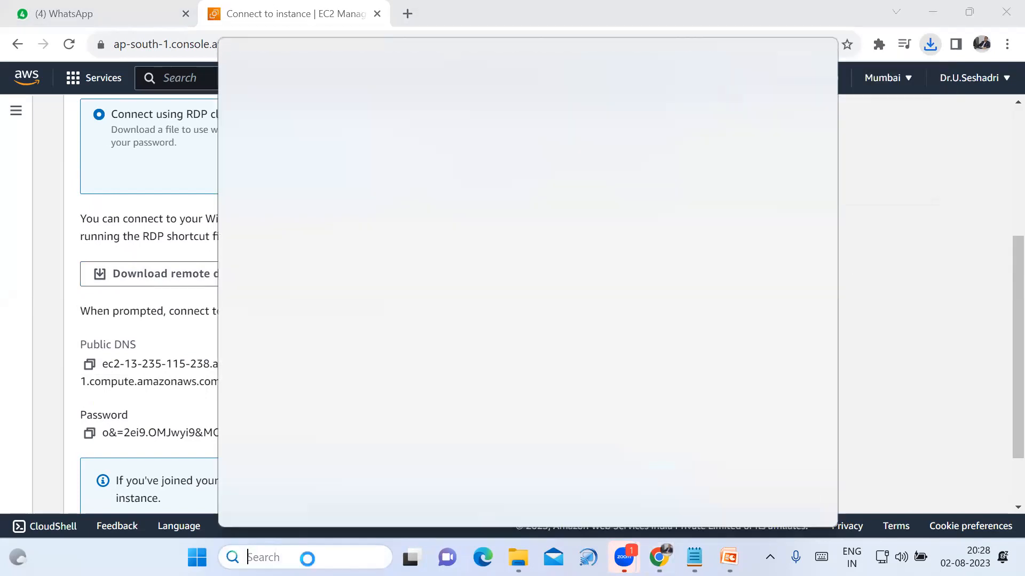
text(re)
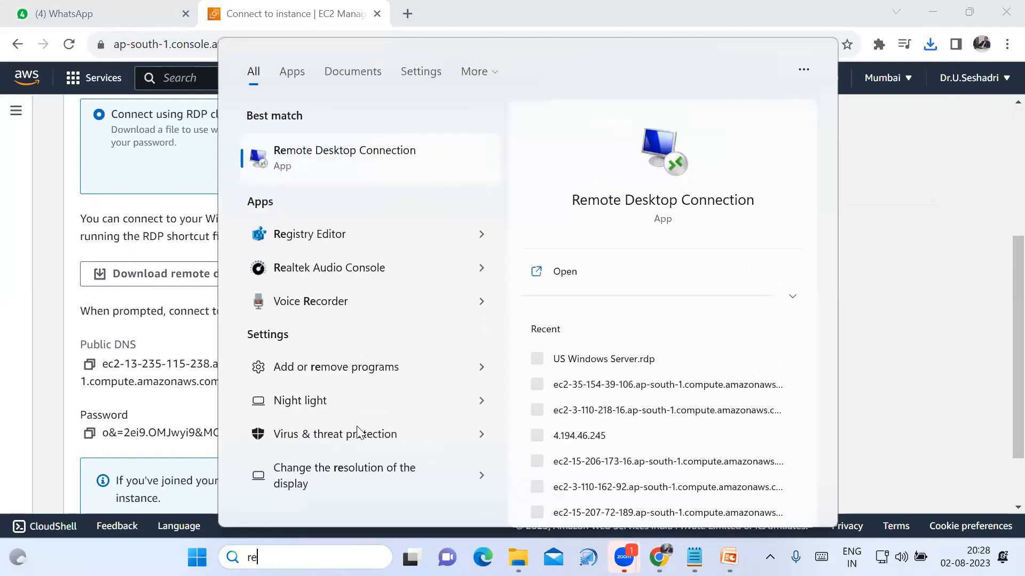
click(384, 168)
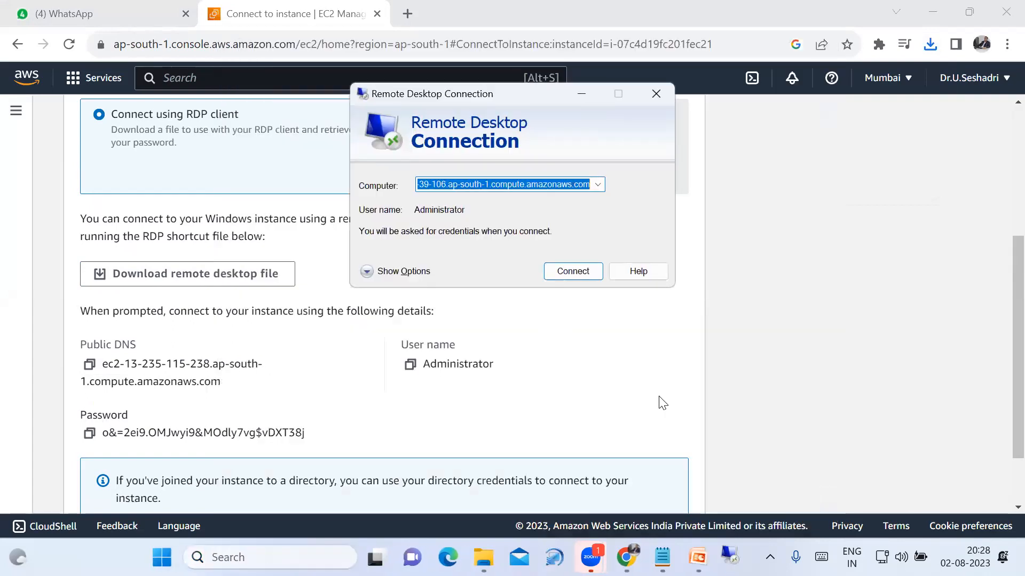
Replace the computer address with ec2-13-235-115-238.ap-south-1.compute.amazonaws.com from the Notepad notes, and connect, accepting the trust prompt.
key(BackSpace)
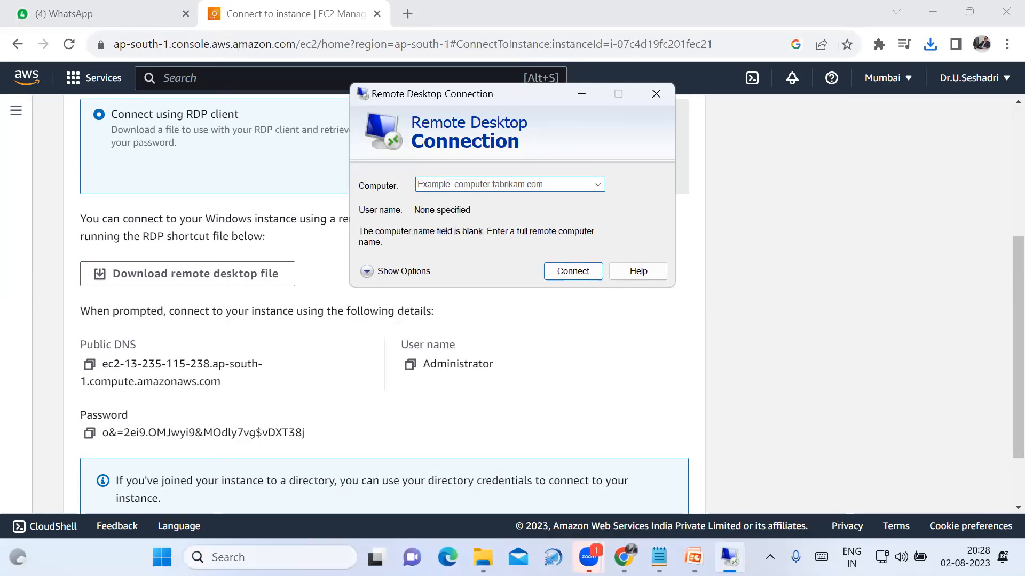
click(659, 558)
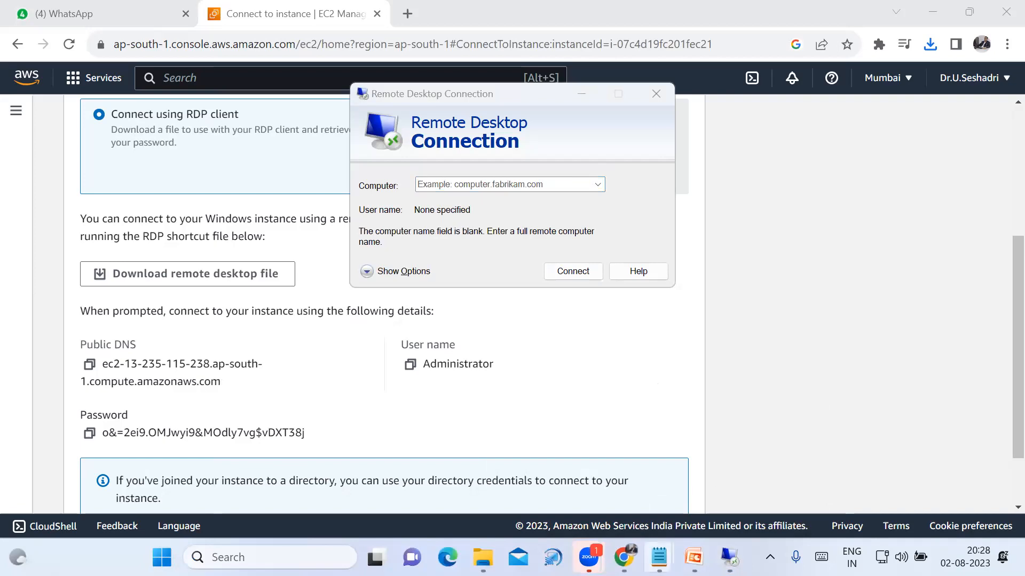
click(707, 502)
drag(10, 335, 714, 332)
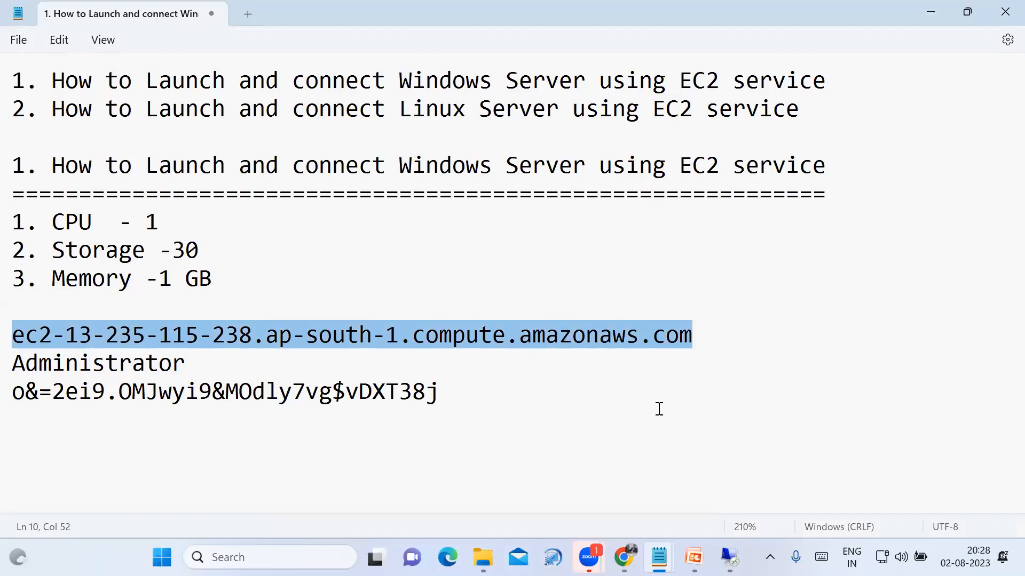
click(729, 558)
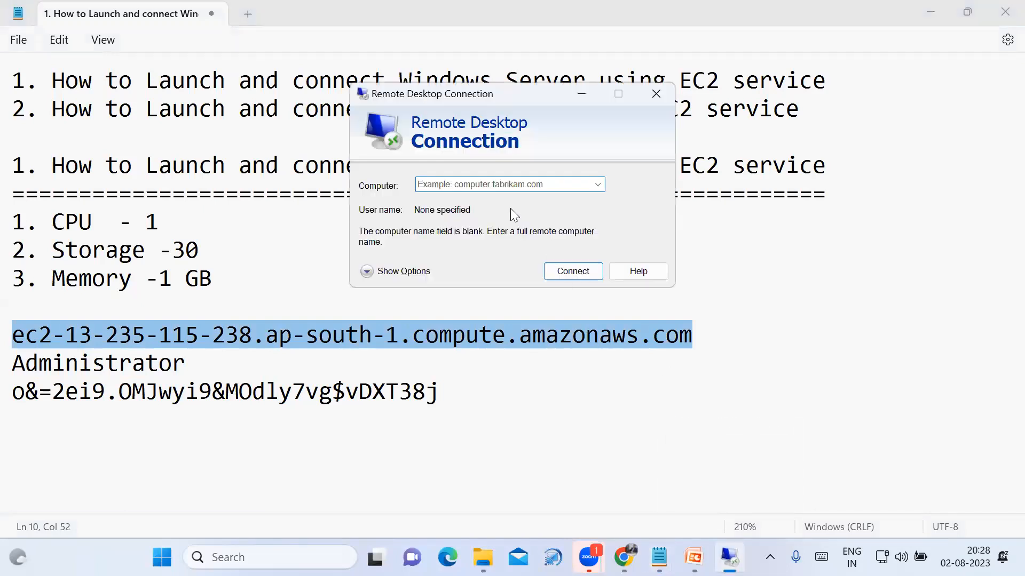
key(ctrl+v)
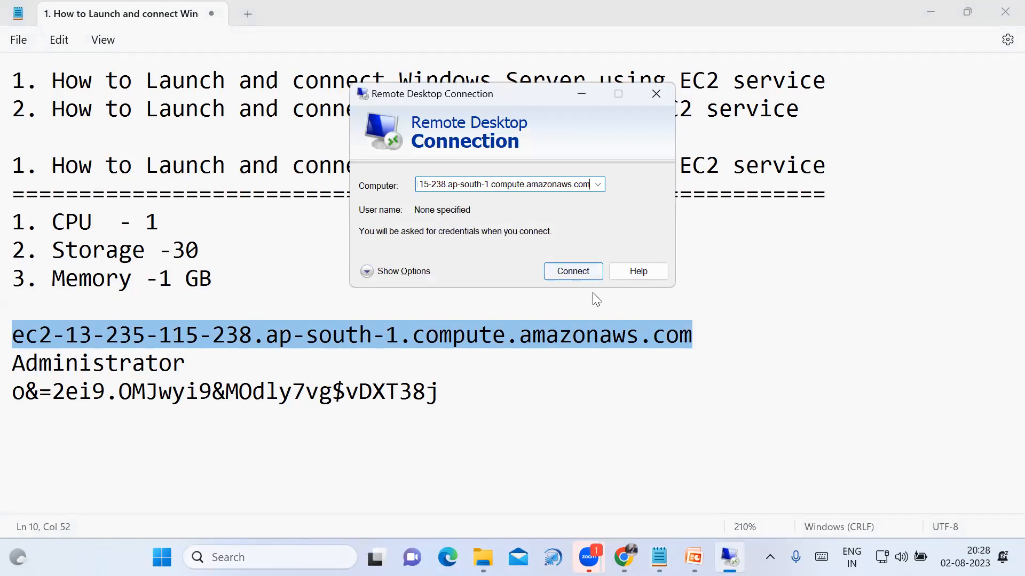
click(585, 272)
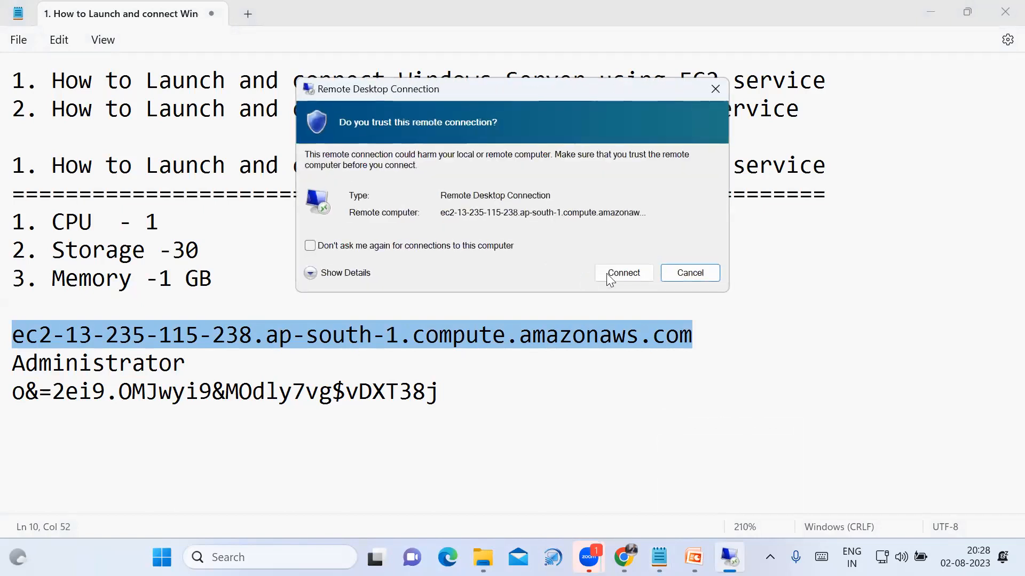
click(633, 269)
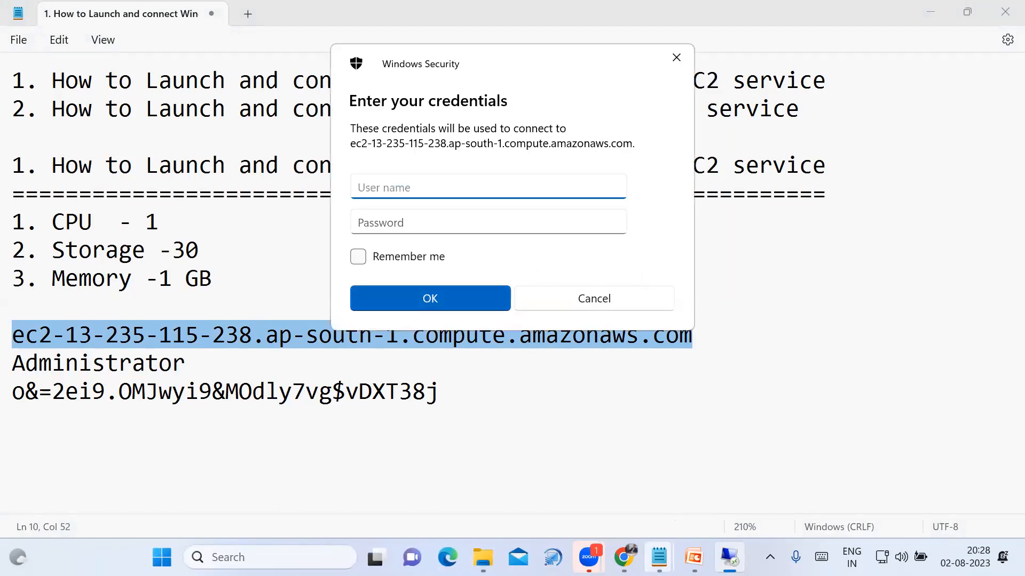
Copy Administrator from the Notepad notes and paste it as the user name in the Windows Security credentials prompt.
mouse_move(664, 544)
click(690, 480)
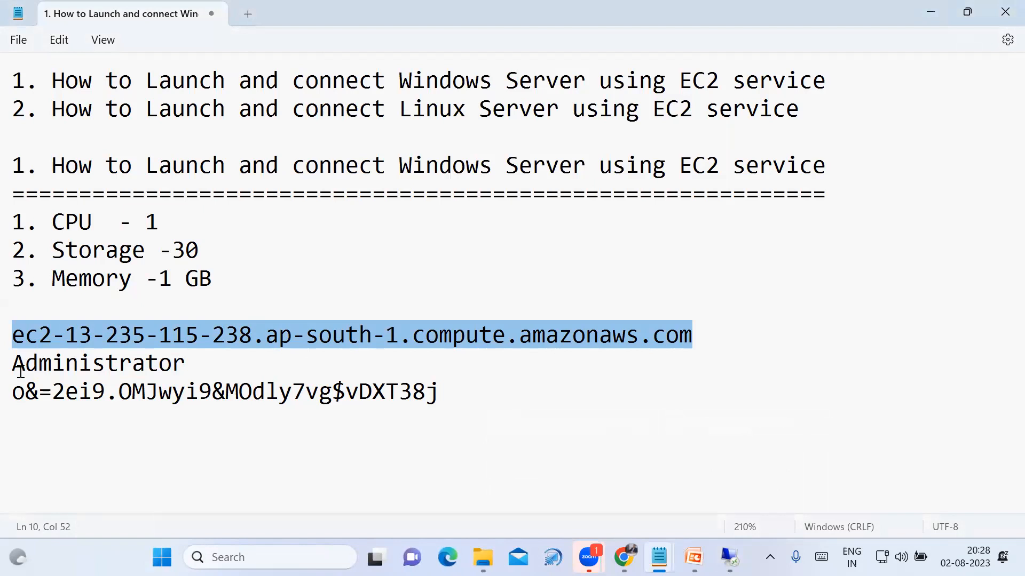
drag(16, 367, 189, 359)
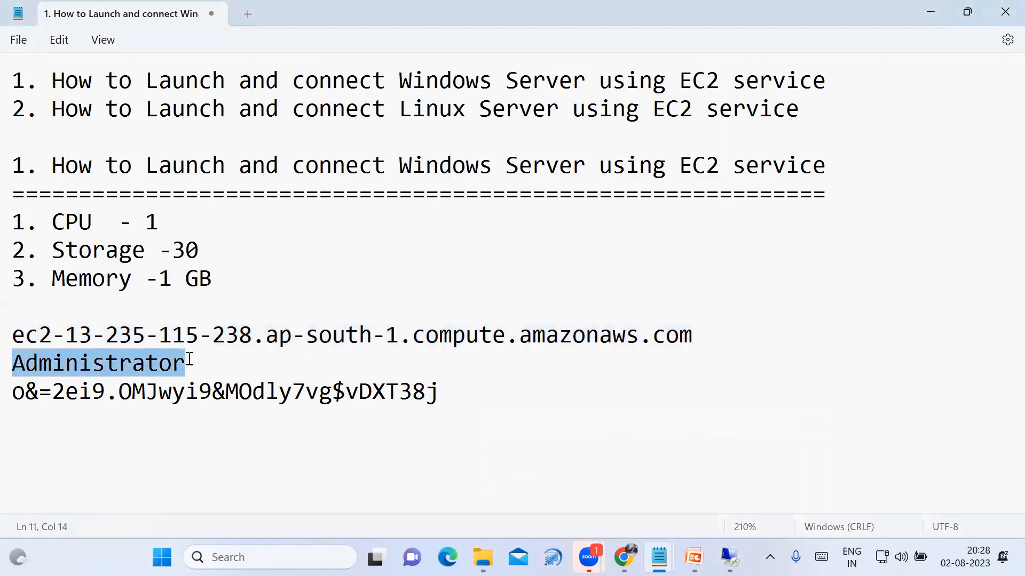
click(723, 546)
key(ctrl+v)
Copy the administrator password from the Notepad notes for the credentials prompt's password field.
click(467, 226)
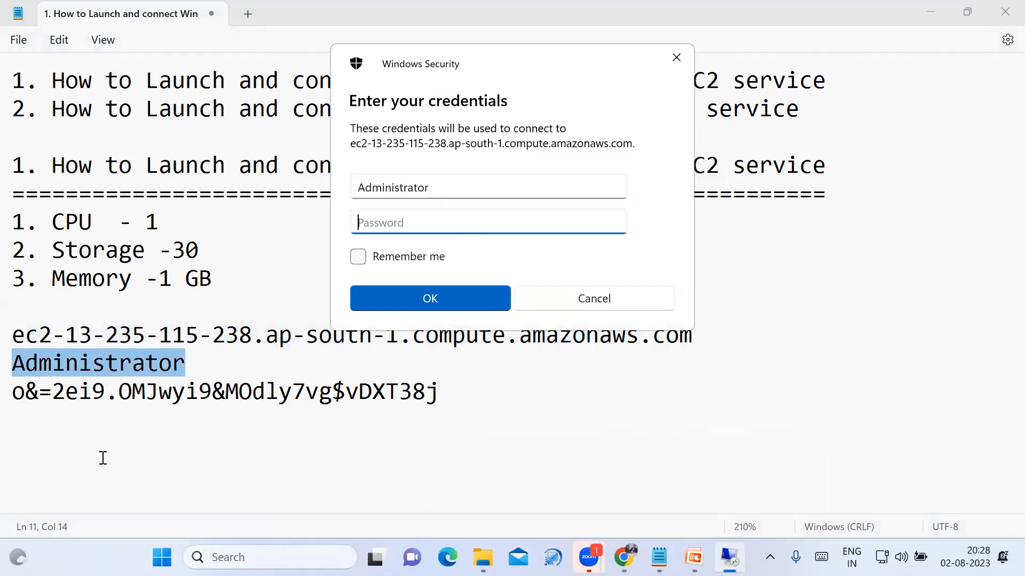
triple_click(19, 396)
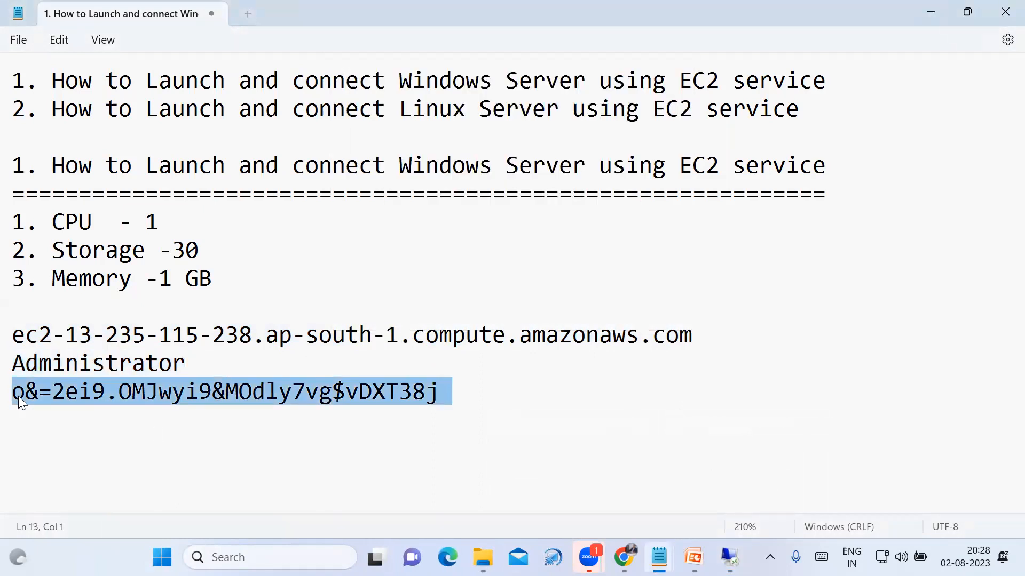
Copy the Administrator password from the notes and paste it into the Remote Desktop credentials password field.
key(shift+Left)
key(shift+Left)
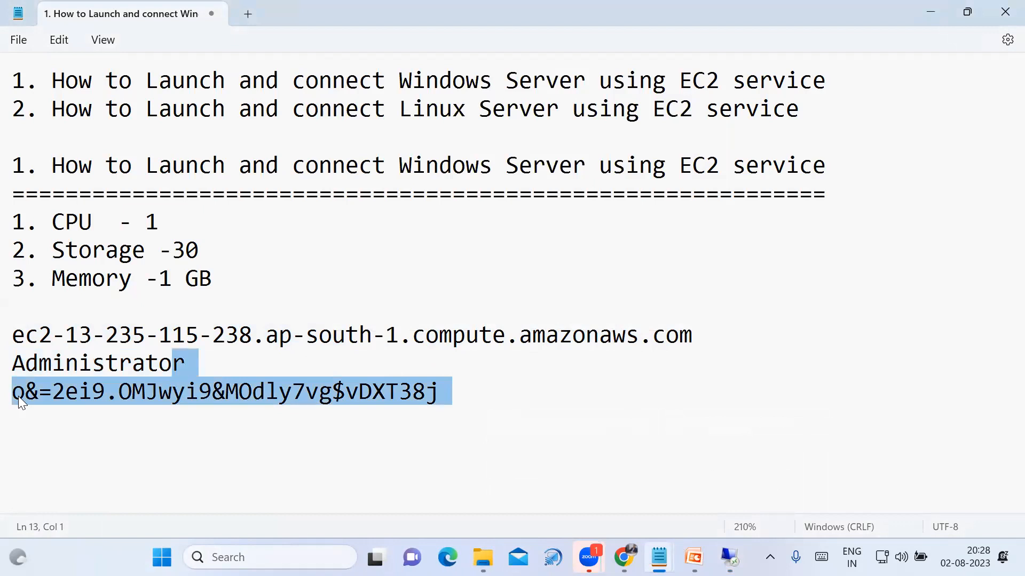
click(128, 435)
drag(12, 392, 436, 387)
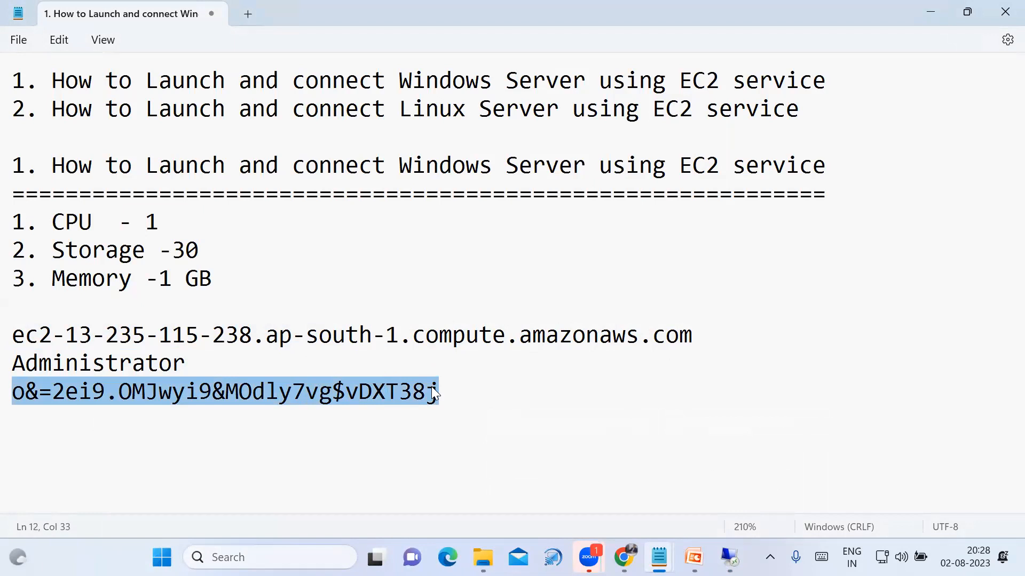
click(729, 557)
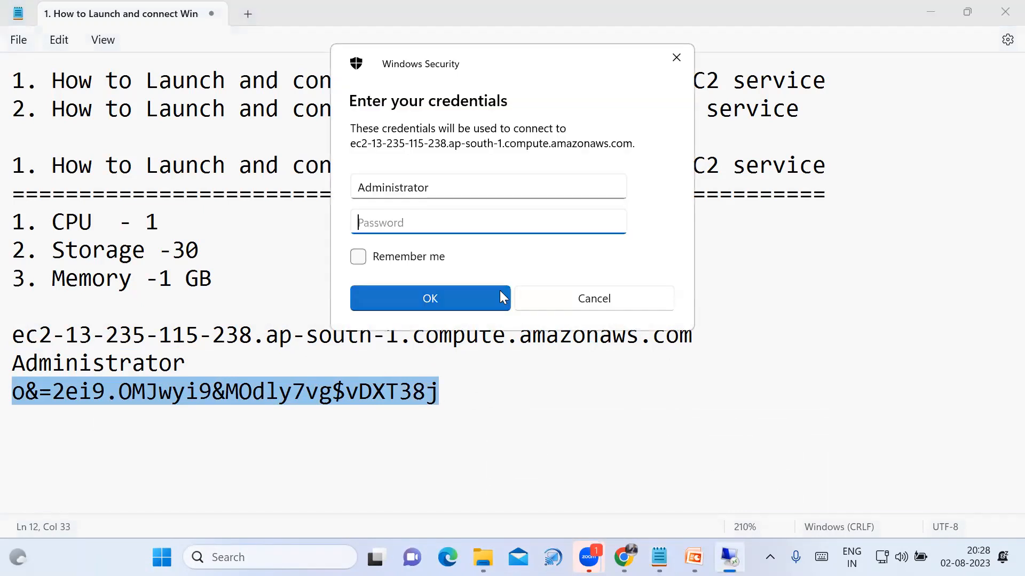
key(ctrl+v)
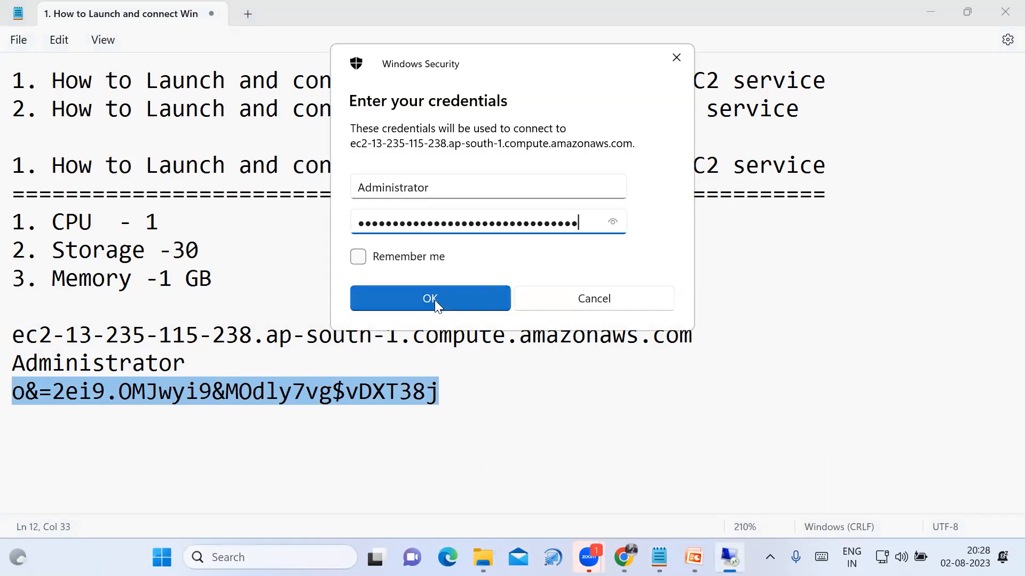
Connect to the EC2 Windows server despite the certificate errors and allow it to be discoverable on the network.
click(434, 300)
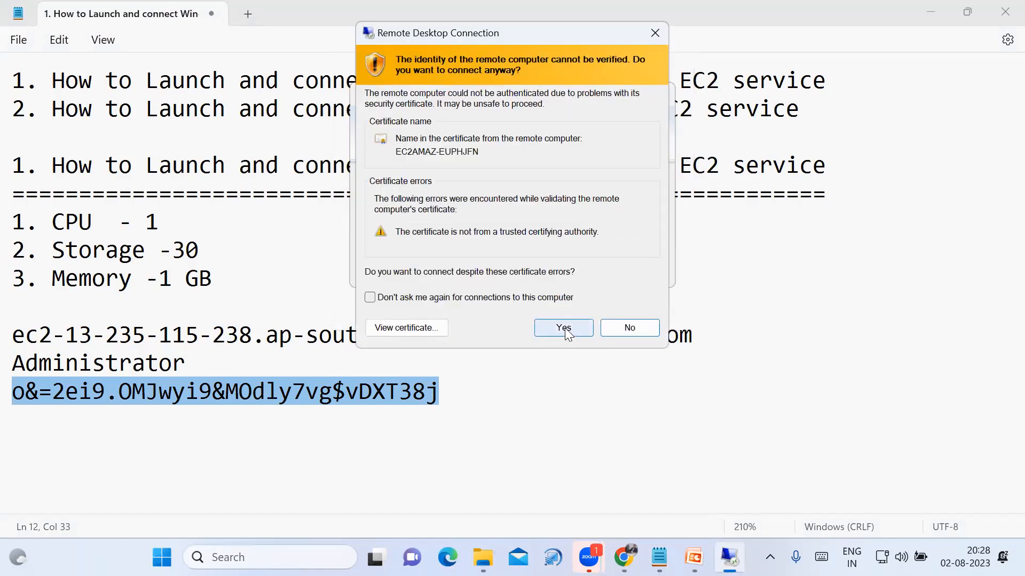
click(561, 329)
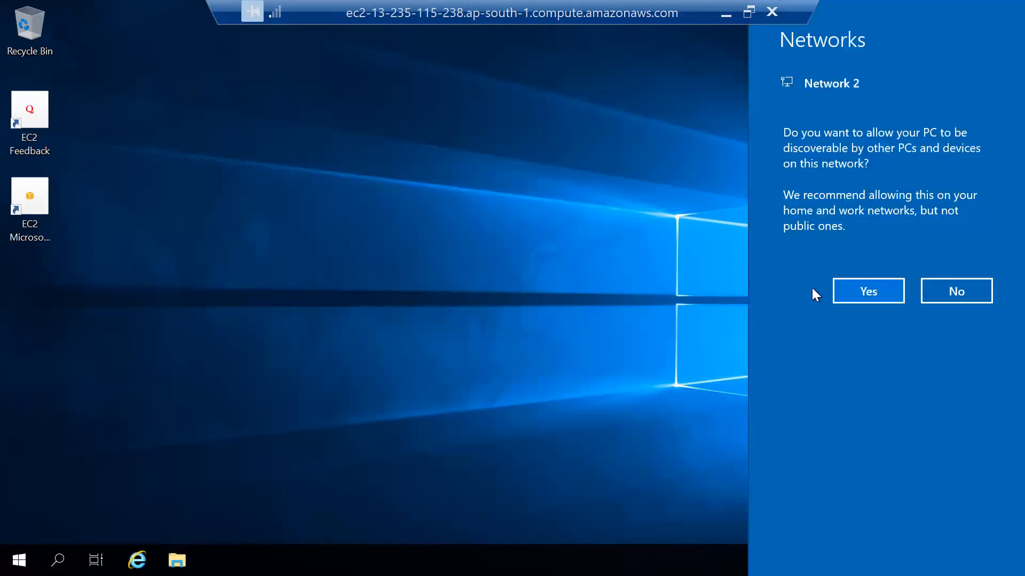
click(878, 294)
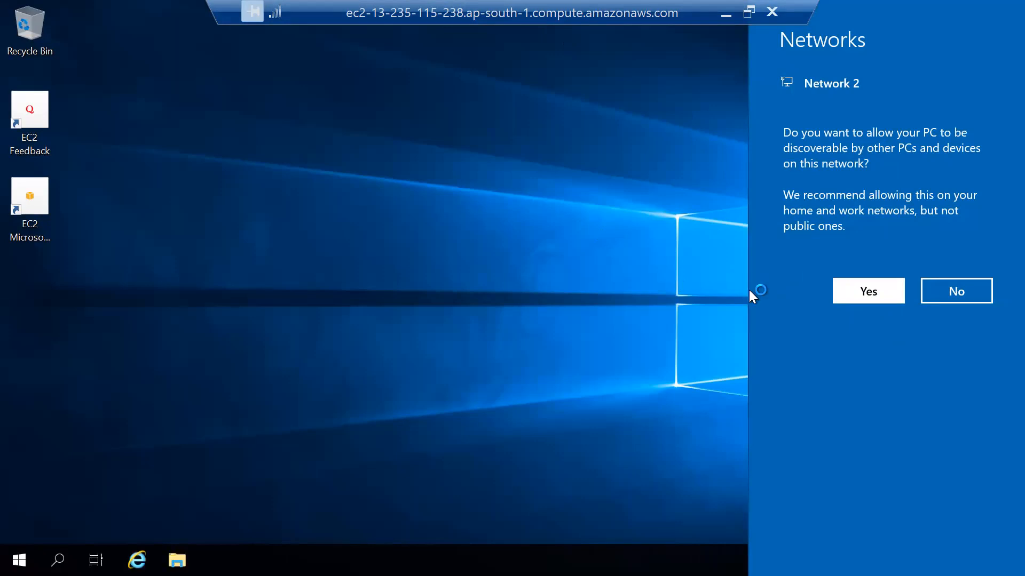
click(869, 296)
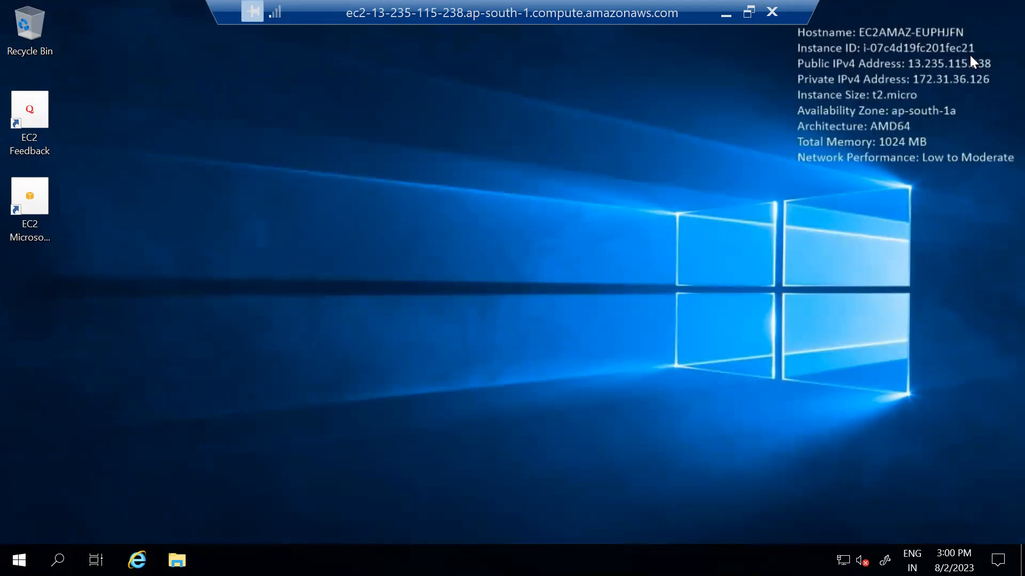
Switch to Chrome, return to the EC2 Instances list and copy the Windows Server's instance ID.
click(730, 20)
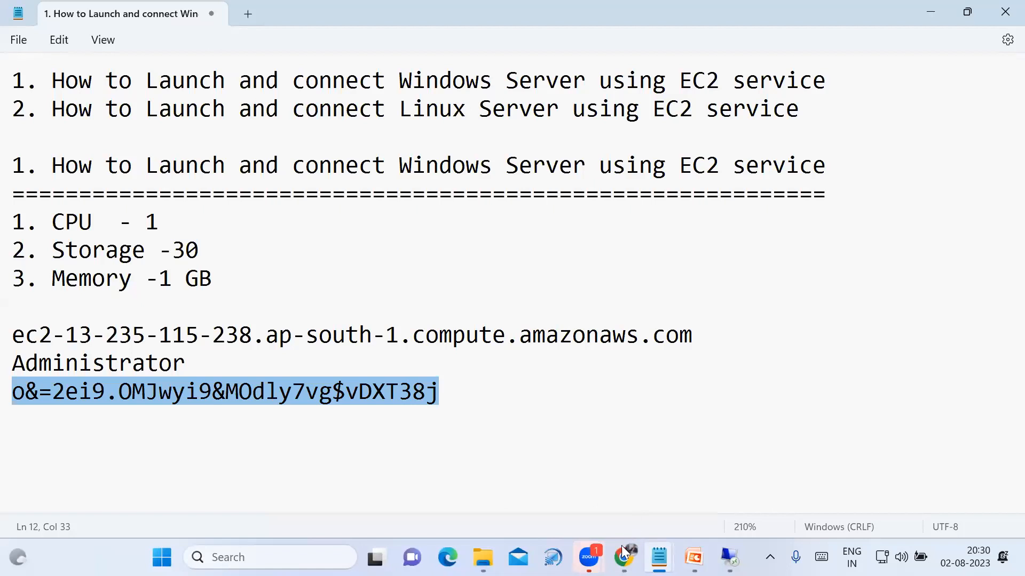
click(624, 555)
scroll(213, 230, up, 5)
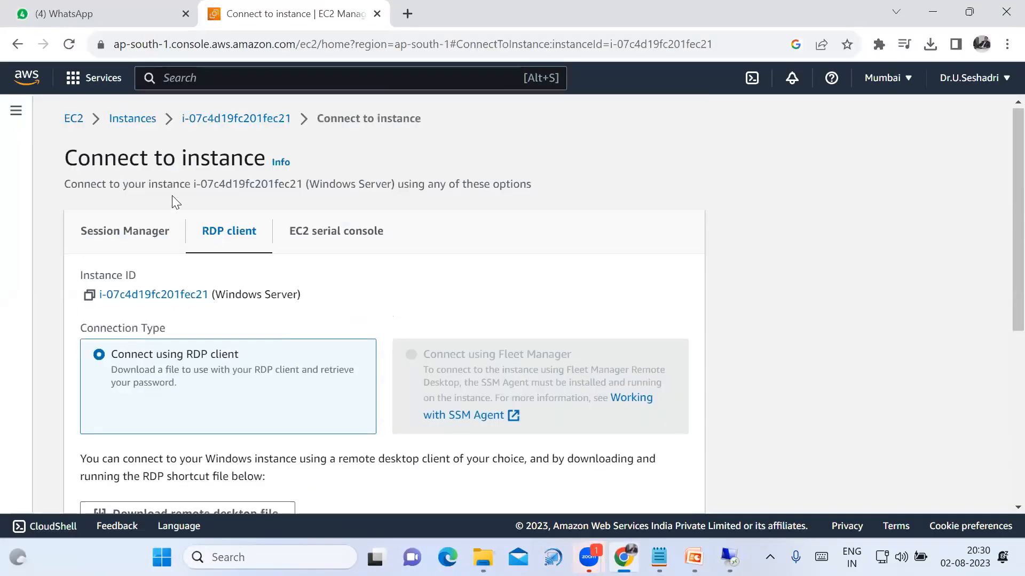
click(136, 126)
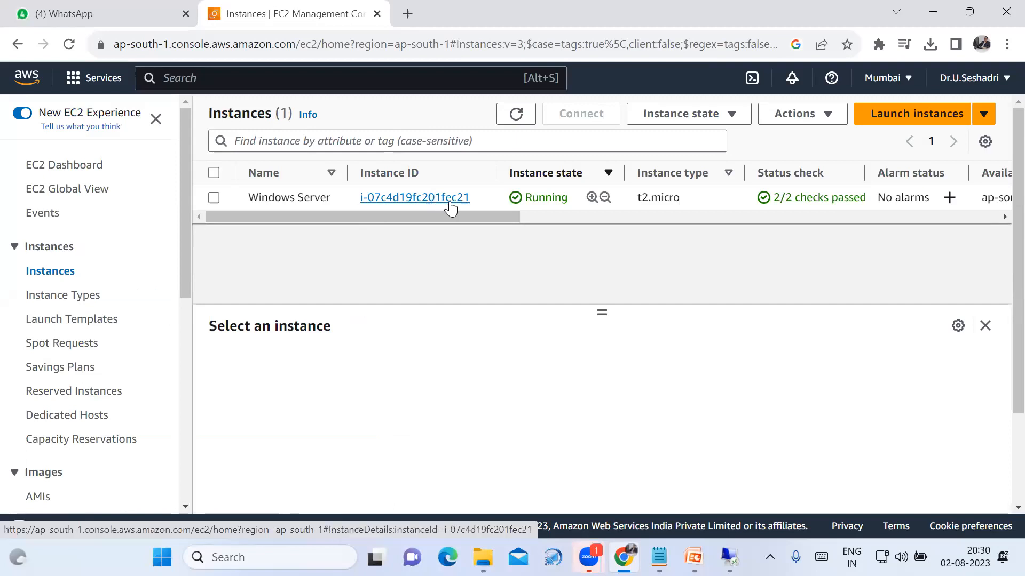
right_click(380, 196)
drag(360, 197, 472, 199)
key(ctrl+c)
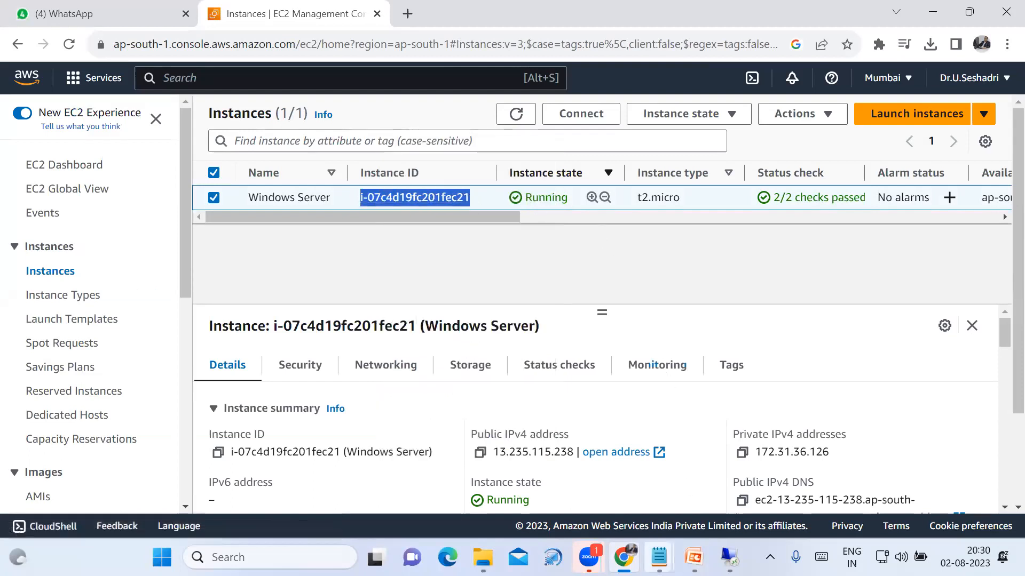
Switch to Notepad and paste the instance ID below the password line, leaving one blank line between them.
mouse_move(659, 555)
click(709, 486)
click(546, 391)
key(Return)
key(Return)
key(ctrl+v)
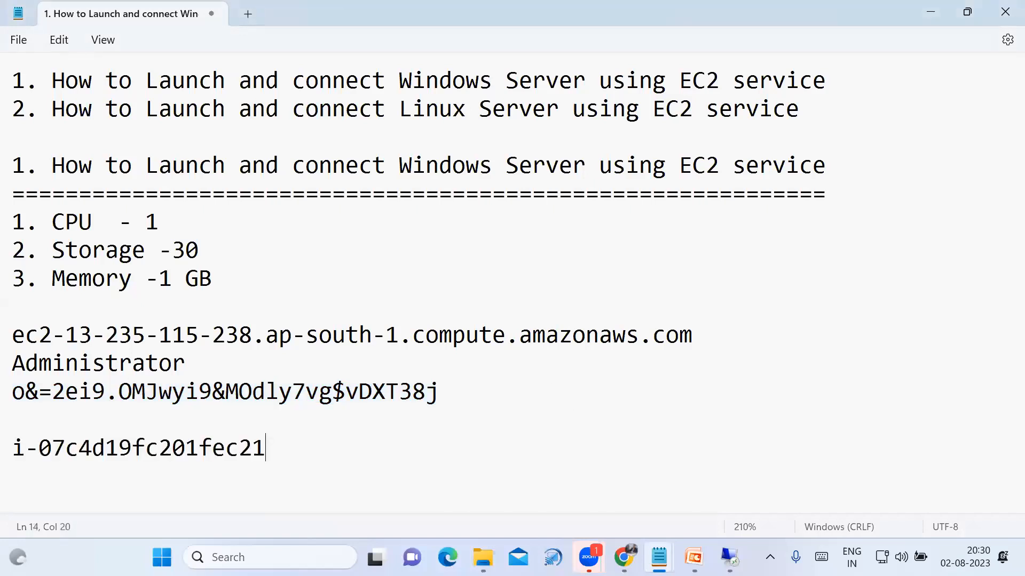
Compare the ending of the noted instance ID, fec21, with the instance ID on the remote server's desktop.
key(alt+Tab)
drag(198, 448, 271, 450)
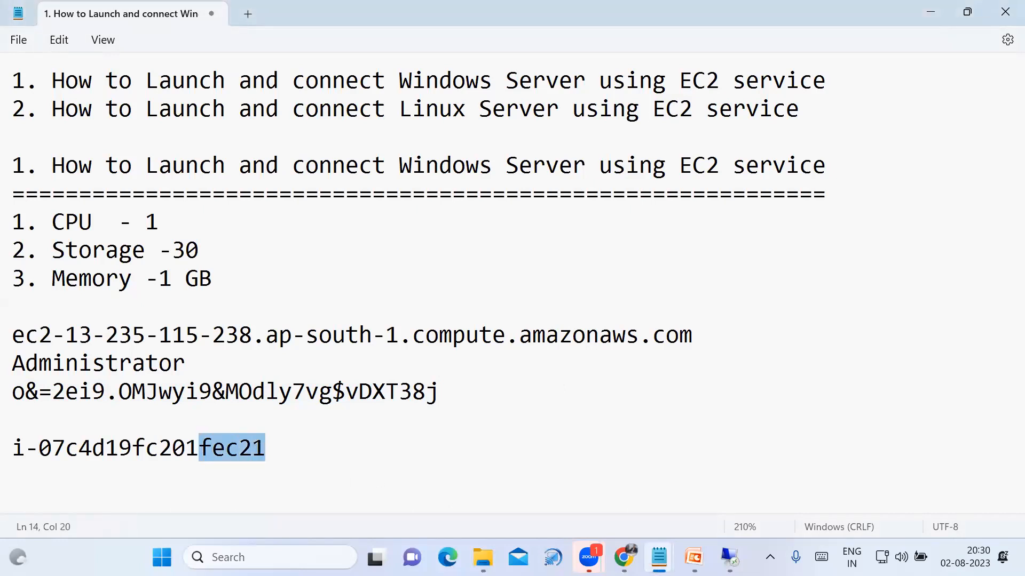
click(730, 557)
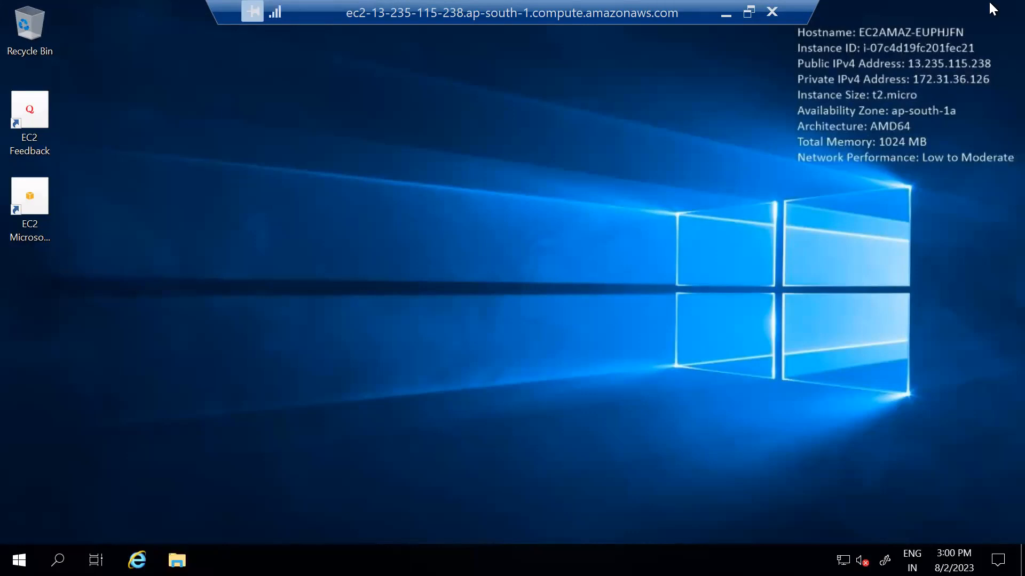
Copy the instance's public IPv4 address onto a new line in the notes and compare it with the remote server's desktop information.
click(726, 12)
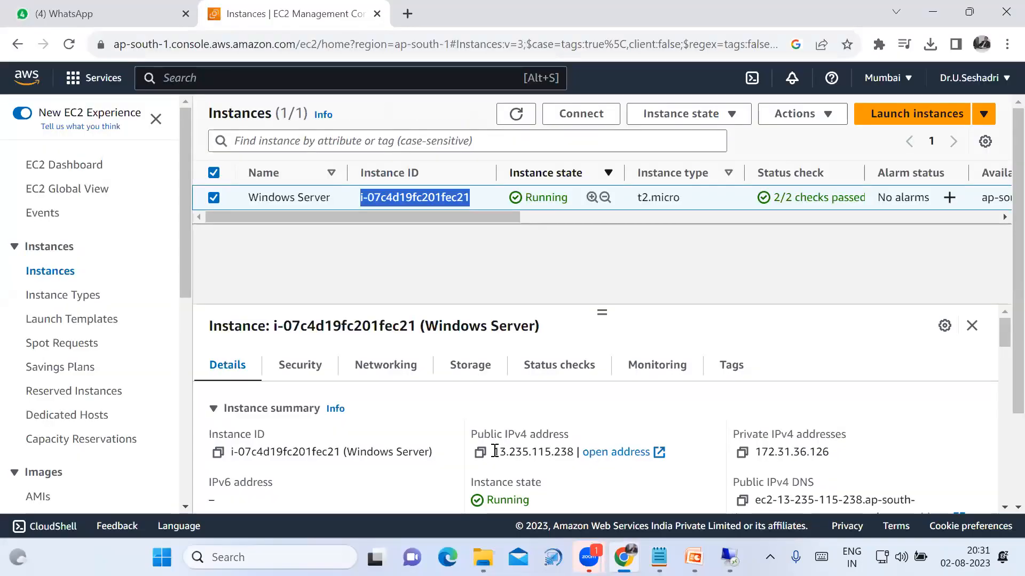
click(480, 452)
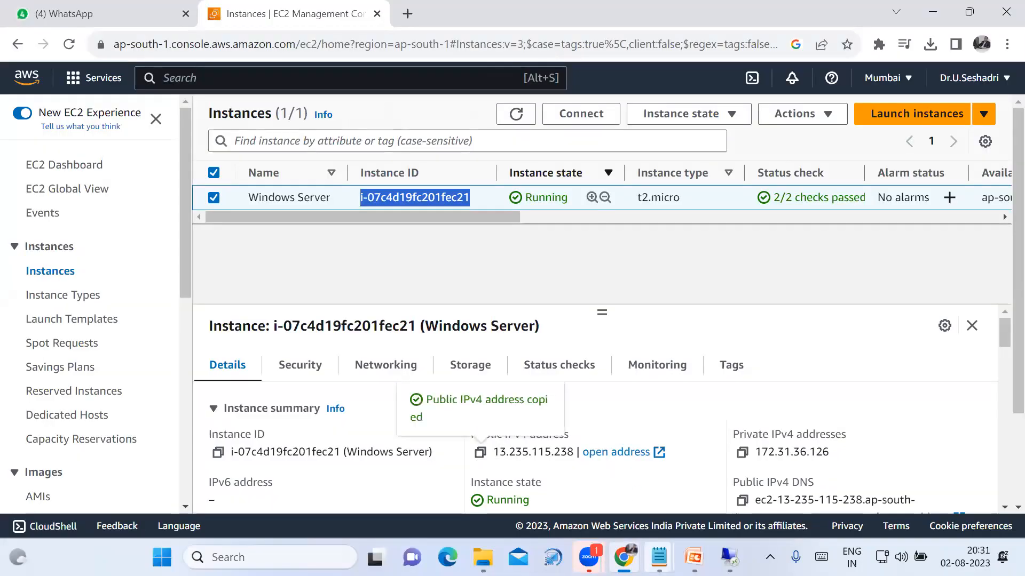
key(alt+Tab)
click(395, 450)
key(Return)
key(ctrl+v)
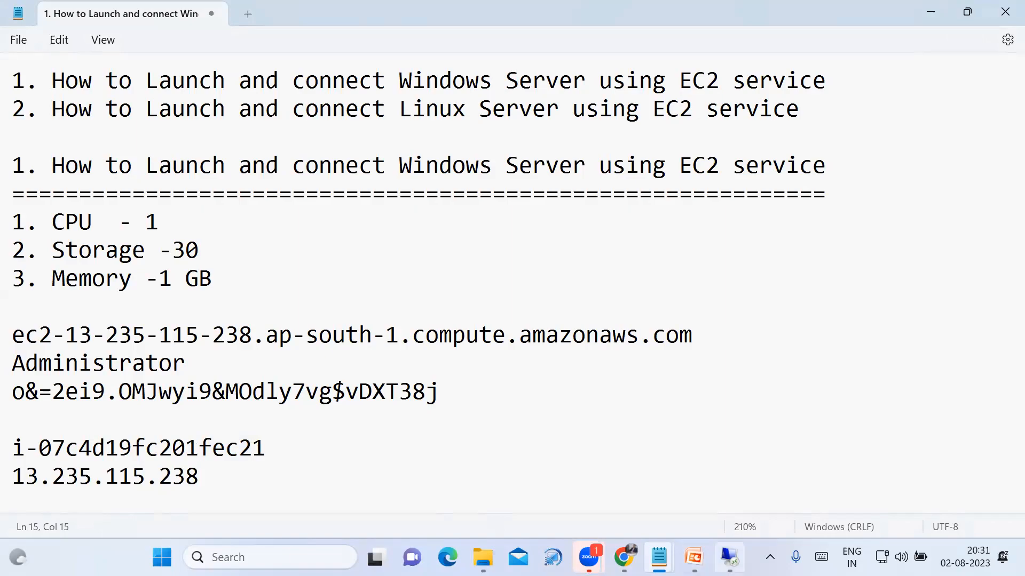
click(729, 557)
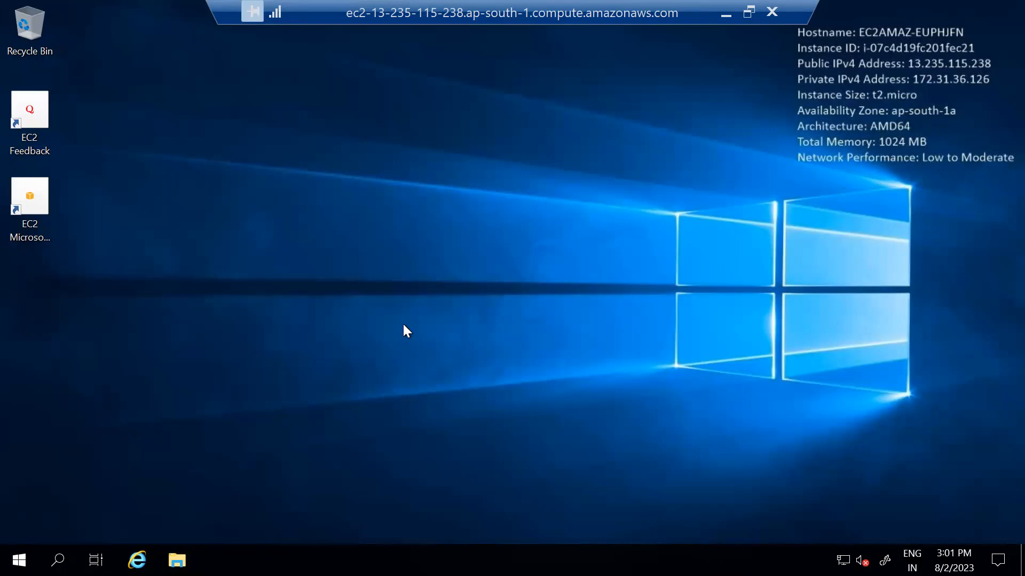
click(724, 13)
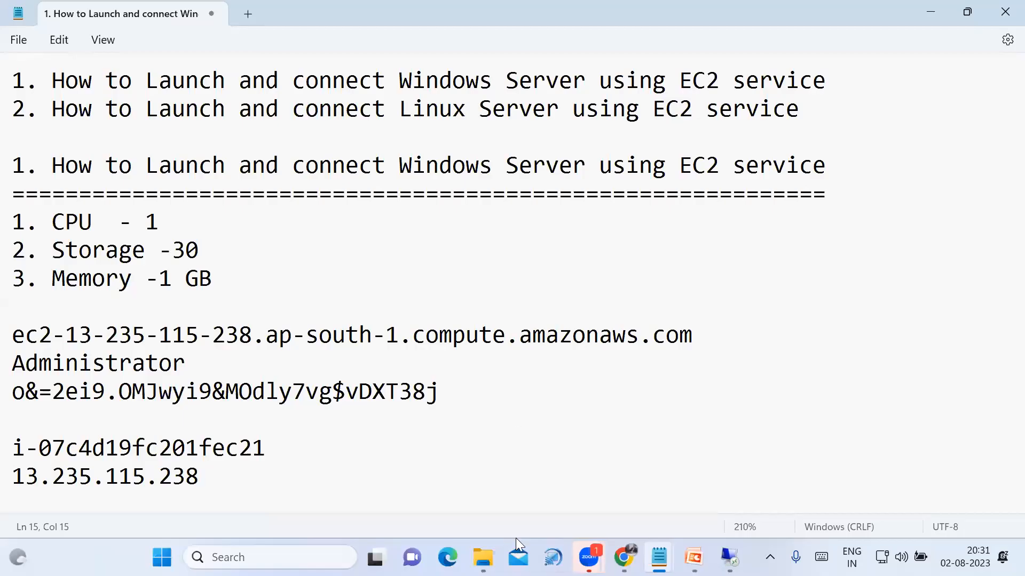
Switch to PowerPoint and review the slides on connecting to the Windows EC2 machine and terminating or stopping the instance.
click(693, 557)
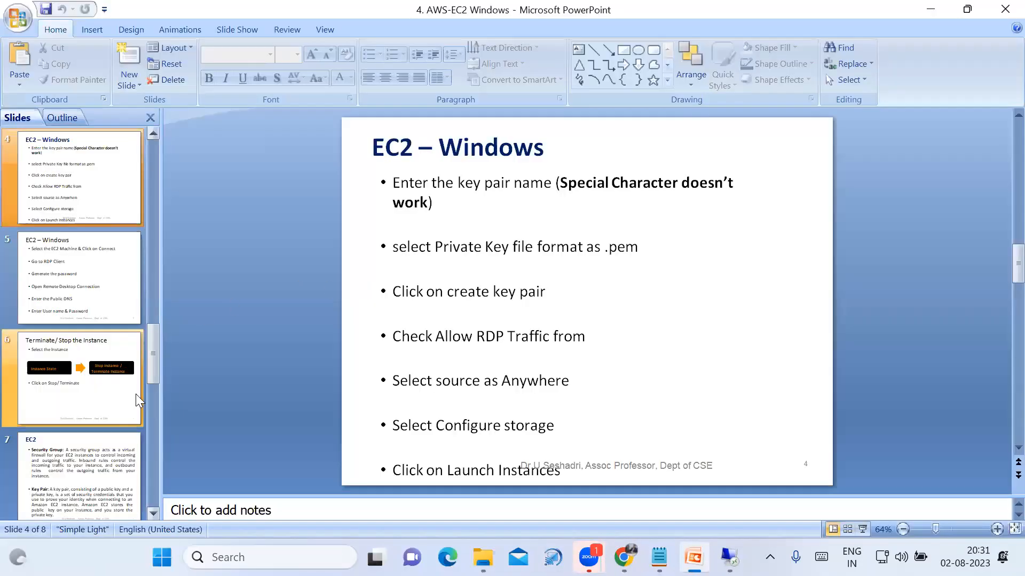
click(862, 529)
click(551, 378)
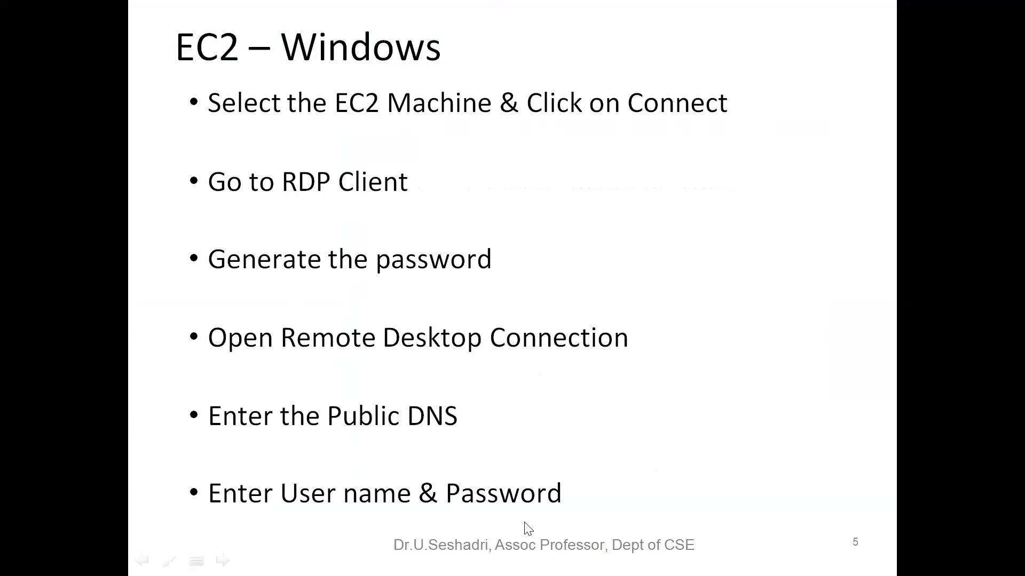
click(604, 511)
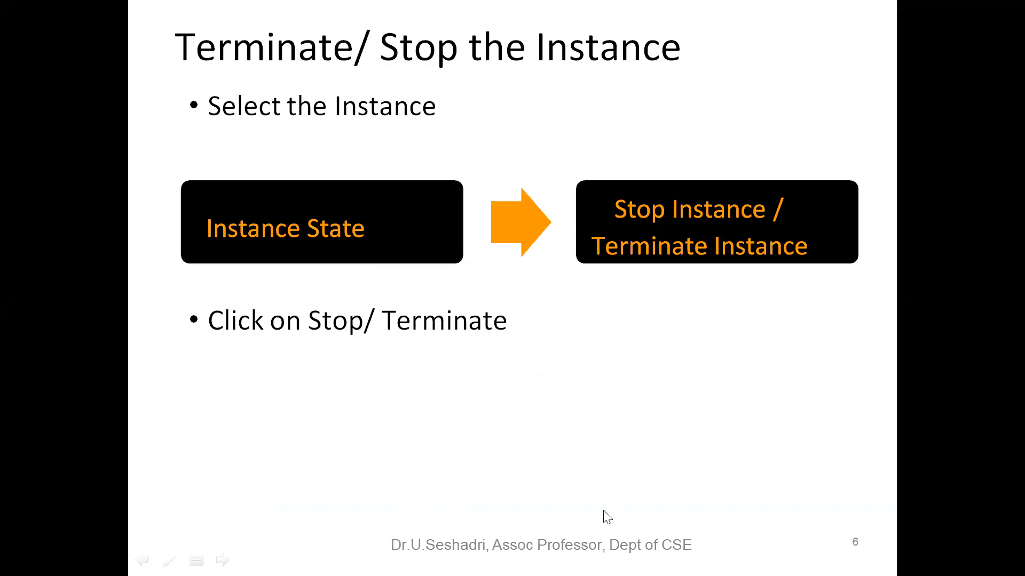
click(382, 365)
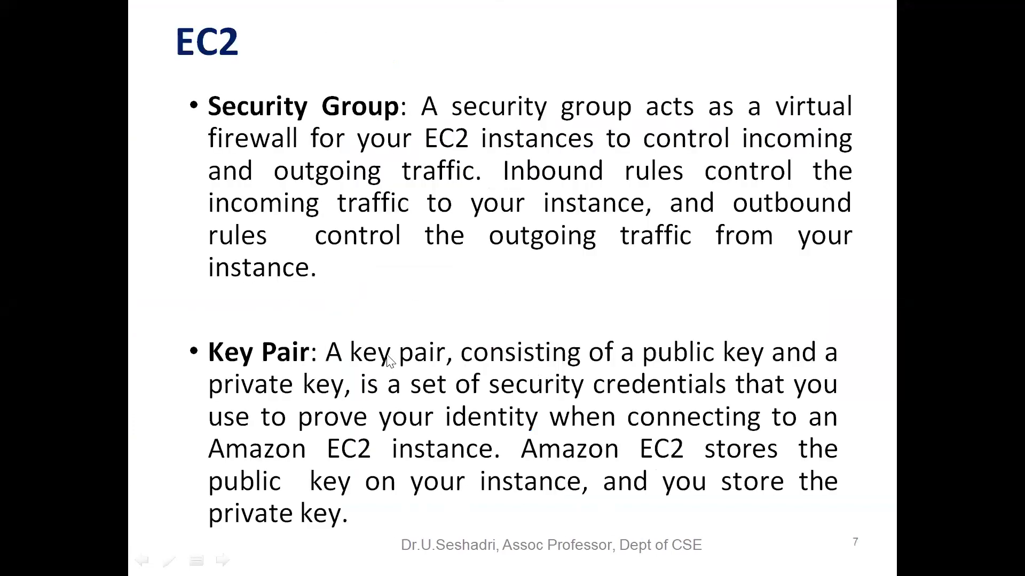
key(Left)
key(Left)
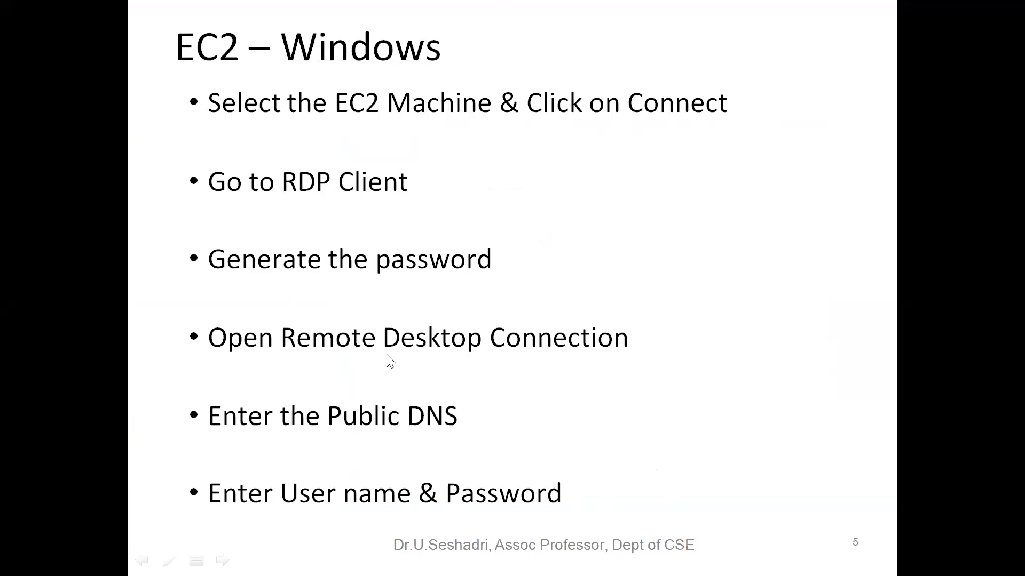
key(Escape)
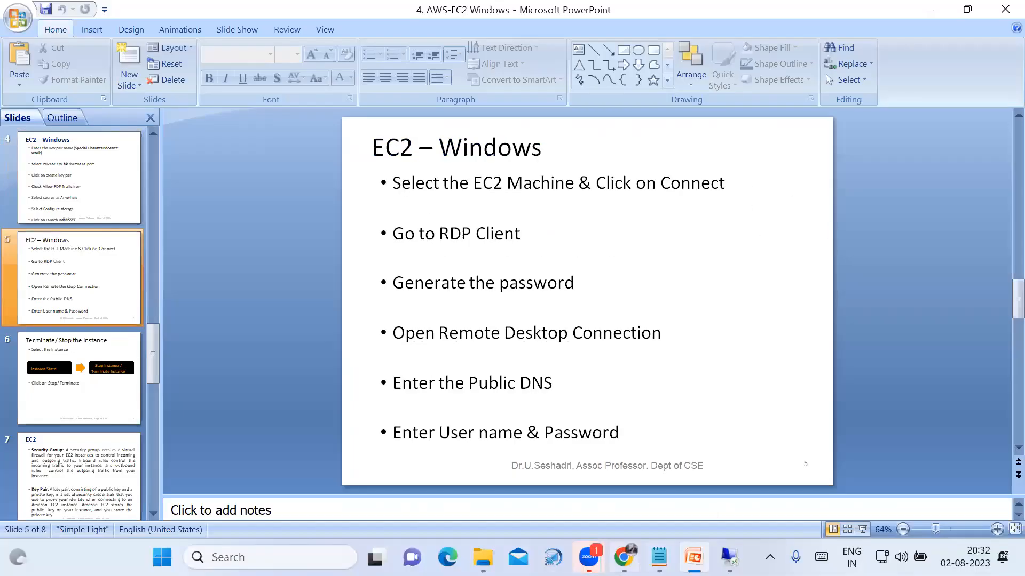
View the remote server's desktop again and return to the EC2 Instances list.
key(alt+Tab)
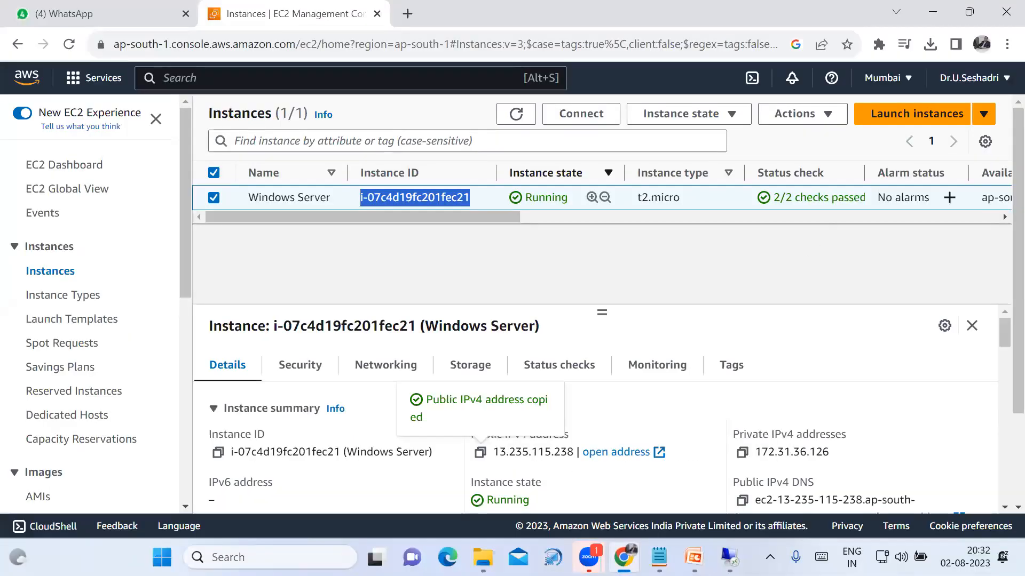
mouse_move(729, 557)
click(731, 510)
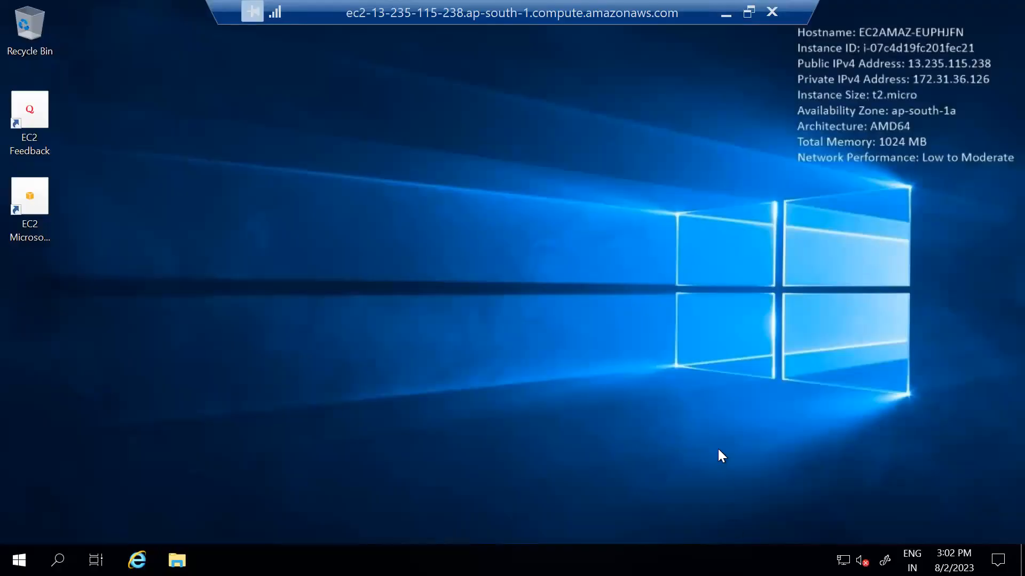
click(724, 13)
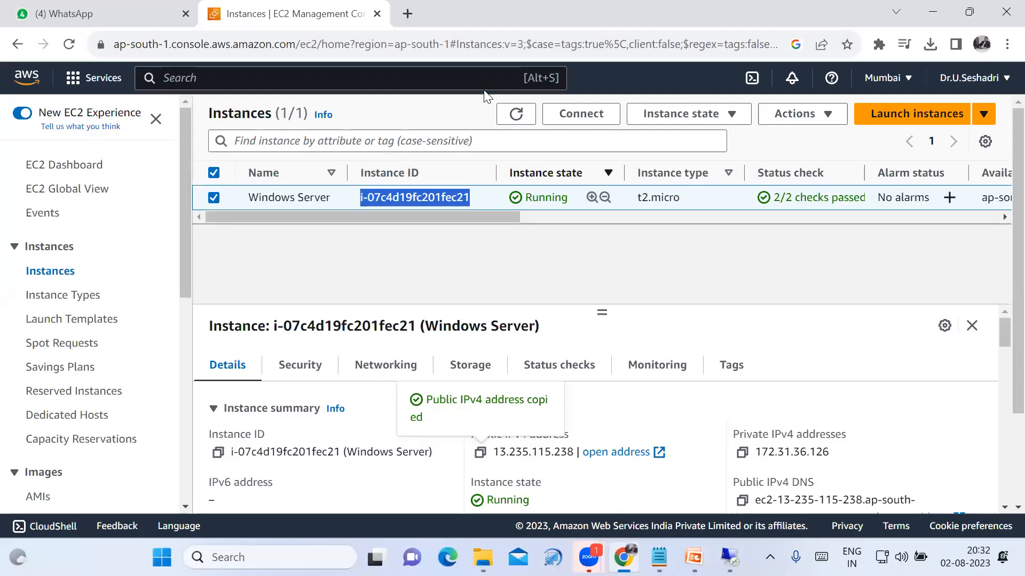
Reselect the Windows Server instance in the list and stop it, confirming the stop request.
click(296, 256)
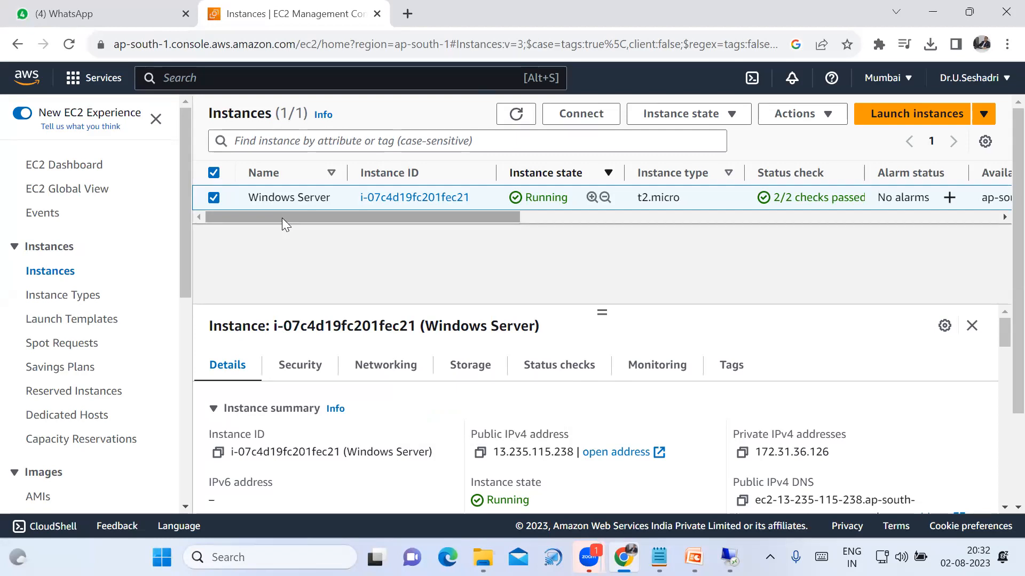
click(211, 203)
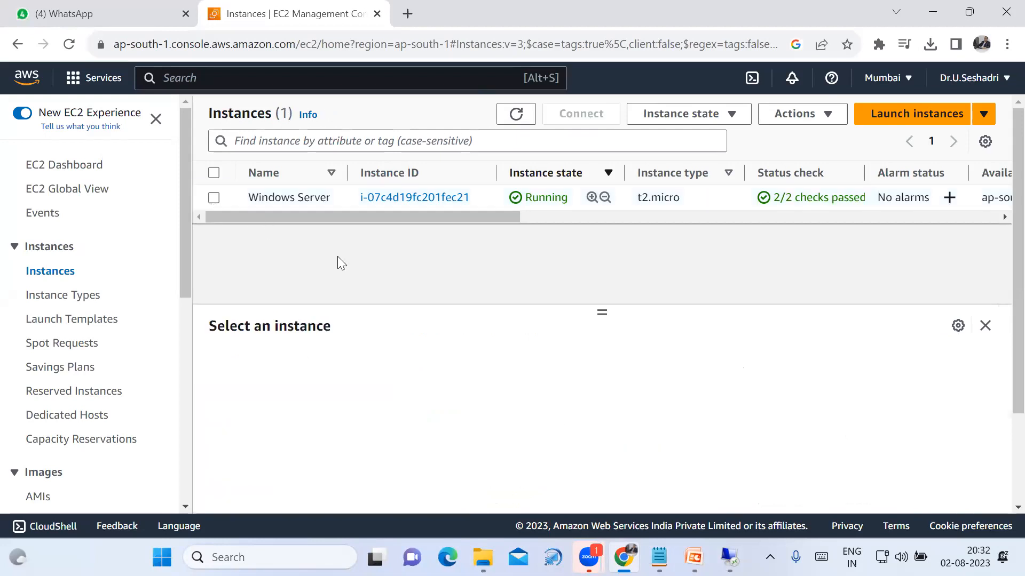
click(214, 198)
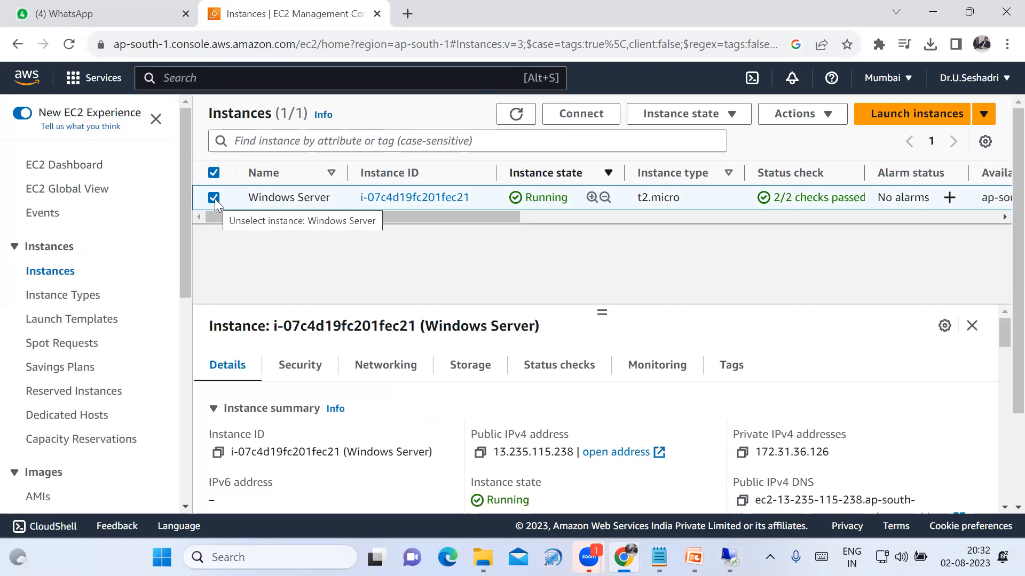
click(696, 124)
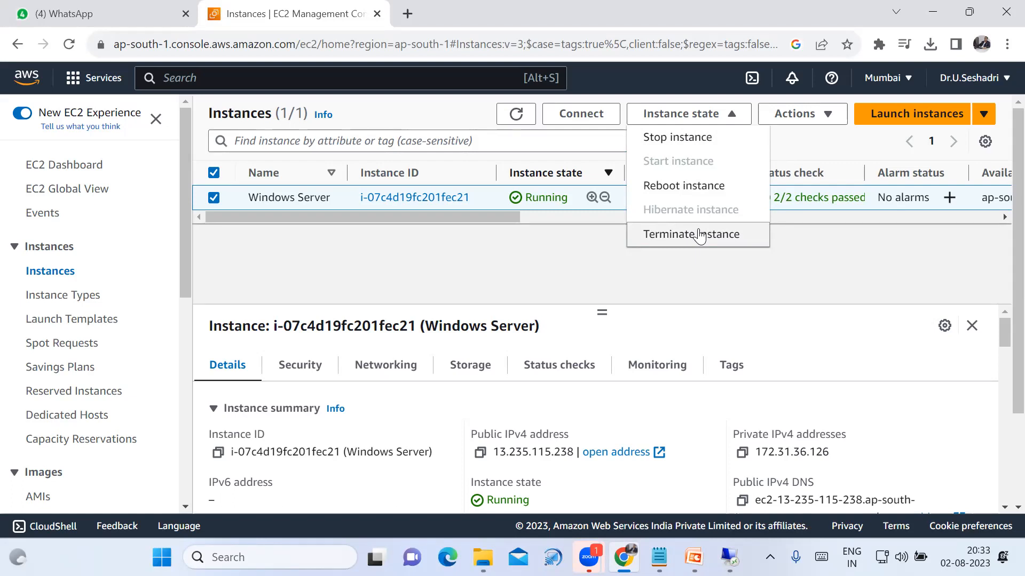
click(701, 141)
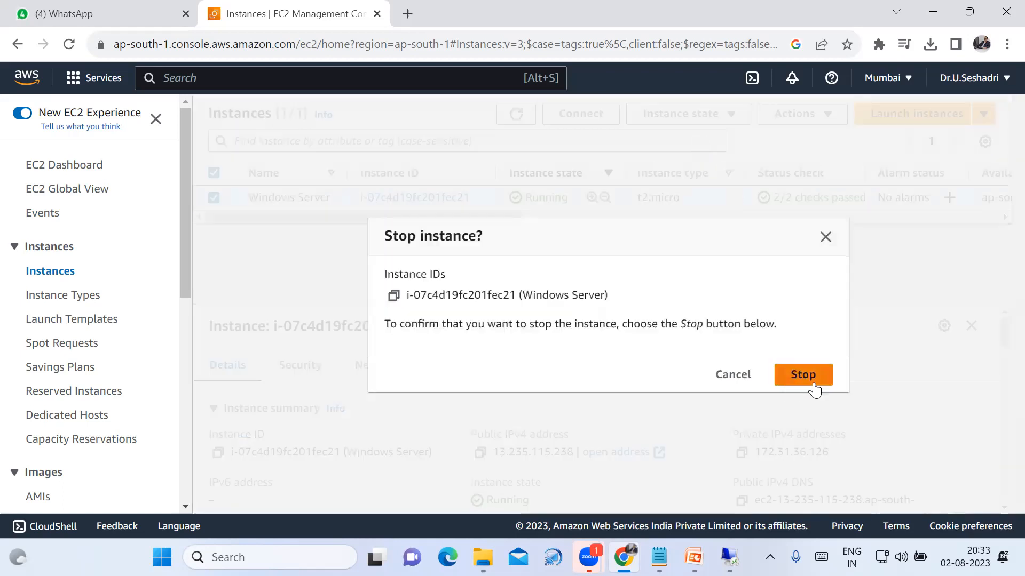
click(813, 384)
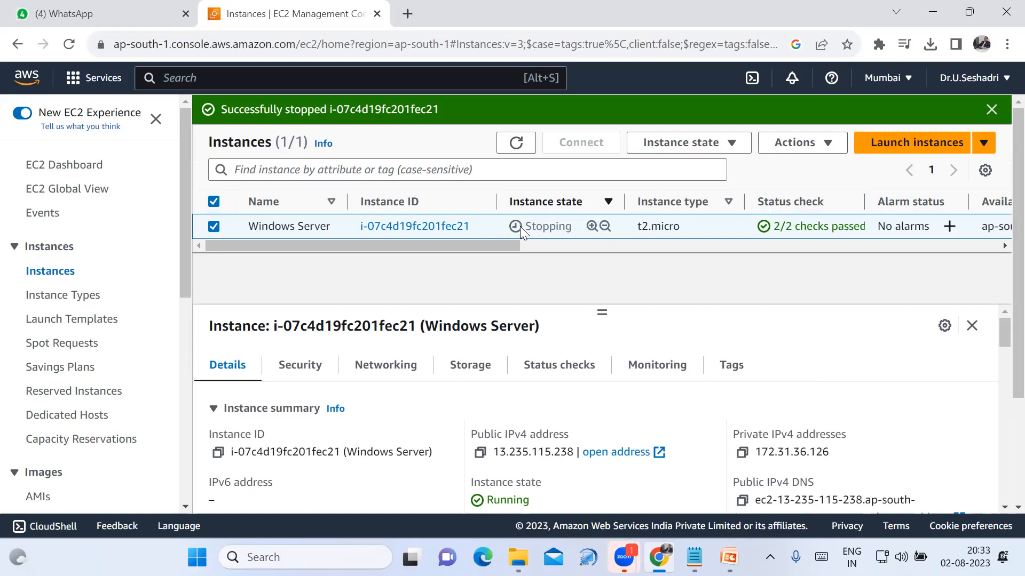
Reload the Instances page, start the stopped Windows Server instance, and dismiss the notification.
click(991, 109)
click(68, 46)
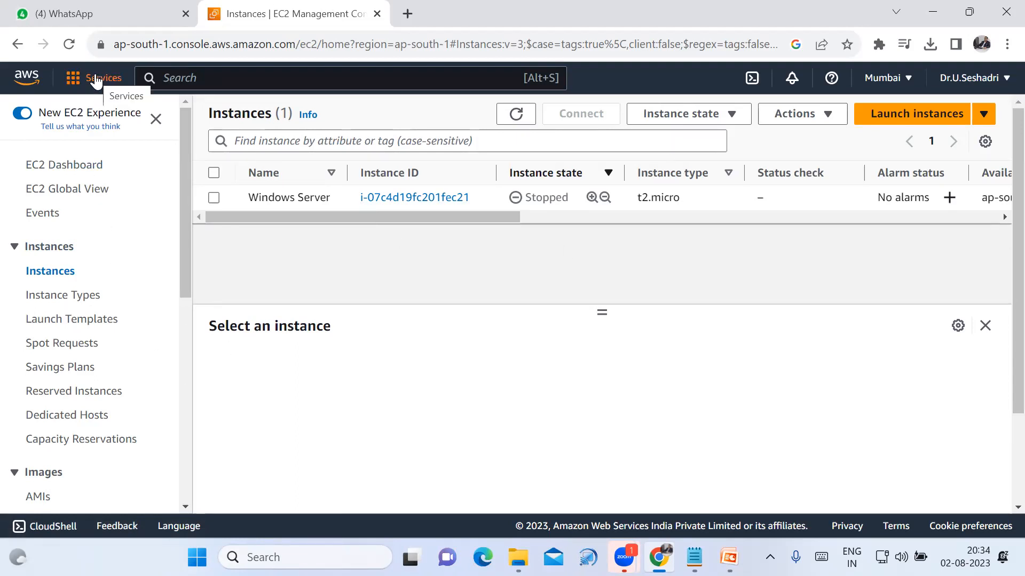
click(214, 198)
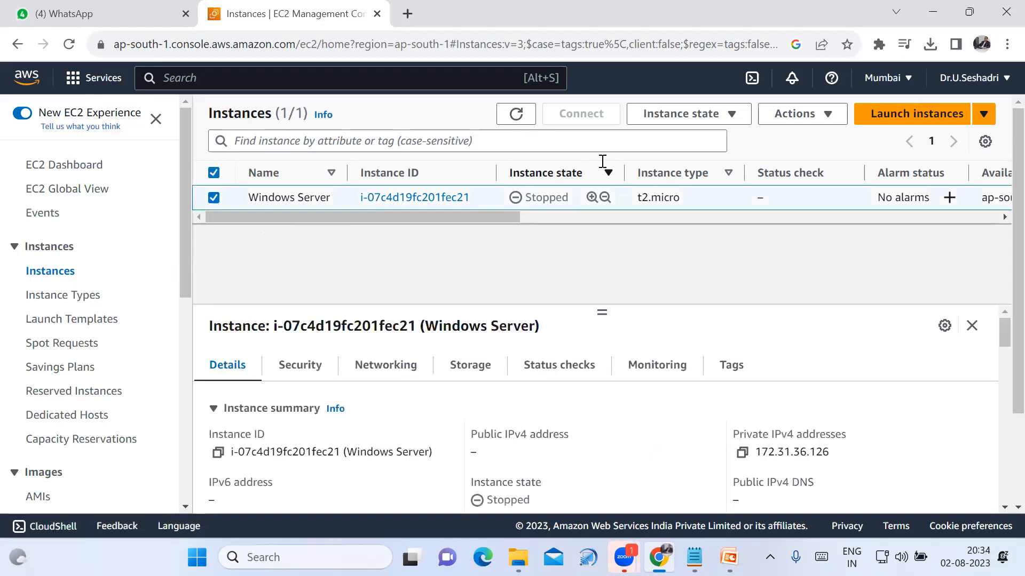
click(707, 118)
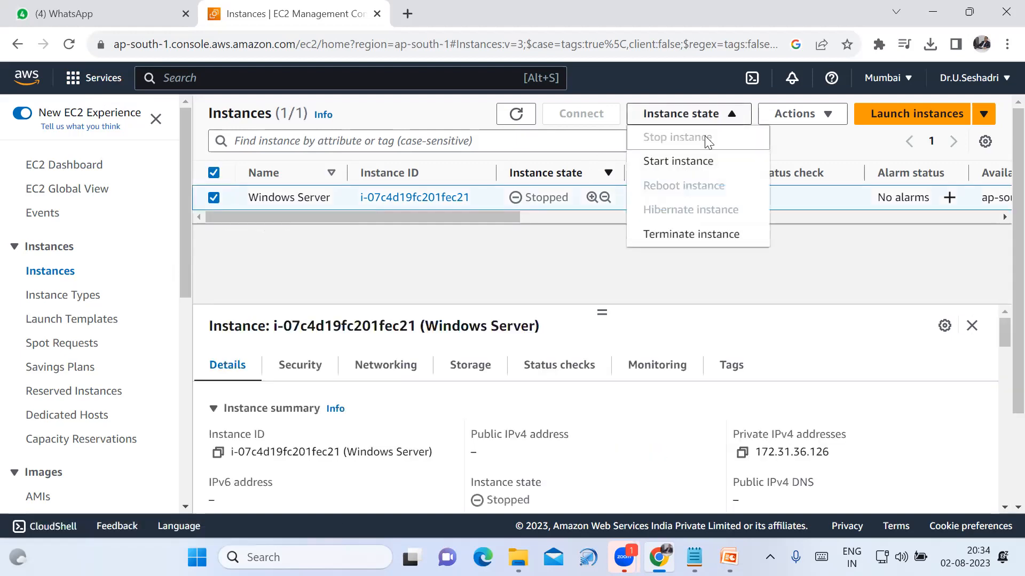
click(690, 164)
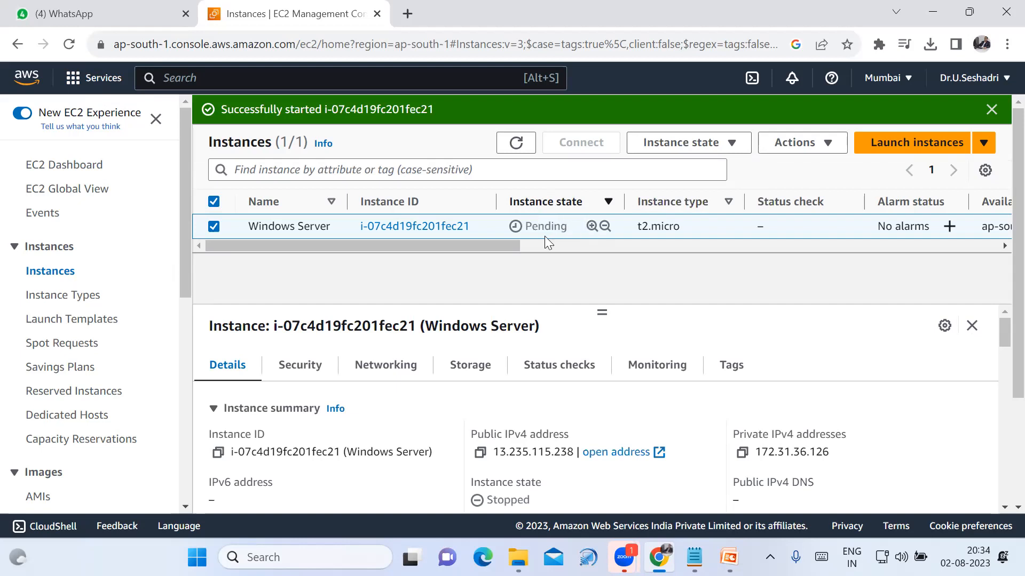
click(991, 109)
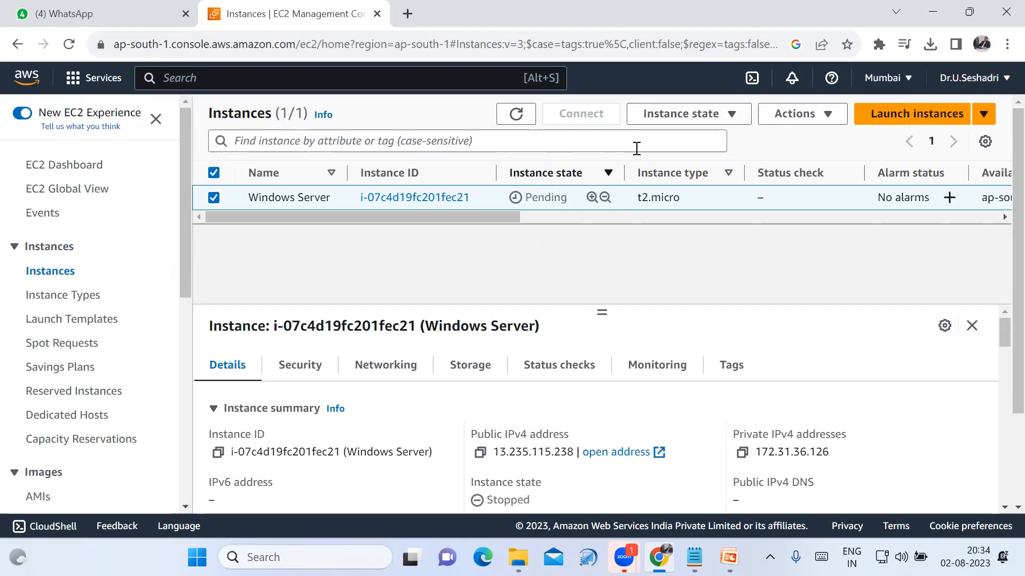
Refresh the instance list and reselect Windows Server to view its current state and public IPv4 address.
click(522, 119)
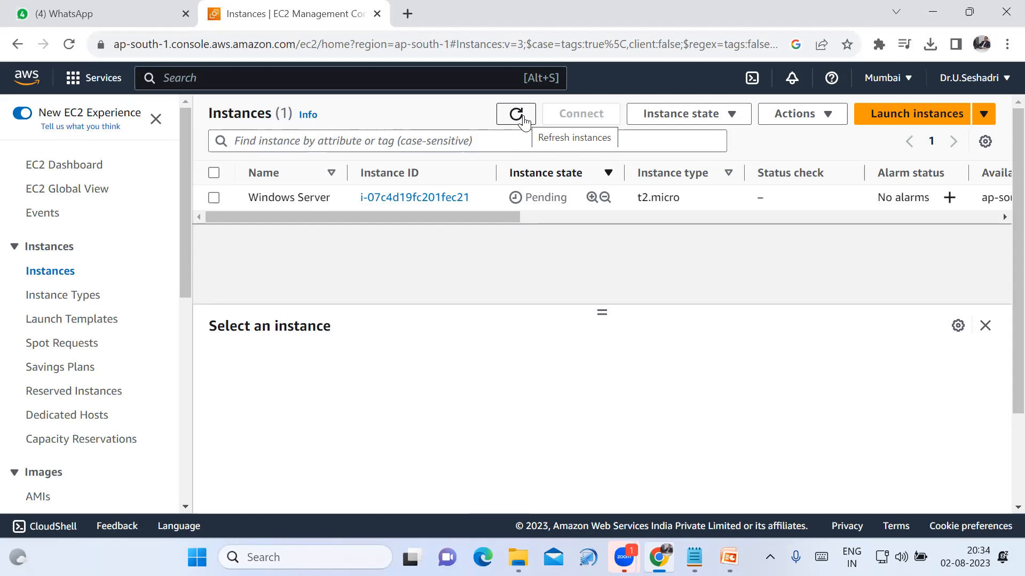
click(520, 124)
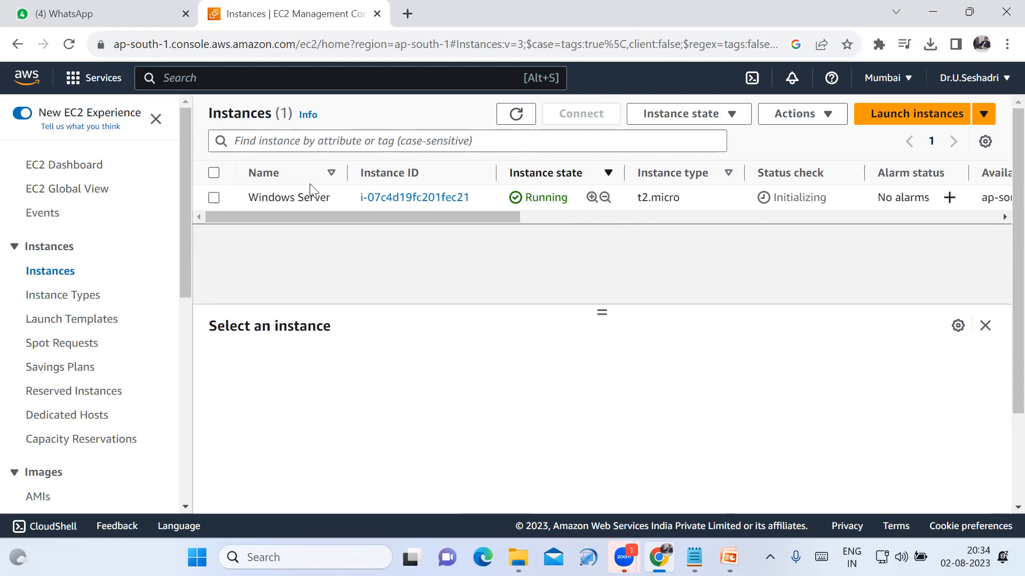
click(213, 198)
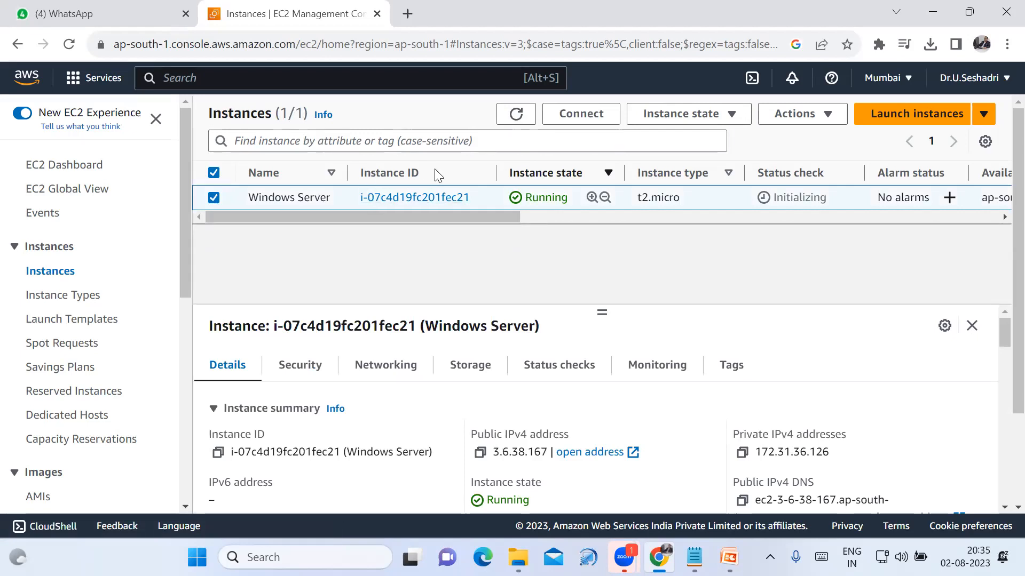
Refresh the instance list again and check the Windows Server's status check column.
drag(508, 219, 574, 231)
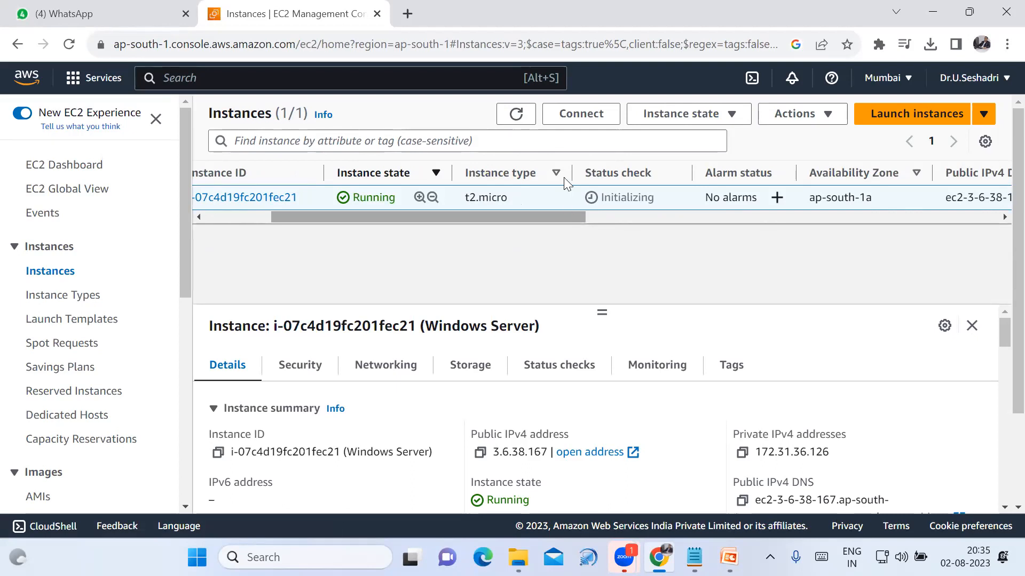
click(516, 114)
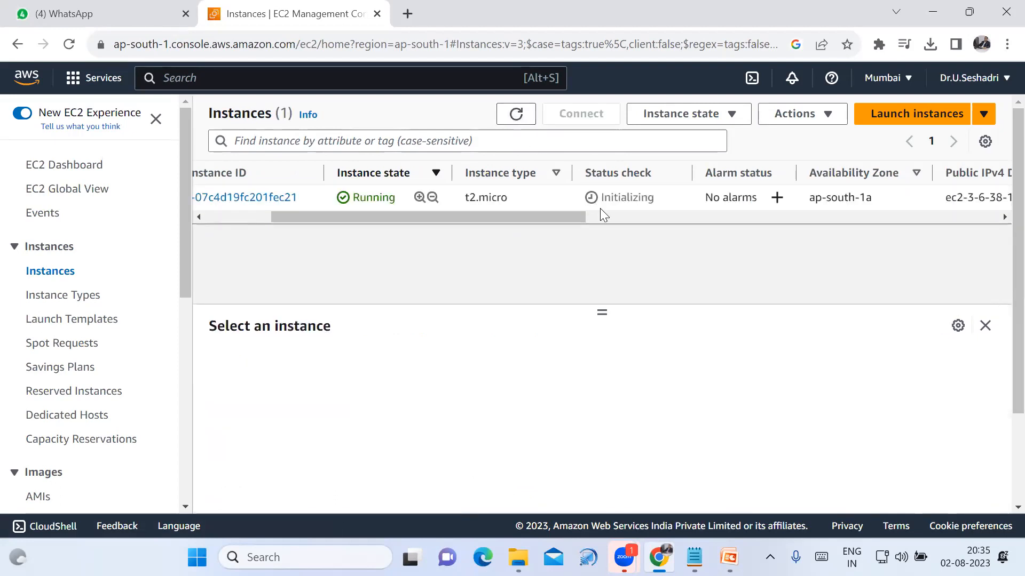
drag(581, 216, 590, 217)
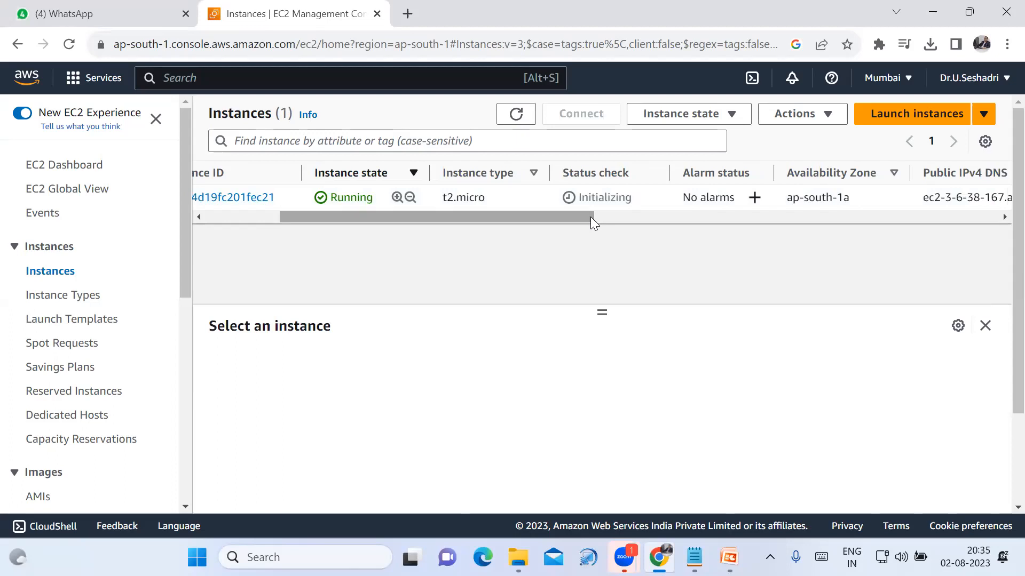
click(517, 116)
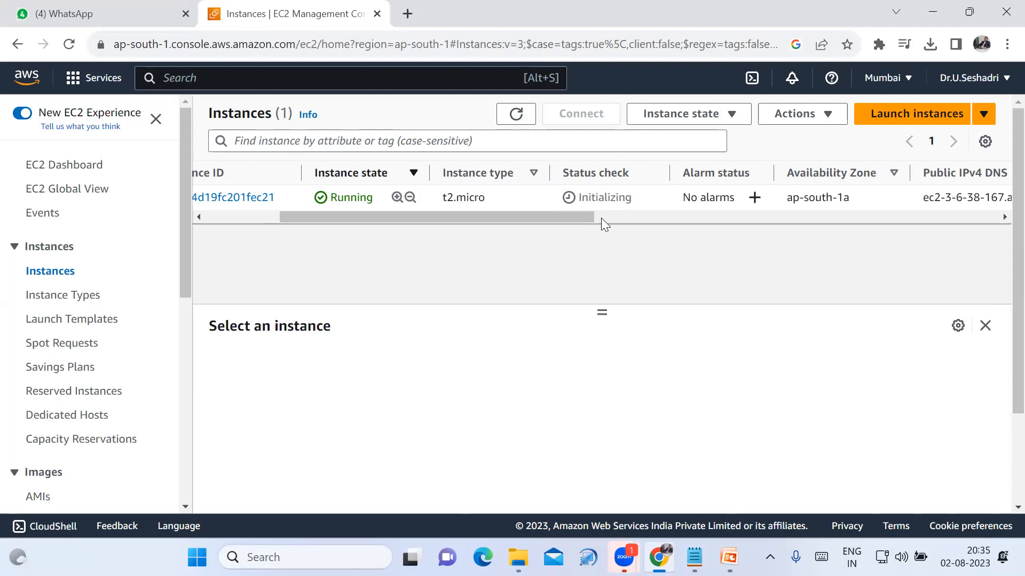
Review the Windows Server's remaining columns, from availability zone and public IPv4 DNS through security group, key name and launch time.
drag(595, 218, 628, 217)
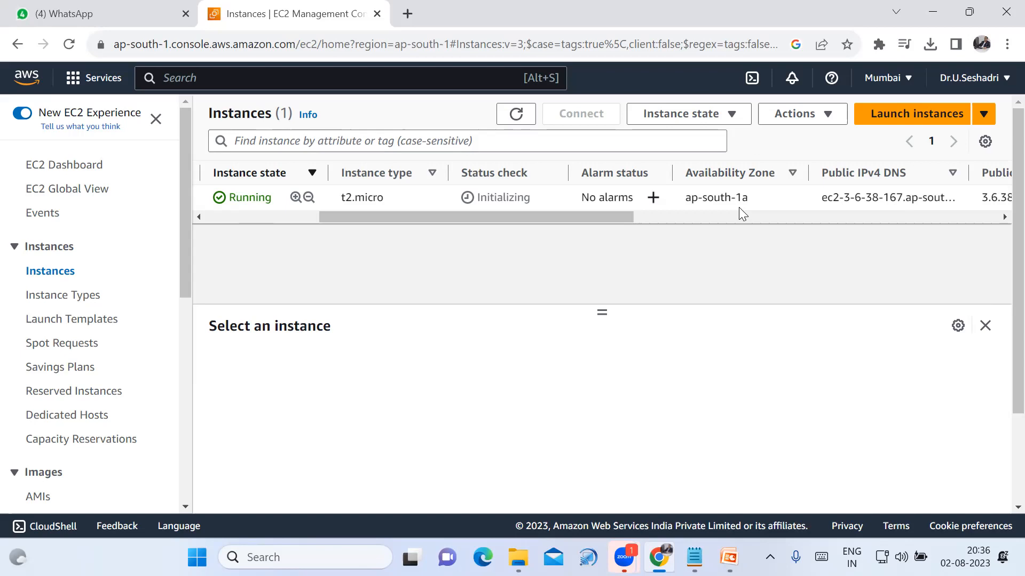
drag(629, 219, 688, 215)
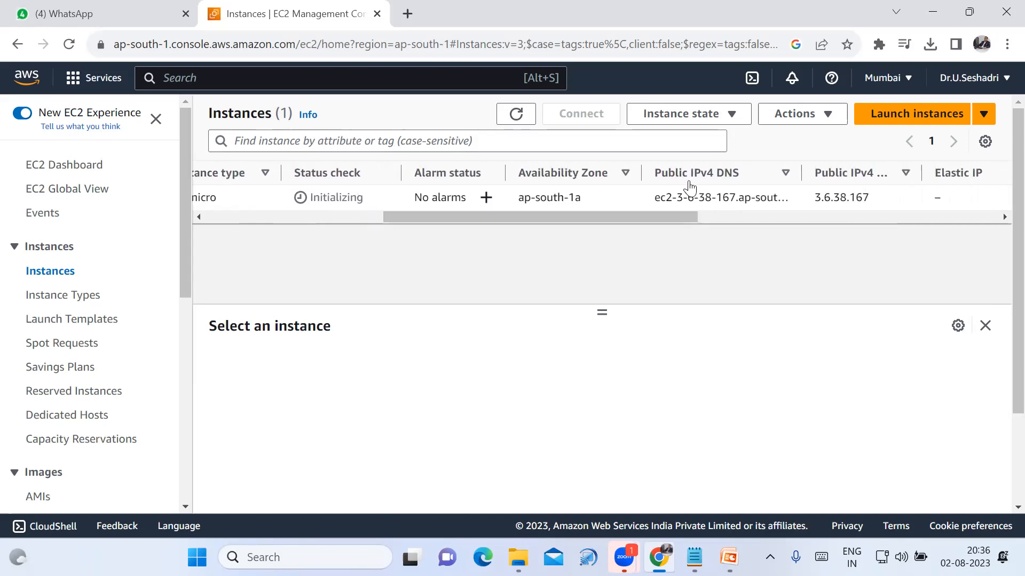
drag(684, 218, 757, 215)
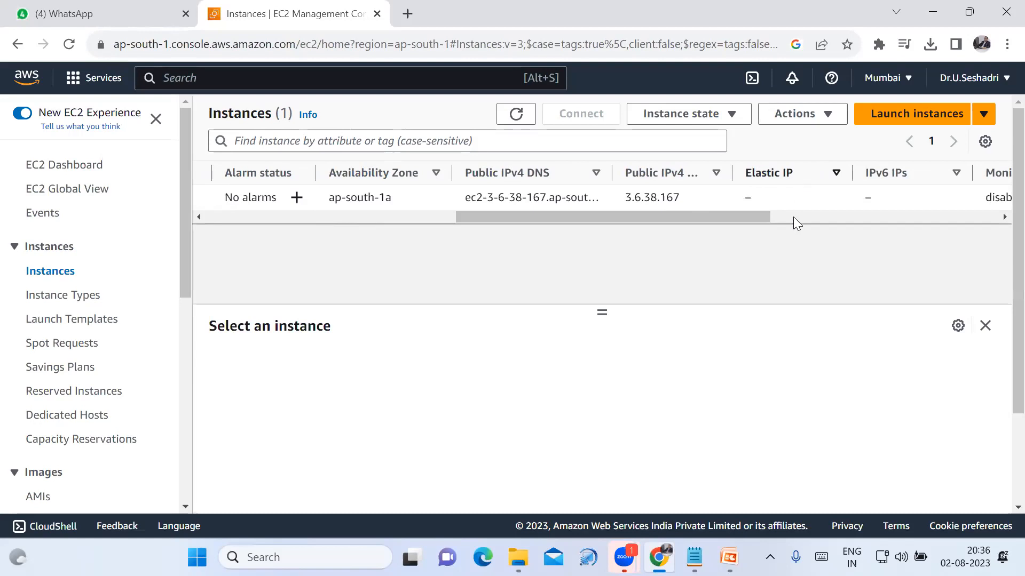
drag(762, 218, 858, 218)
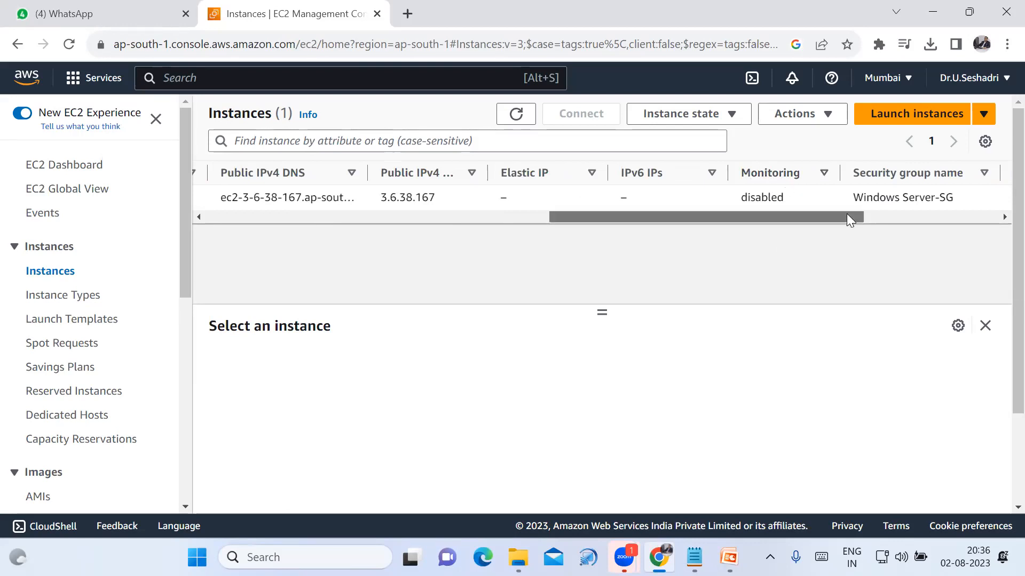
drag(846, 214, 932, 221)
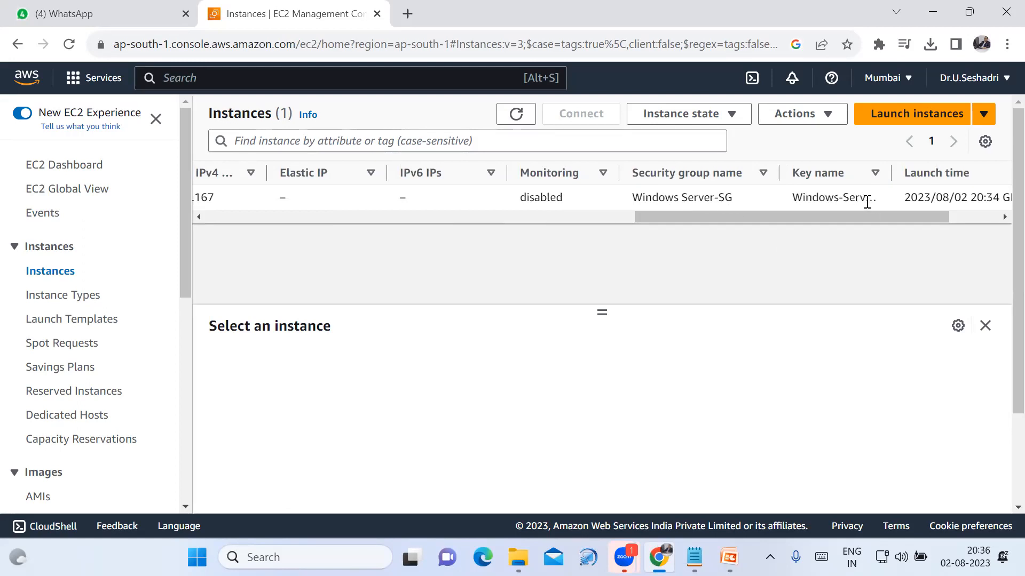
drag(909, 218, 957, 221)
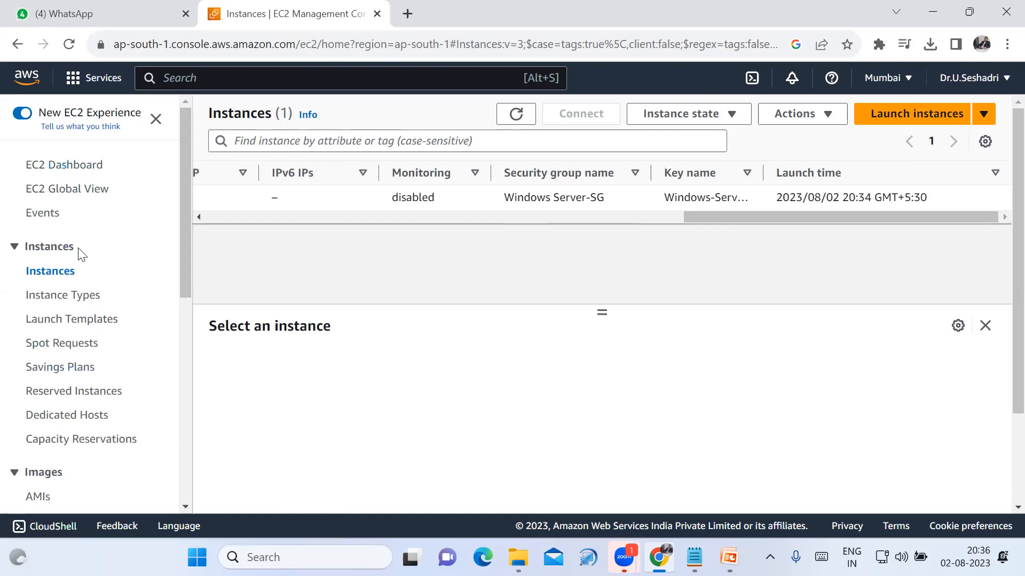
View the key pairs from the EC2 Dashboard and return to the dashboard.
click(85, 171)
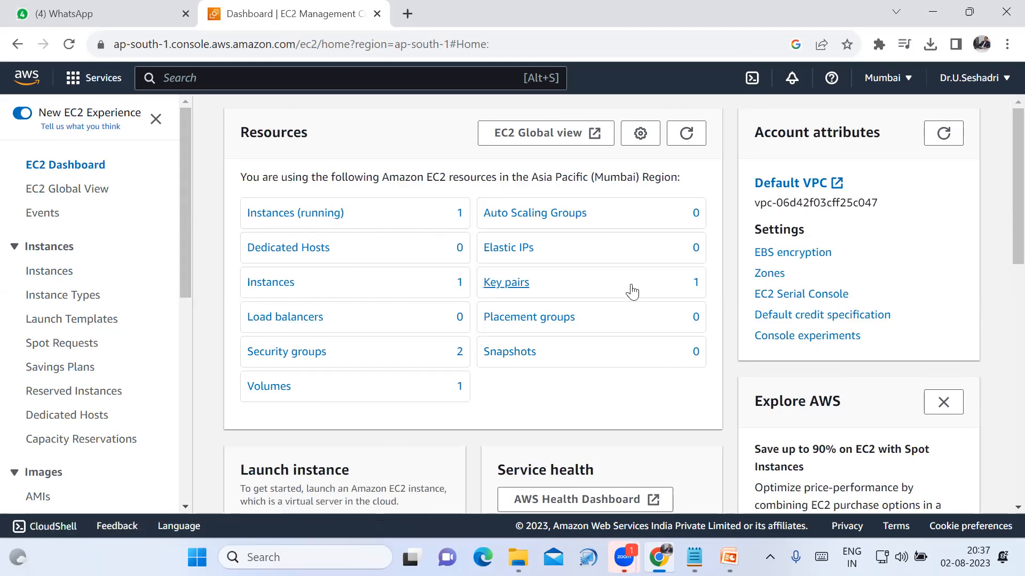
click(523, 287)
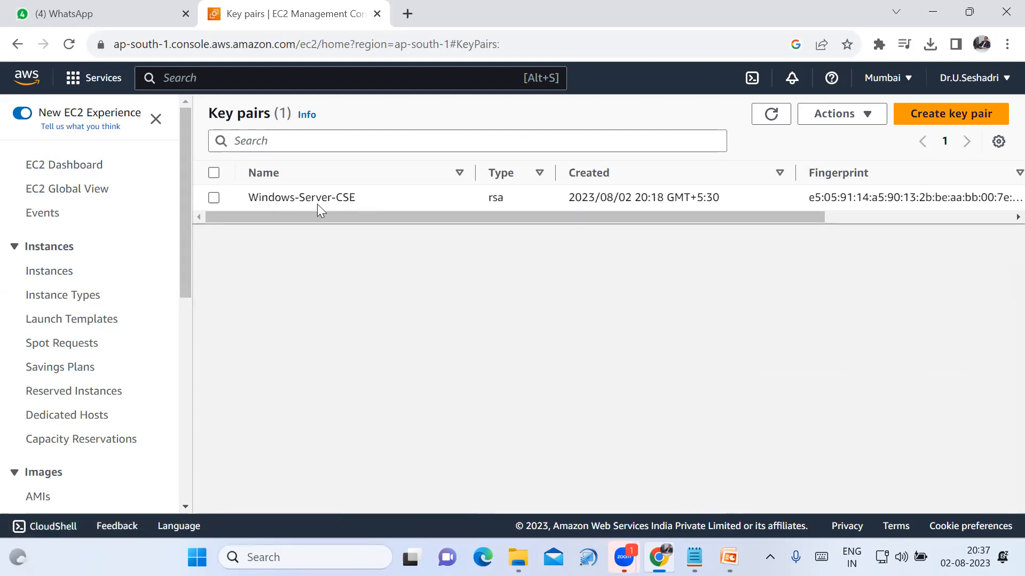
click(31, 165)
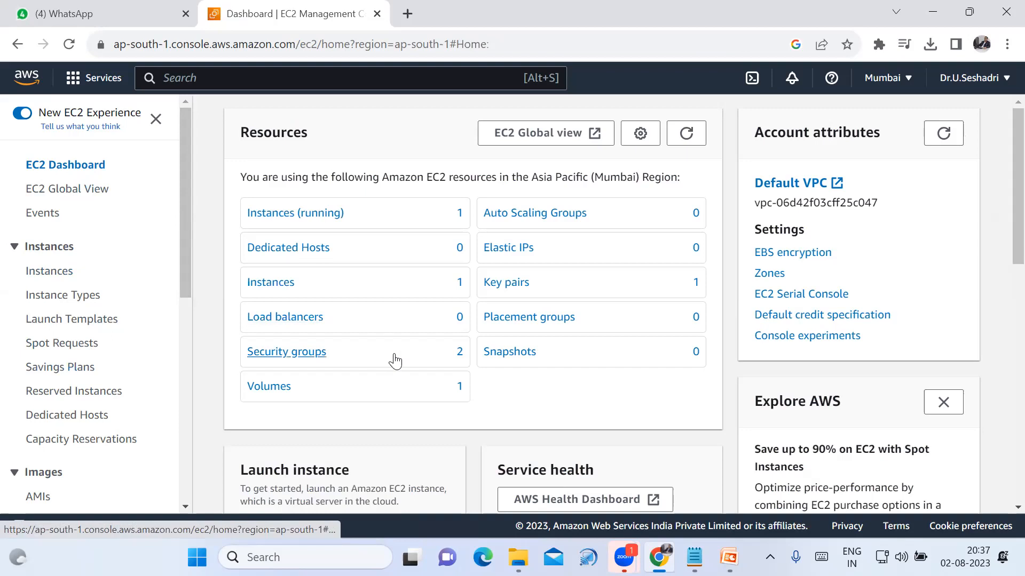
View the security groups, switch the selection from default to Windows Server-SG, and return to the EC2 Dashboard.
click(313, 356)
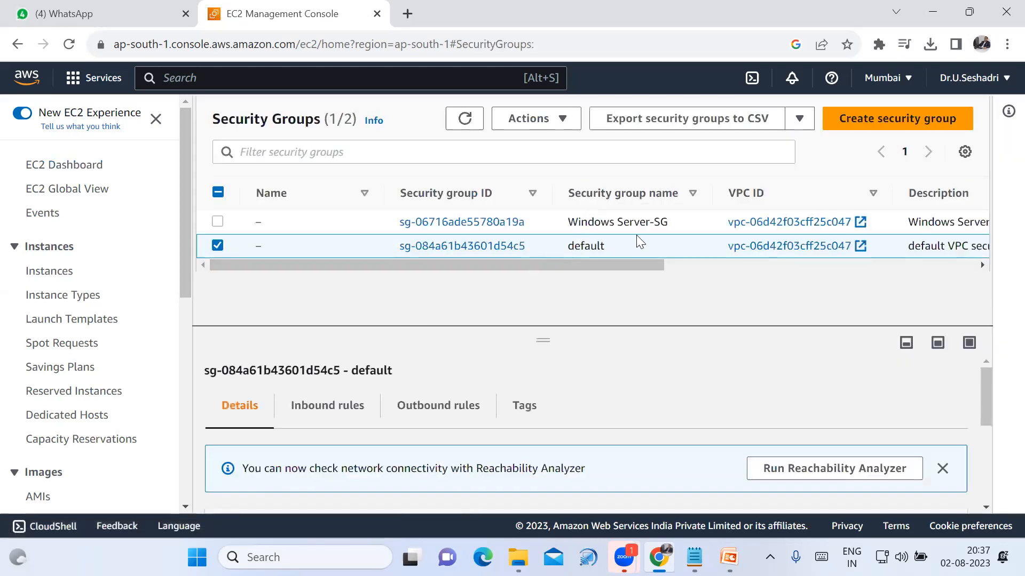
drag(563, 223, 669, 221)
drag(573, 246, 615, 246)
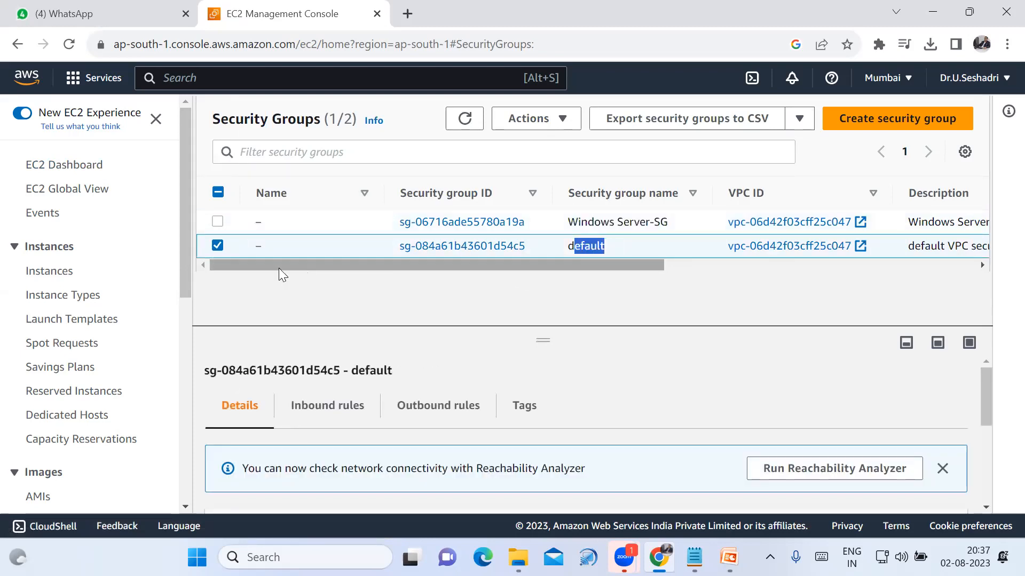
click(217, 247)
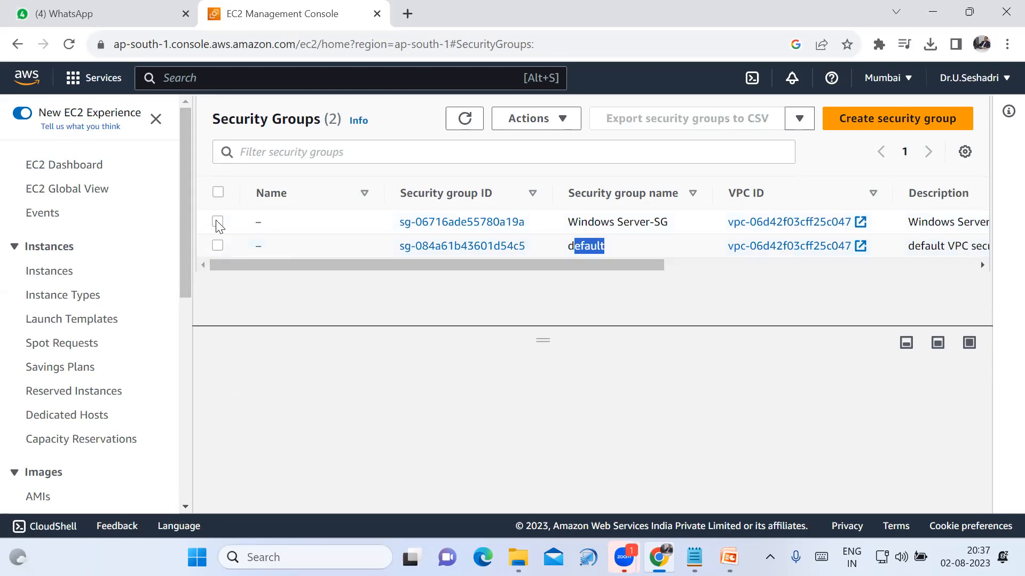
click(217, 222)
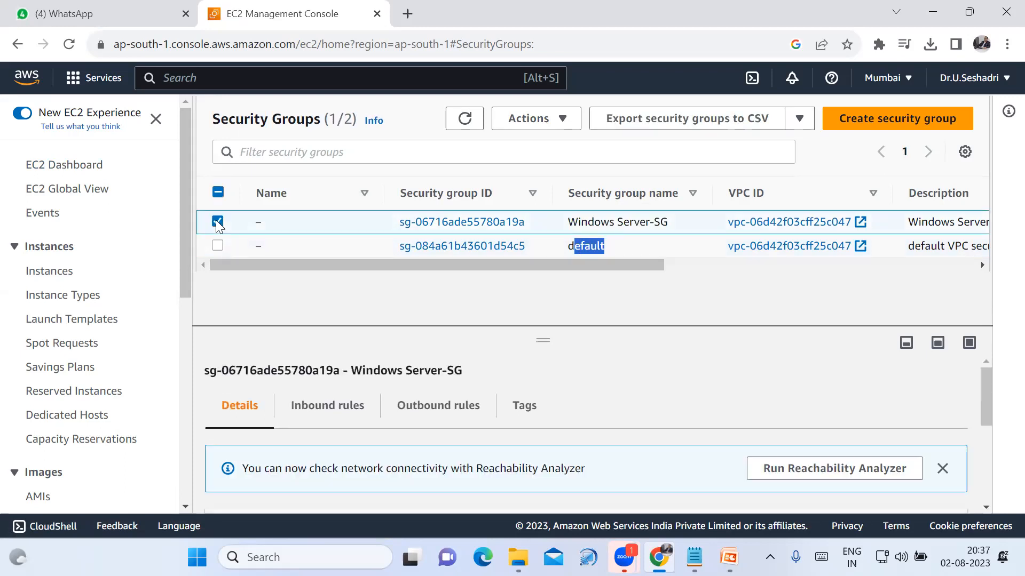
click(90, 166)
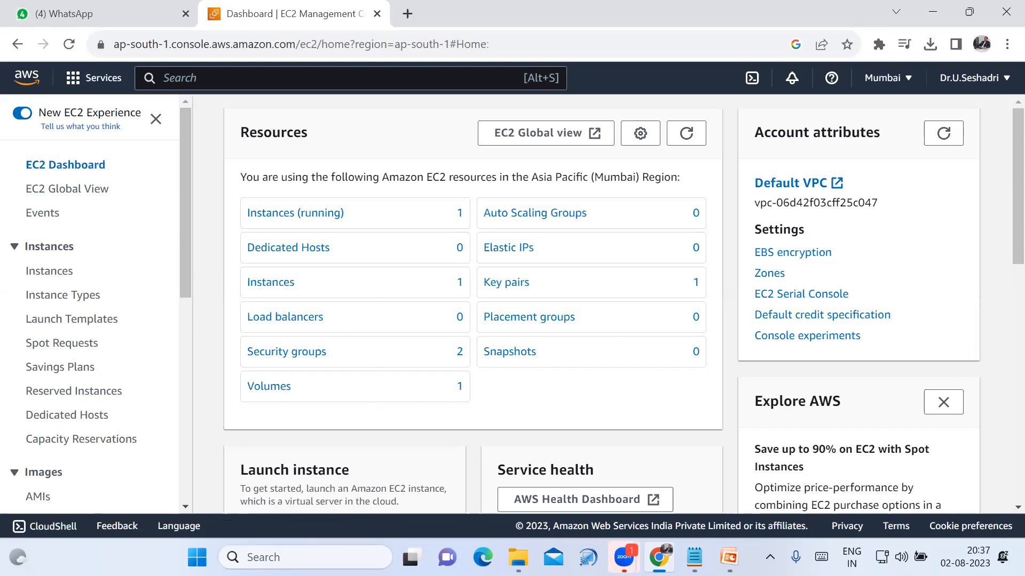
Minimize the browser, PowerPoint and Downloads windows to reveal the local desktop.
click(378, 555)
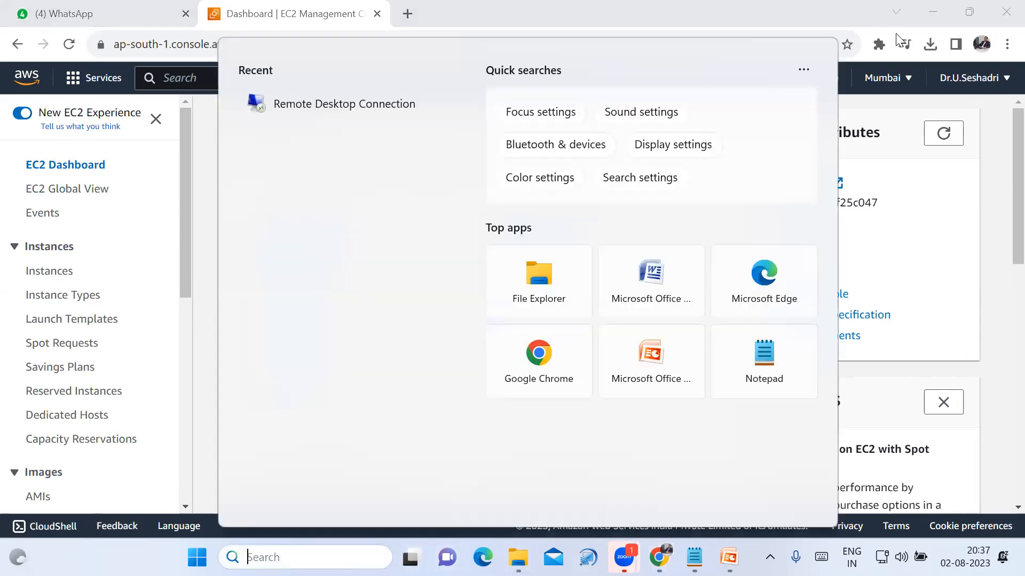
click(947, 101)
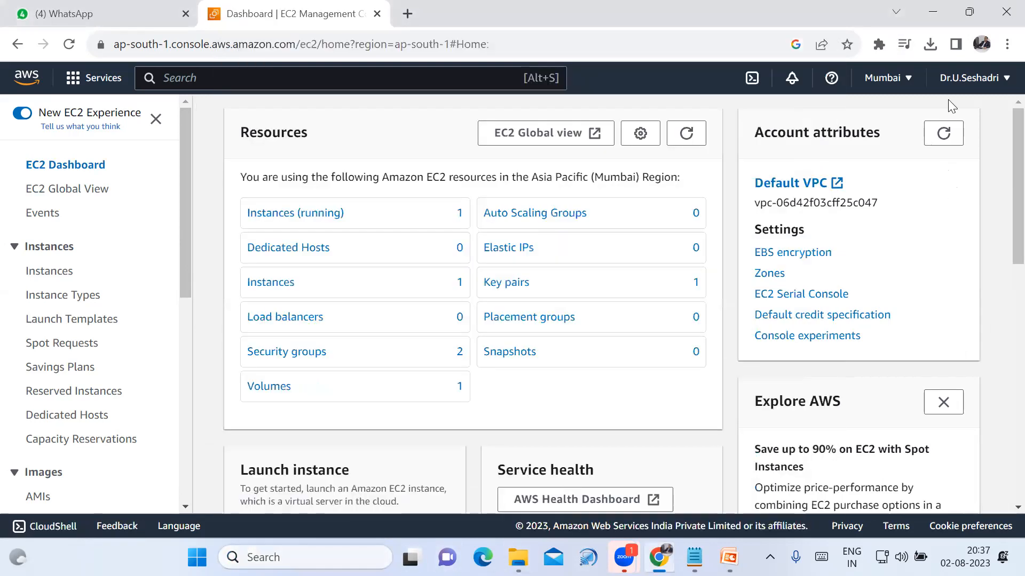
click(939, 12)
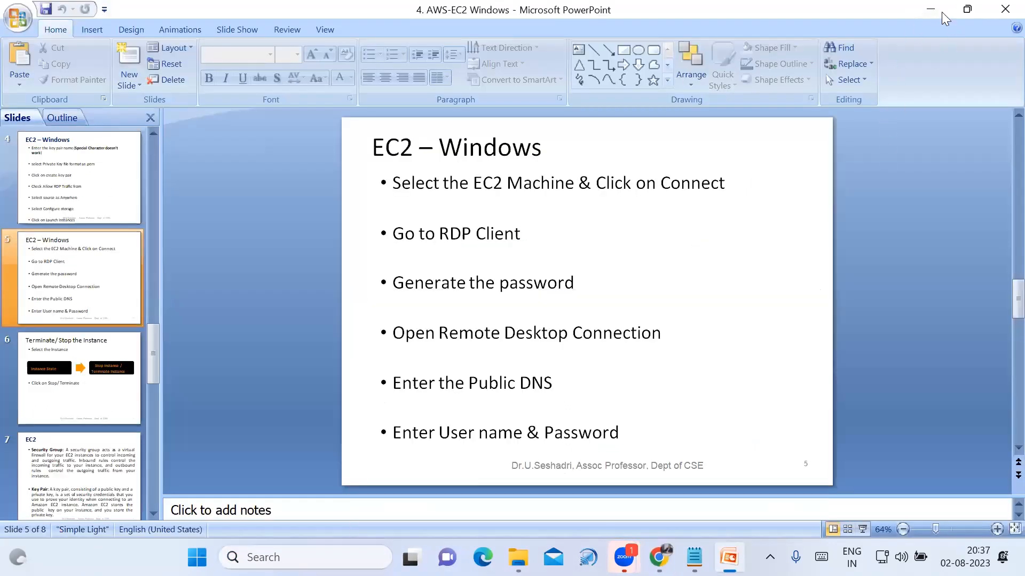
click(933, 8)
click(927, 10)
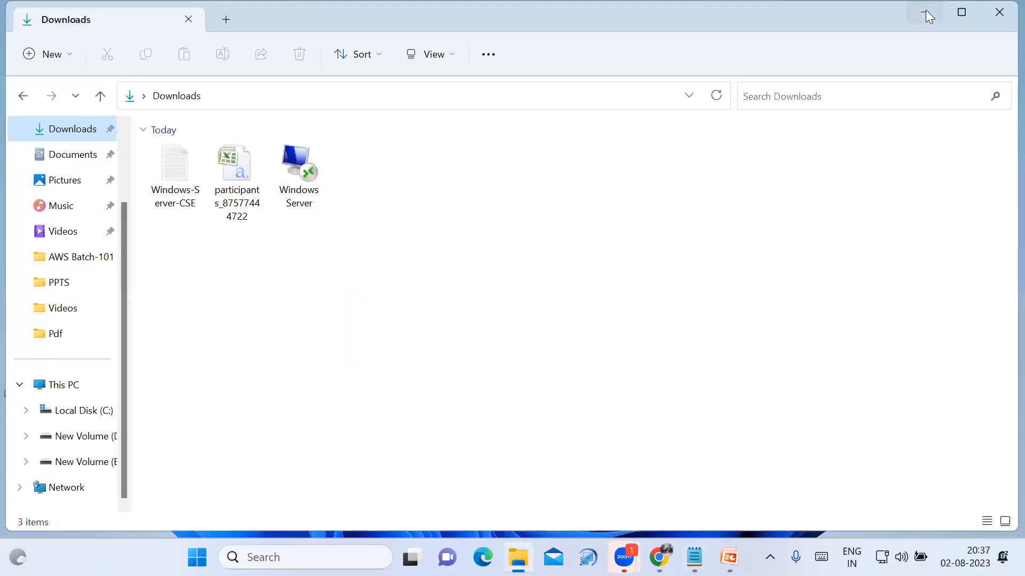
click(927, 13)
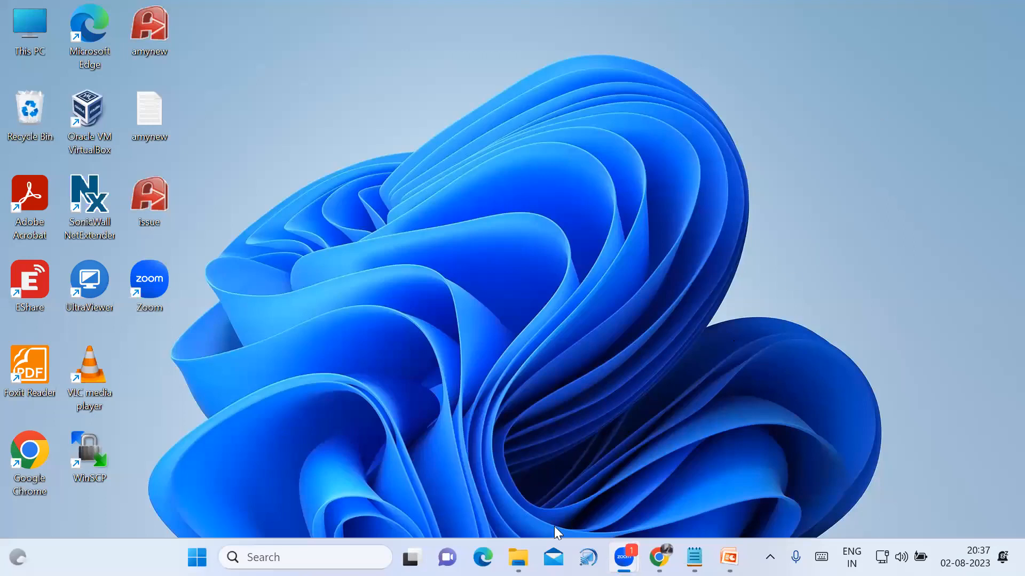
click(315, 557)
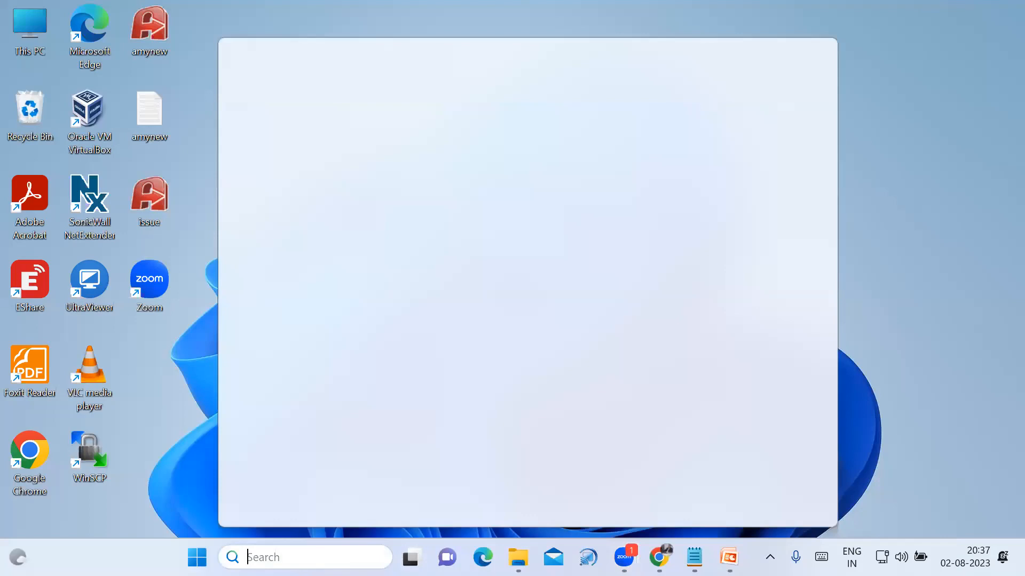
click(856, 286)
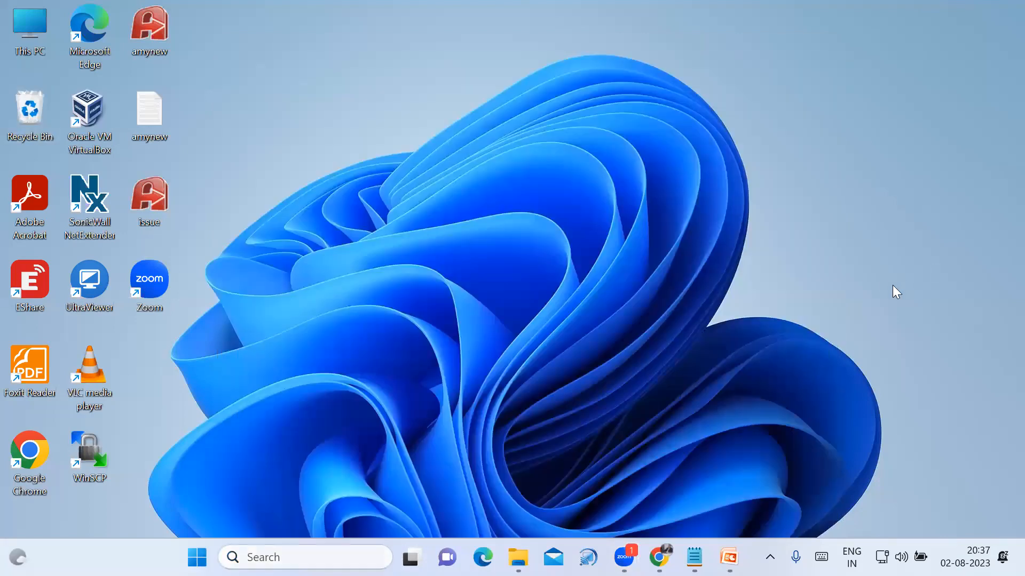
click(328, 555)
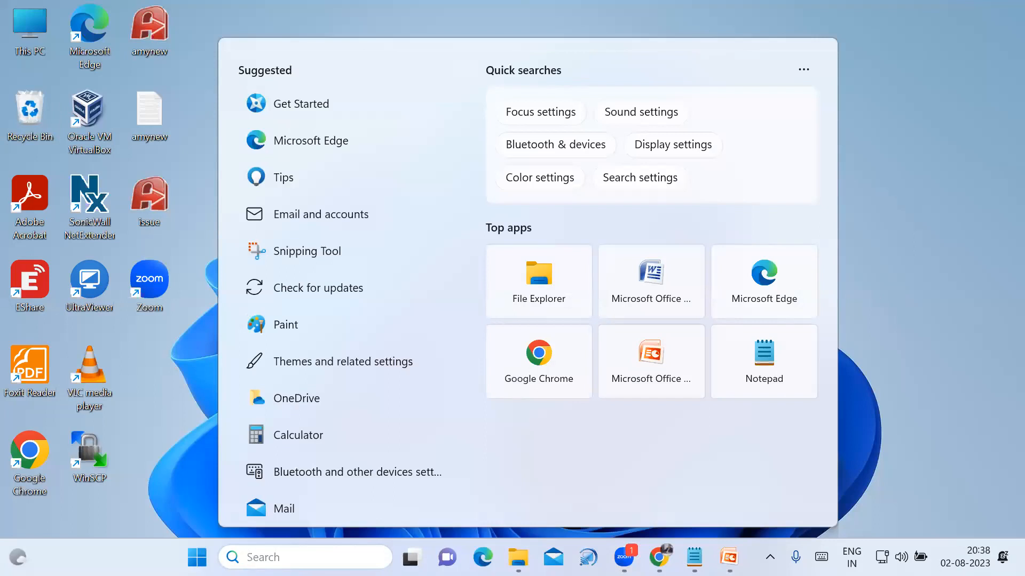
text(re)
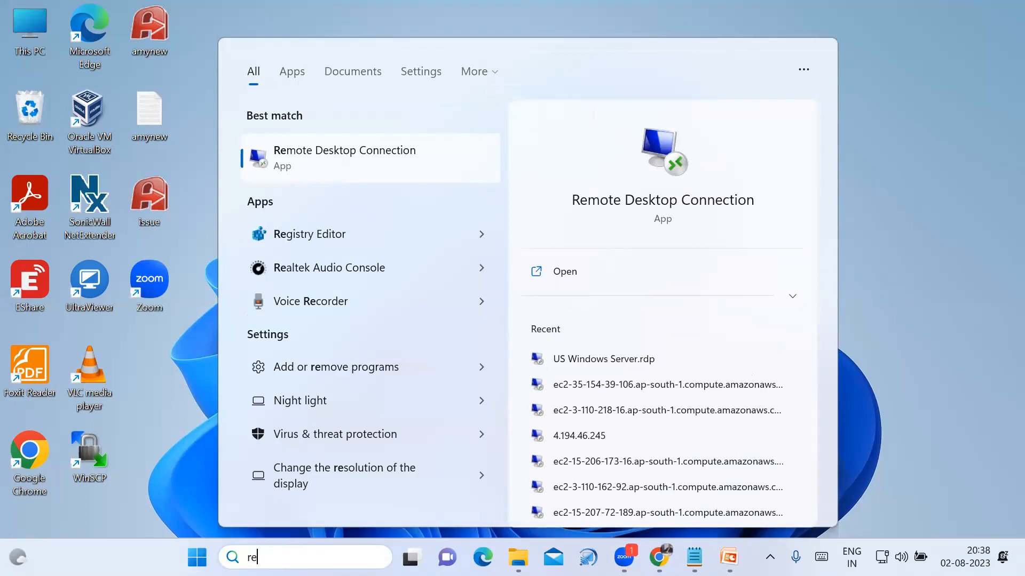
click(921, 288)
Try to connect to the server using the Windows Server remote desktop file in Downloads.
click(517, 557)
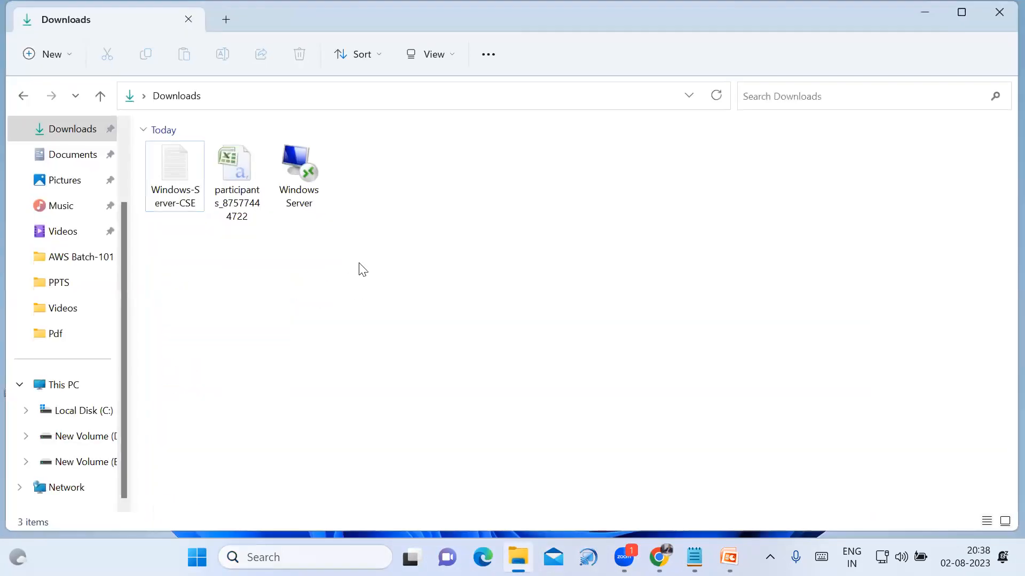
click(313, 179)
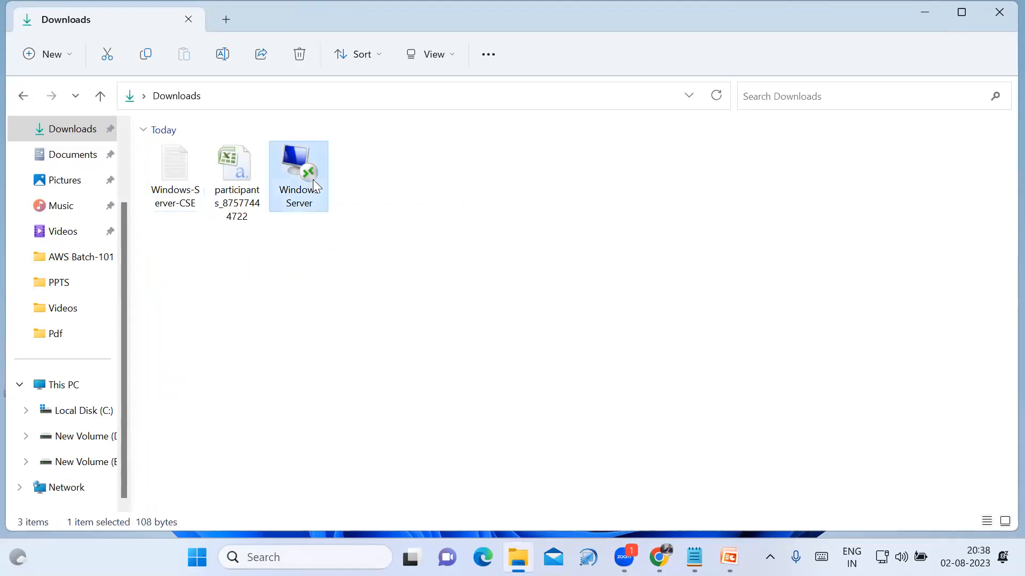
double_click(313, 179)
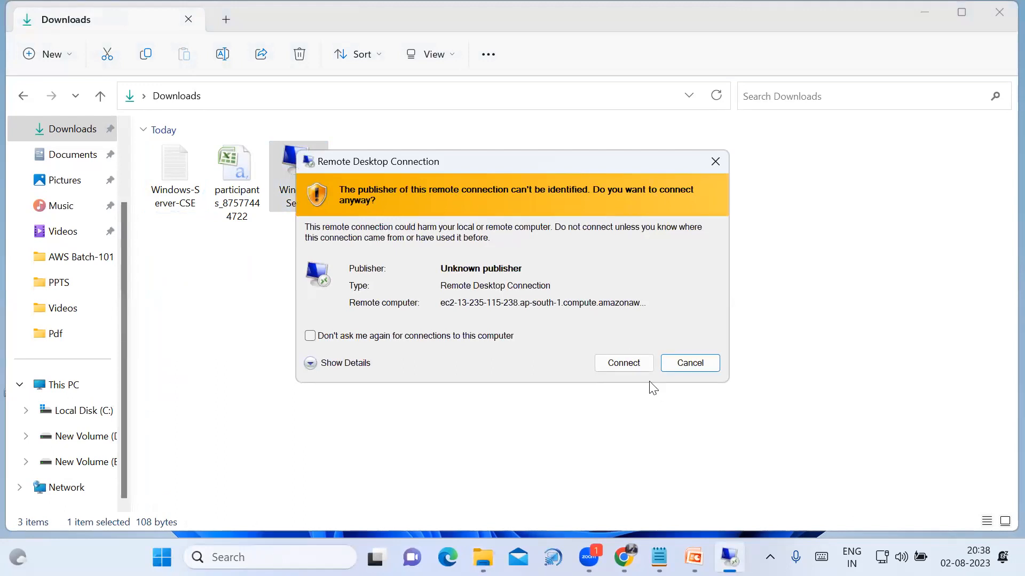
click(623, 363)
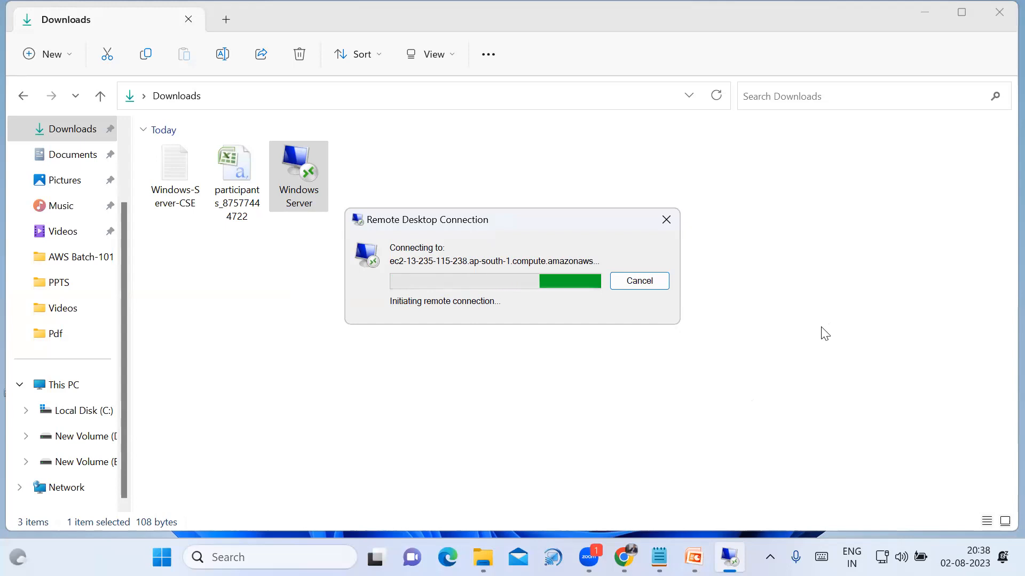
Switch to the browser to check the Windows Server's state in the EC2 instances list, and return to the Downloads folder.
click(624, 557)
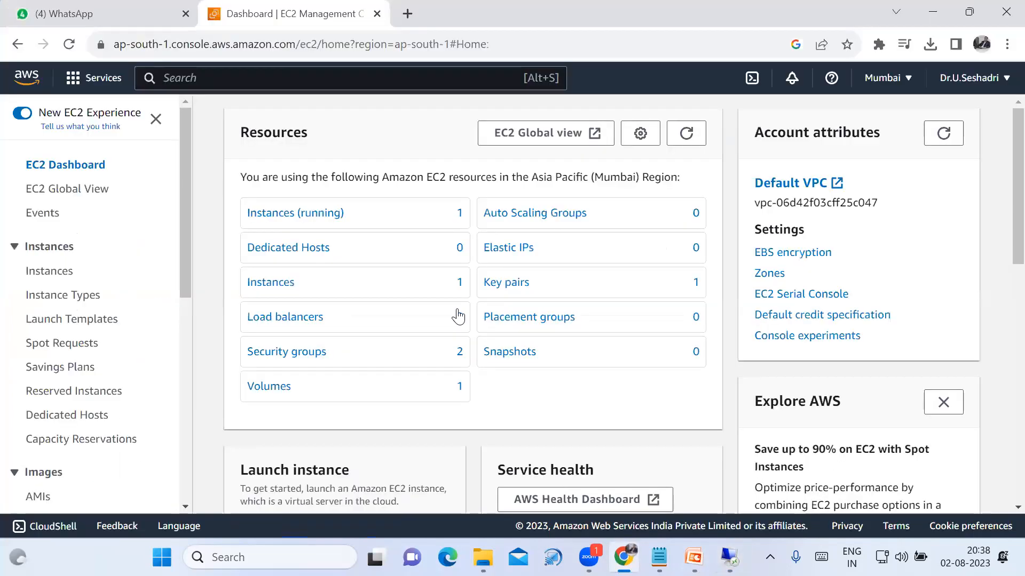
click(69, 273)
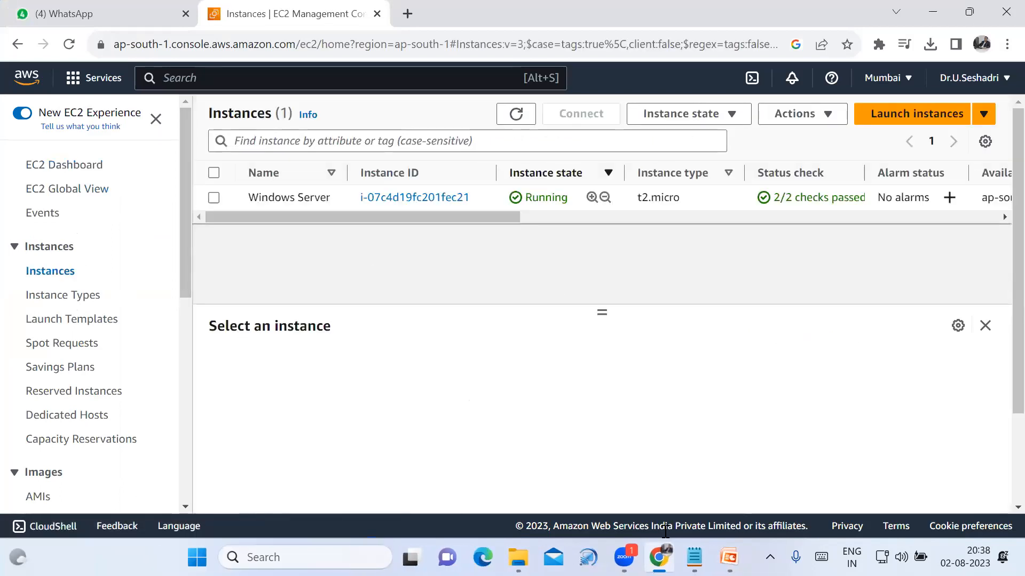
click(931, 12)
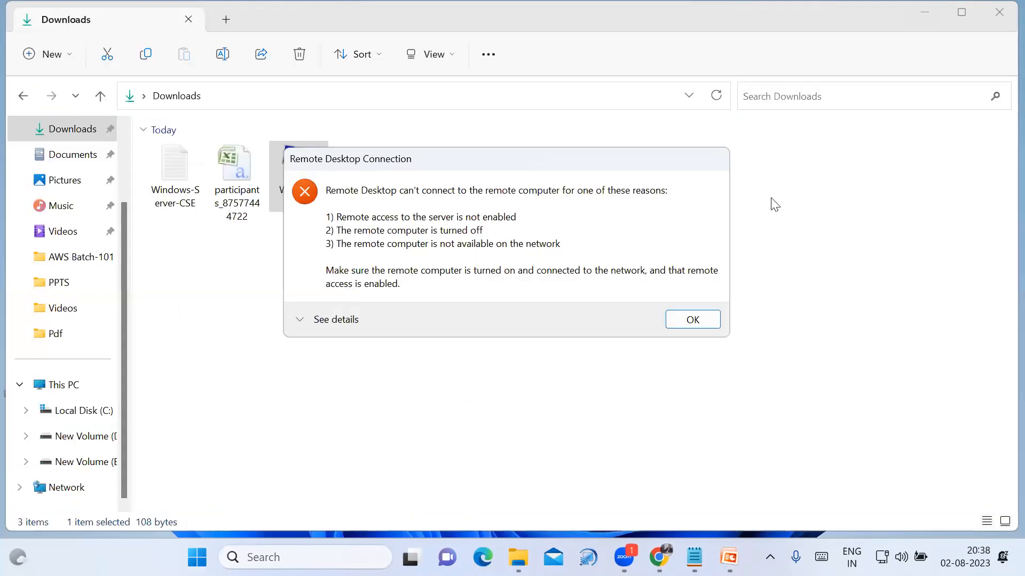
Dismiss the connection error and retry connecting with the same Windows Server remote desktop file.
click(692, 322)
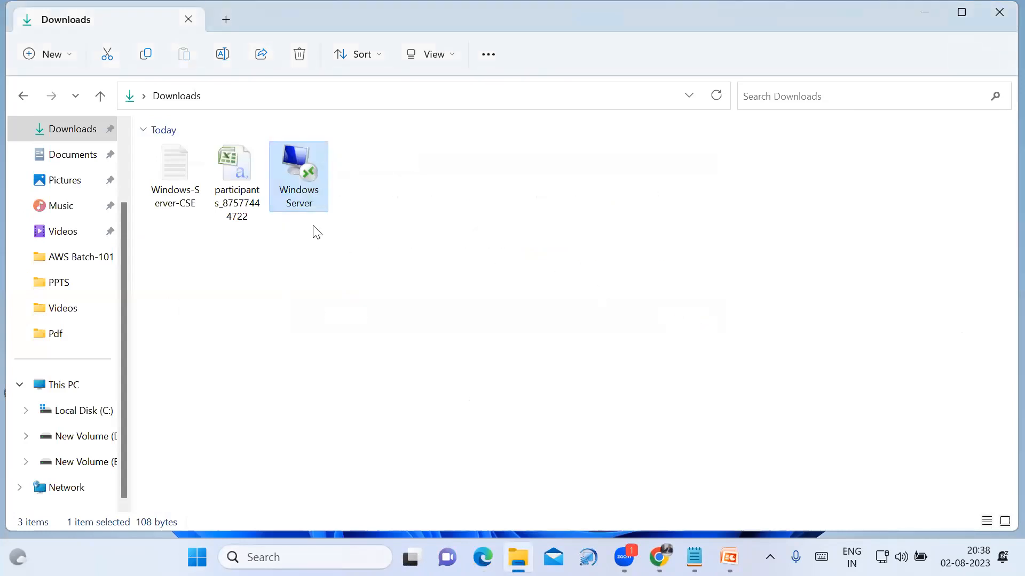
double_click(302, 190)
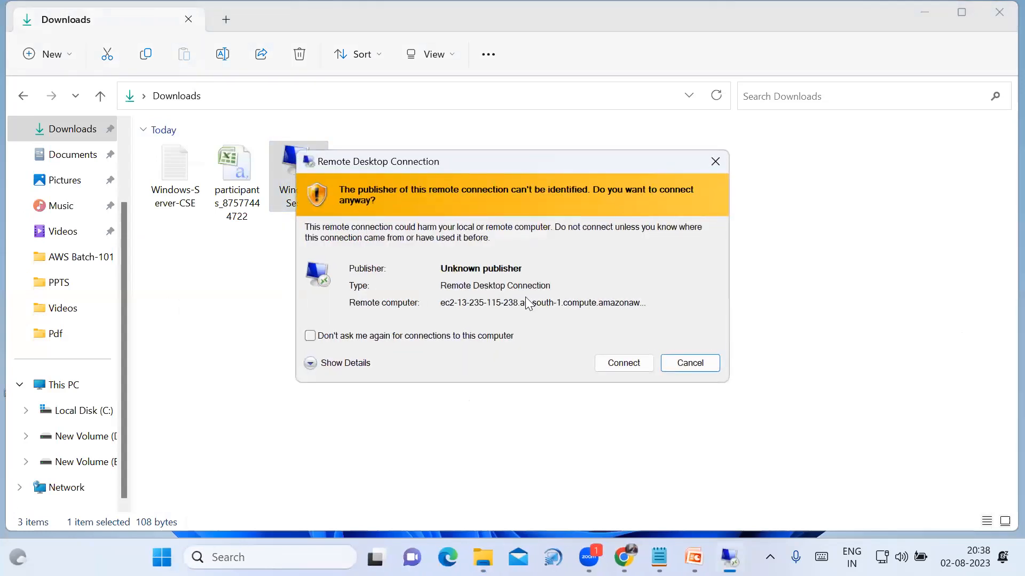
click(615, 365)
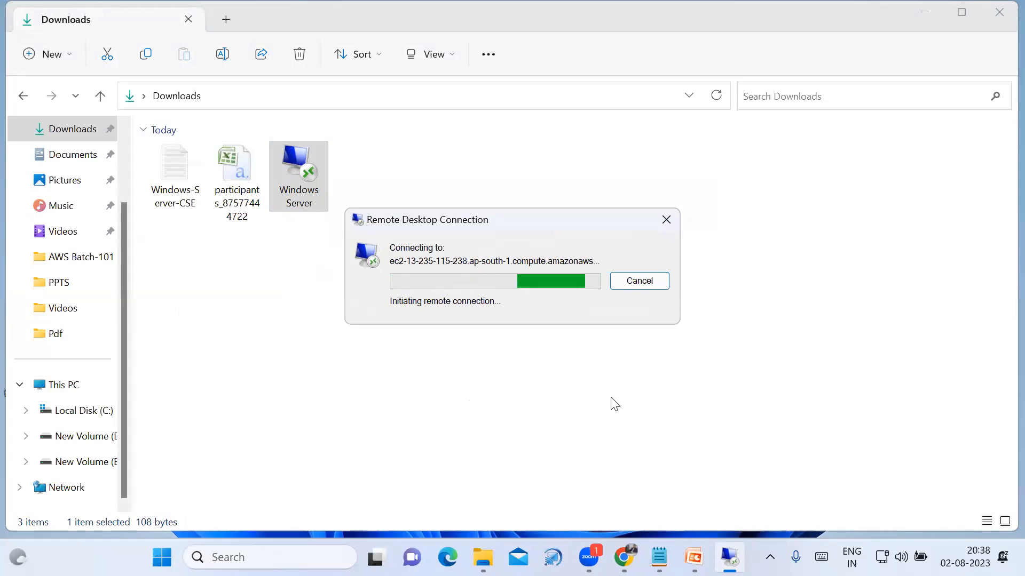
Review the saved server connection details in the Notepad launch notes and dismiss the Remote Desktop error.
mouse_move(660, 557)
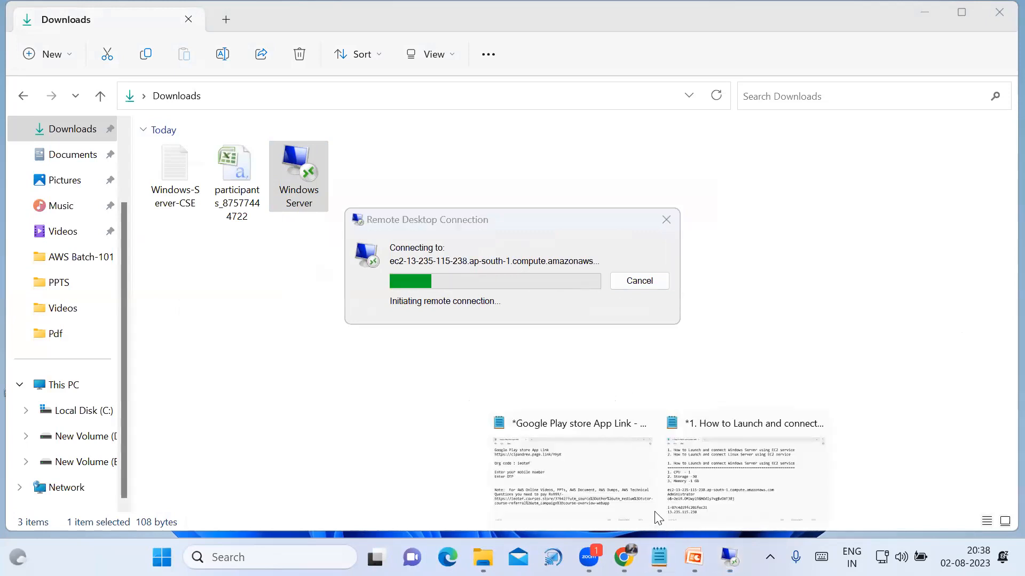
click(690, 495)
scroll(529, 348, down, 1)
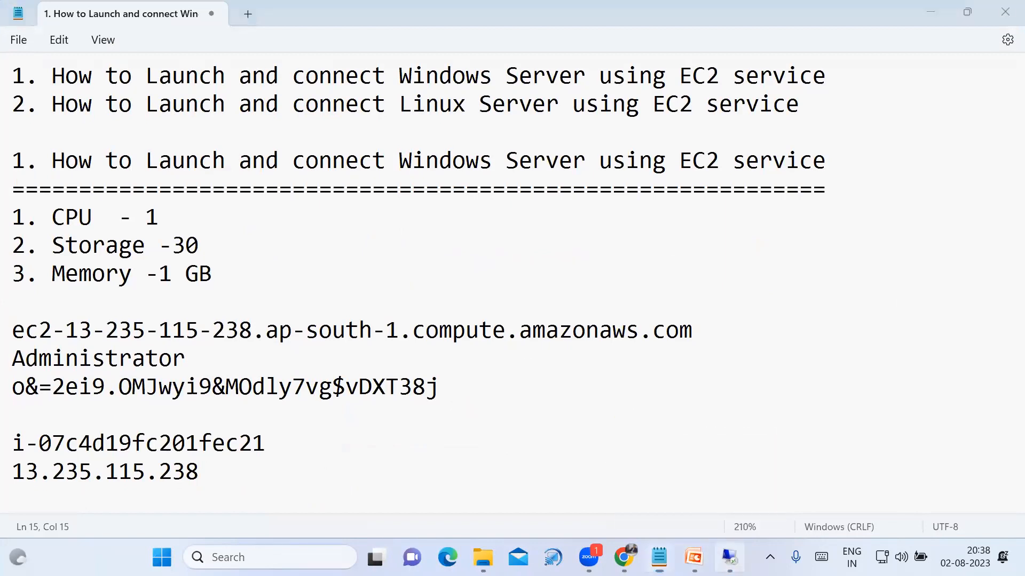
click(729, 558)
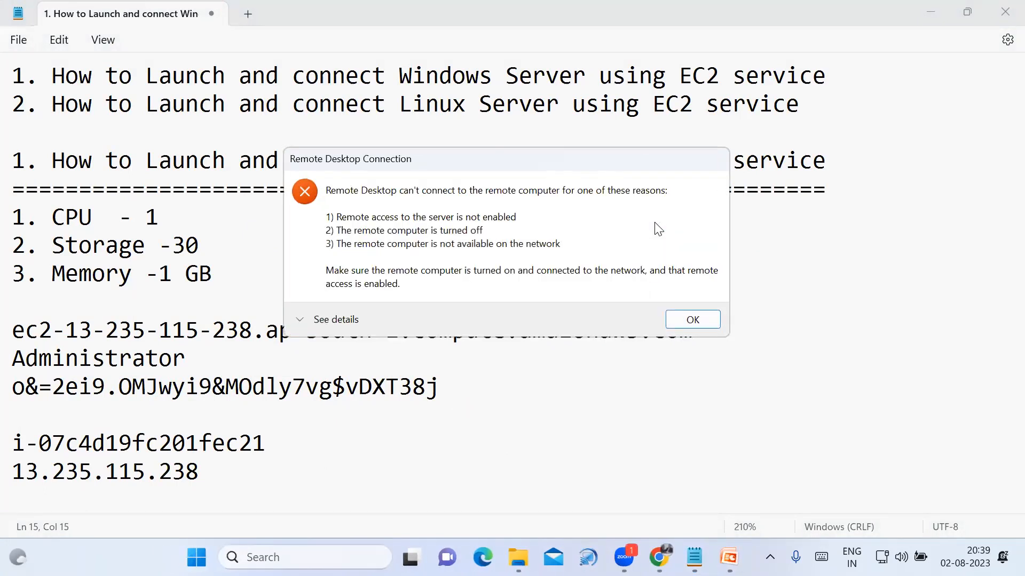
click(693, 319)
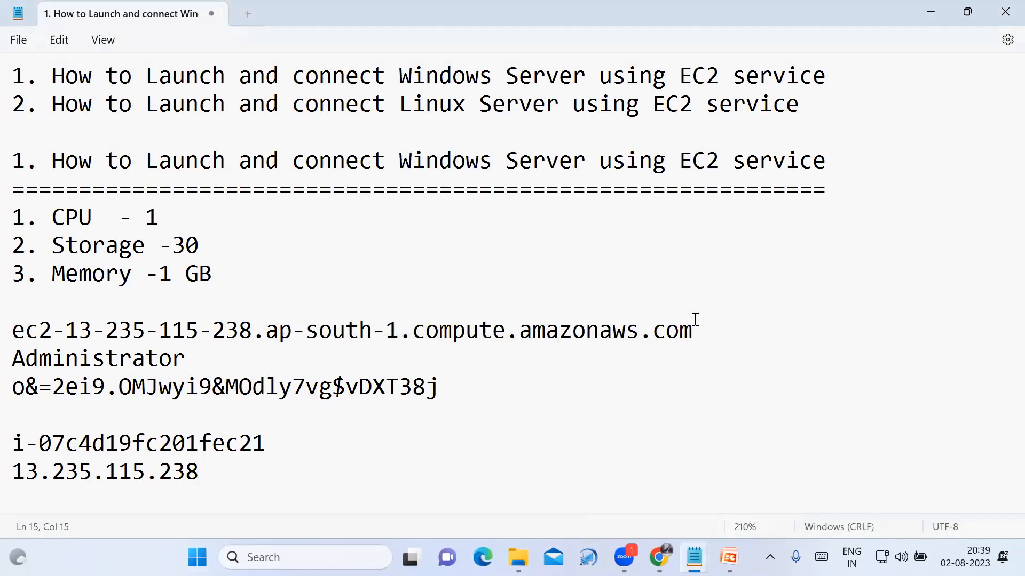
Return to the Downloads folder and delete the old Windows Server remote desktop file.
click(924, 17)
right_click(298, 201)
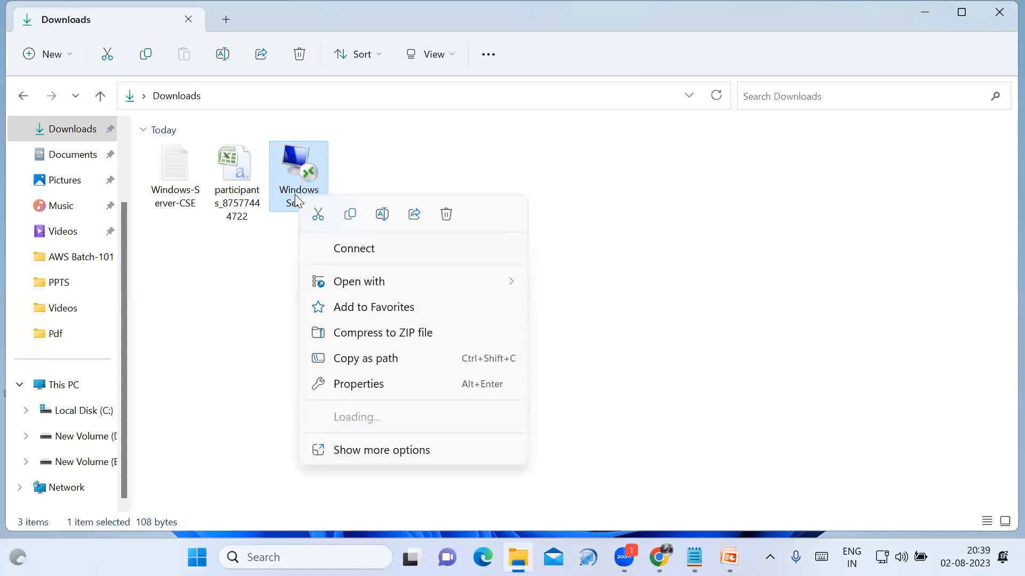
click(447, 215)
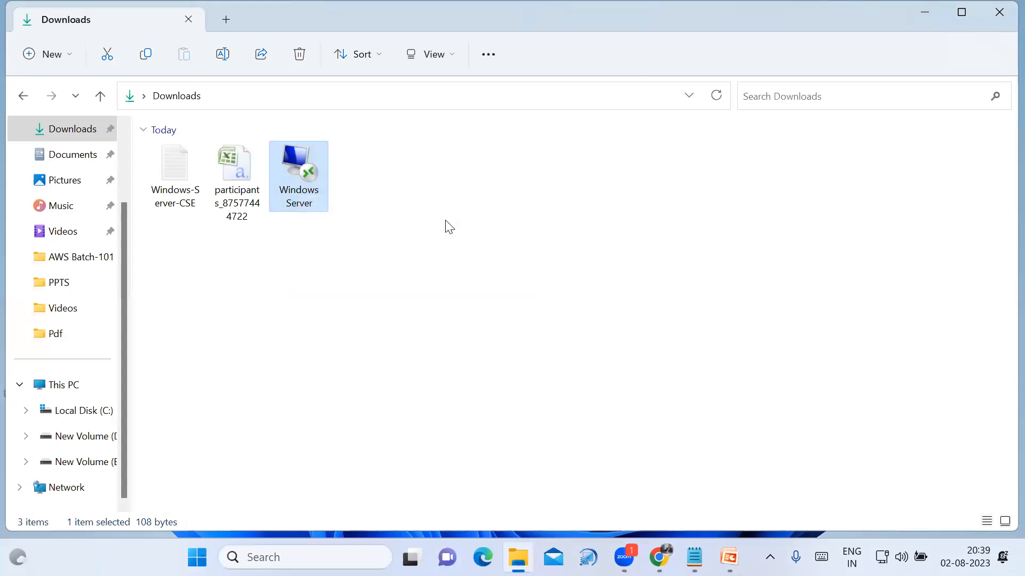
Select the Windows Server instance in the EC2 console and open its RDP client connection details.
click(659, 558)
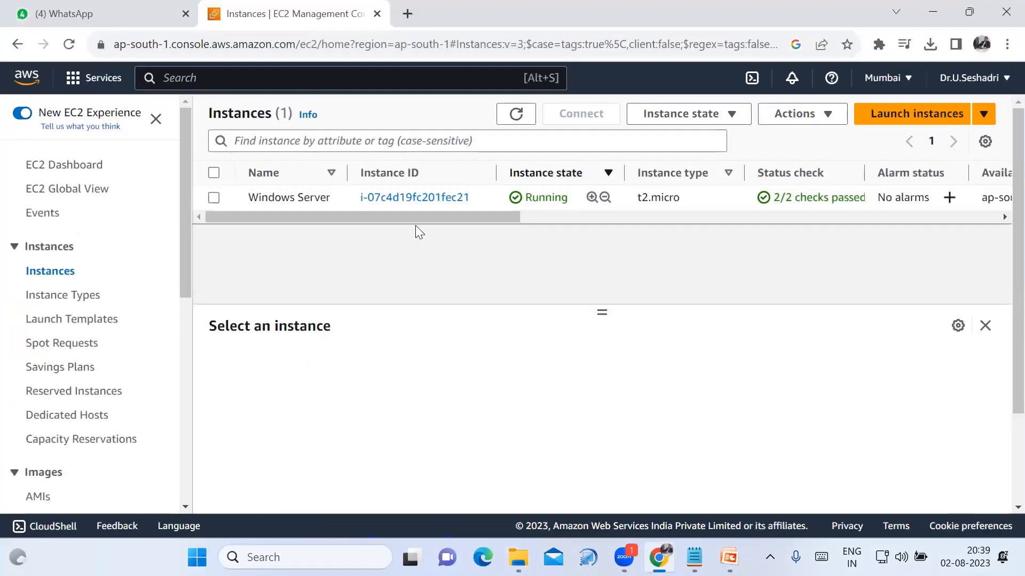
click(214, 198)
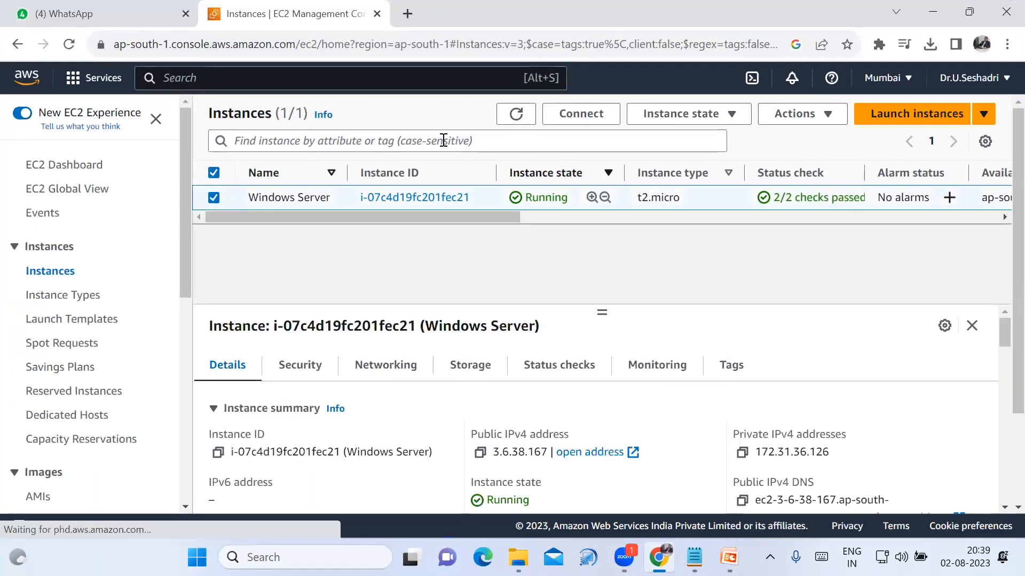
click(590, 115)
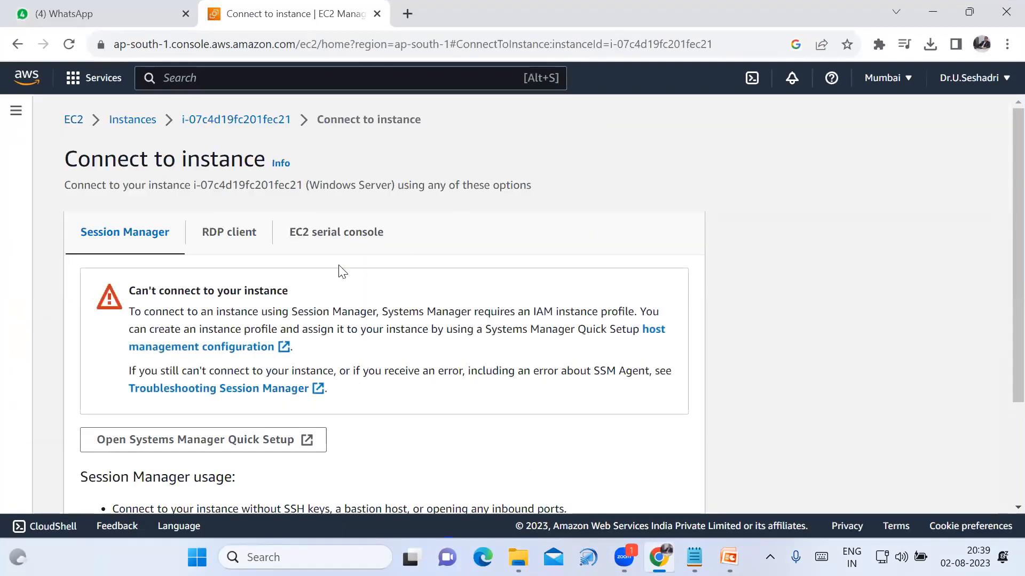
click(249, 241)
scroll(469, 309, down, 5)
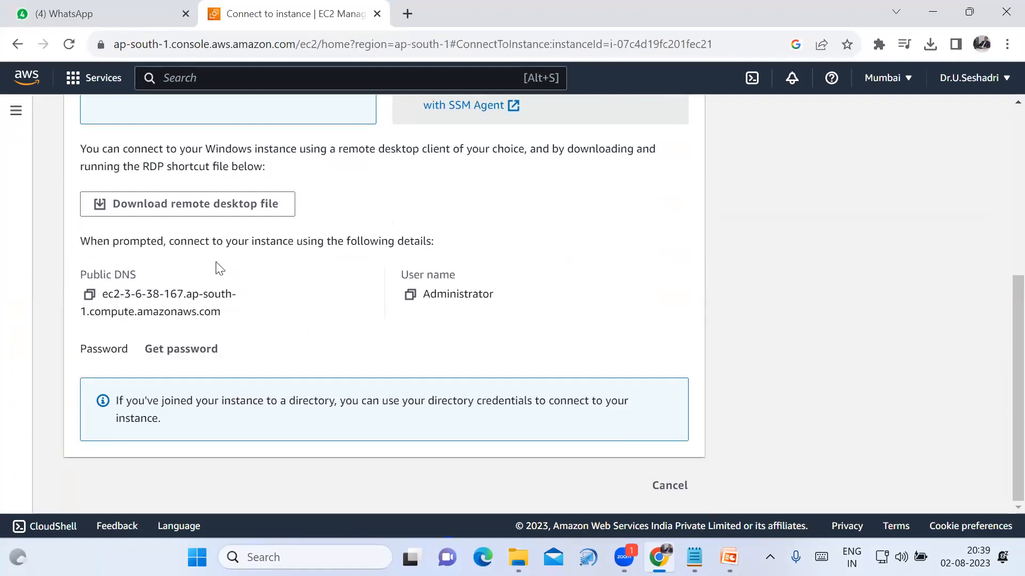
Upload the Windows-Server-CSE private key file and decrypt the instance's Windows administrator password.
click(195, 352)
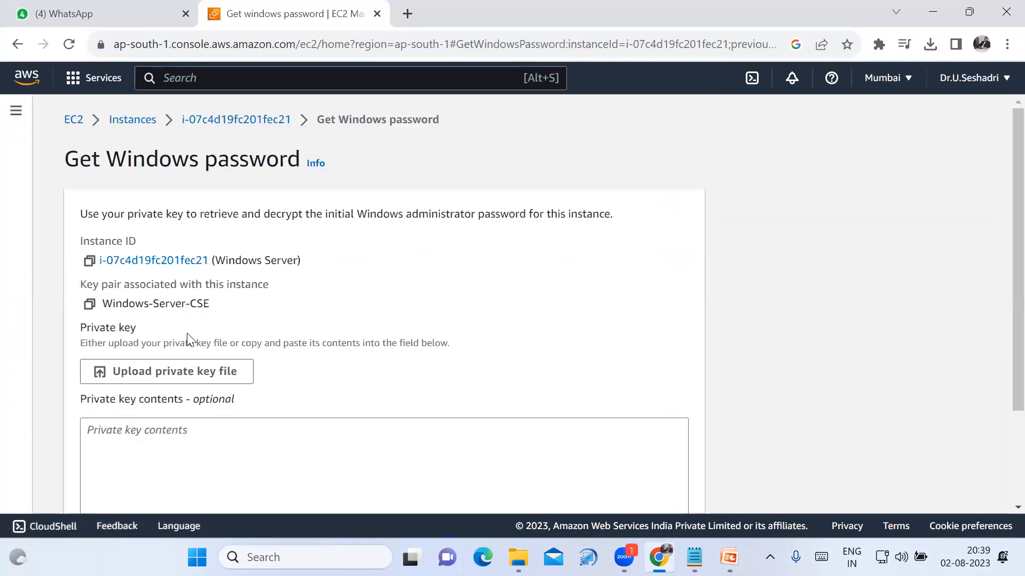
scroll(164, 329, down, 1)
click(167, 295)
click(224, 152)
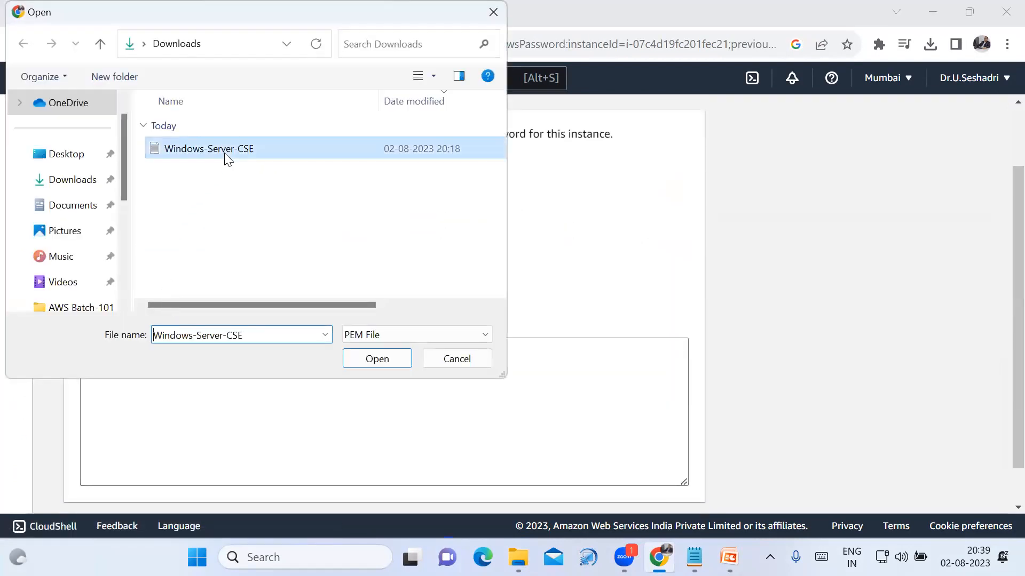
click(366, 357)
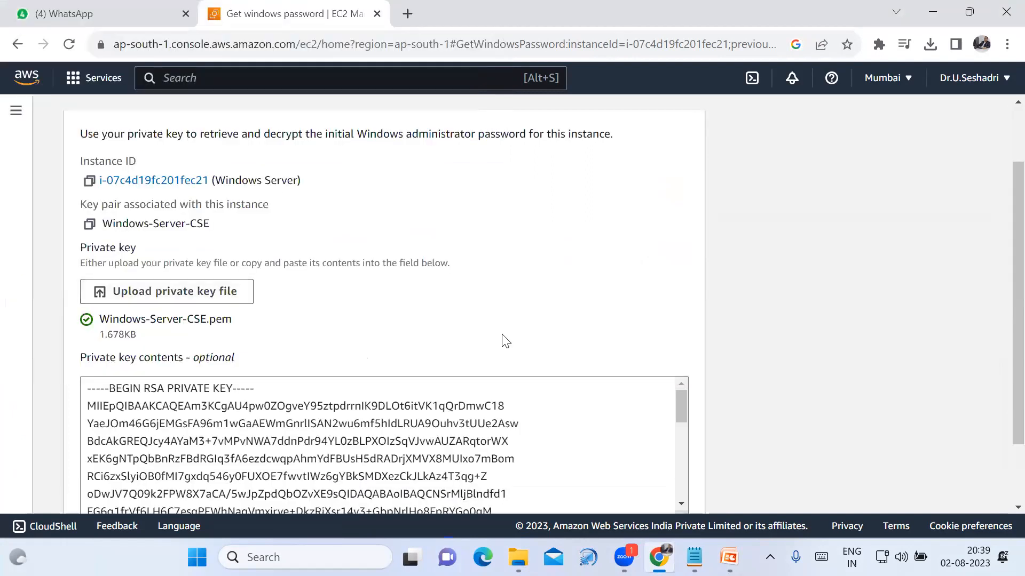
scroll(503, 340, down, 2)
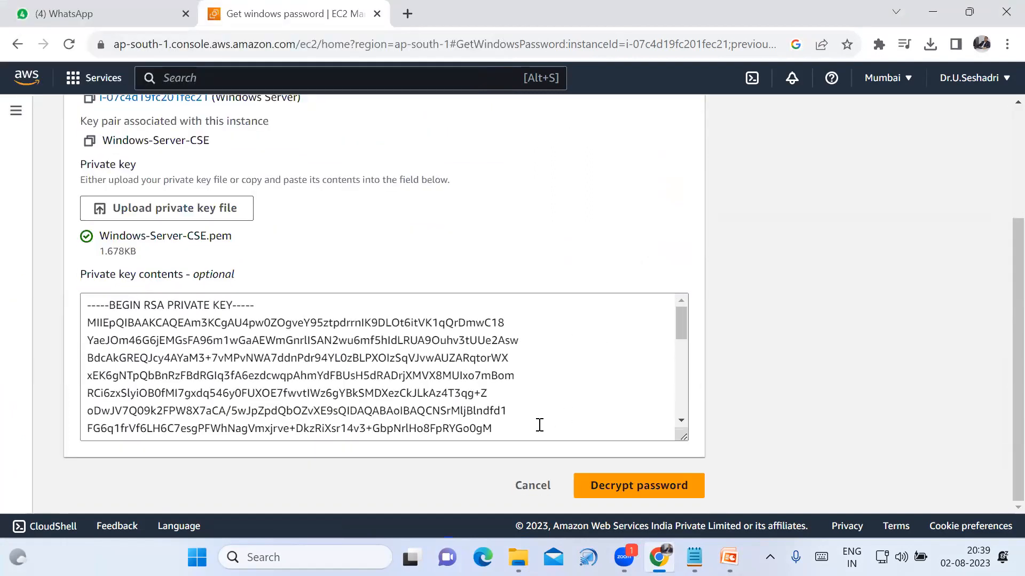
click(622, 489)
Copy the decrypted administrator password and paste it into the Notepad notes, one blank line below the saved password.
scroll(606, 469, down, 3)
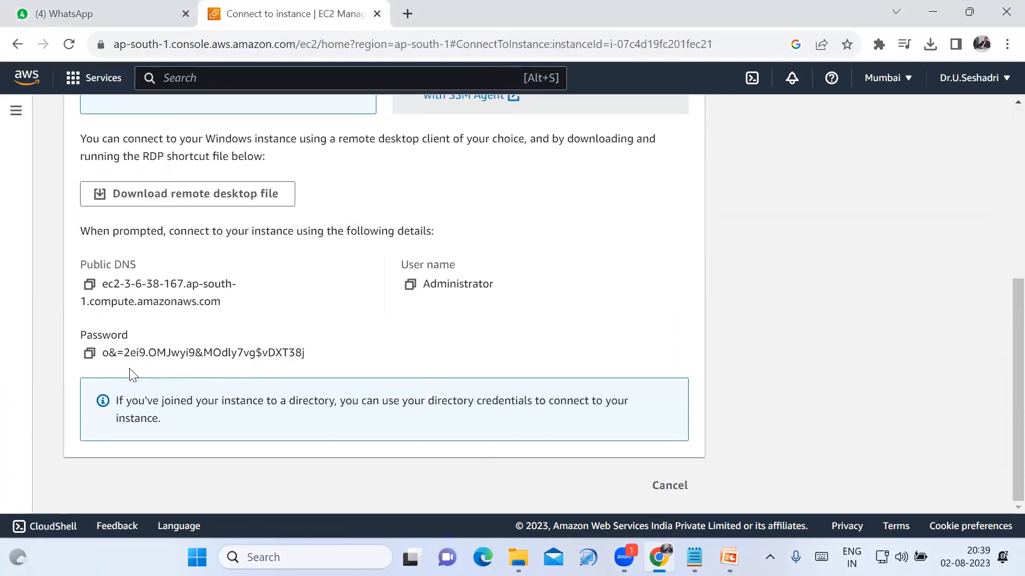
click(89, 353)
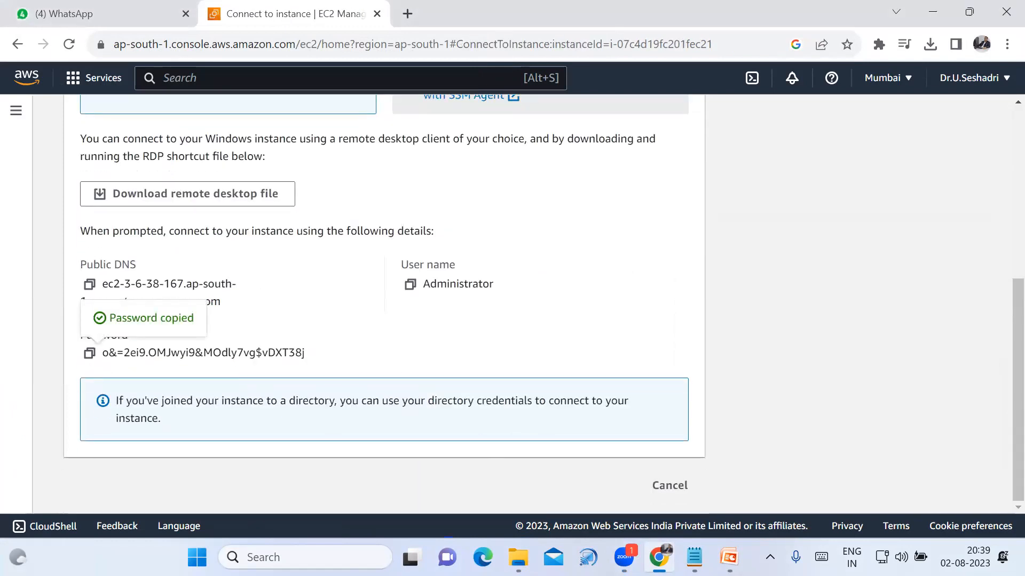
mouse_move(693, 558)
click(734, 477)
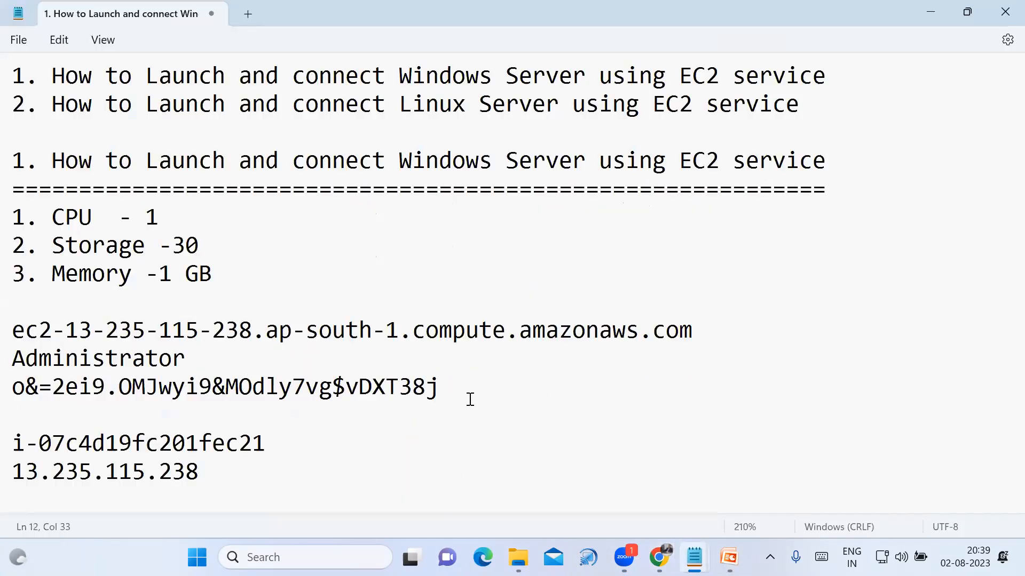
key(Return)
key(Return)
key(ctrl+v)
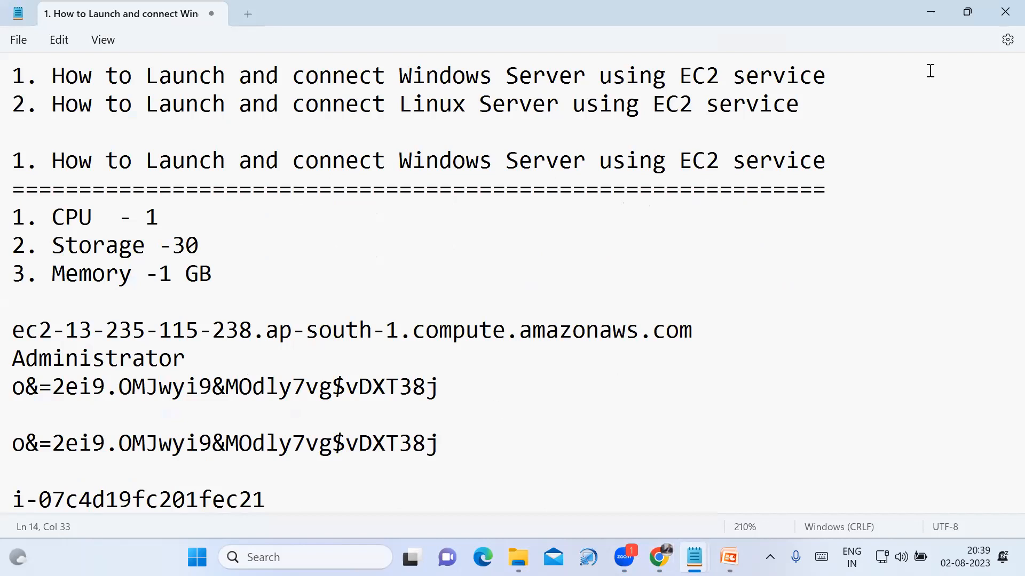
Return to the browser and download a new remote desktop file for the Windows Server.
click(930, 12)
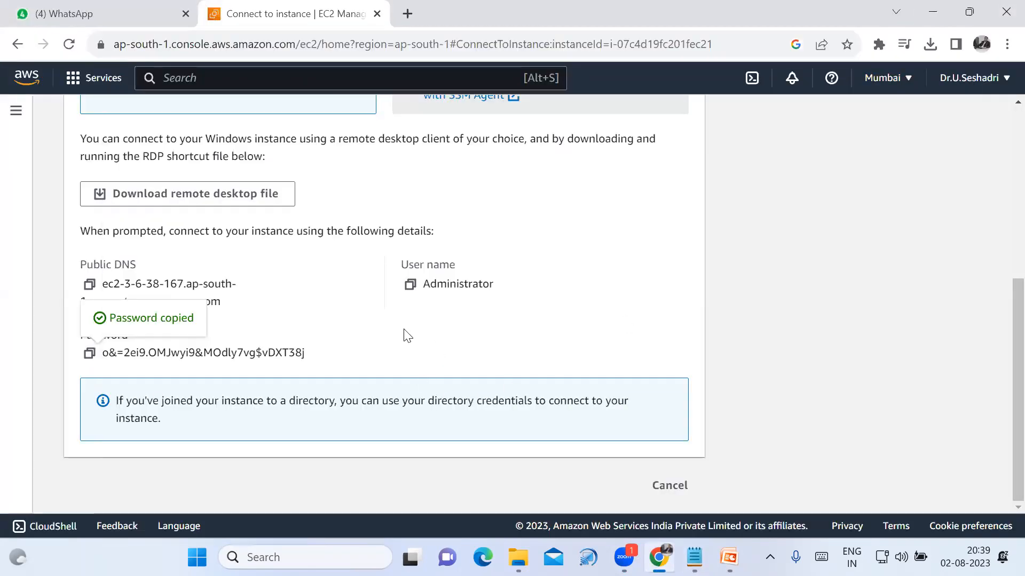
scroll(320, 310, up, 2)
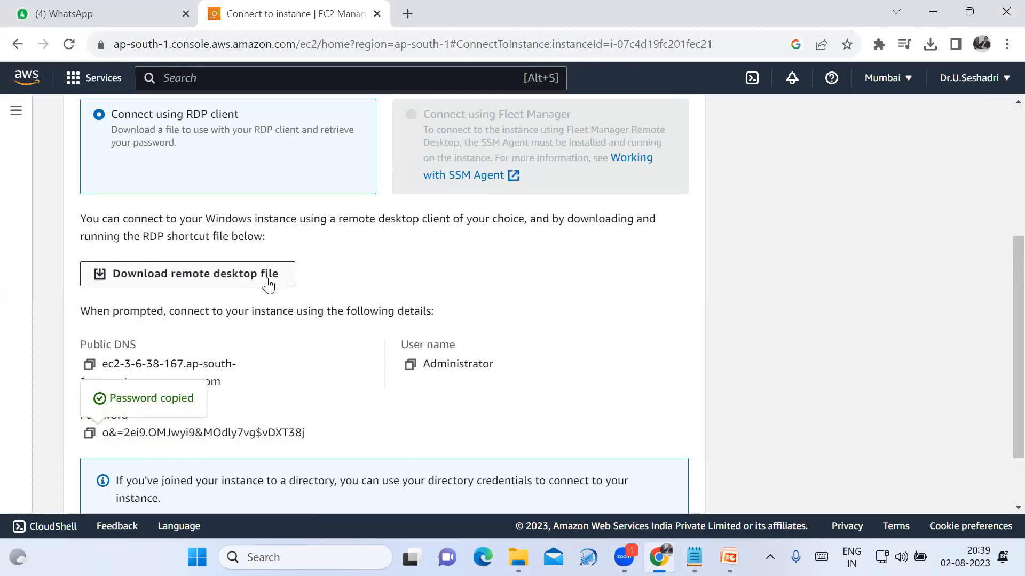
click(268, 284)
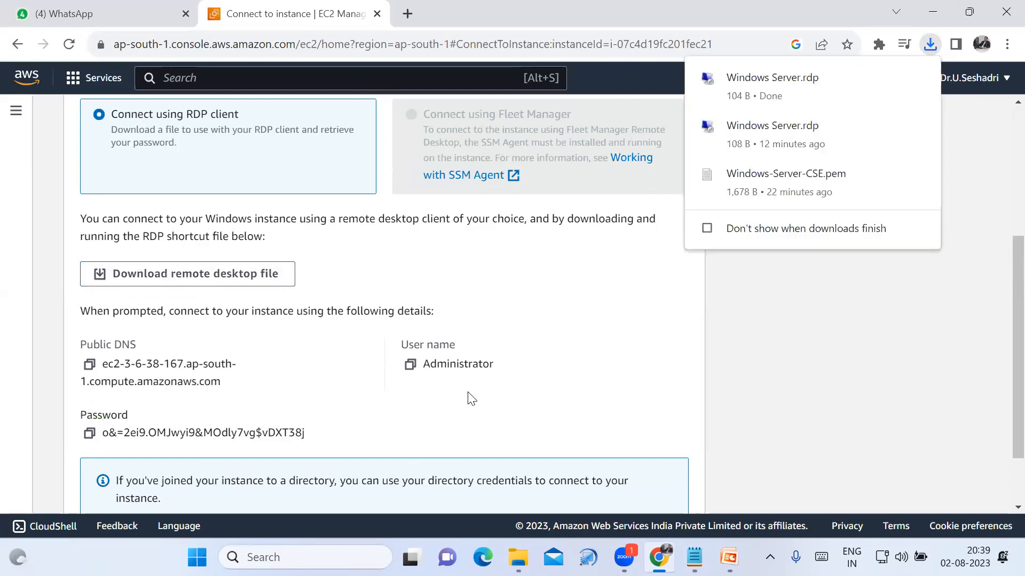
Reopen the RDP client connection details of the Windows Server instance from the instances list and copy its public DNS.
scroll(339, 309, up, 5)
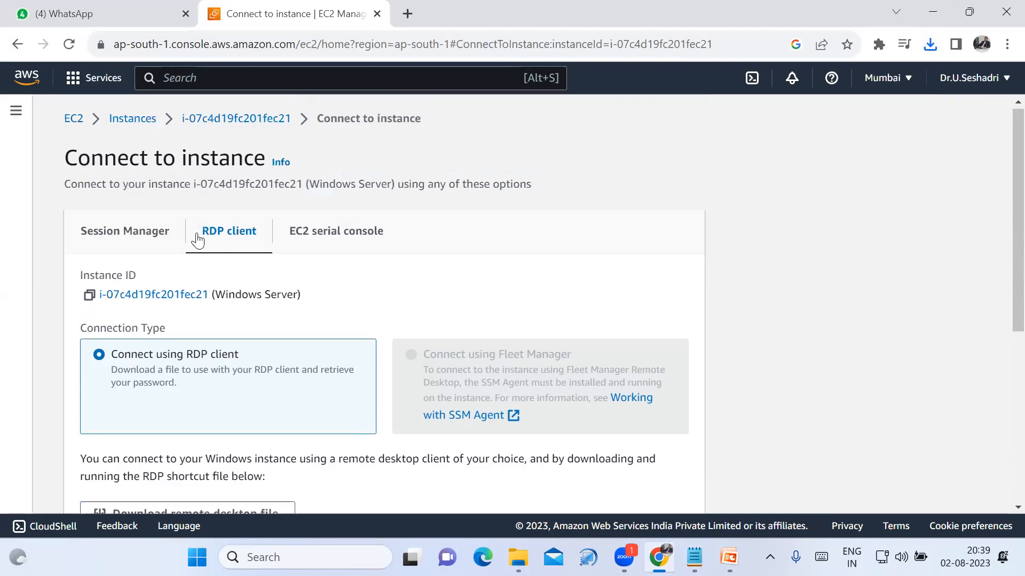
click(138, 122)
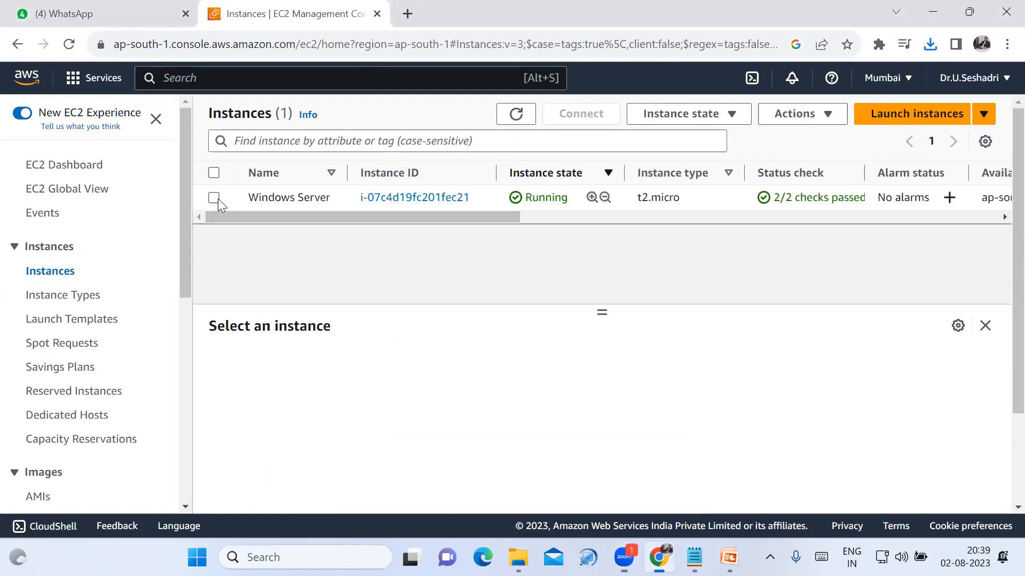
click(232, 199)
click(582, 118)
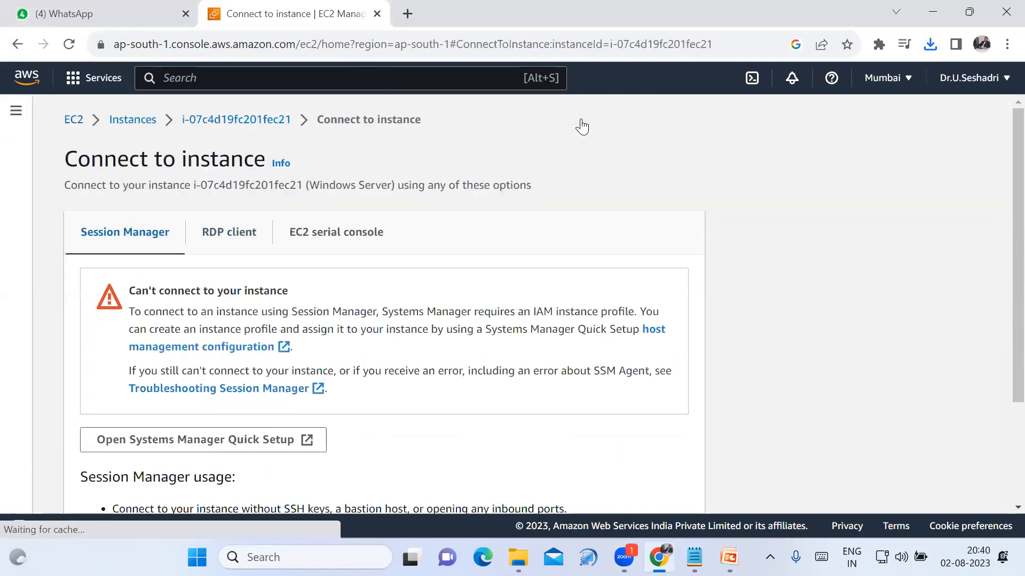
scroll(266, 373, down, 3)
scroll(256, 224, up, 1)
click(245, 178)
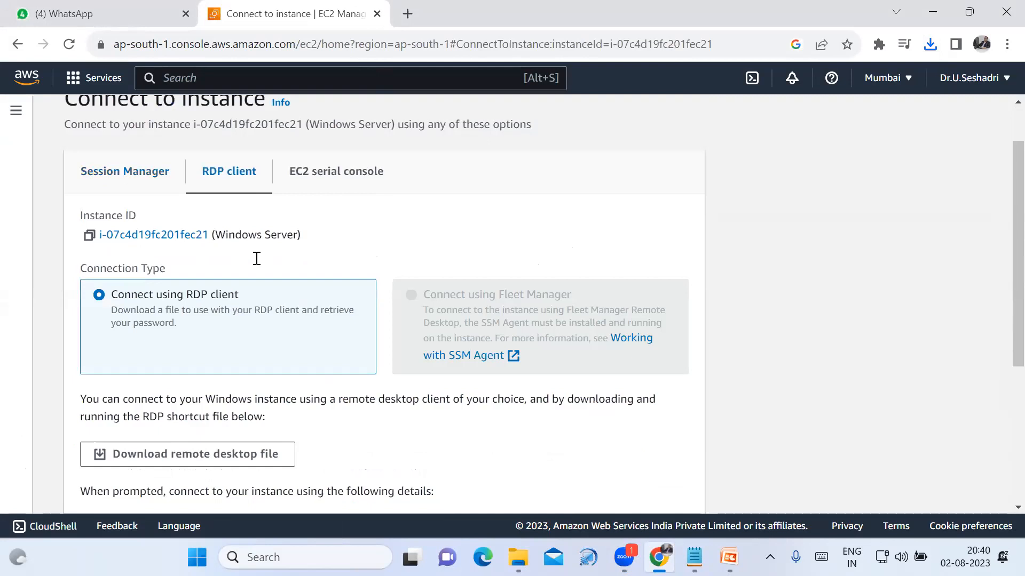
scroll(256, 256, down, 3)
scroll(229, 427, down, 1)
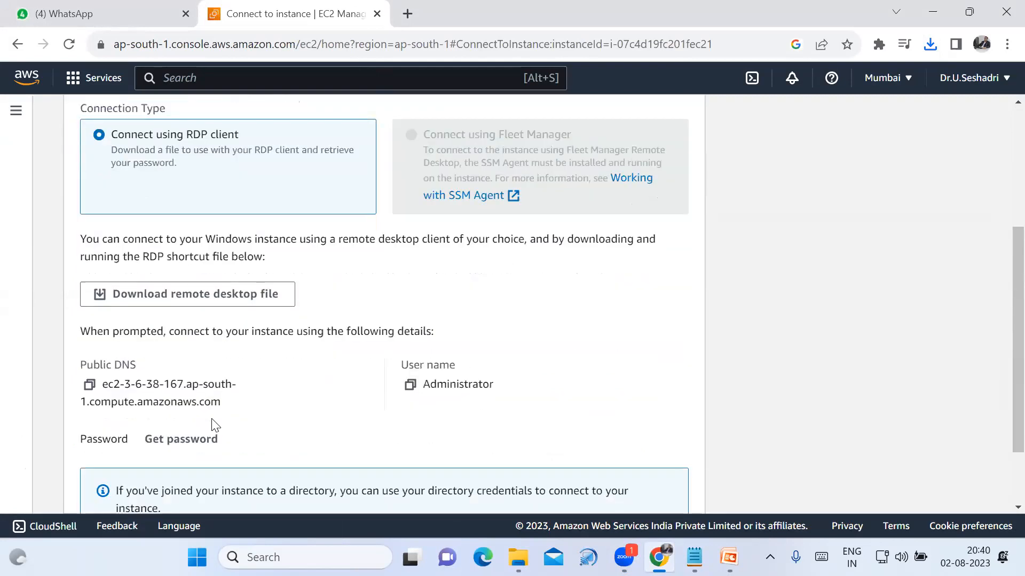
click(90, 390)
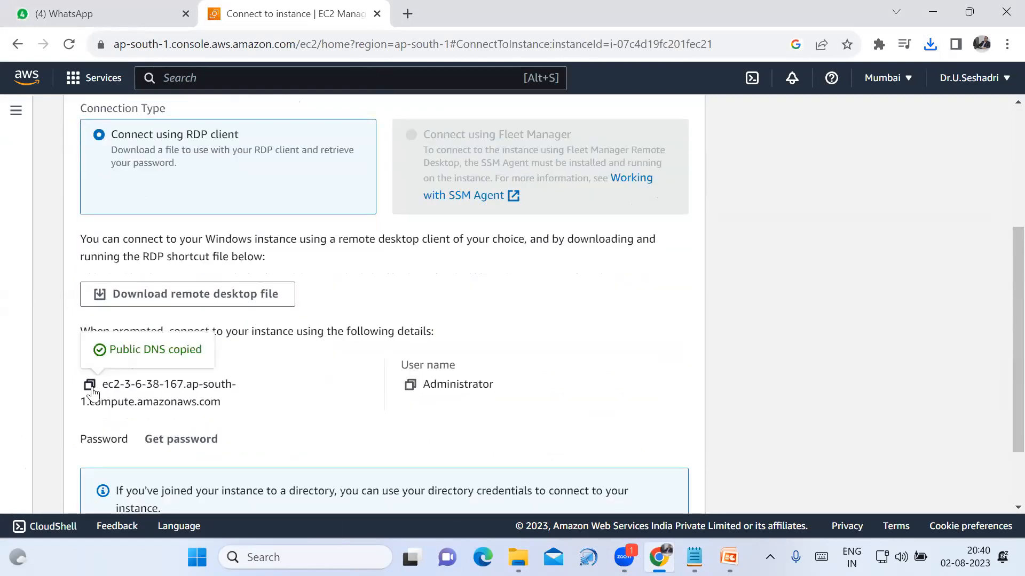
In the Notepad notes, paste ec2-3-6-38-167.ap-south-1.compute.amazonaws.com on a new line below the old DNS name and highlight its IP portion.
click(694, 556)
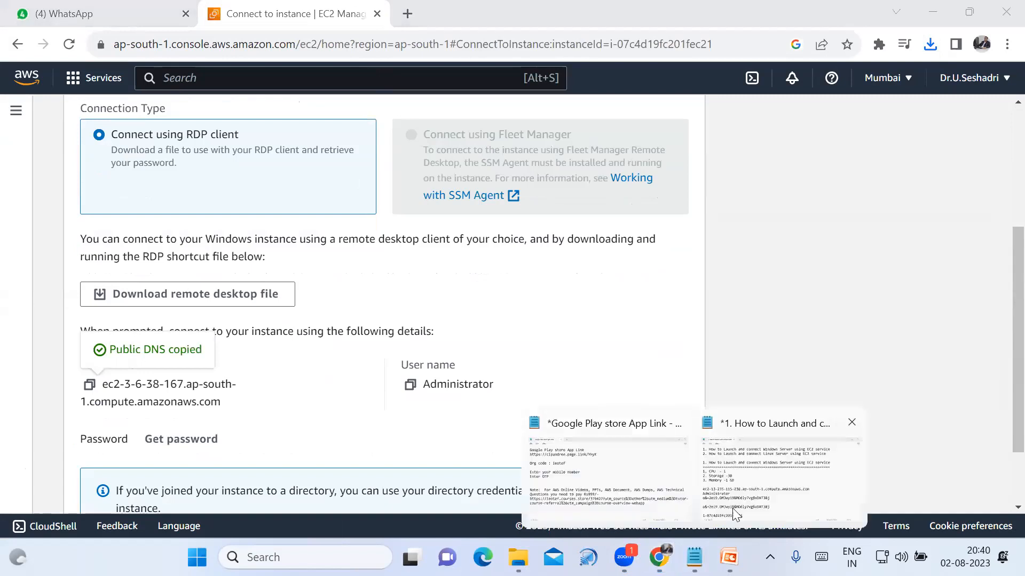
click(732, 508)
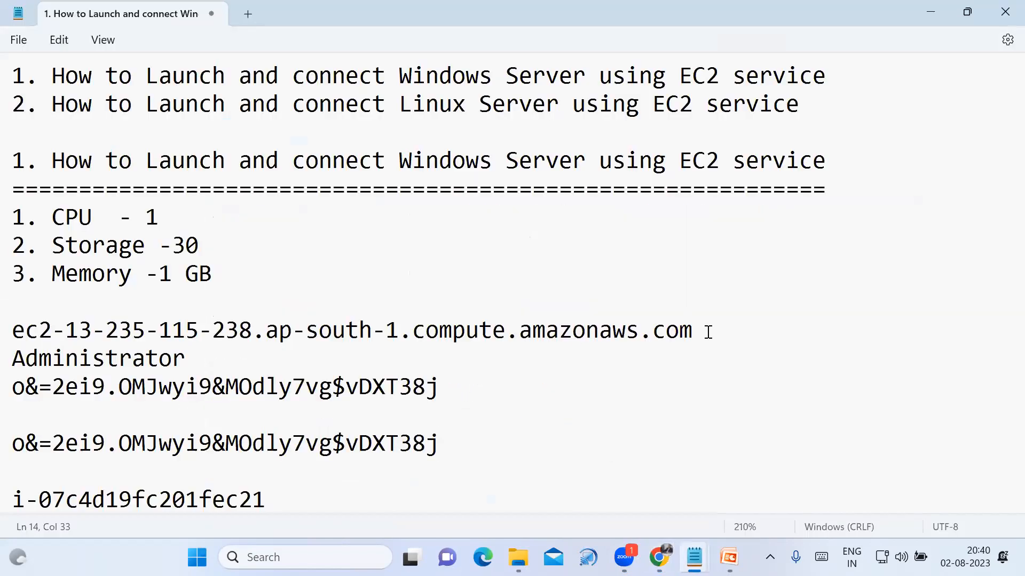
key(Return)
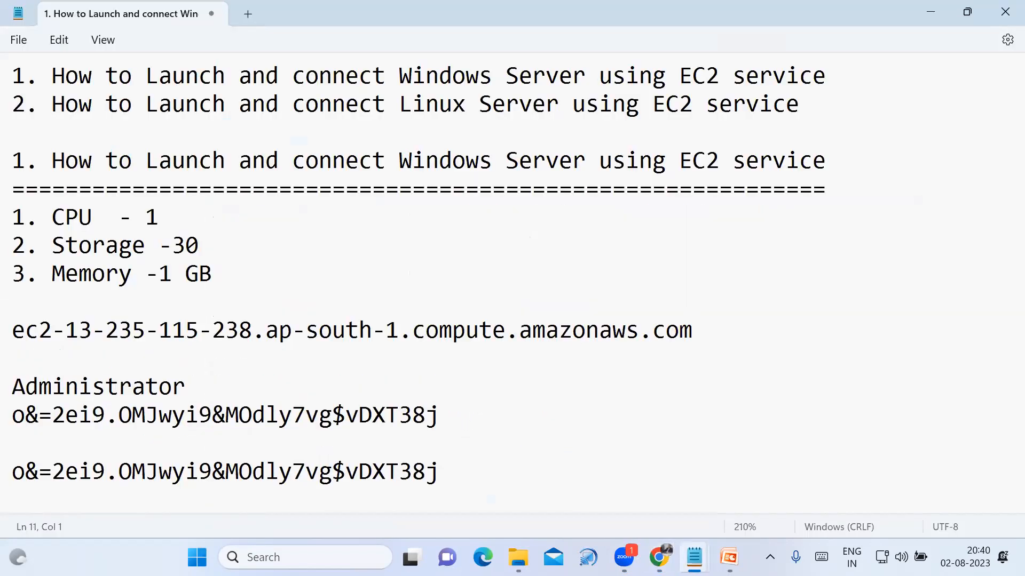
key(ctrl+v)
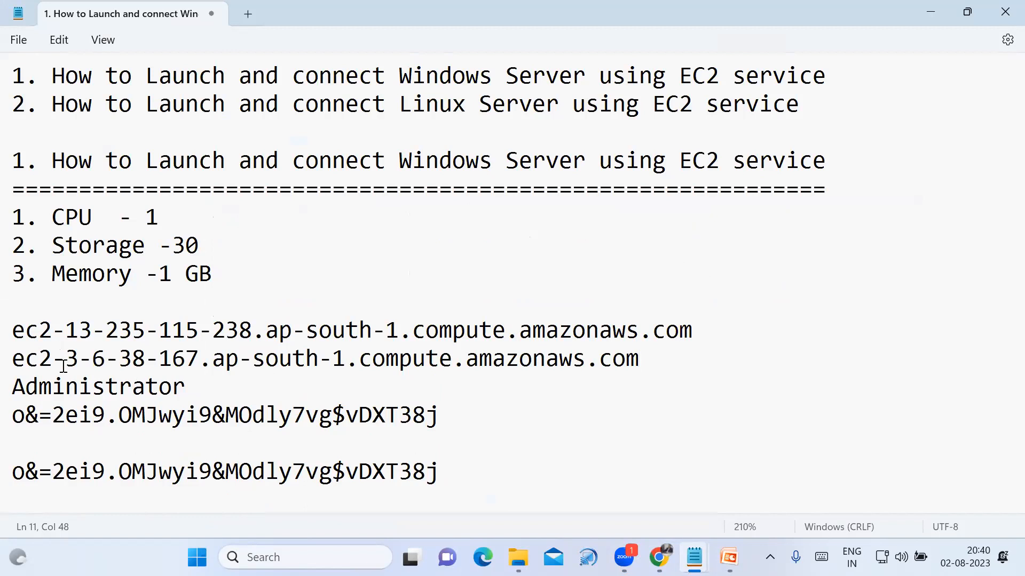
drag(65, 358, 198, 356)
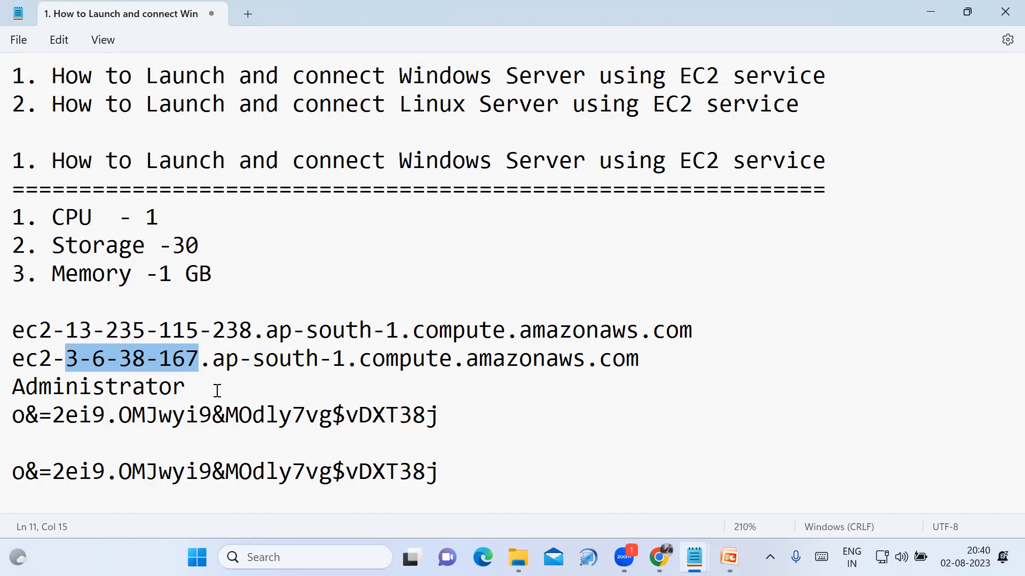
click(183, 395)
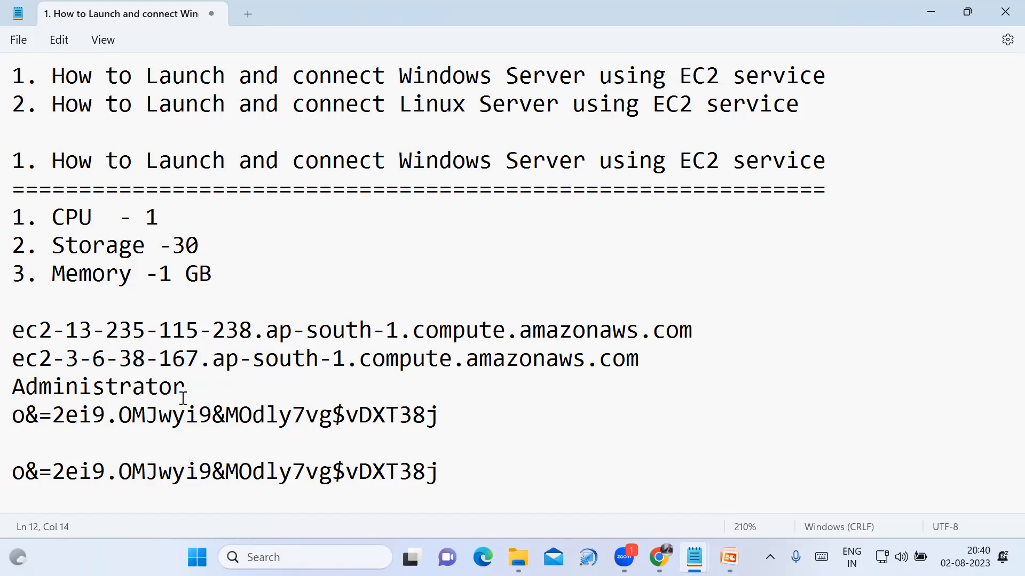
Return to the browser, select the Windows Server in the instances list and copy its public IPv4 address.
mouse_move(694, 557)
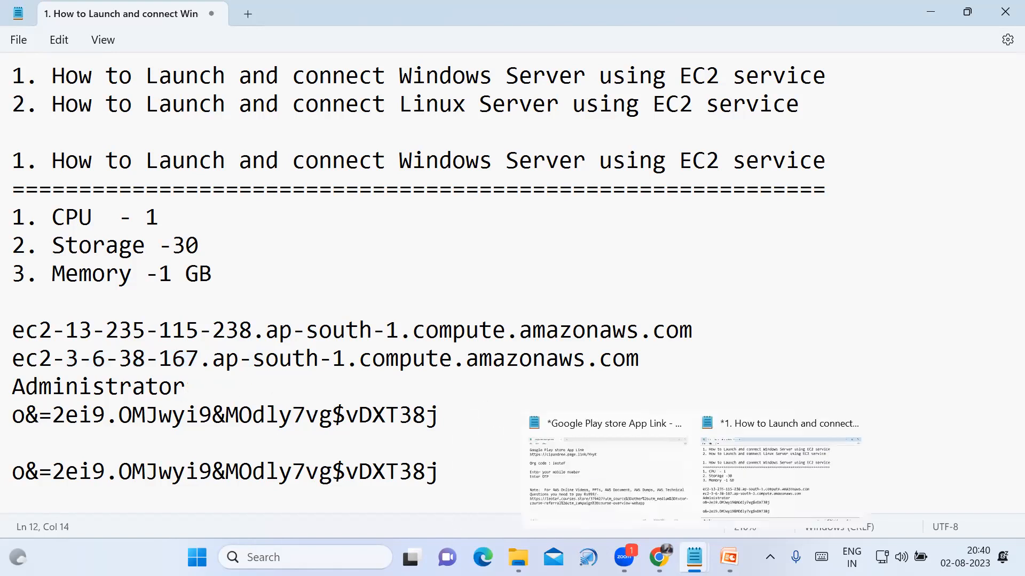
click(659, 557)
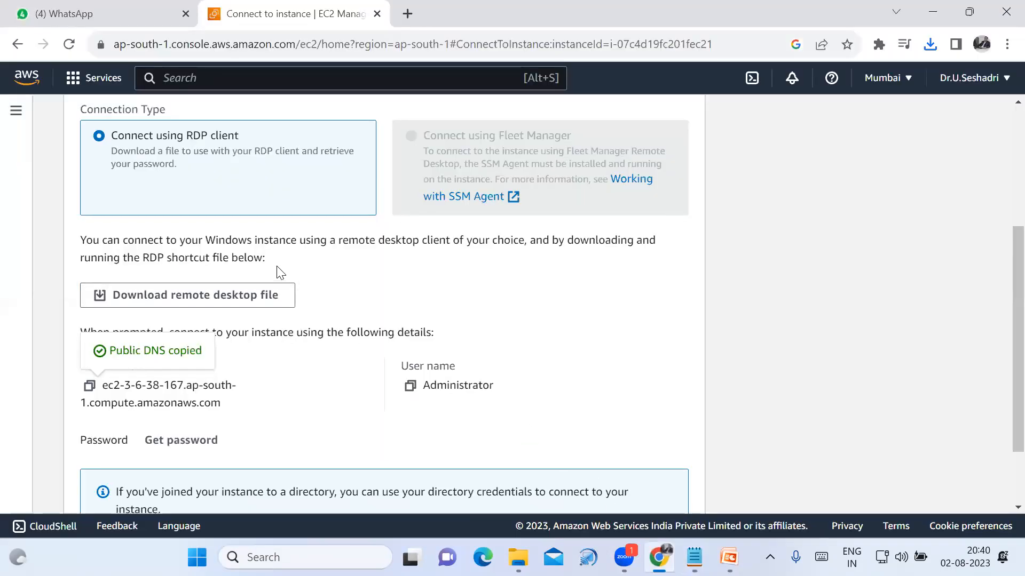
scroll(171, 194, up, 4)
click(136, 123)
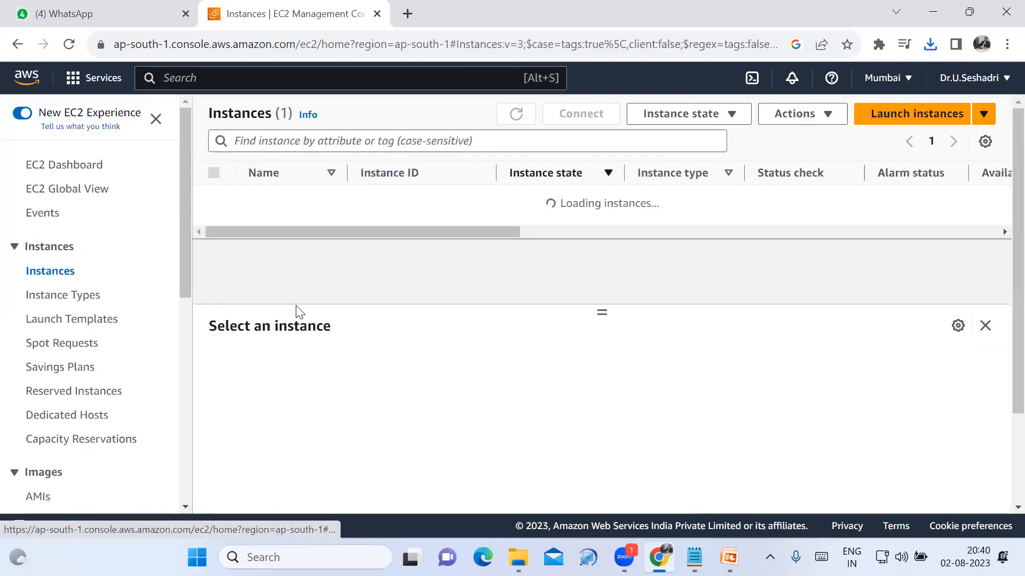
click(214, 197)
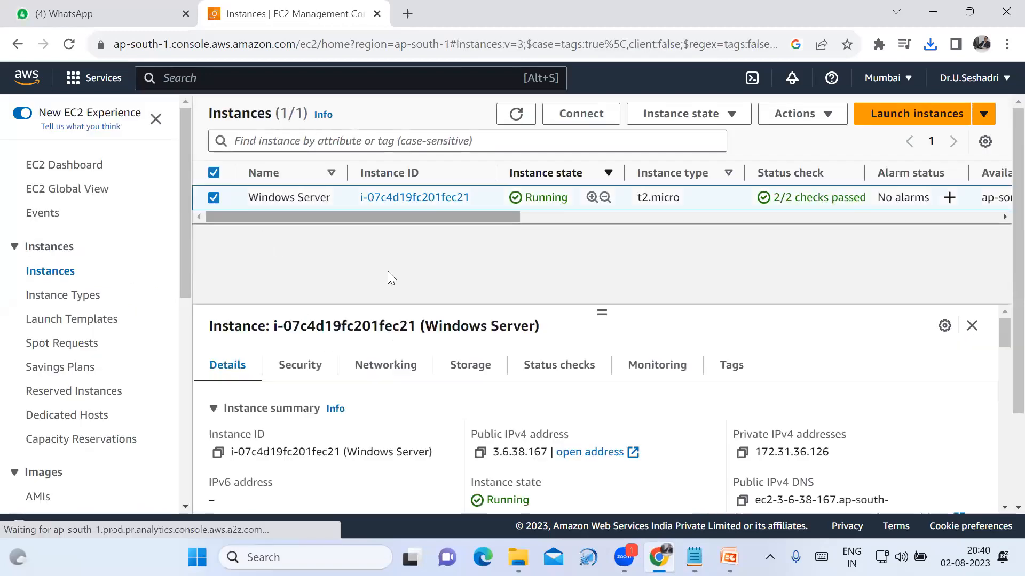
click(479, 454)
Paste 3.6.38.167 into the Notepad notes one blank line below the new DNS name, and highlight the old and new IP addresses for comparison.
mouse_move(693, 557)
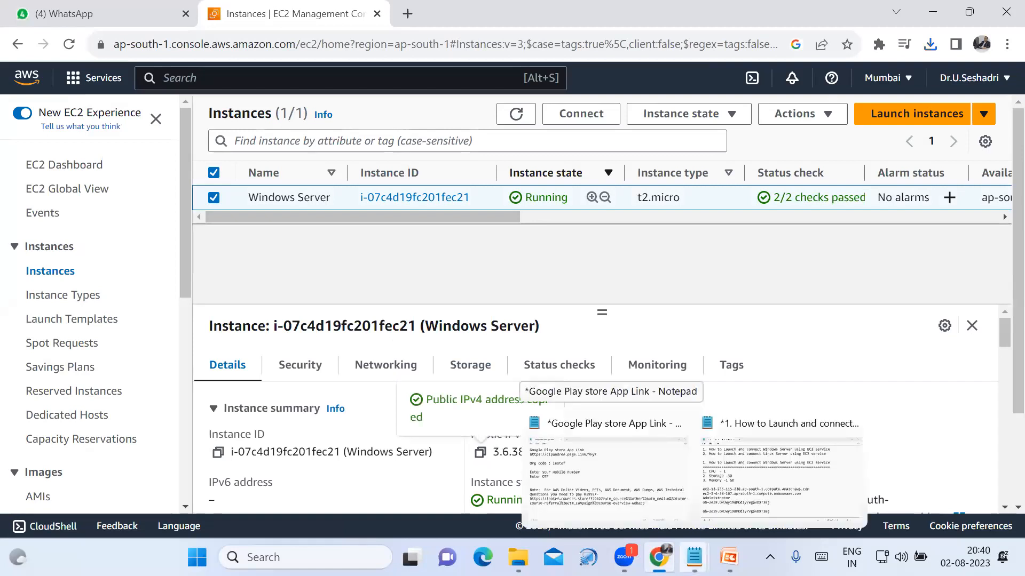
click(789, 515)
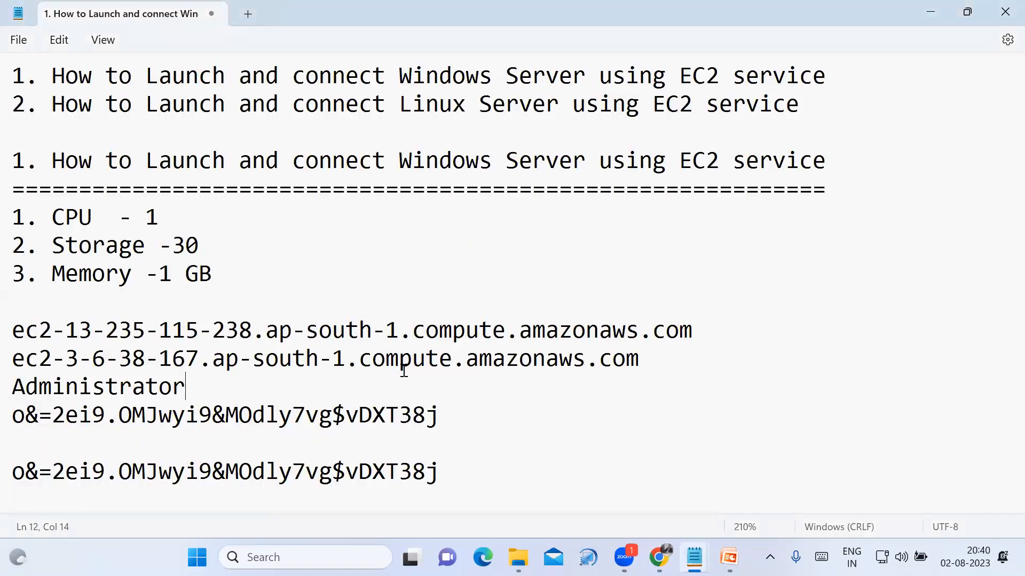
click(682, 361)
key(Return)
key(Return)
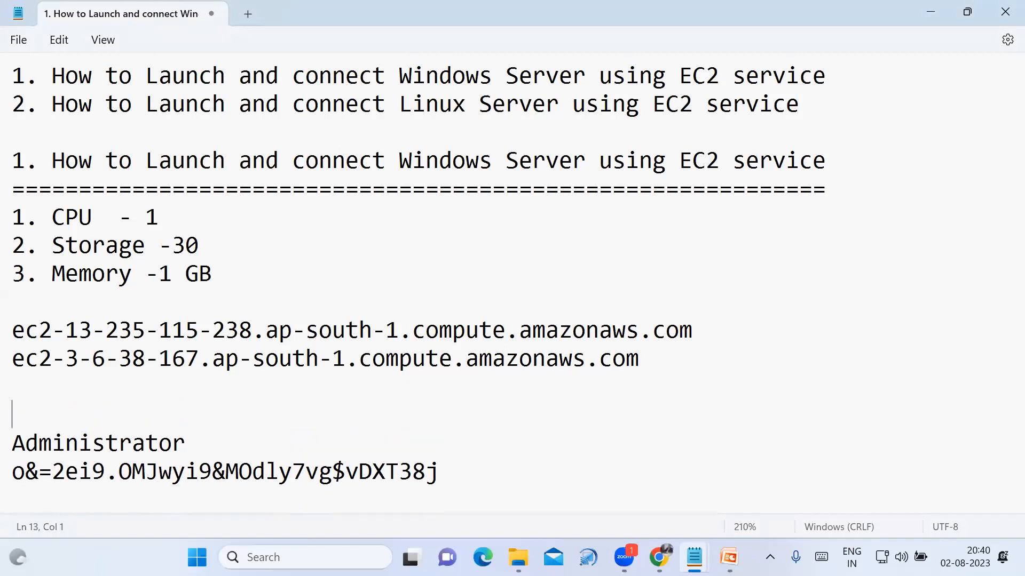
key(ctrl+v)
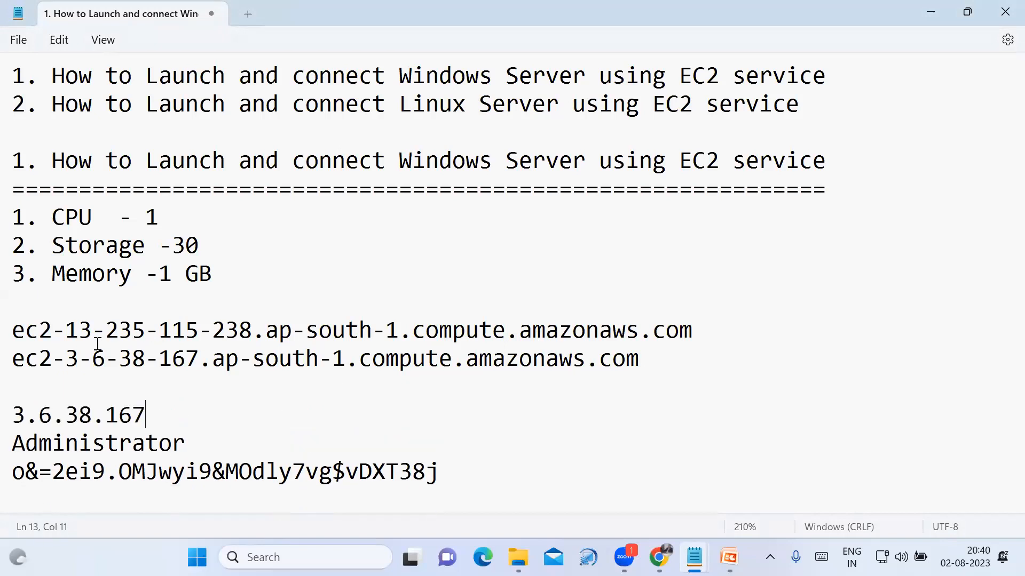
drag(66, 331, 251, 340)
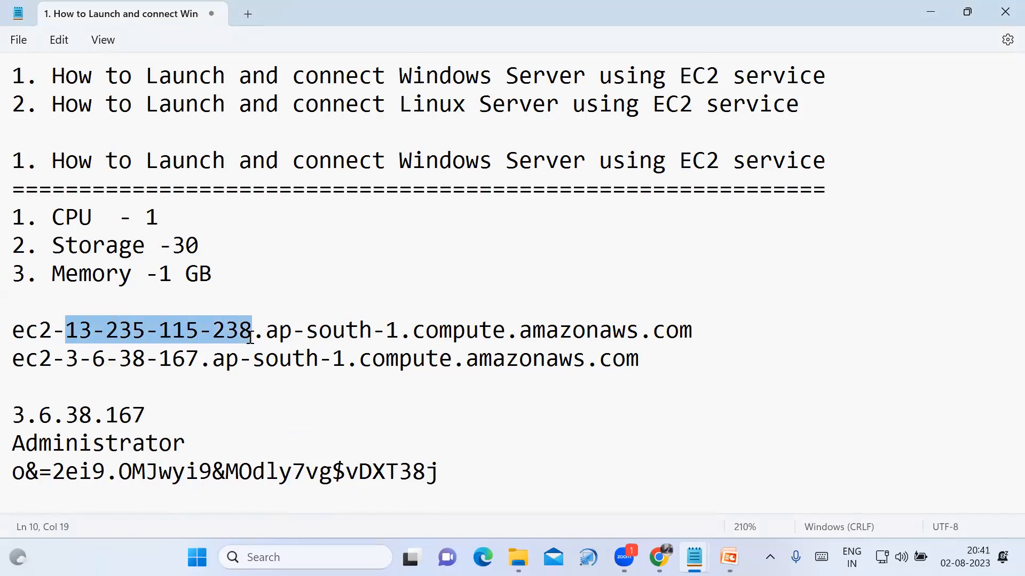
drag(14, 415, 157, 411)
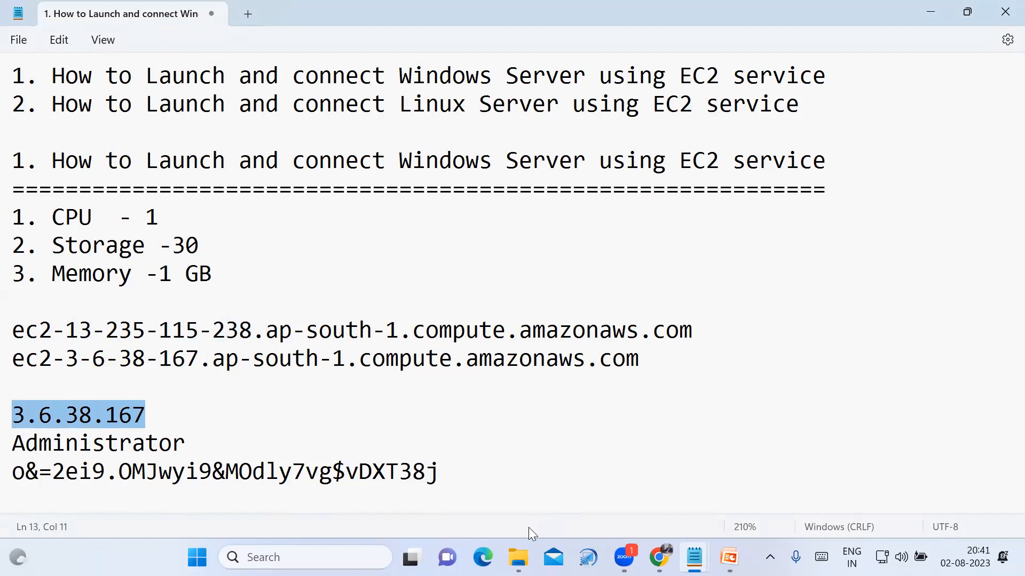
Open the Windows Server remote desktop file from the Downloads folder and start the connection.
mouse_move(518, 557)
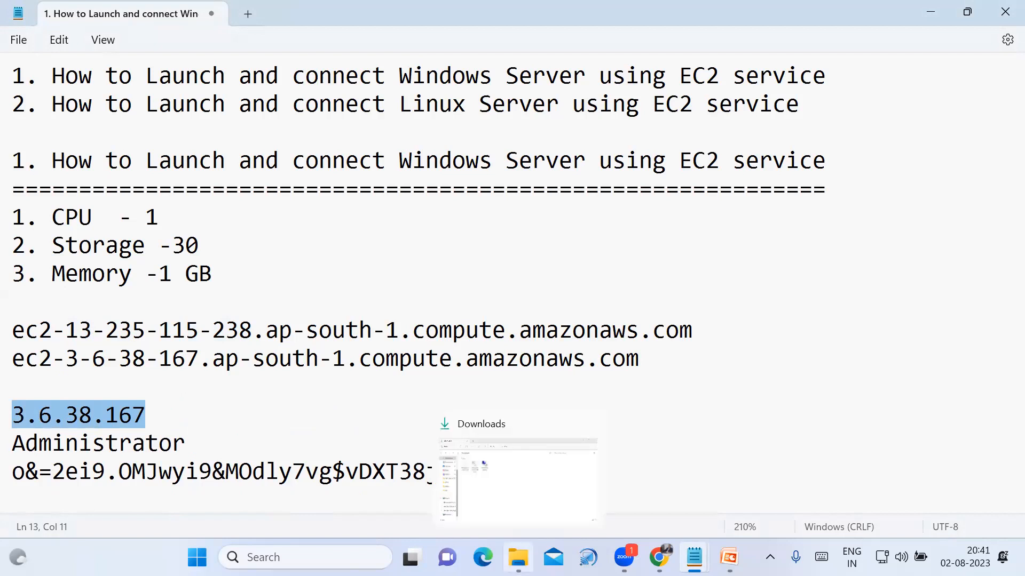
click(521, 498)
click(303, 179)
double_click(303, 180)
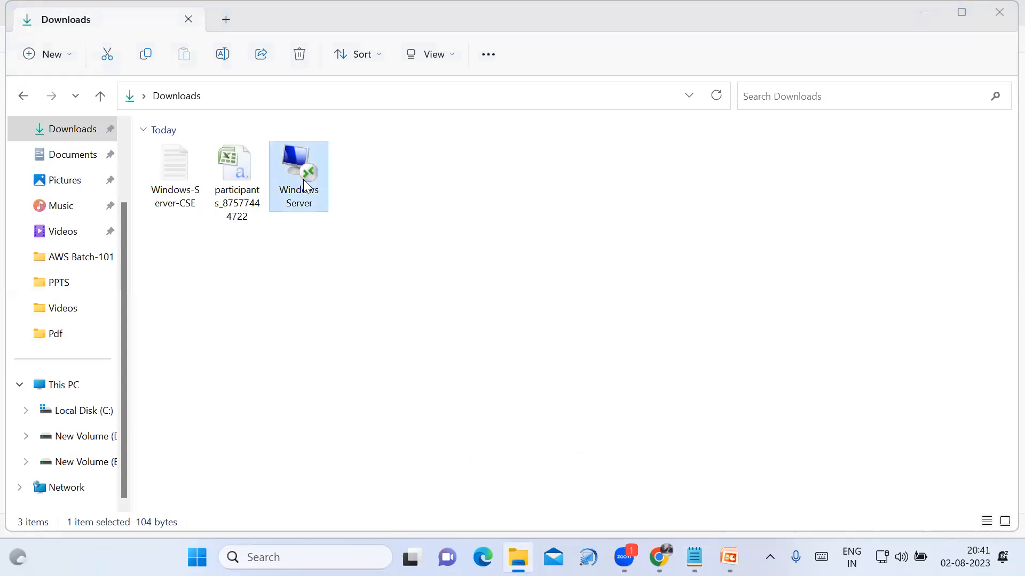
click(640, 363)
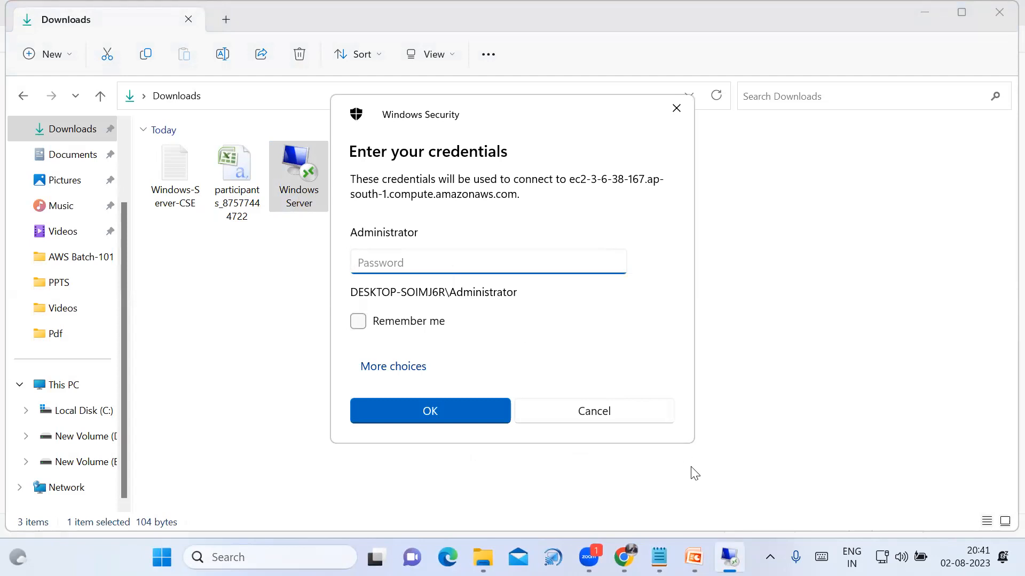
Return to the Notepad notes and copy the most recently saved administrator password, above the instance ID.
mouse_move(660, 557)
click(696, 480)
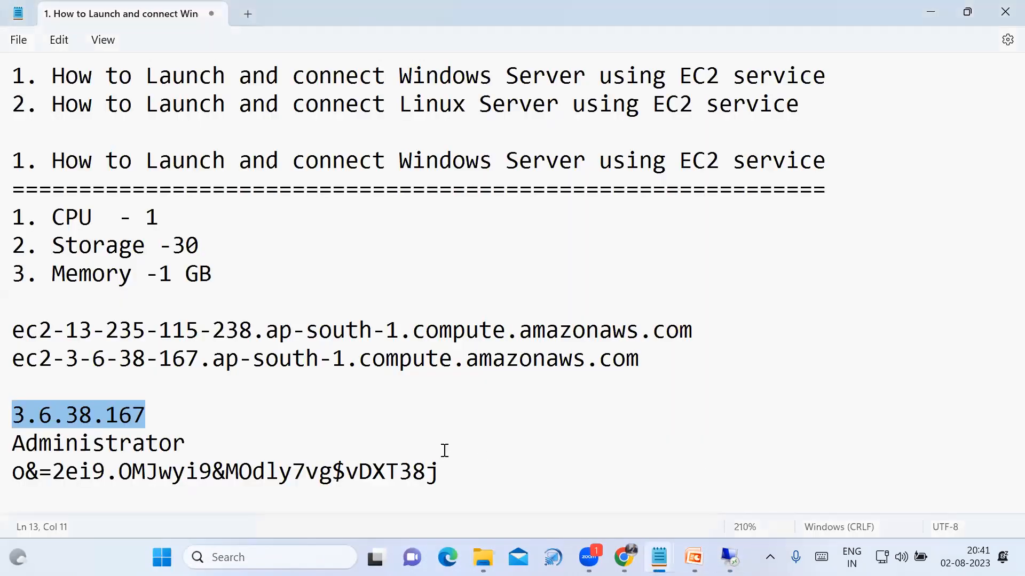
scroll(68, 460, down, 1)
scroll(67, 460, down, 2)
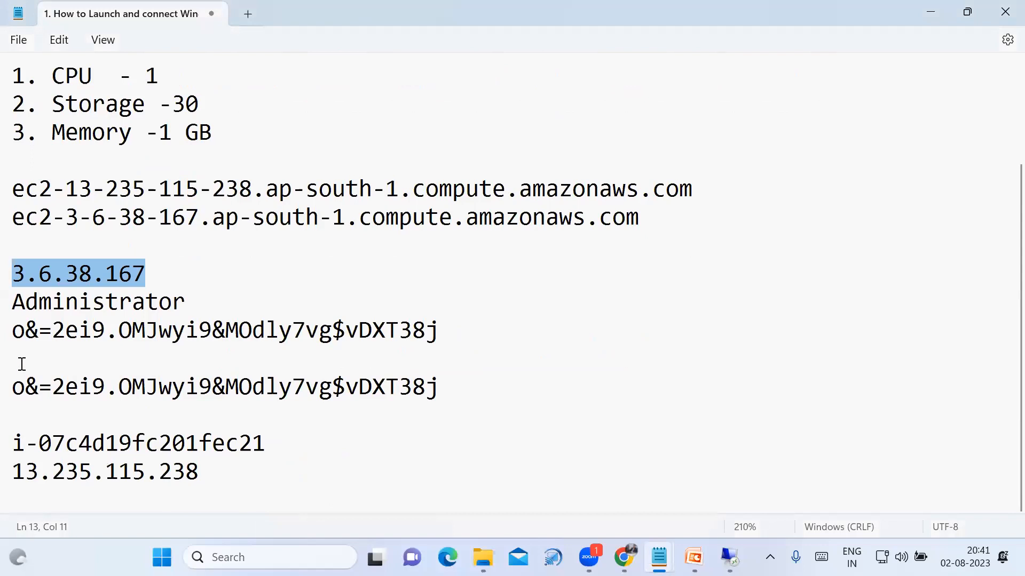
drag(13, 388, 441, 383)
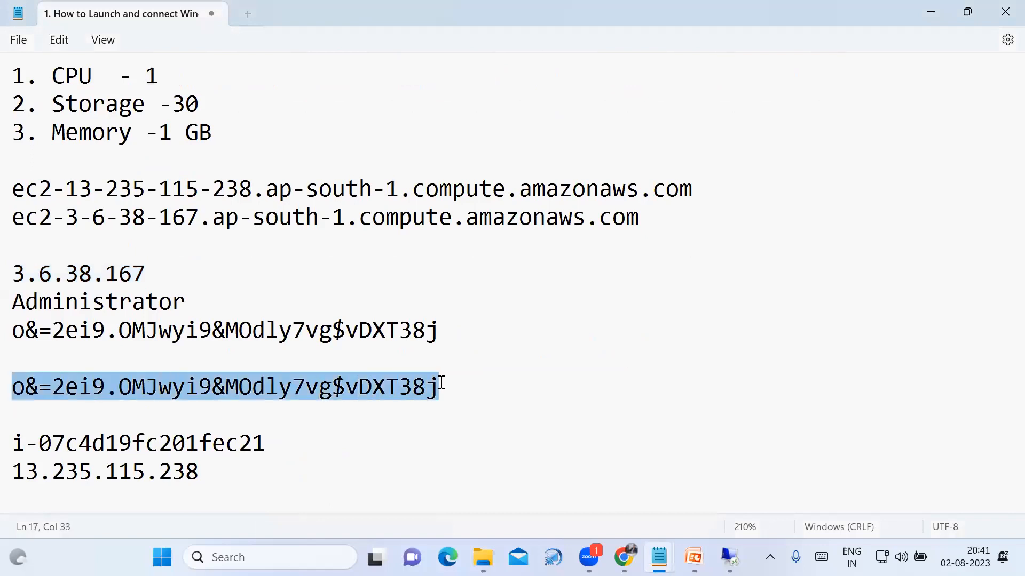
Paste the administrator password into the Remote Desktop credentials prompt, sign in and connect despite the certificate errors.
mouse_move(729, 557)
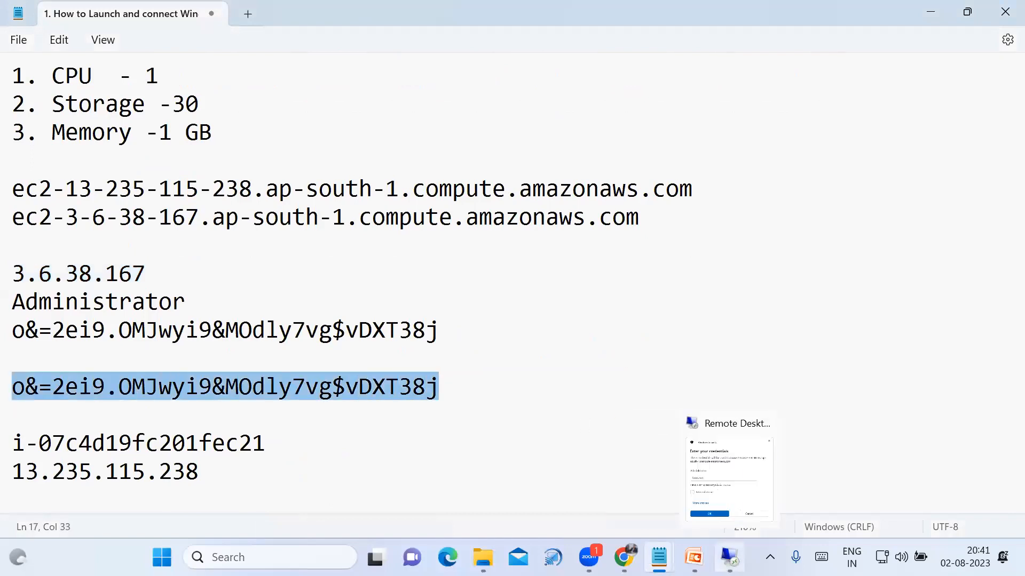
click(729, 481)
key(ctrl+v)
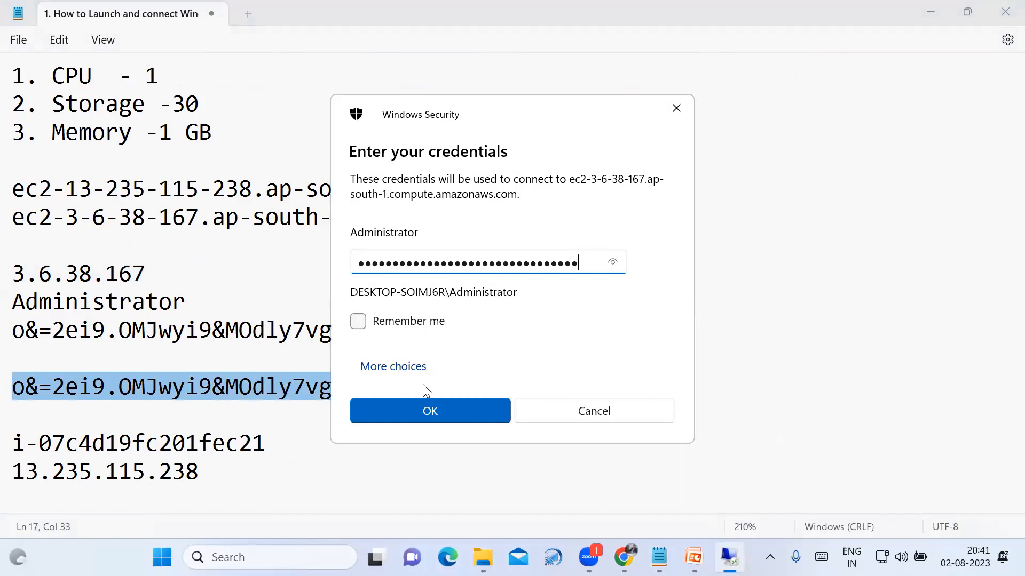
click(430, 411)
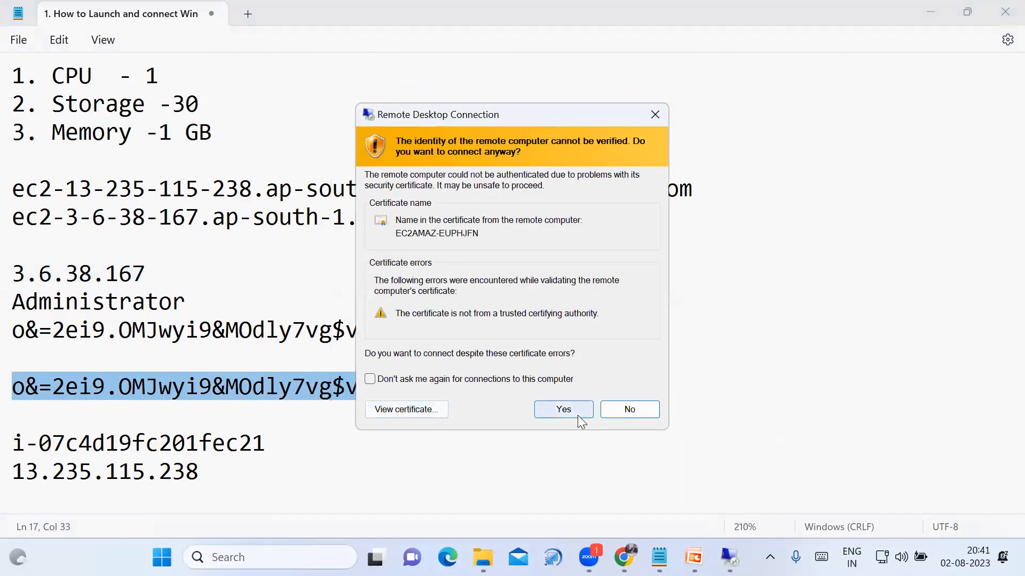
click(574, 412)
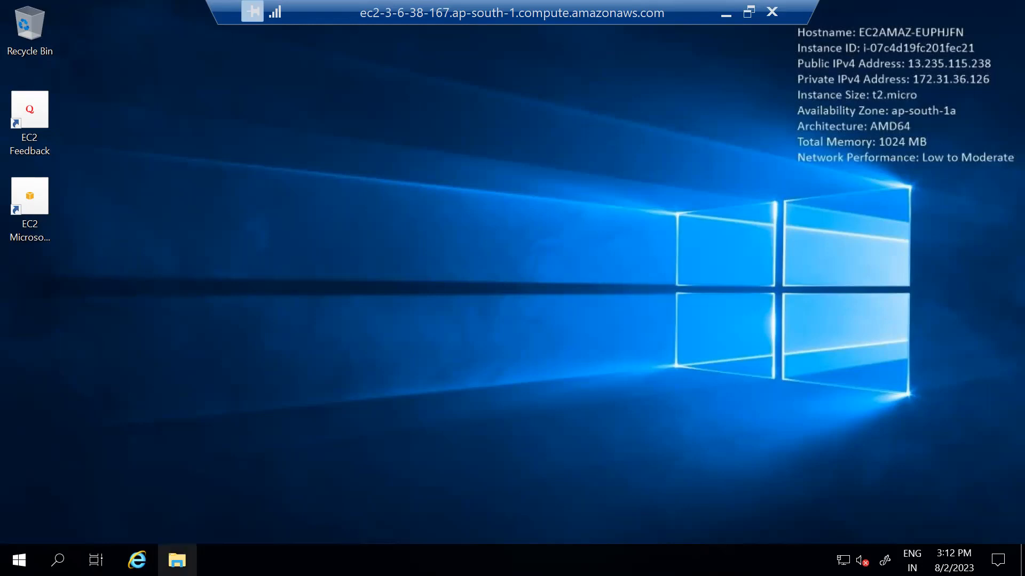
Open This PC in the remote server's File Explorer and check the storage capacity of Local Disk (C:).
click(177, 560)
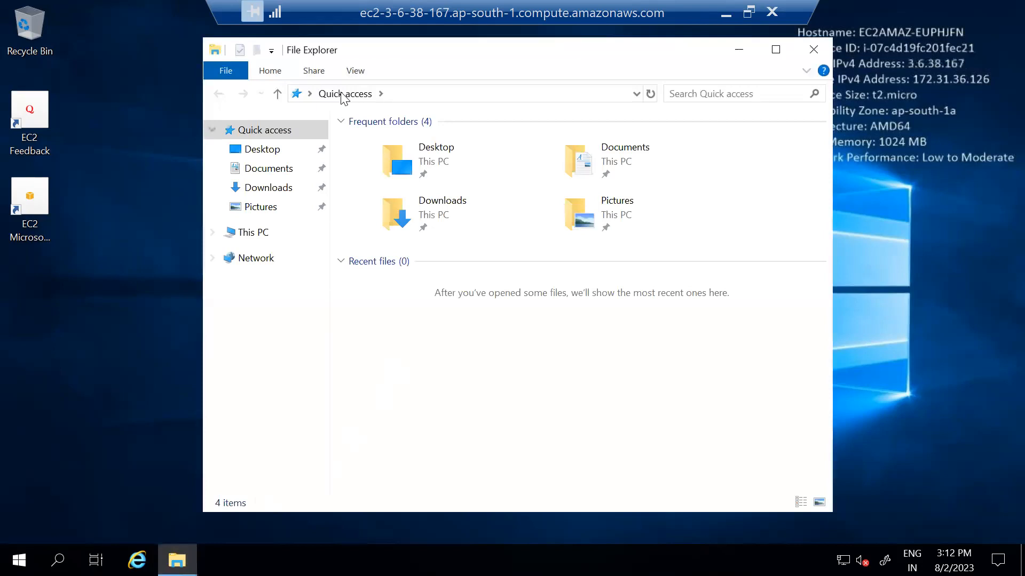
click(263, 235)
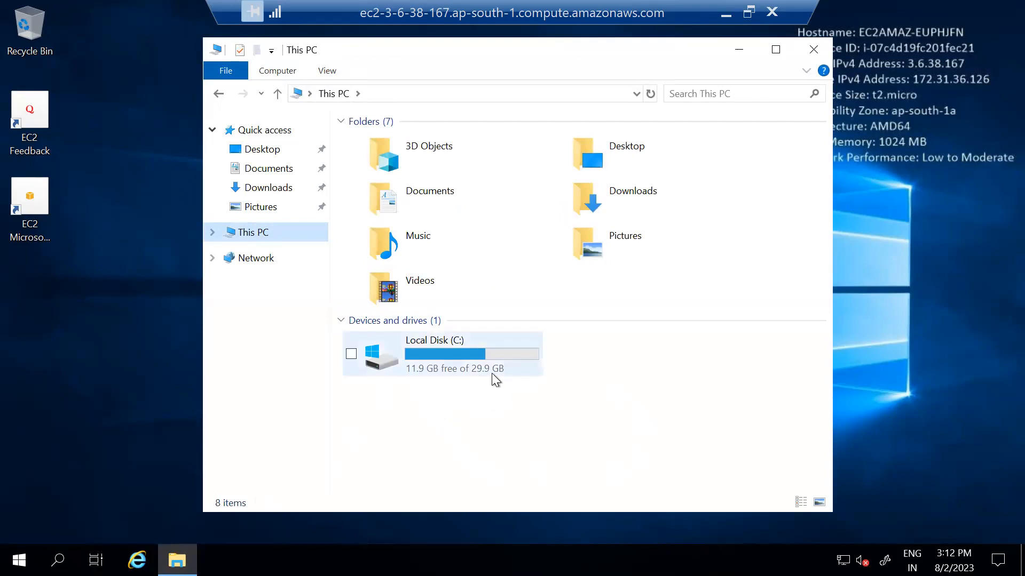
mouse_move(501, 373)
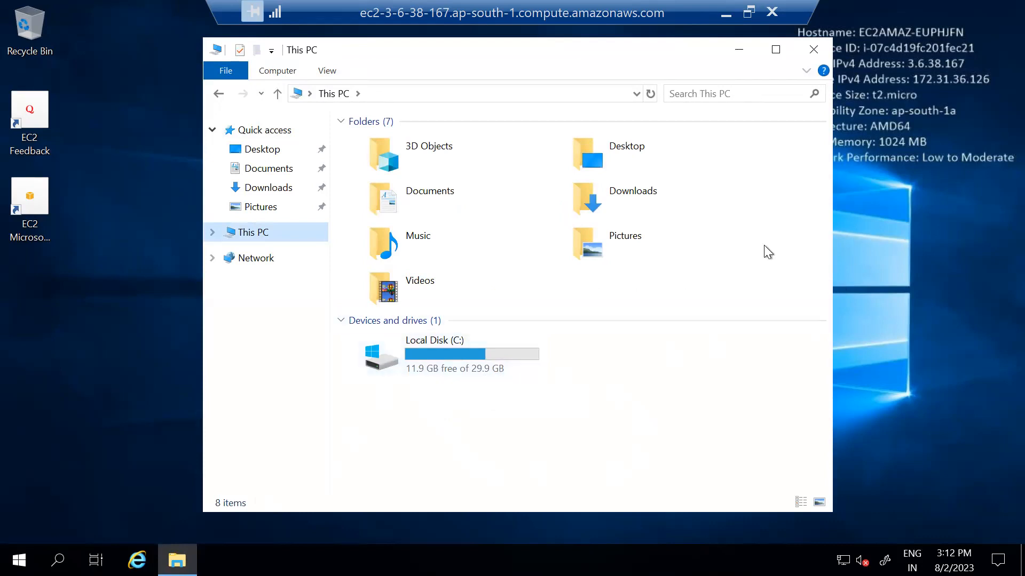
Move This PC aside to examine the server's instance details on the desktop, and minimize that window and the remote session.
drag(668, 53, 569, 63)
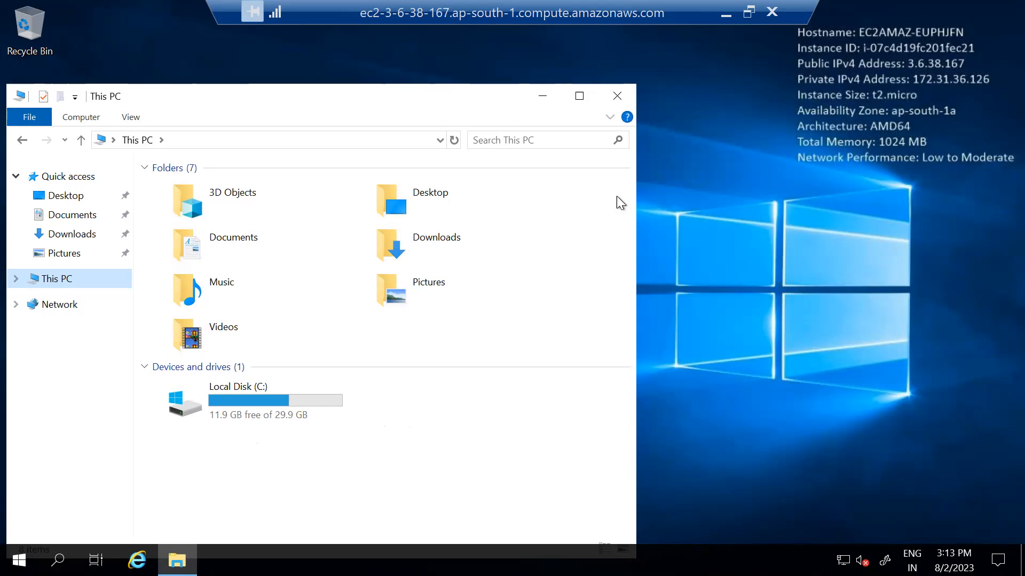
click(543, 97)
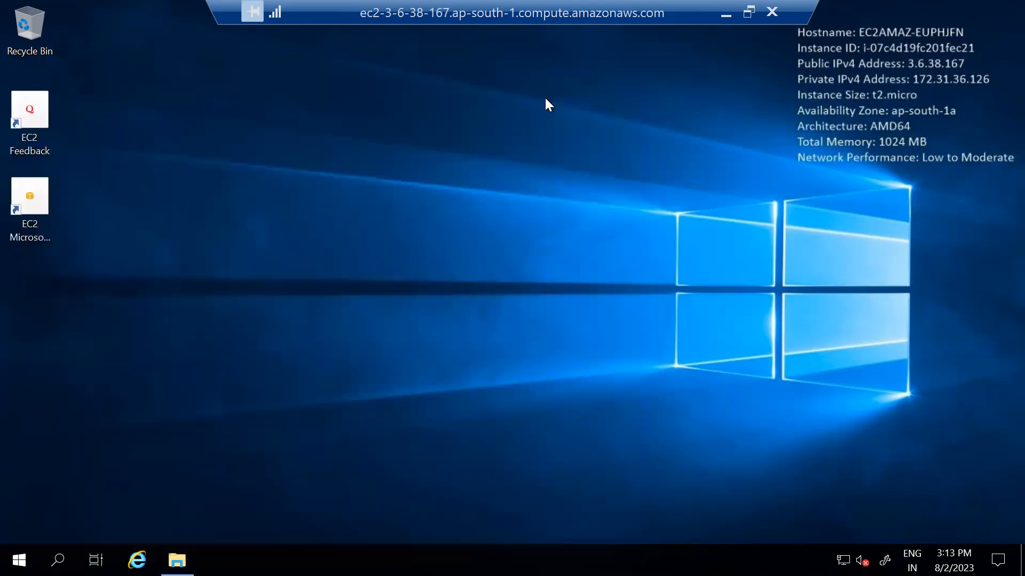
click(727, 18)
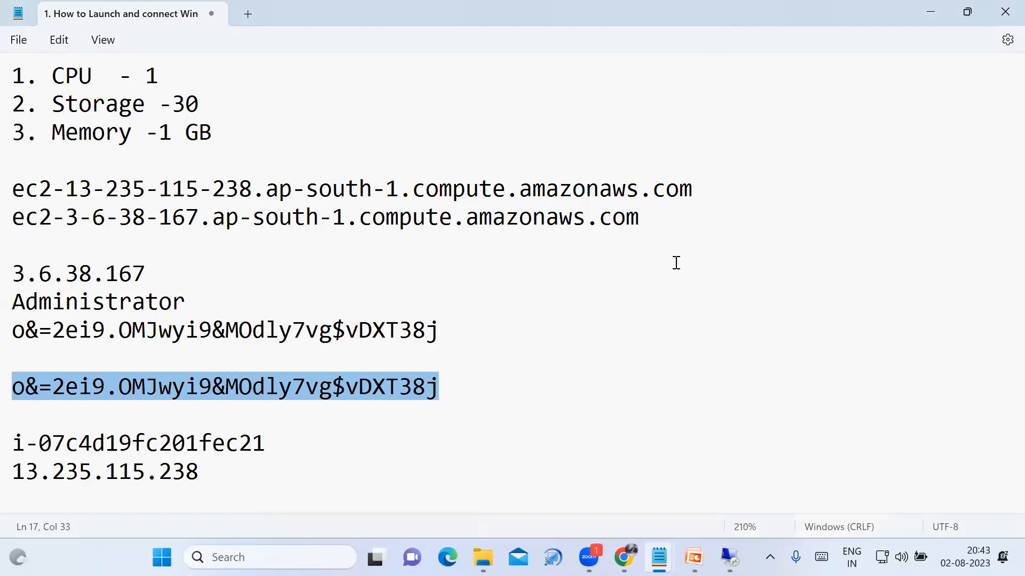
Review the heading on launching and connecting a Windows Server in the Notepad notes and switch to Chrome.
scroll(271, 167, up, 2)
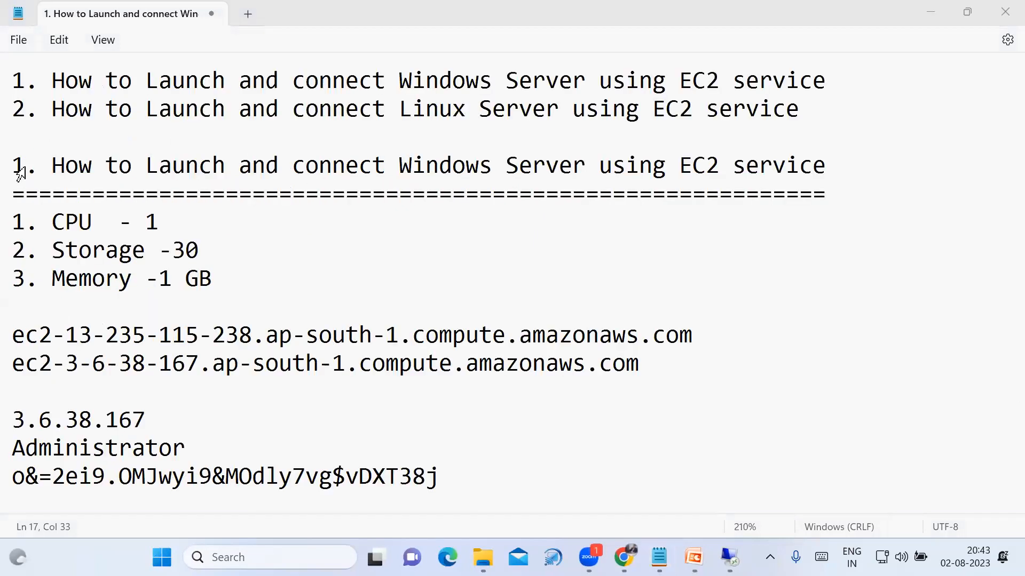
drag(18, 165, 299, 189)
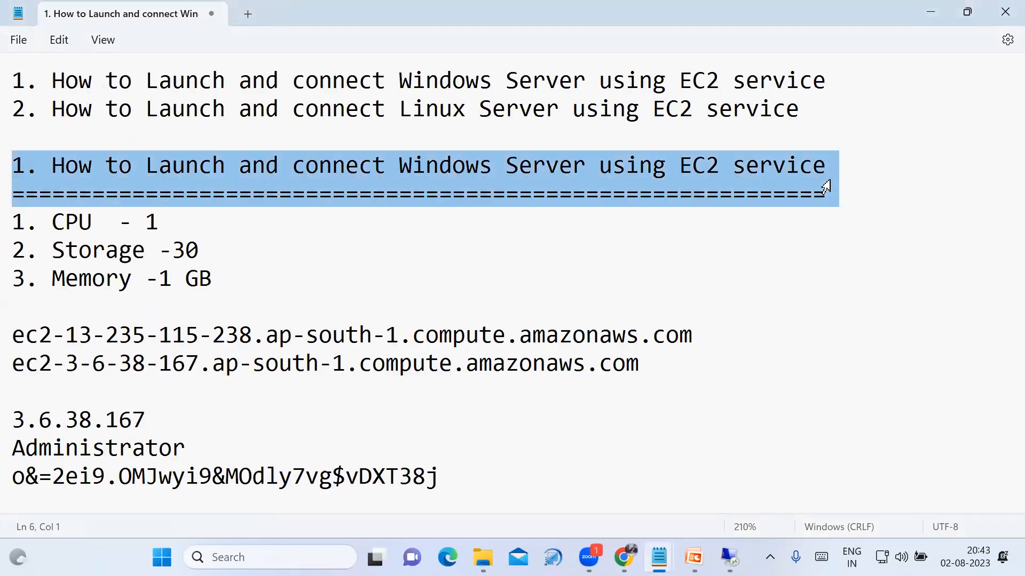
click(866, 221)
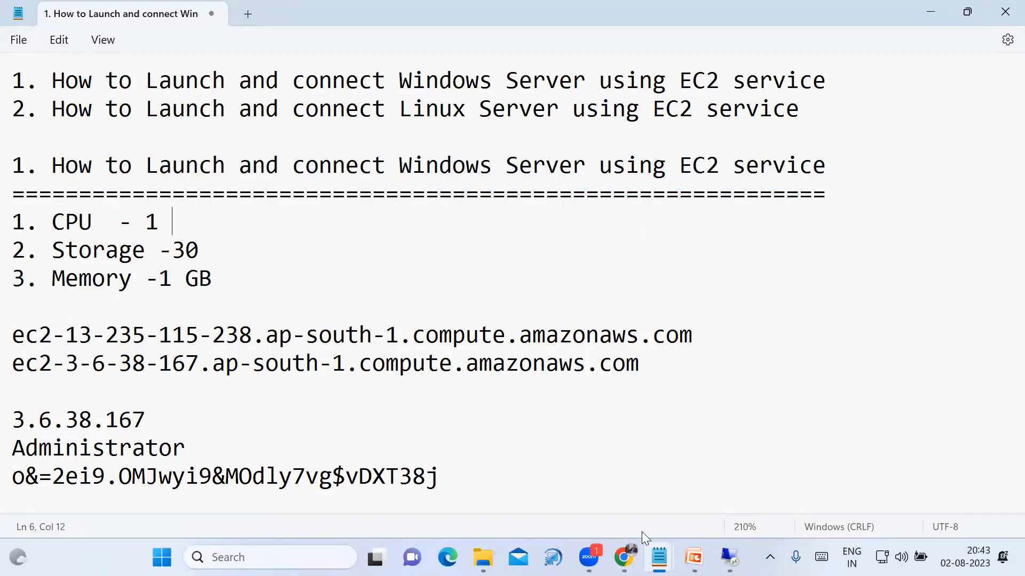
click(623, 557)
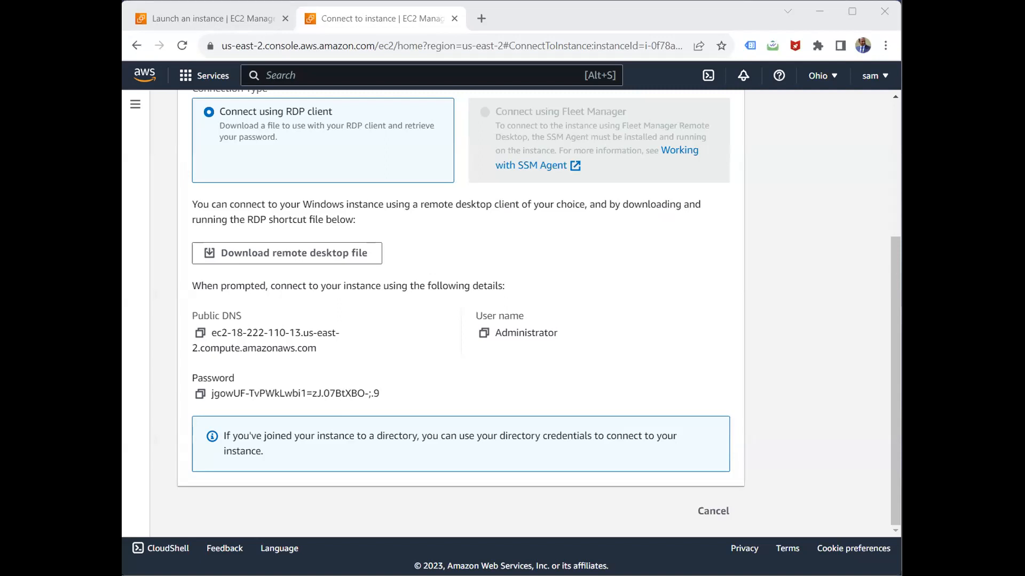
Maximize the browser and copy the Ohio instance's public DNS and administrator password from its RDP client connection details.
click(852, 13)
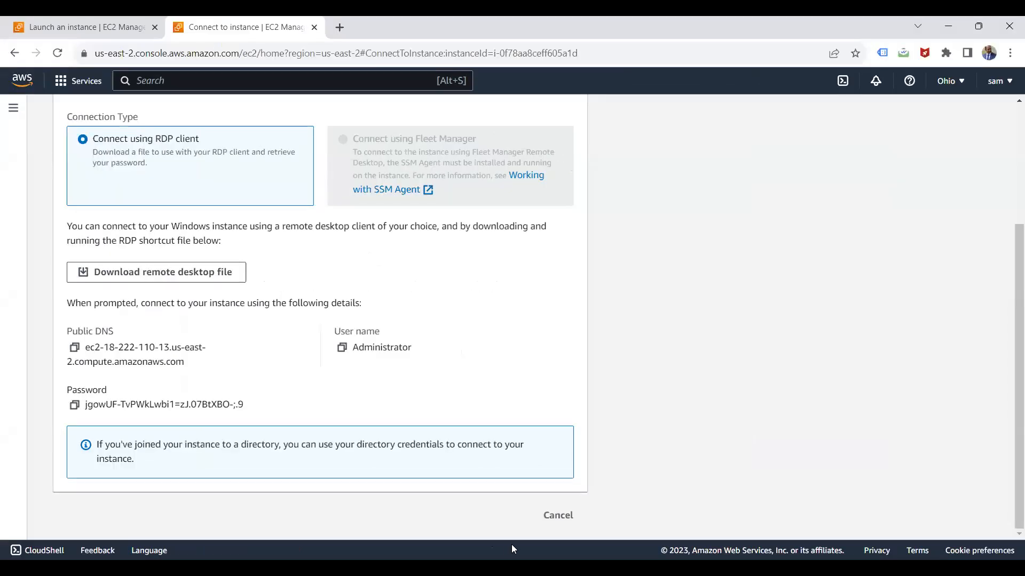
key(super)
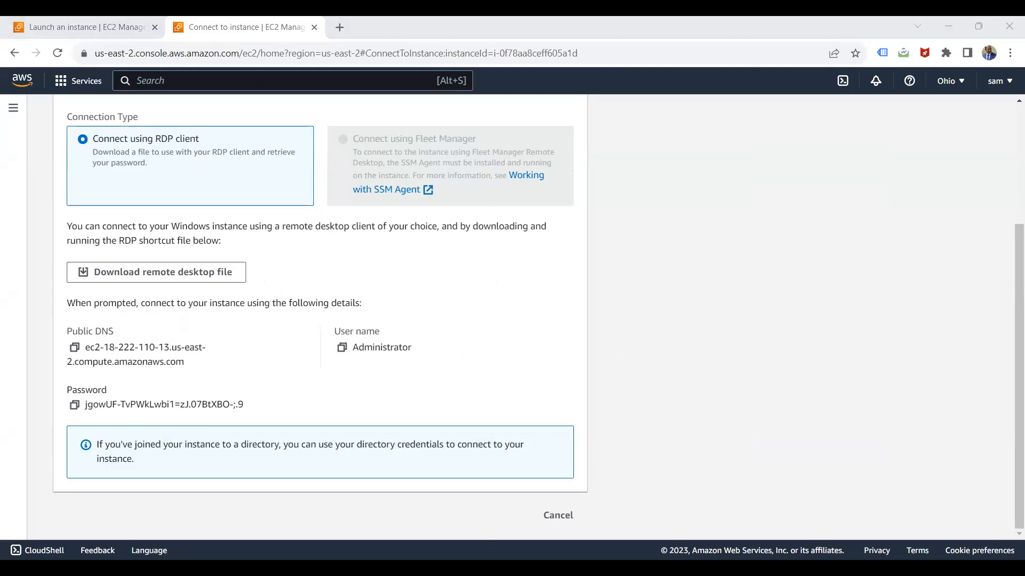
click(72, 355)
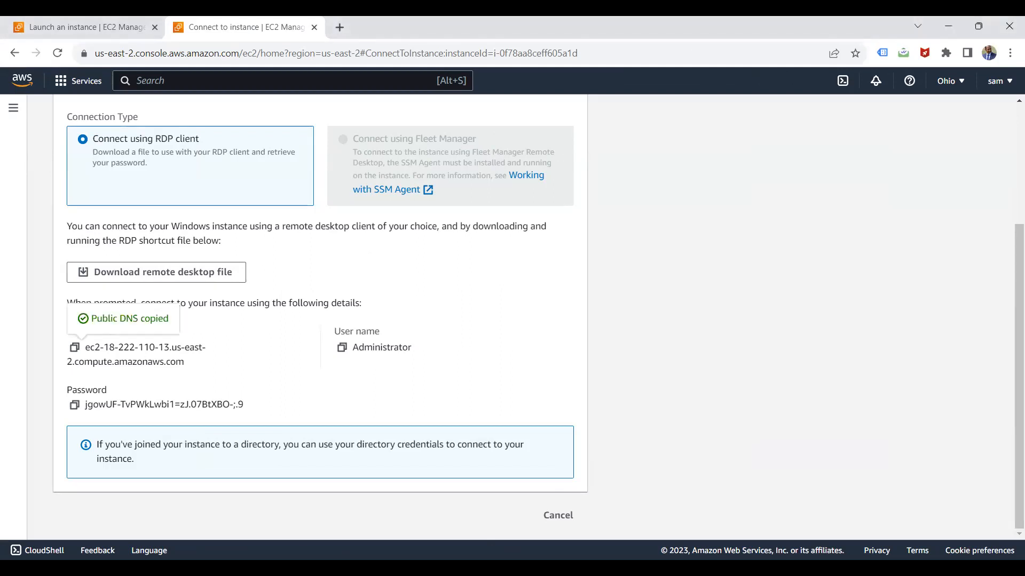
key(super)
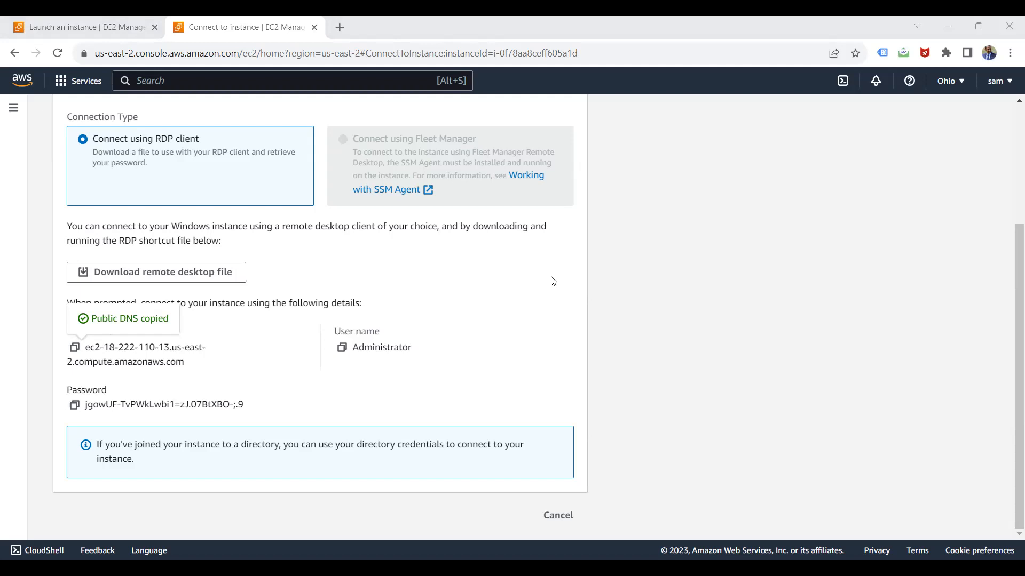
click(75, 406)
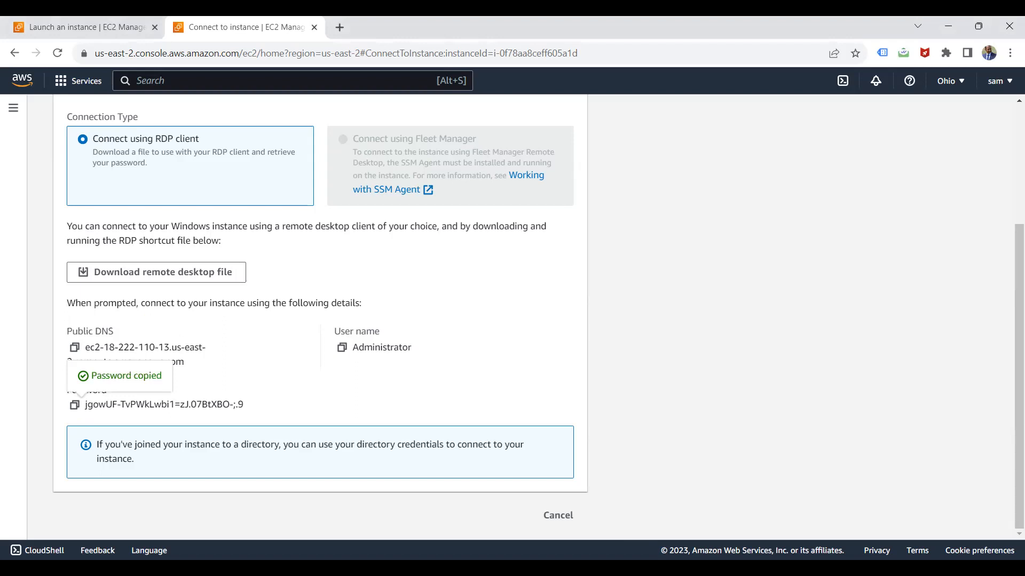
key(alt+Tab)
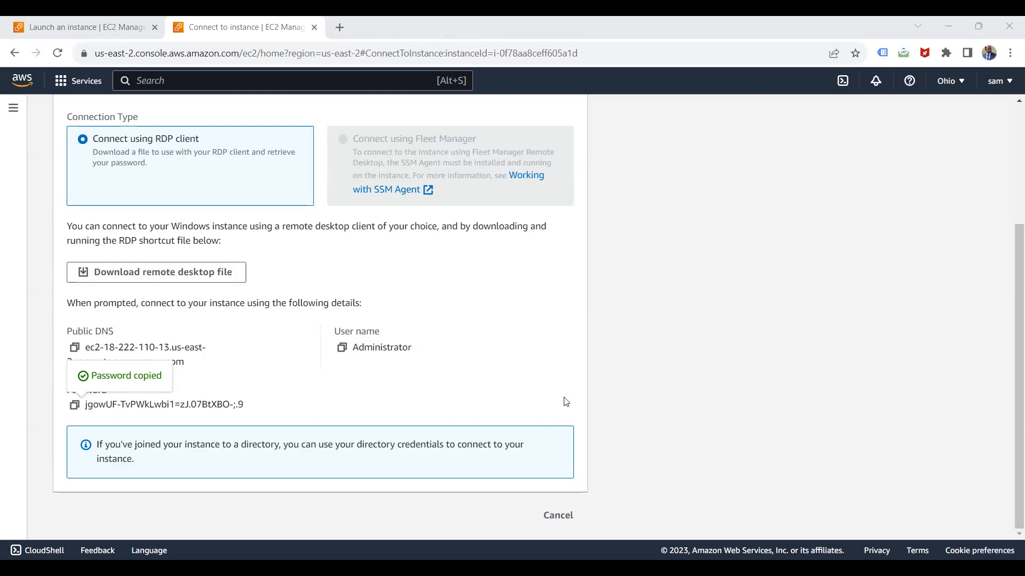
click(347, 350)
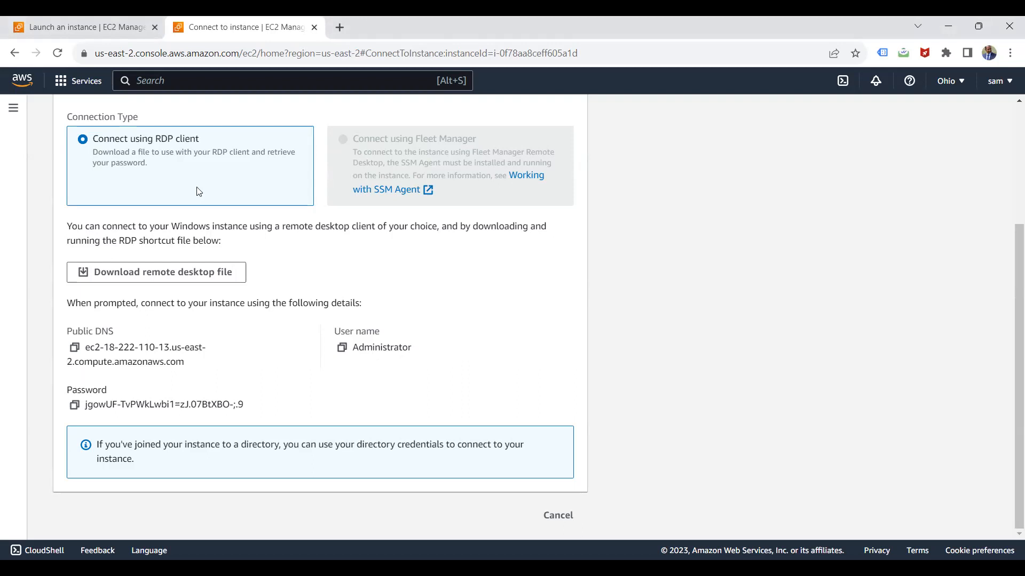
Cancel the pending Remote Desktop credentials prompt and restart the connection to ec2-18-222-110-13.us-east-2.compute.amazonaws.com.
key(super)
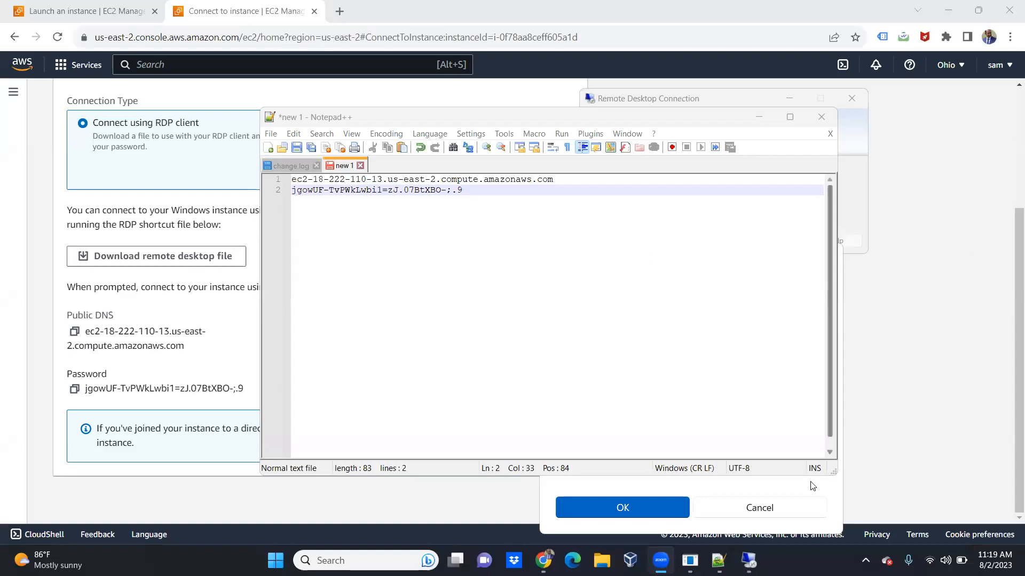
click(770, 341)
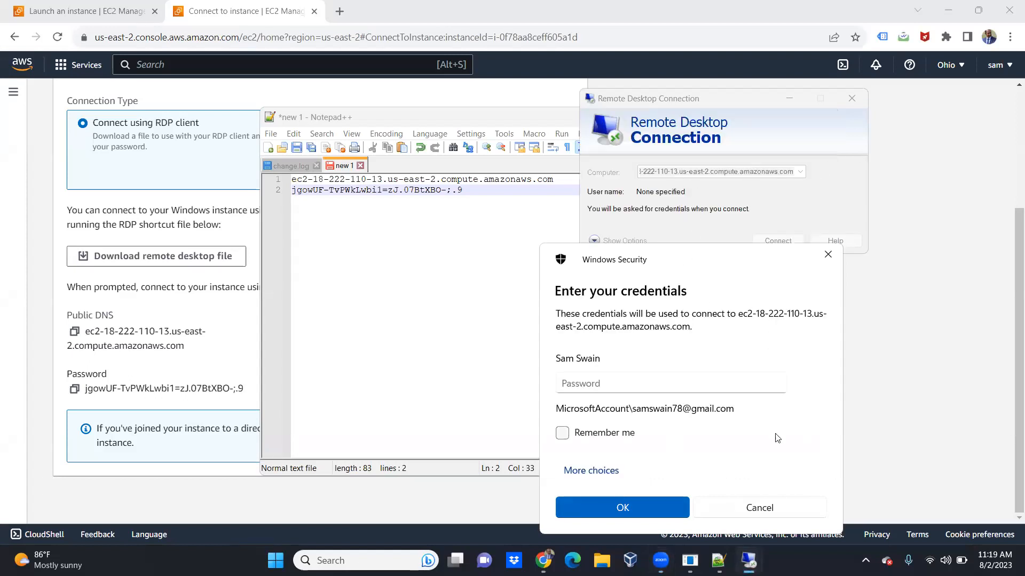
click(757, 508)
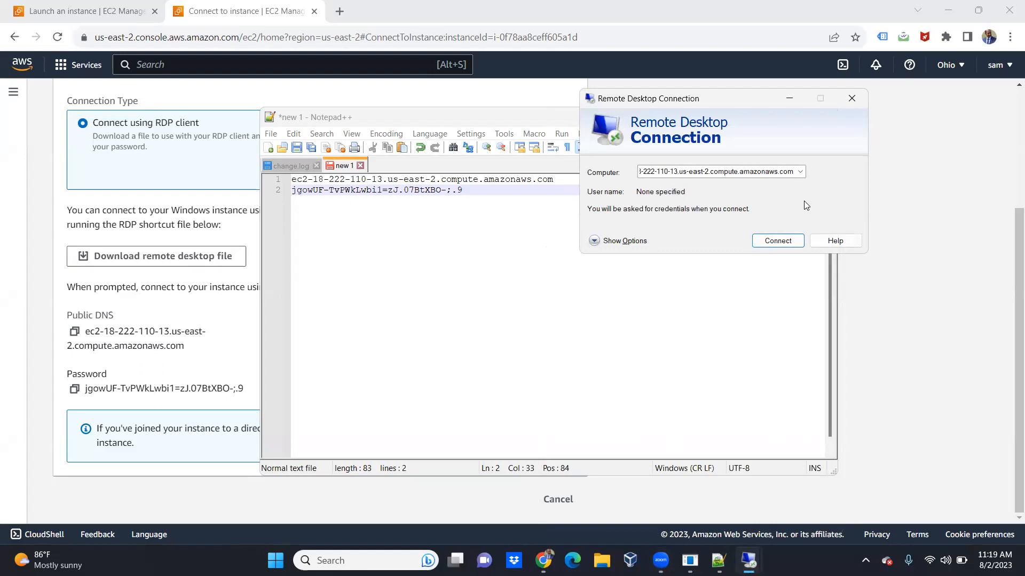
drag(556, 180, 283, 168)
click(749, 561)
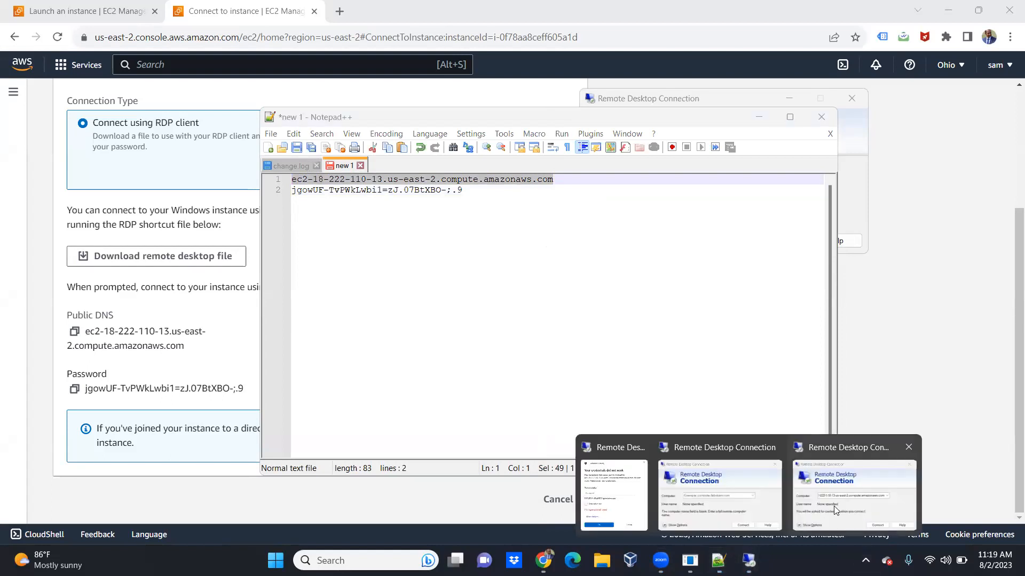
click(833, 506)
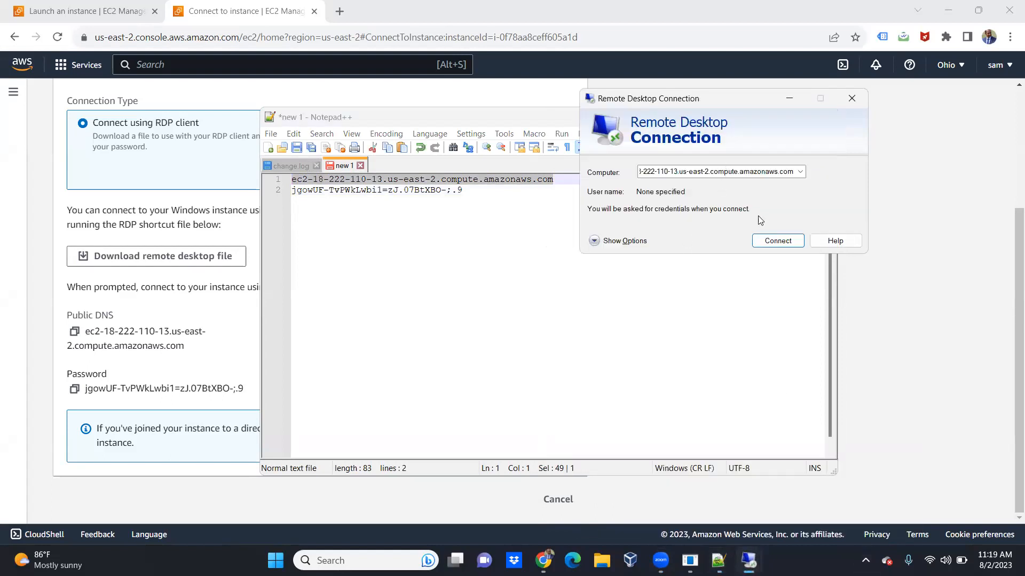
click(775, 241)
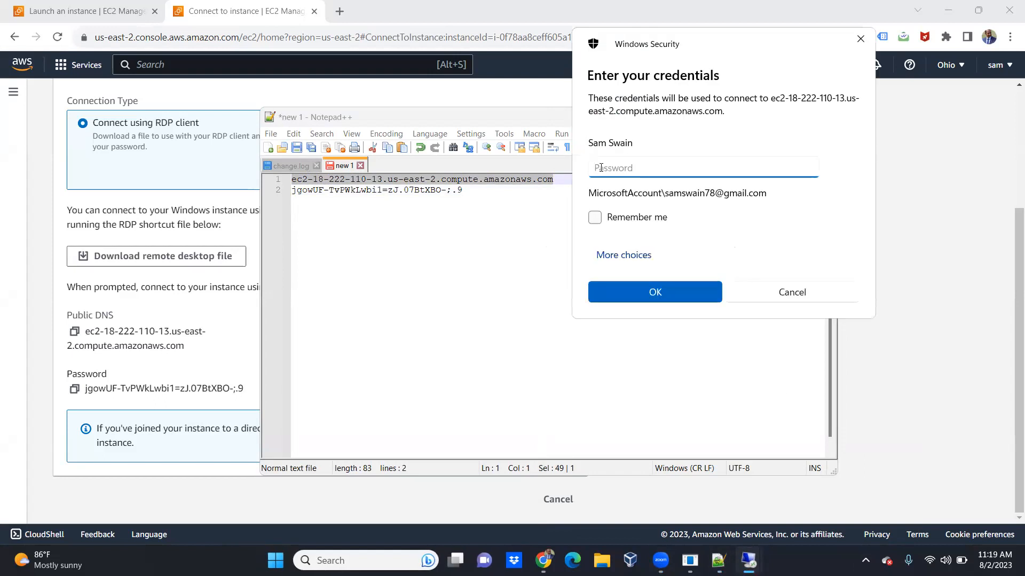
Copy the administrator password from Notepad++, paste it into the credentials prompt and try to sign in with the preselected Microsoft account.
drag(470, 191, 285, 189)
right_click(302, 191)
click(335, 211)
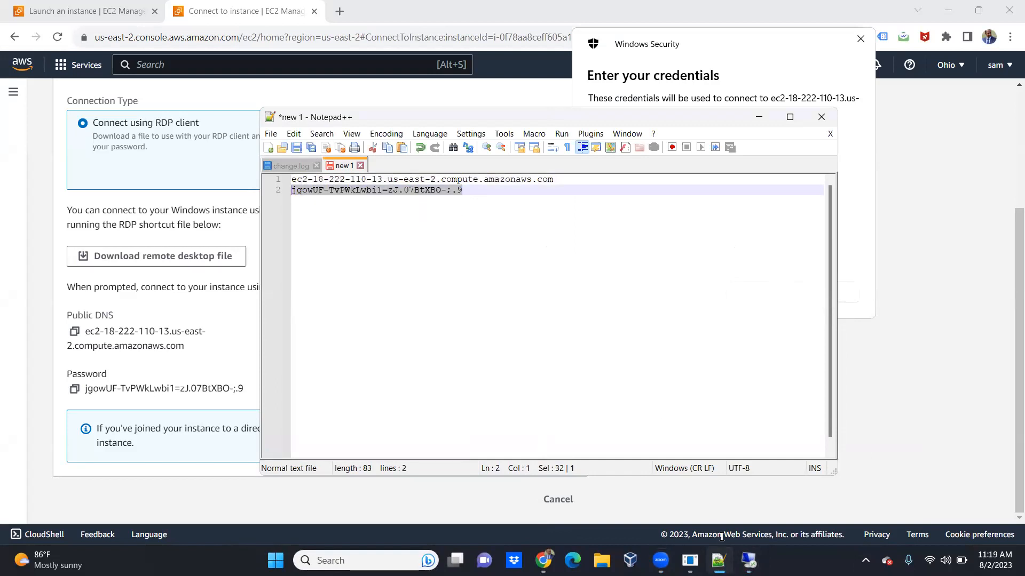
mouse_move(749, 561)
click(858, 440)
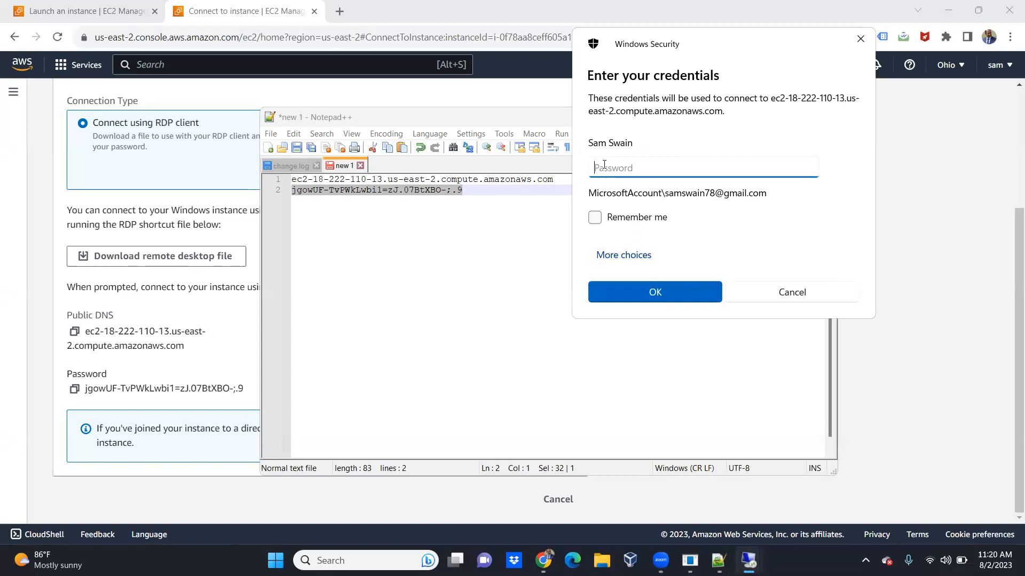
key(ctrl+v)
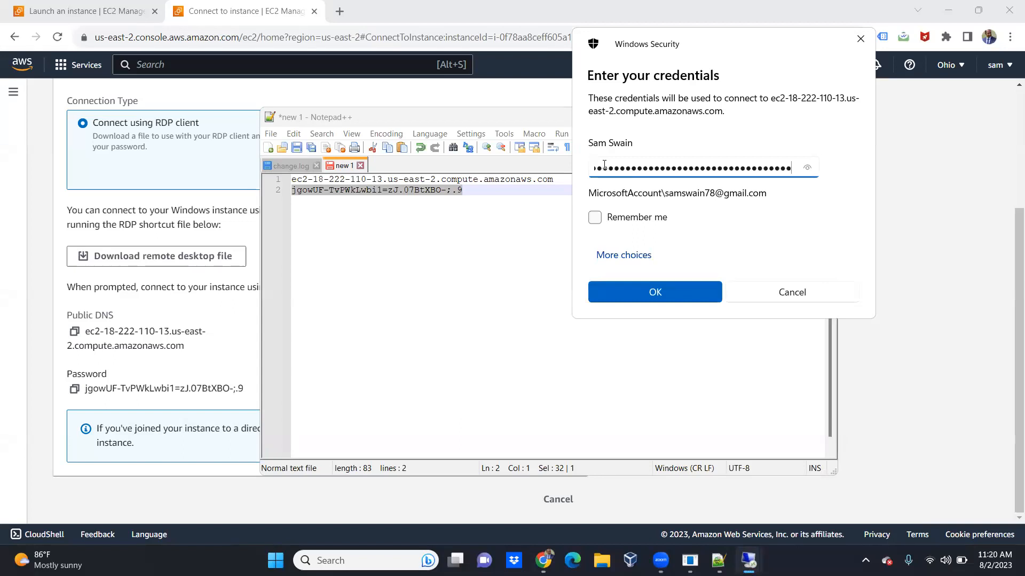
click(665, 292)
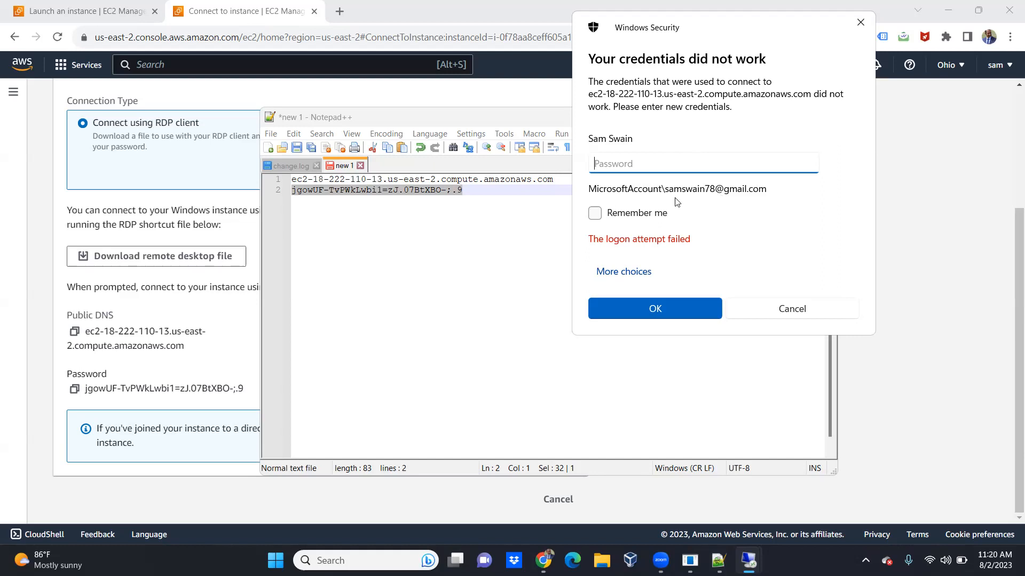
Switch the credentials prompt to a different account and activate its user name field.
click(620, 281)
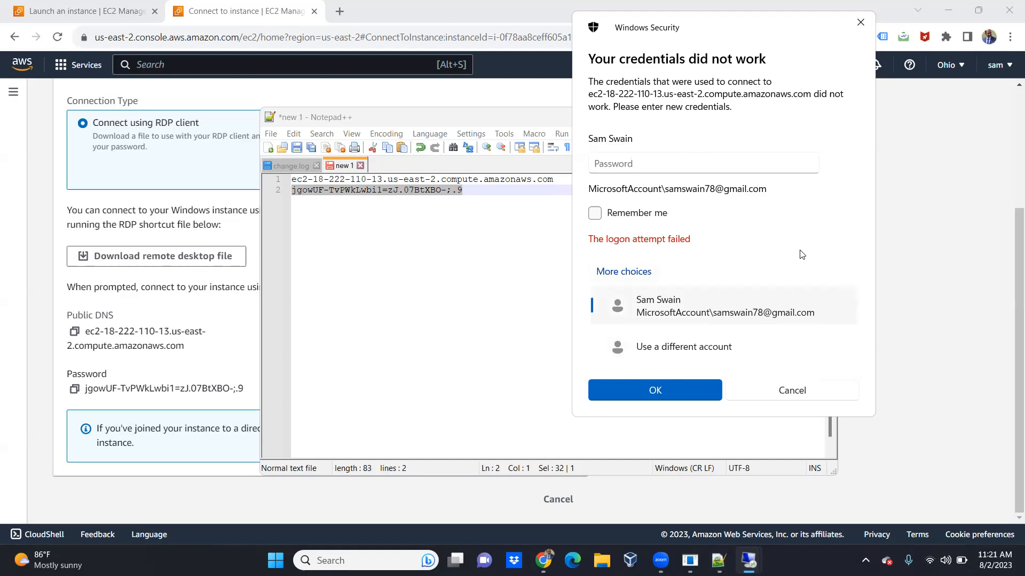
click(700, 346)
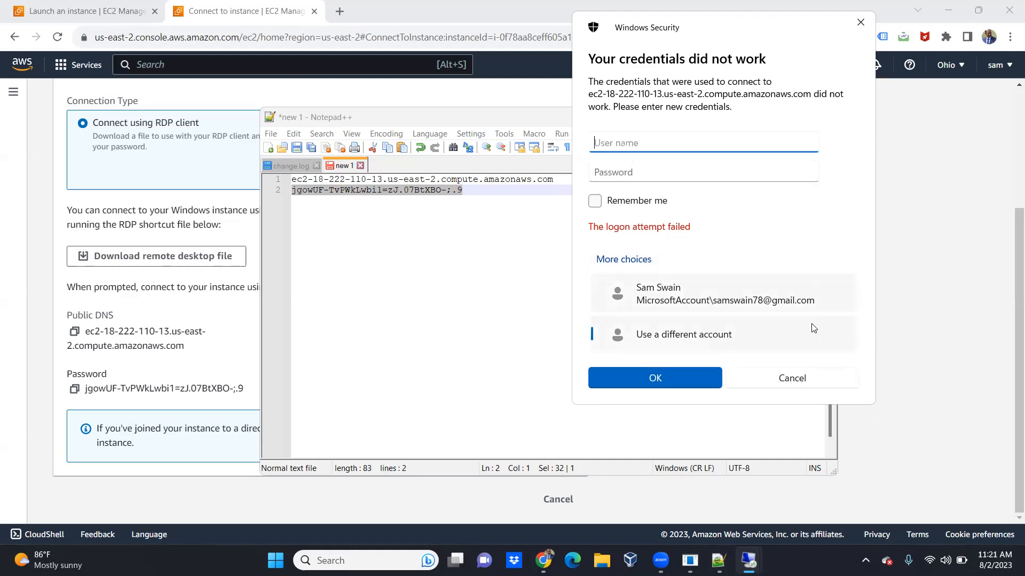
click(665, 392)
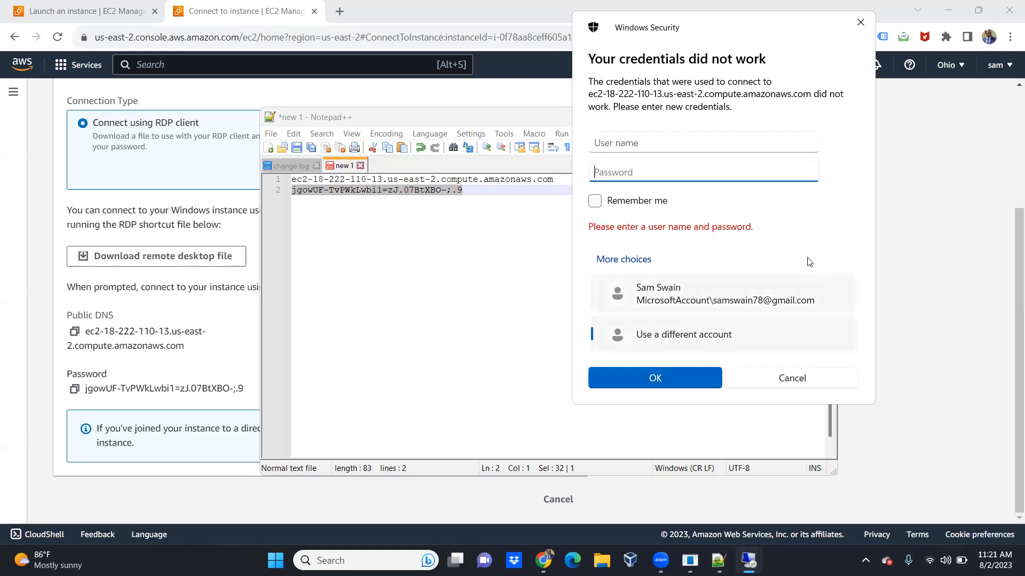
click(654, 140)
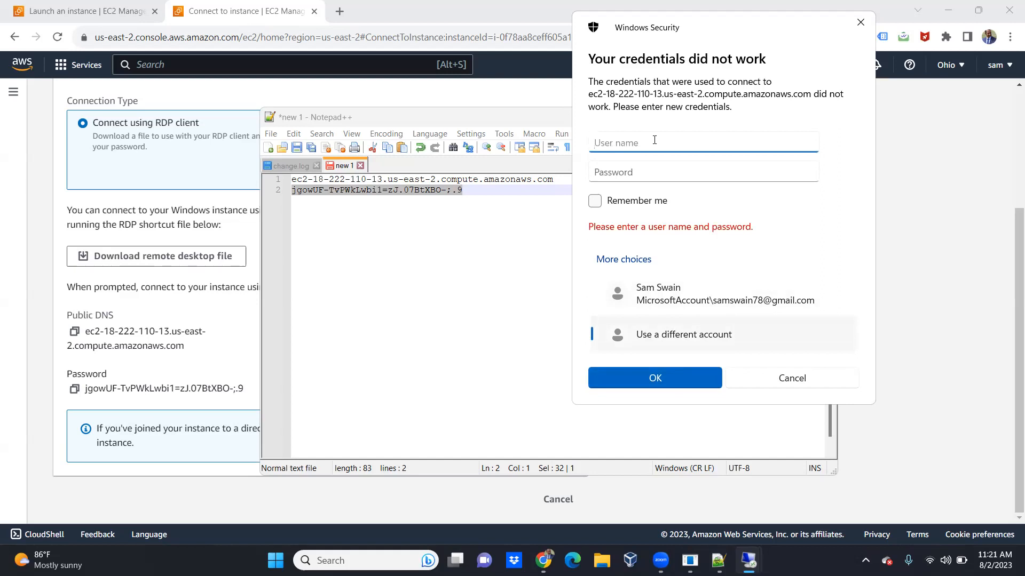
text(administra)
key(BackSpace)
key(BackSpace)
key(BackSpace)
key(BackSpace)
key(BackSpace)
key(BackSpace)
key(BackSpace)
key(BackSpace)
key(BackSpace)
key(BackSpace)
Copy the user name from the instance's connection details and enter Administrator once as the user name in the credentials prompt.
click(216, 363)
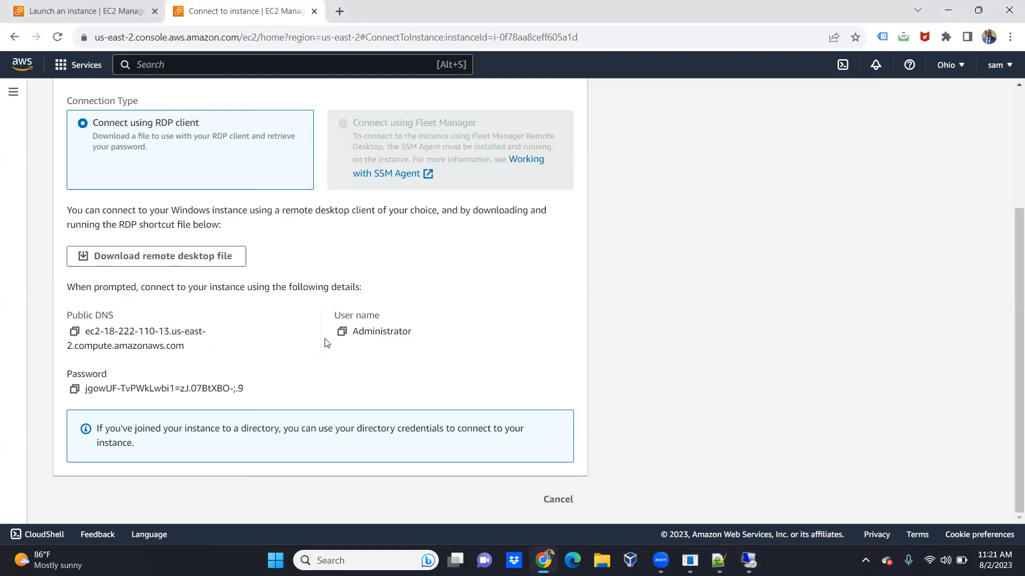
click(342, 332)
mouse_move(543, 560)
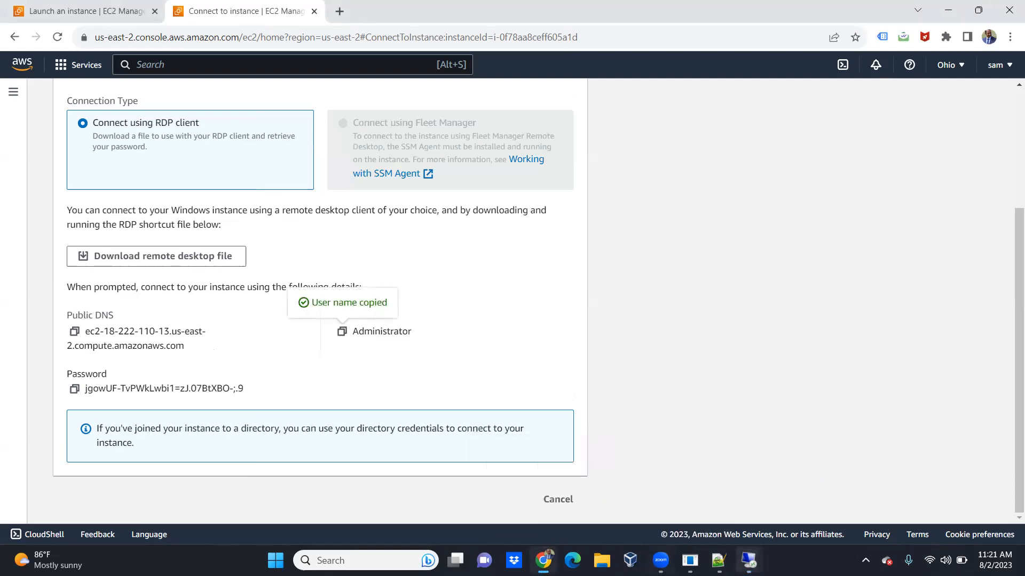
mouse_move(748, 560)
click(825, 484)
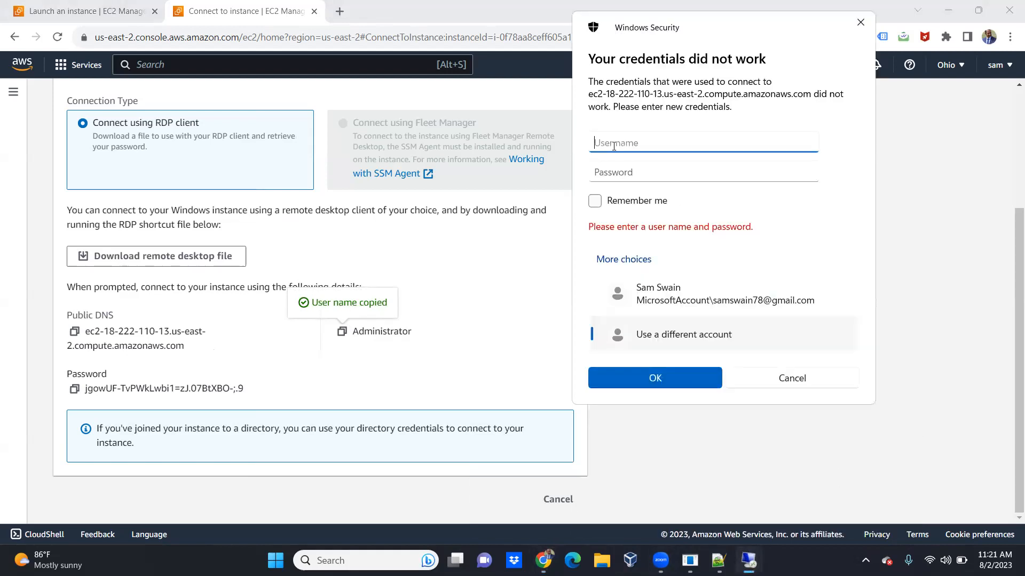
key(ctrl+v)
key(ctrl+v)
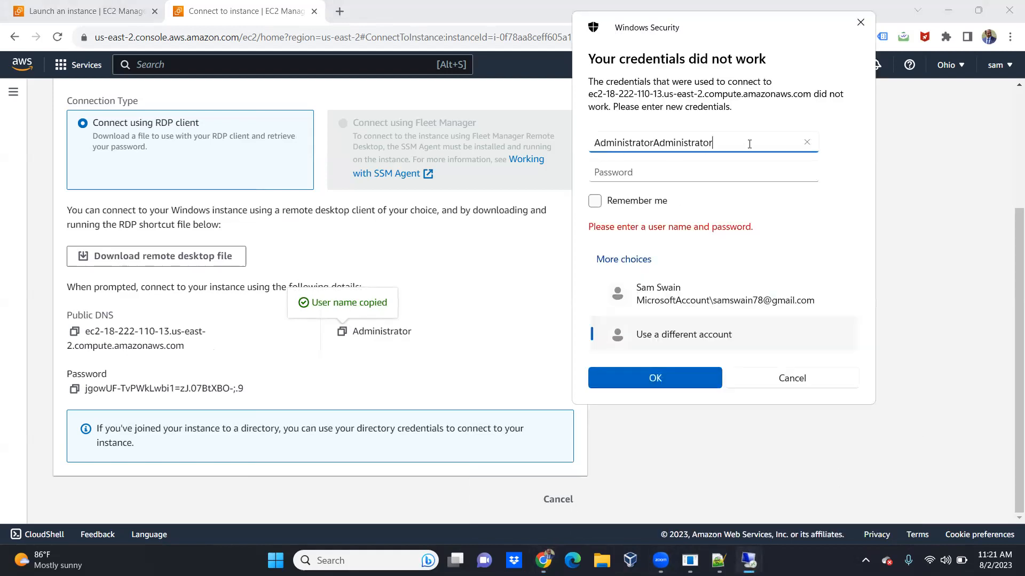
key(BackSpace)
key(BackSpace)
key(BackSpace)
key(BackSpace)
key(BackSpace)
key(BackSpace)
key(BackSpace)
key(BackSpace)
key(BackSpace)
key(BackSpace)
key(BackSpace)
key(BackSpace)
key(BackSpace)
Copy the decrypted administrator password from the instance's connection details, paste it into the credentials prompt and submit the sign-in as Administrator.
click(625, 181)
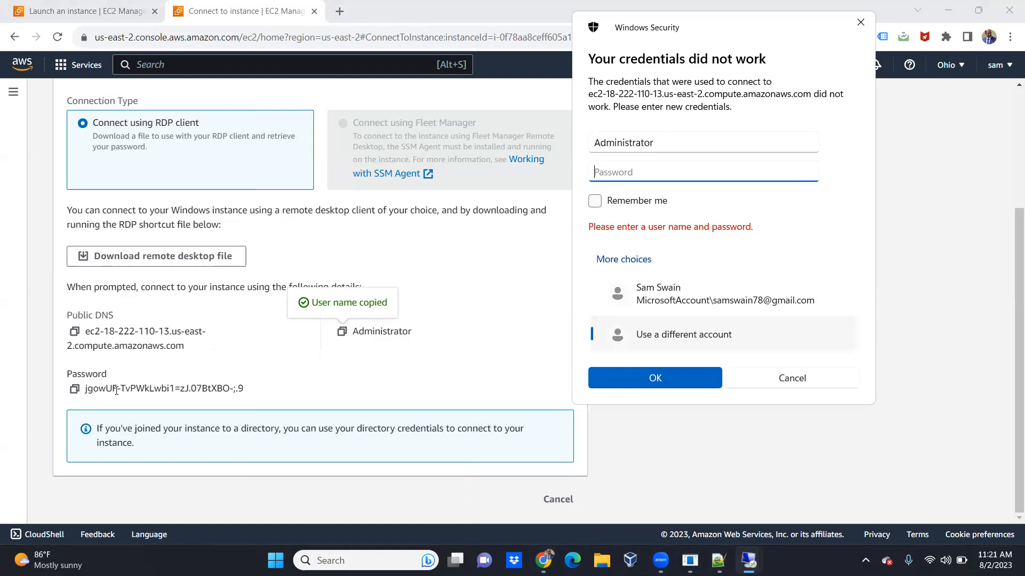
click(74, 391)
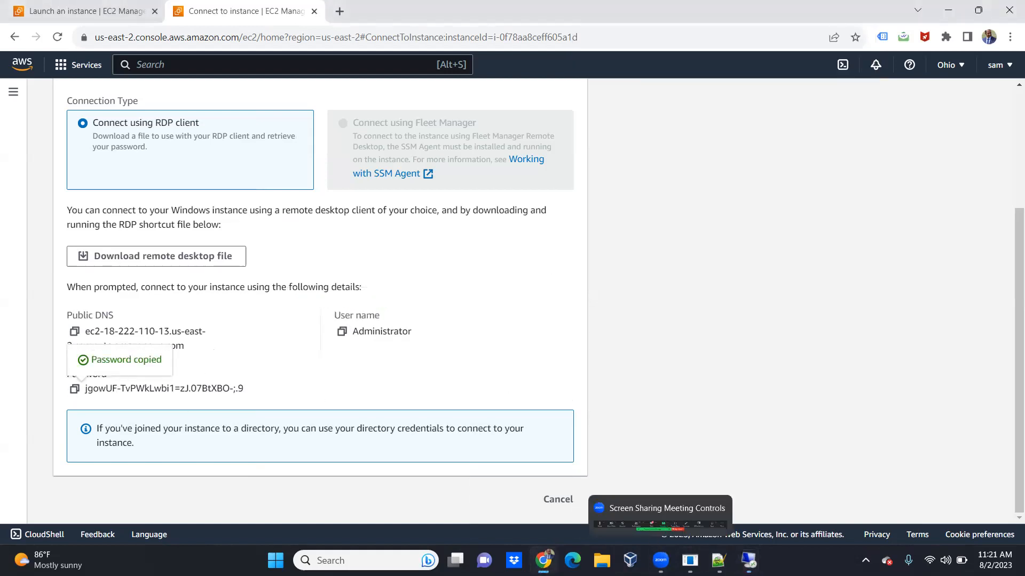
mouse_move(748, 561)
click(830, 492)
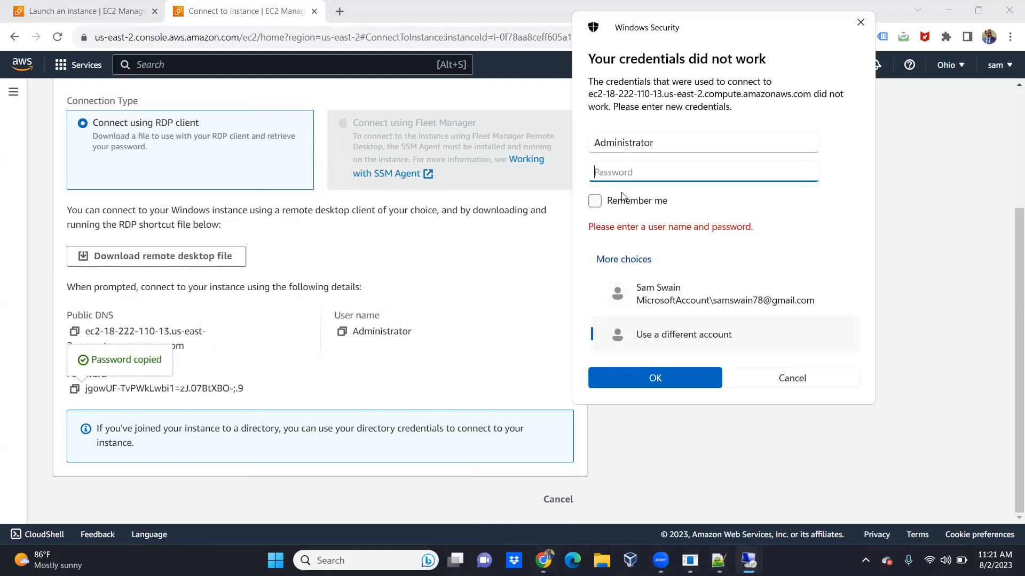
key(ctrl+v)
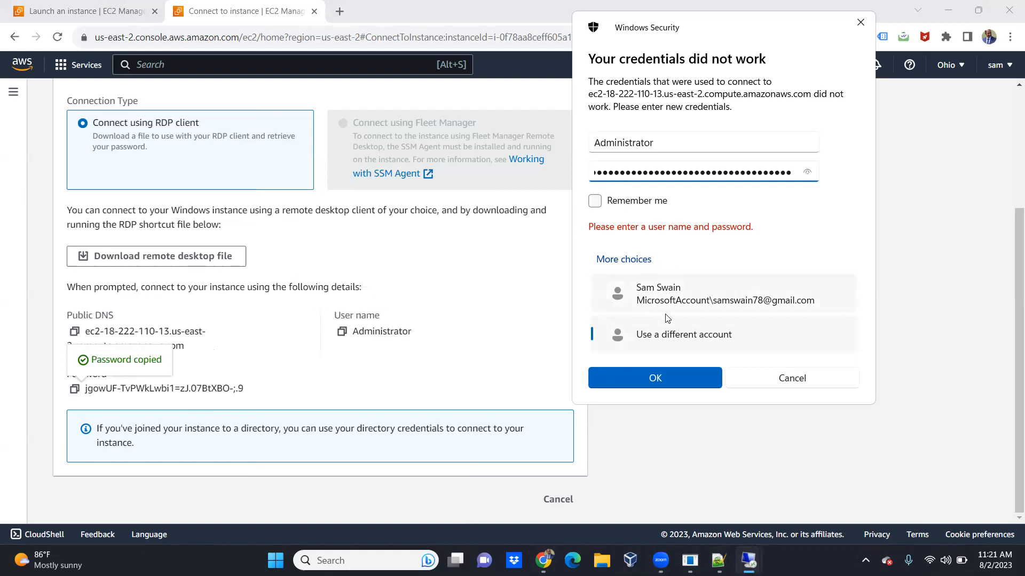
click(681, 380)
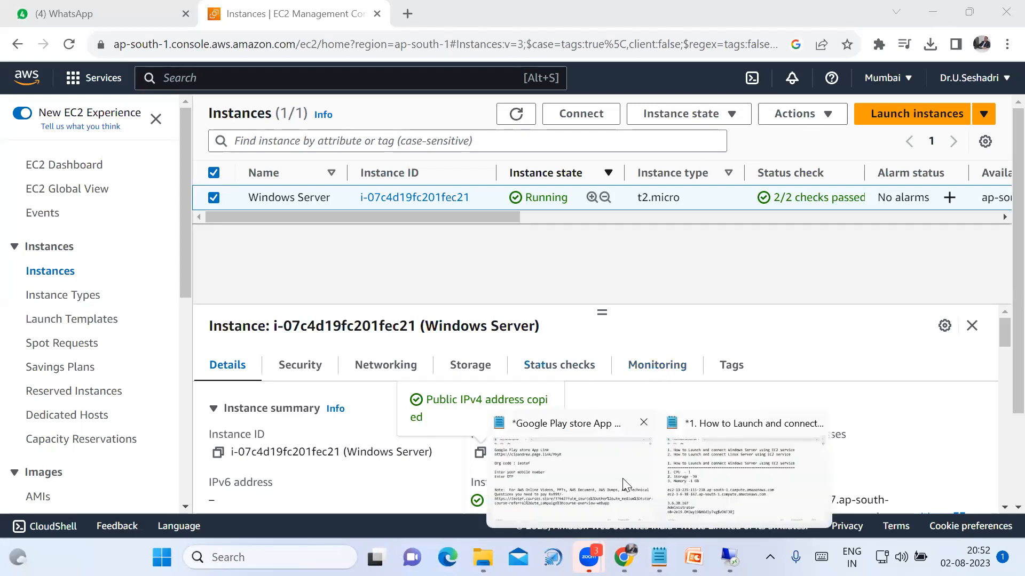
Switch to the Google Play store App note in Notepad and highlight its app link, organisation code and mobile number lines.
click(597, 481)
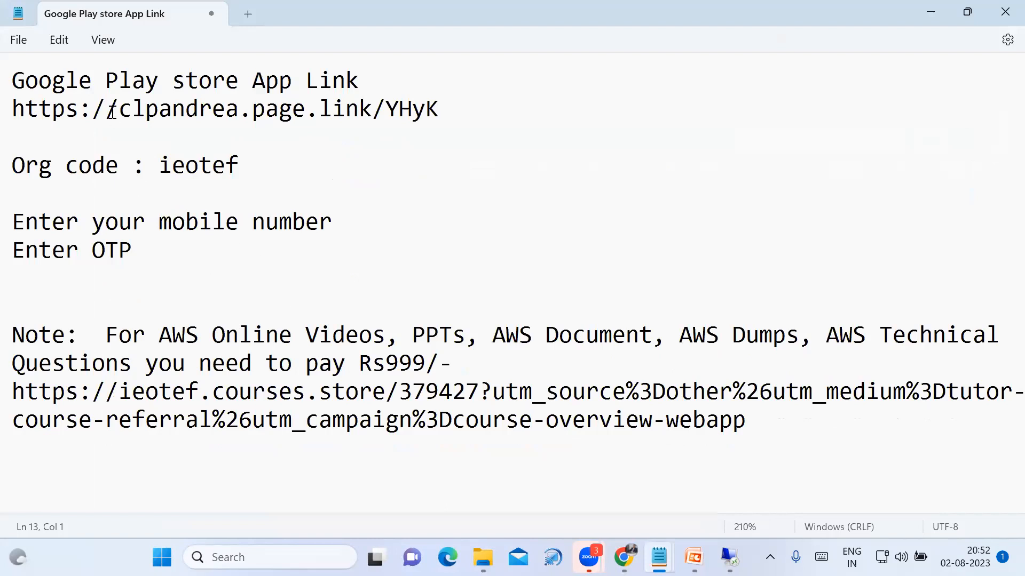
drag(11, 113, 446, 122)
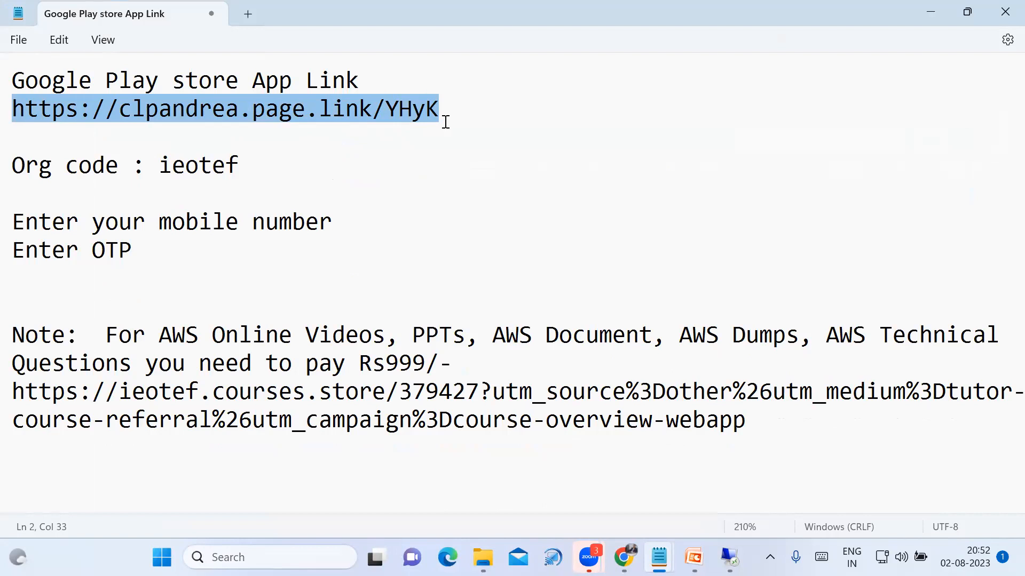
click(332, 184)
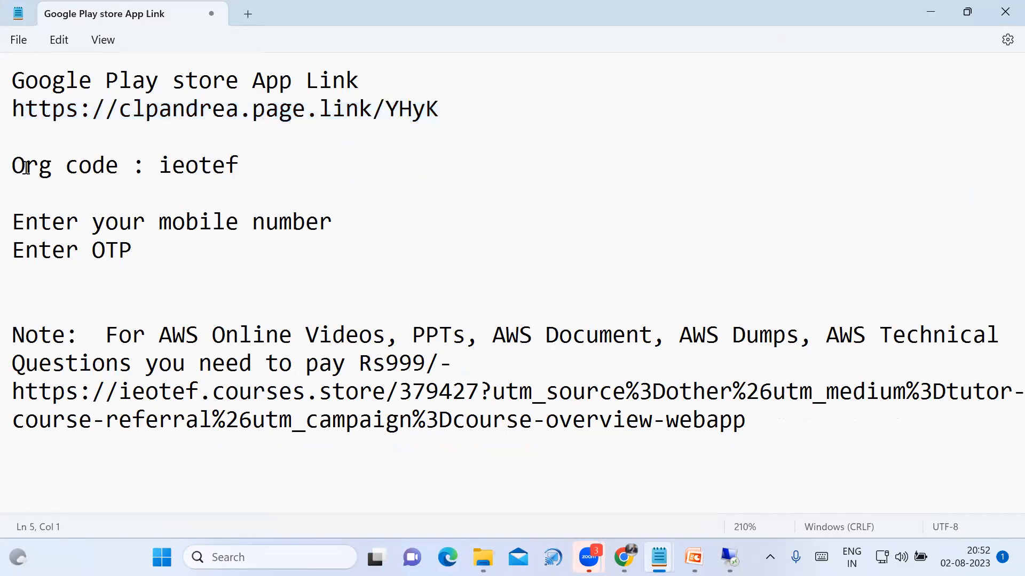
drag(159, 165, 268, 166)
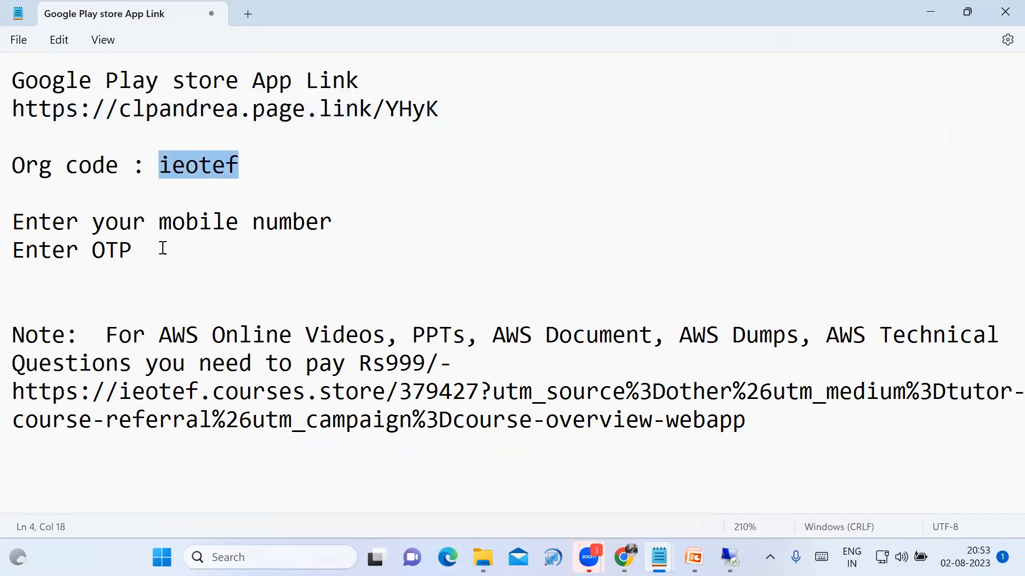
drag(12, 223, 337, 243)
click(335, 271)
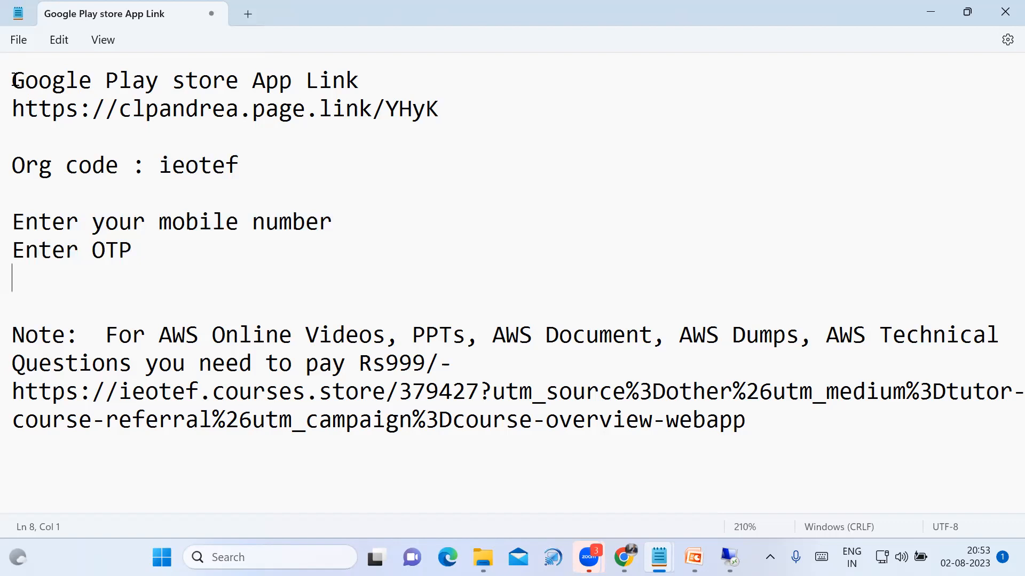
Copy the note's lines from "Google Play store App Link" through "Enter OTP" and clear the selection.
drag(13, 80, 113, 224)
click(145, 244)
drag(19, 81, 155, 256)
right_click(110, 236)
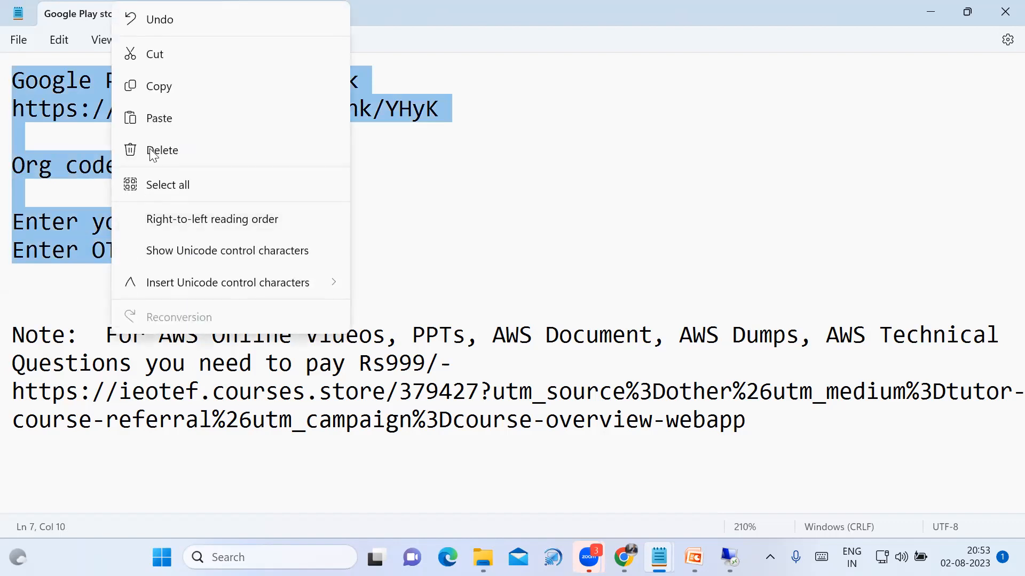
click(163, 88)
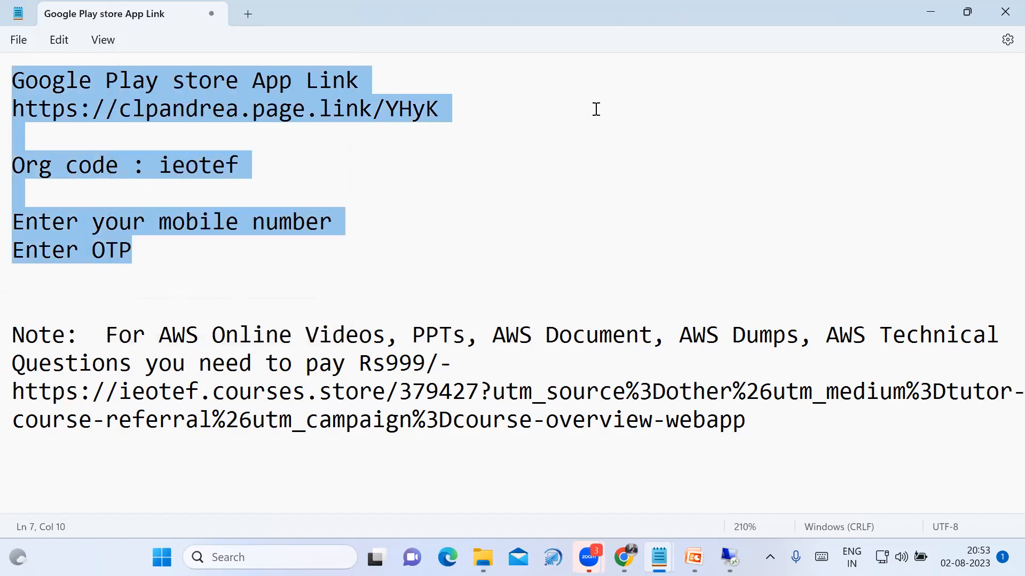
click(575, 157)
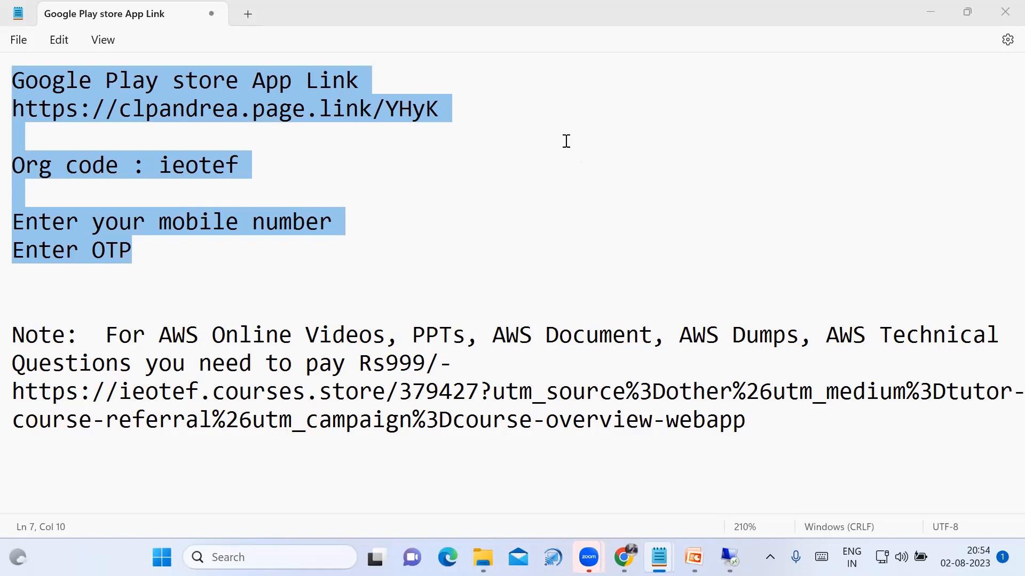
click(553, 209)
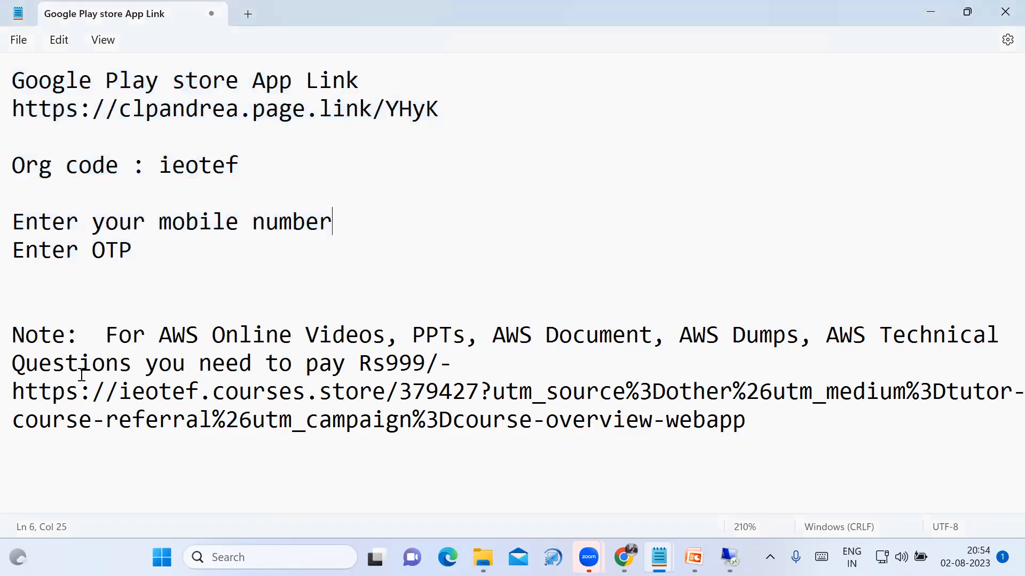
Highlight the note about paying Rs999 for AWS videos, PPTs, documents and dumps, including the start of its course link.
drag(15, 341, 477, 390)
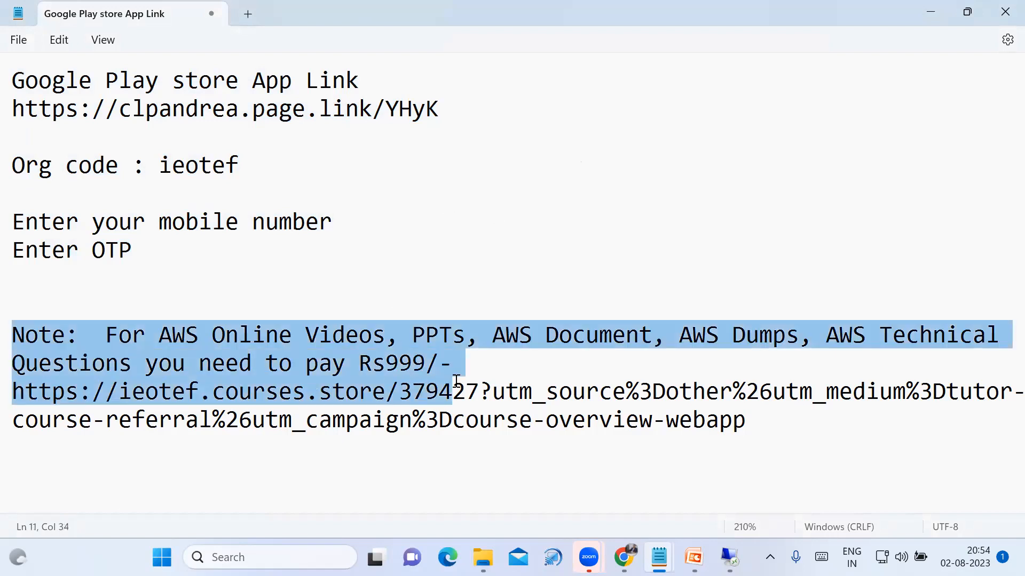
click(812, 167)
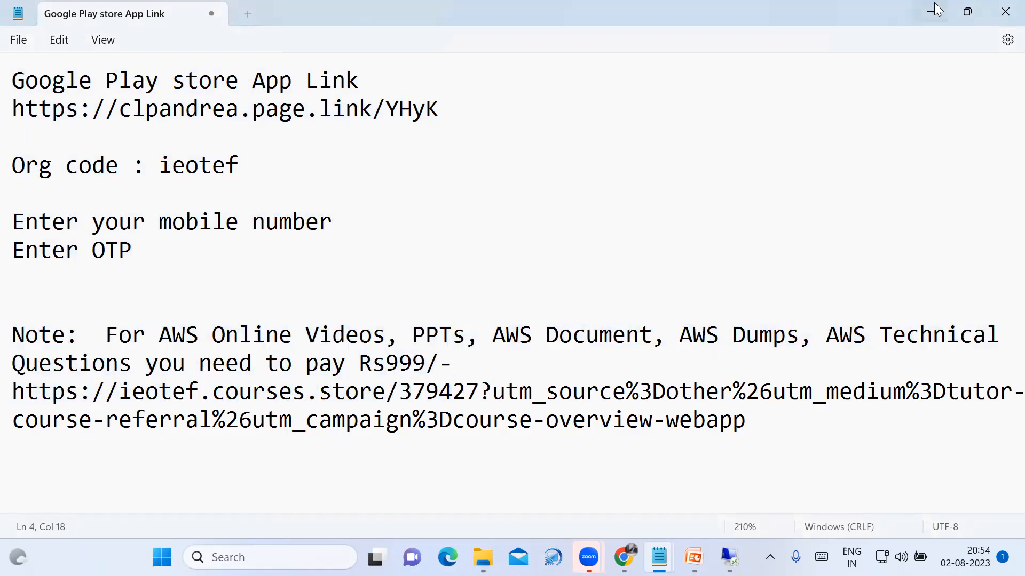
click(562, 241)
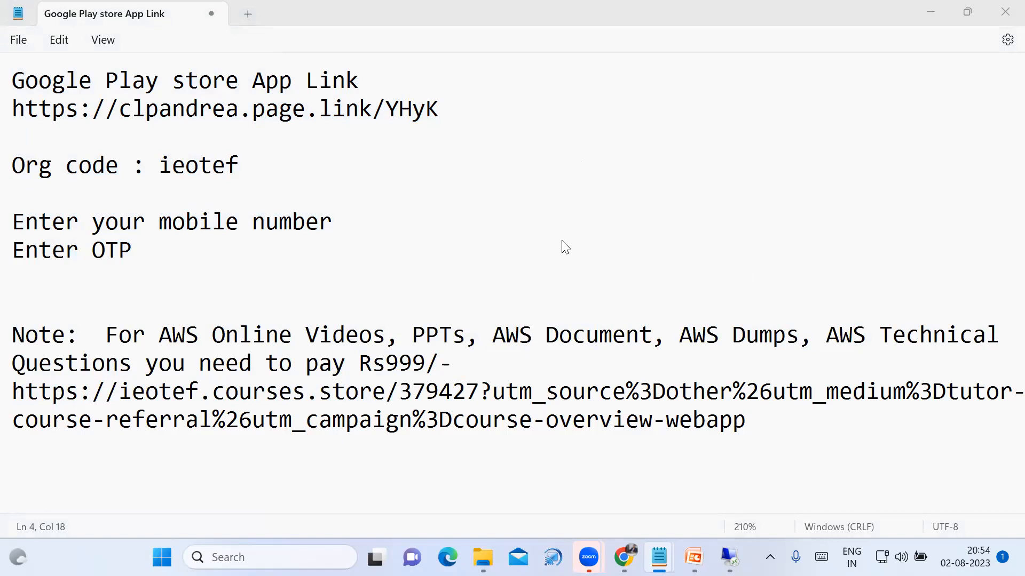
click(649, 539)
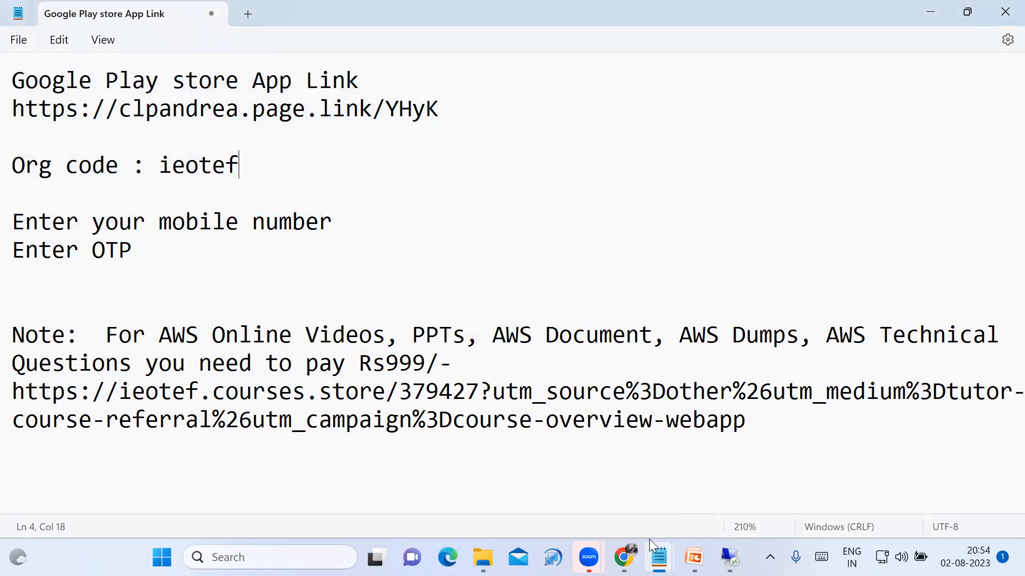
click(471, 356)
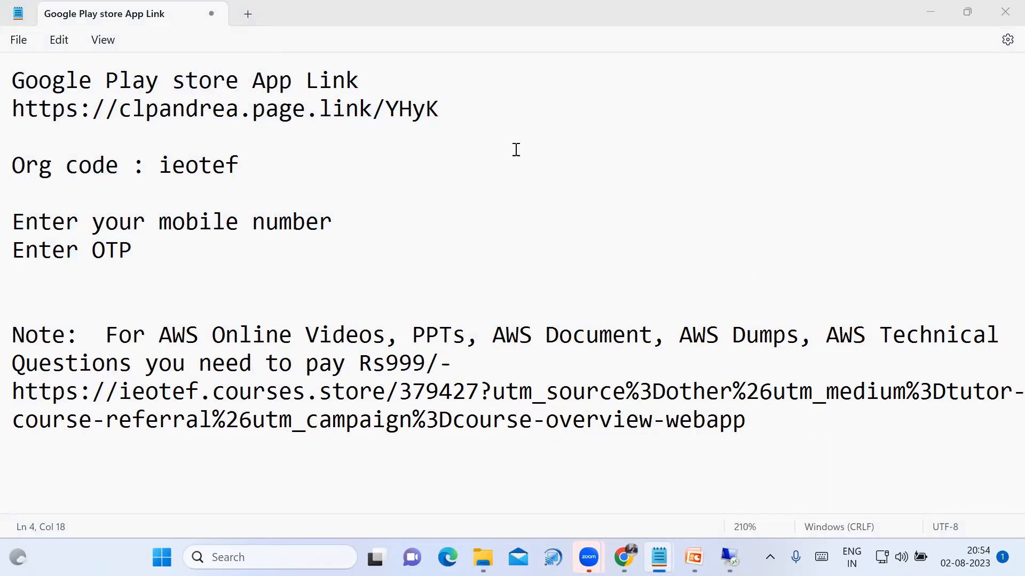
Return to the EC2 instances list in Chrome, terminate the Windows Server instance and dismiss the notification.
click(931, 12)
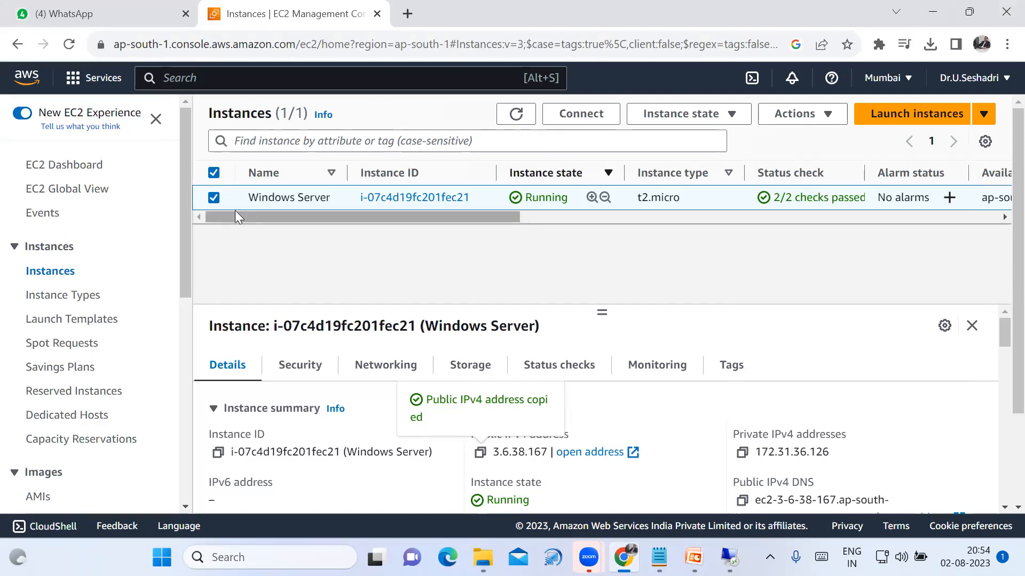
click(214, 199)
click(214, 199)
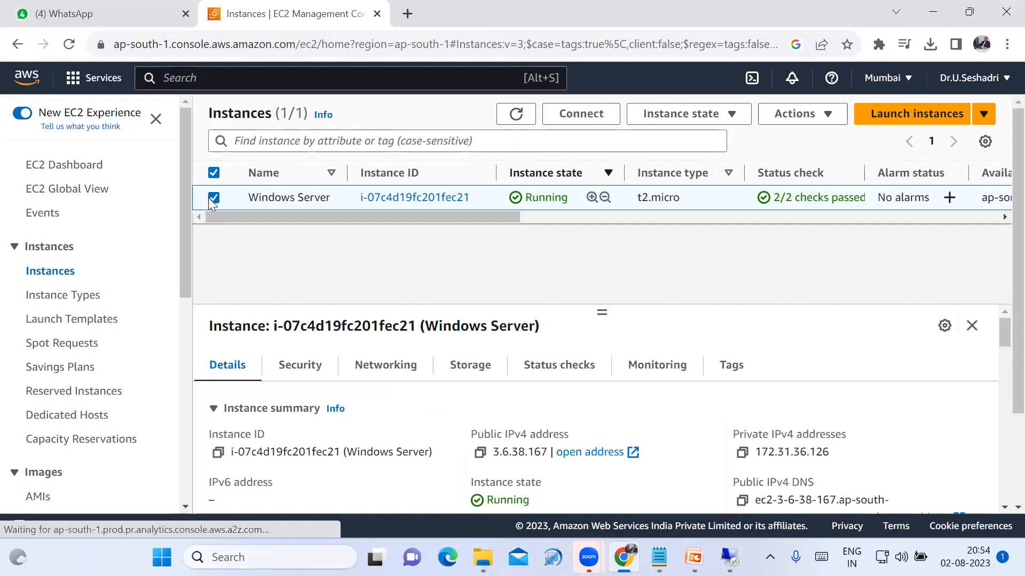
click(717, 117)
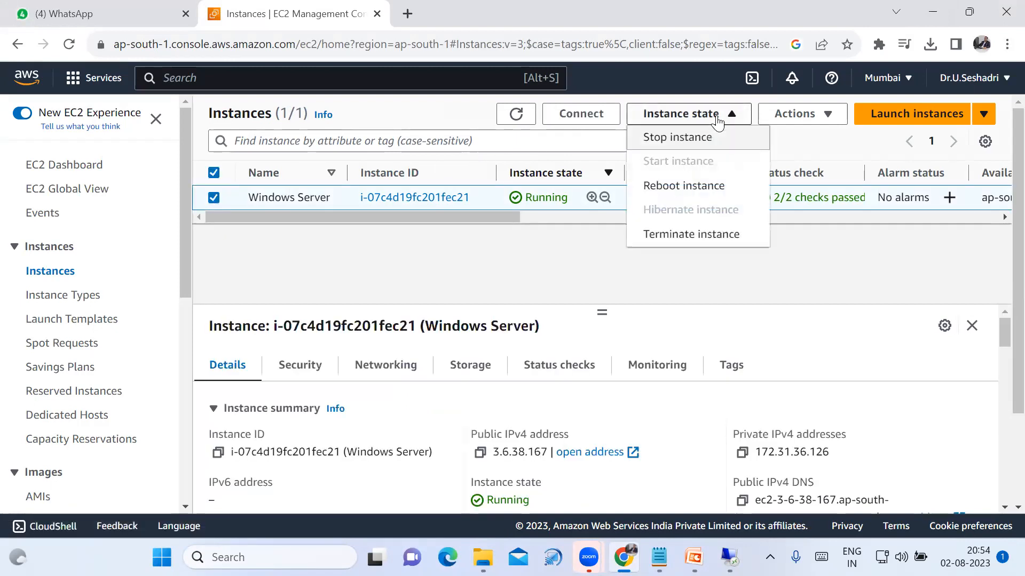
click(692, 233)
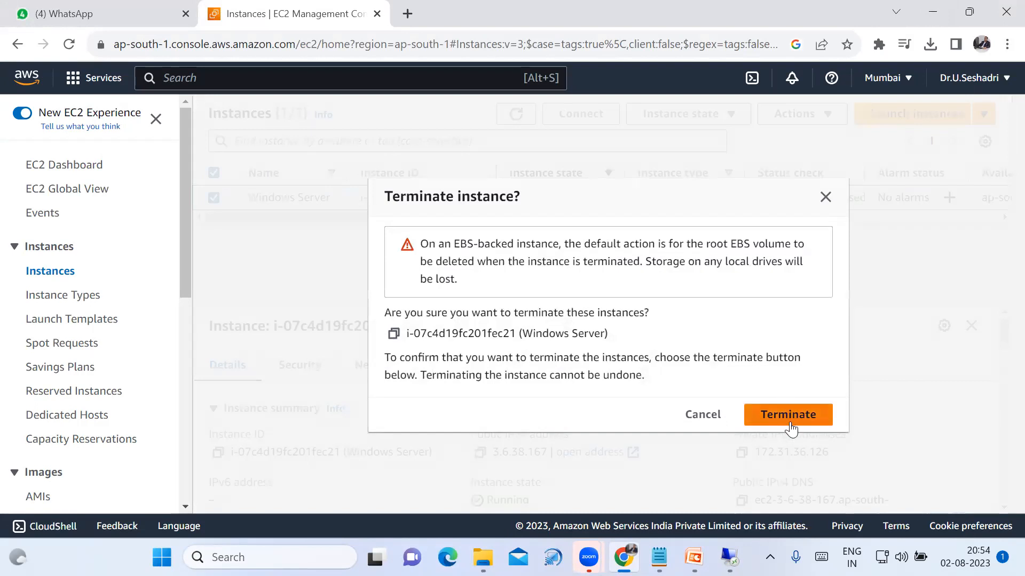
click(789, 420)
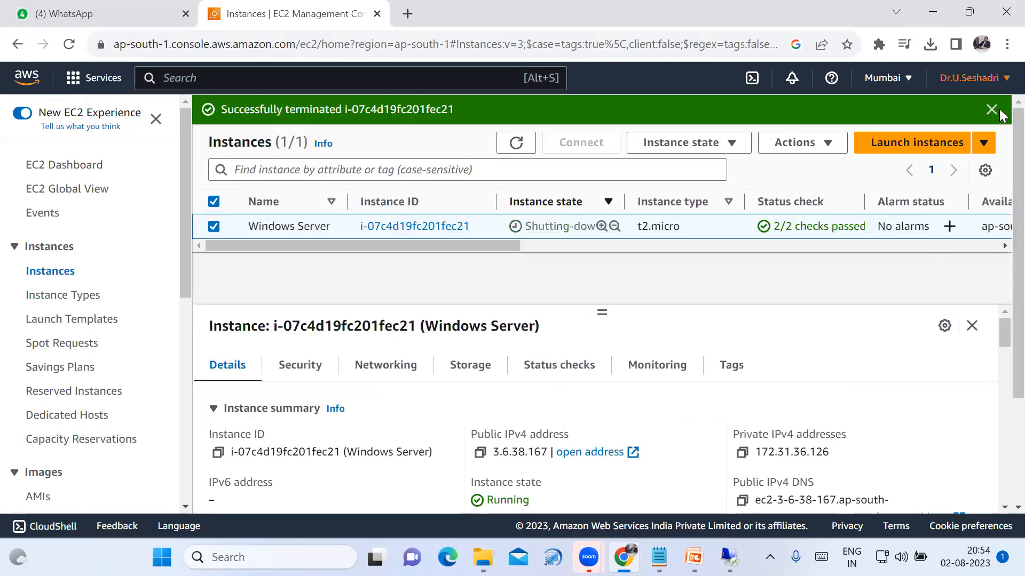
click(990, 112)
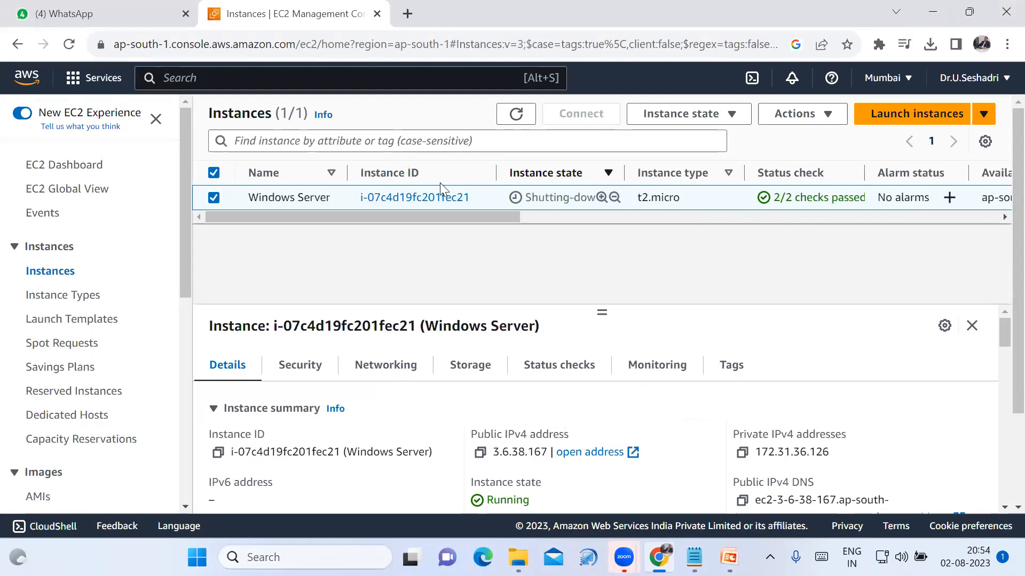
Refresh the EC2 dashboard's resources, open the key pairs and delete Windows-Server-CSE, confirming with "delete".
click(81, 173)
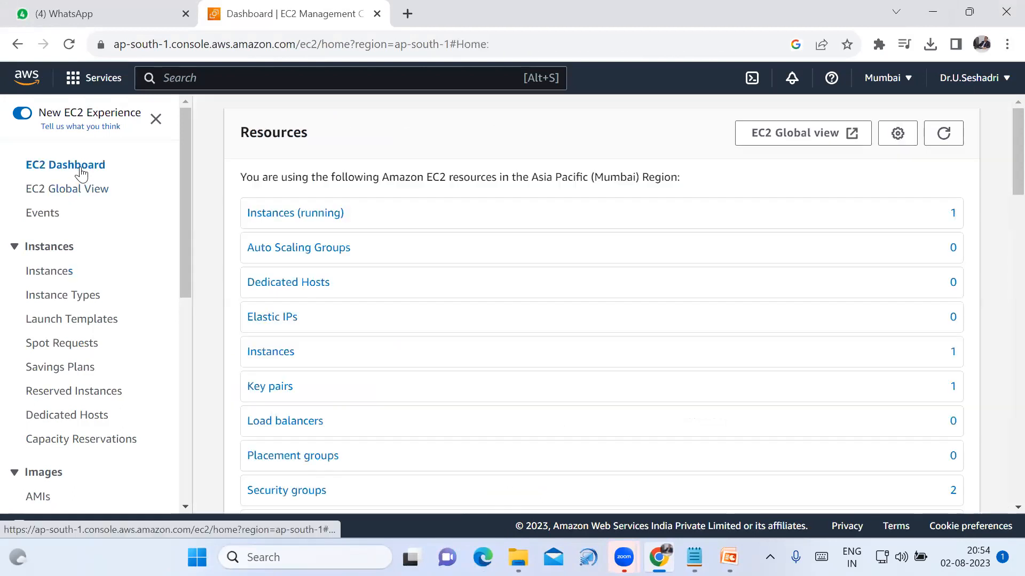
click(686, 133)
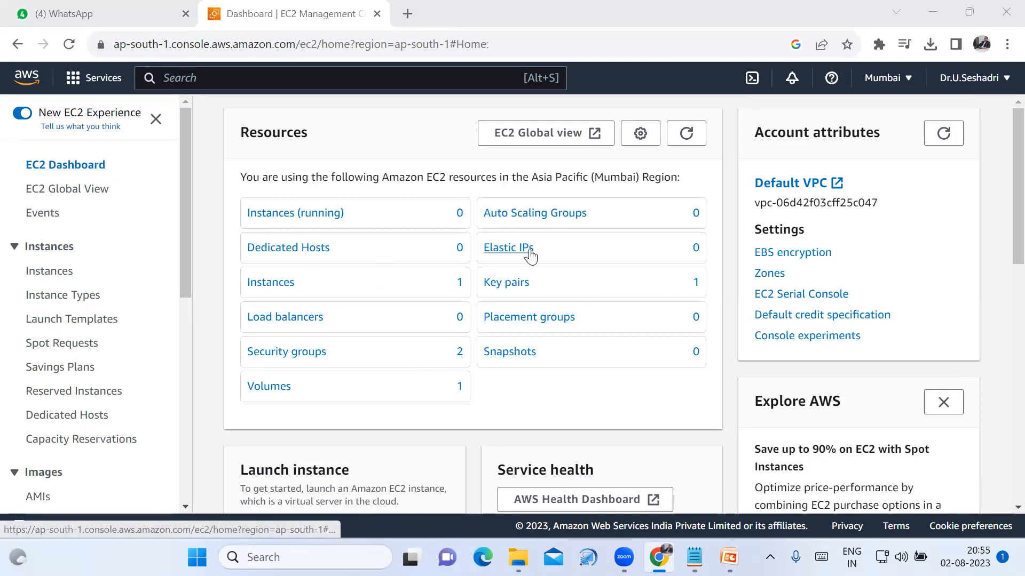
click(507, 286)
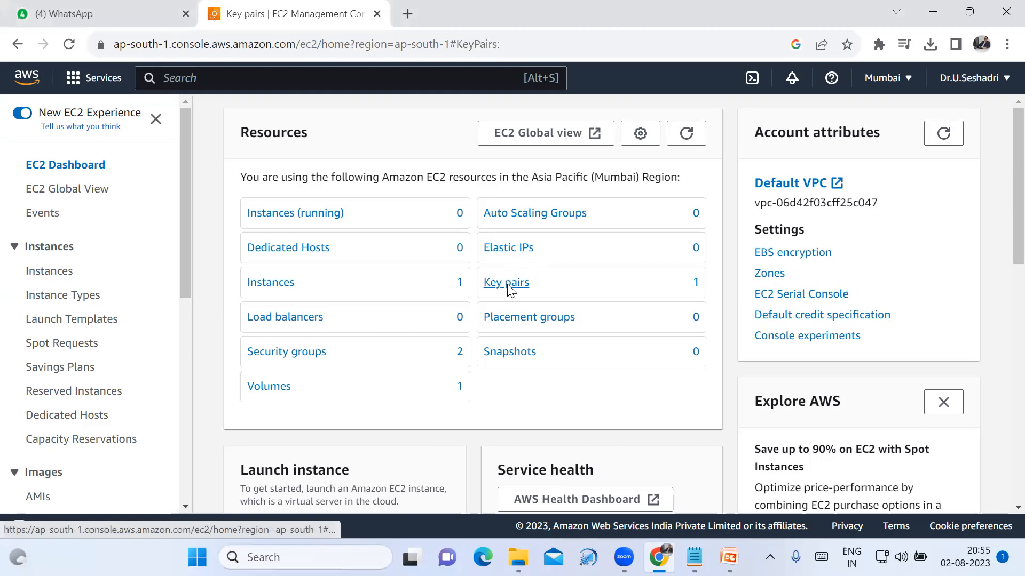
click(215, 199)
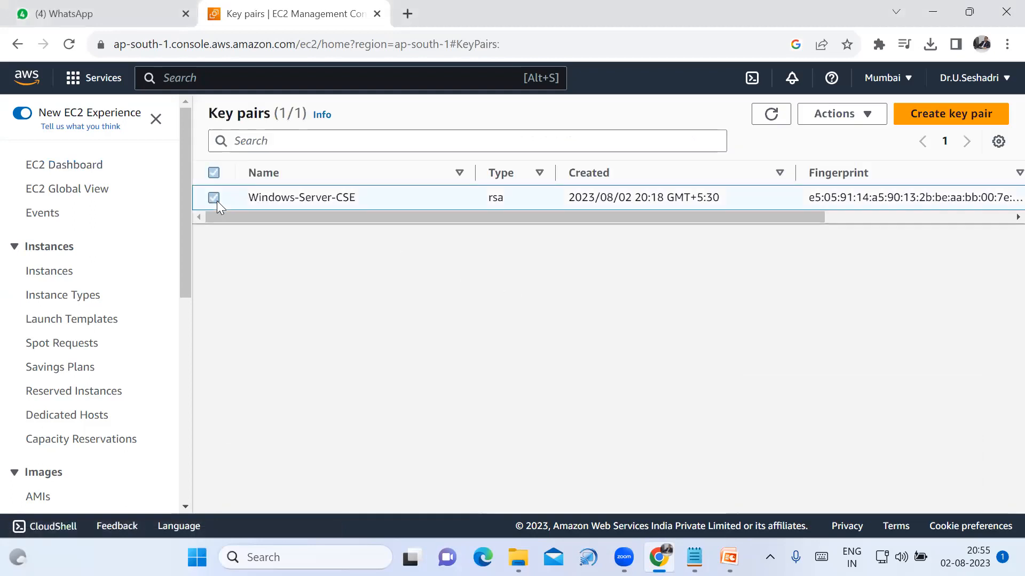
click(857, 118)
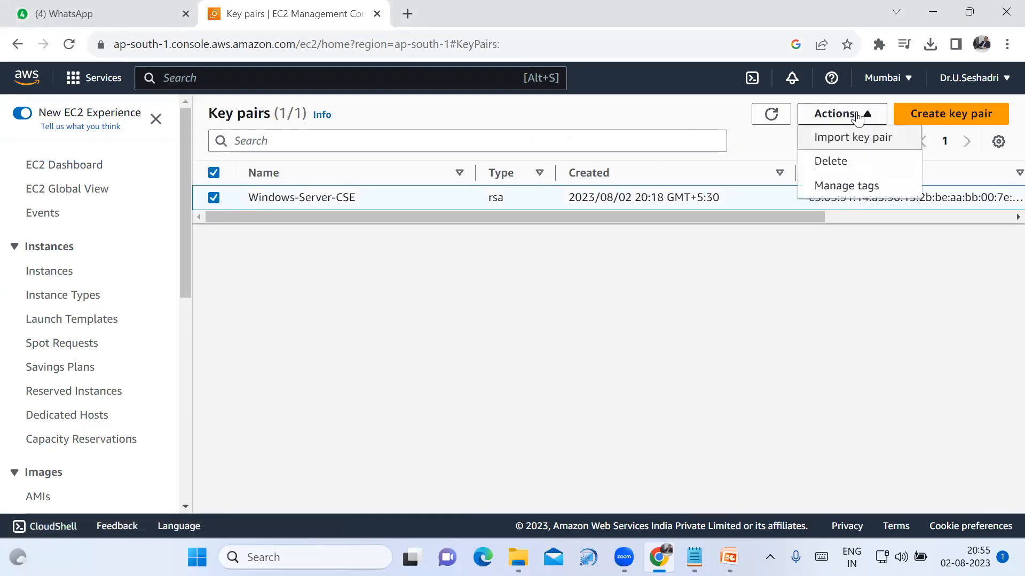
click(842, 160)
click(545, 326)
text(delete)
click(791, 380)
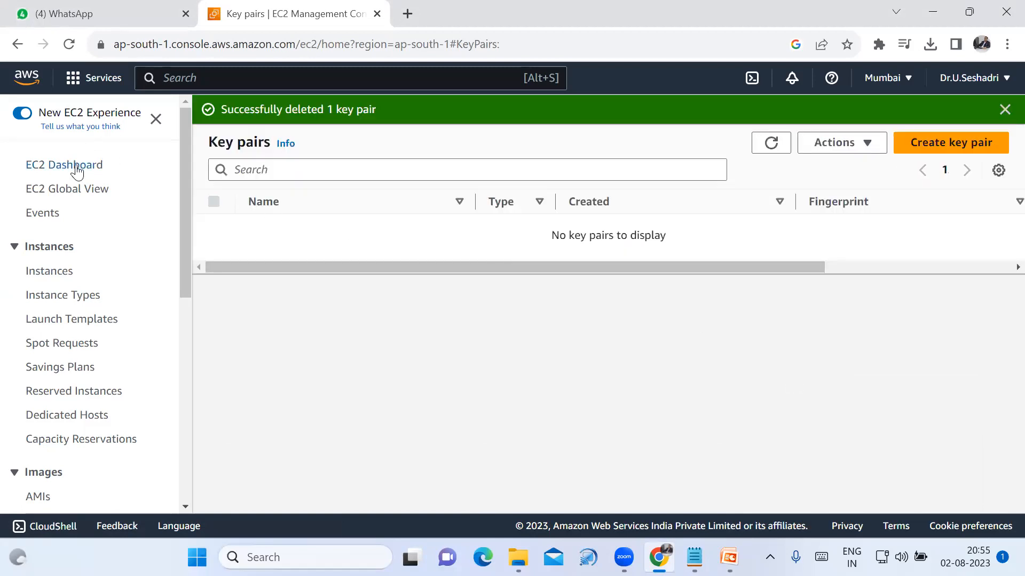
From the refreshed EC2 dashboard, open the security groups, delete Windows Server-SG, dismiss the notification and refresh the list.
click(77, 167)
click(689, 133)
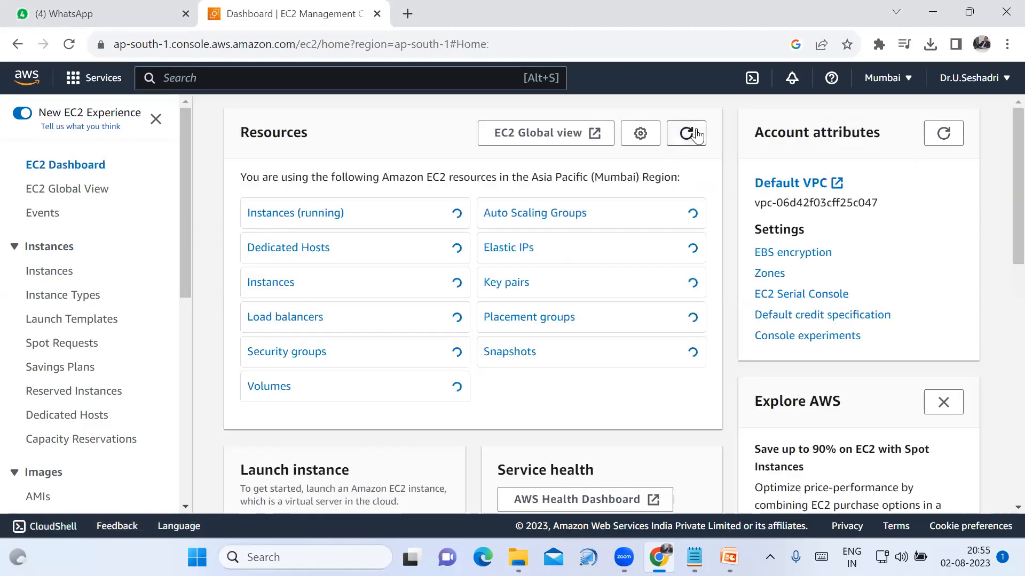
click(322, 353)
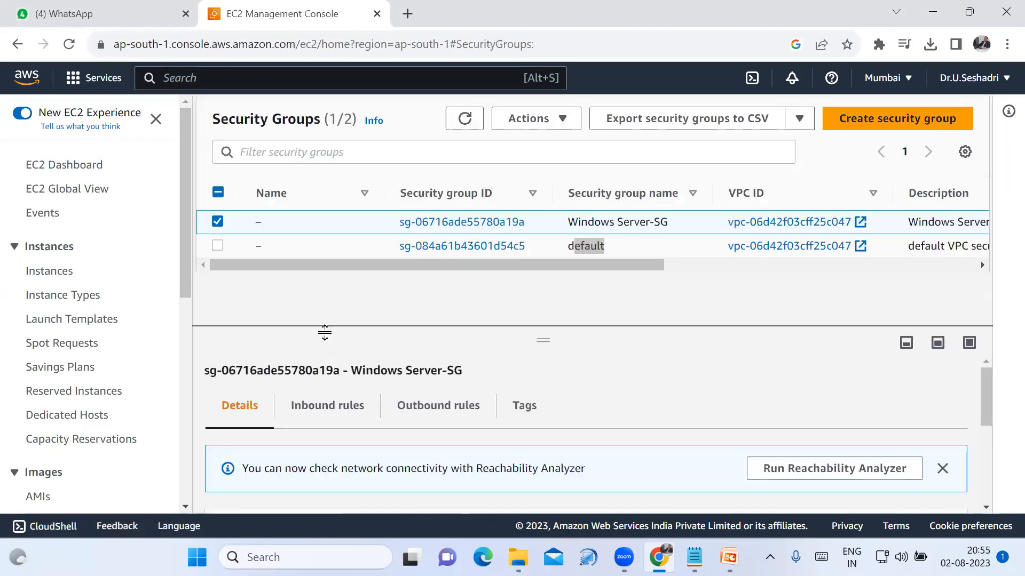
click(219, 224)
click(218, 223)
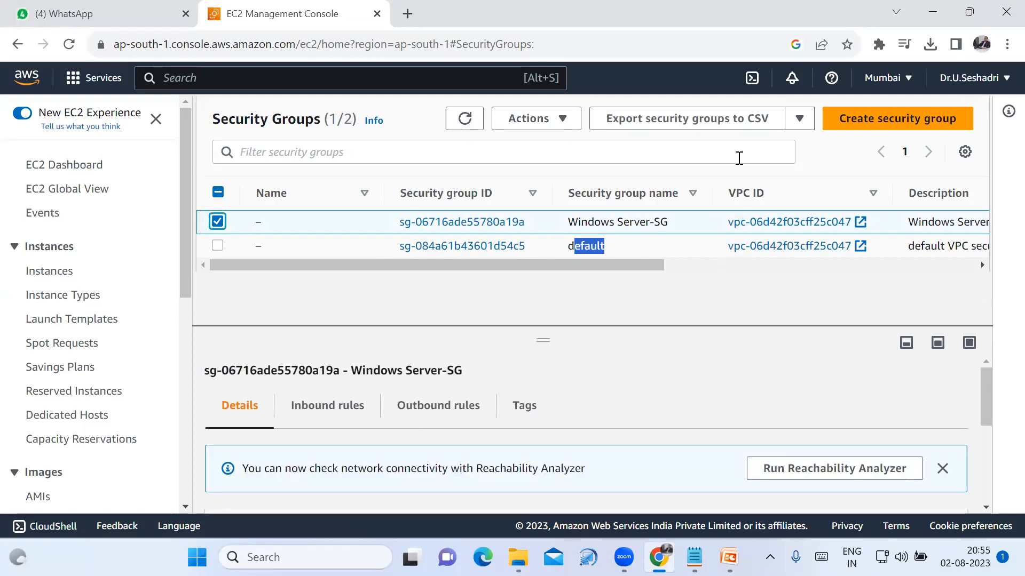
click(558, 126)
scroll(579, 177, down, 3)
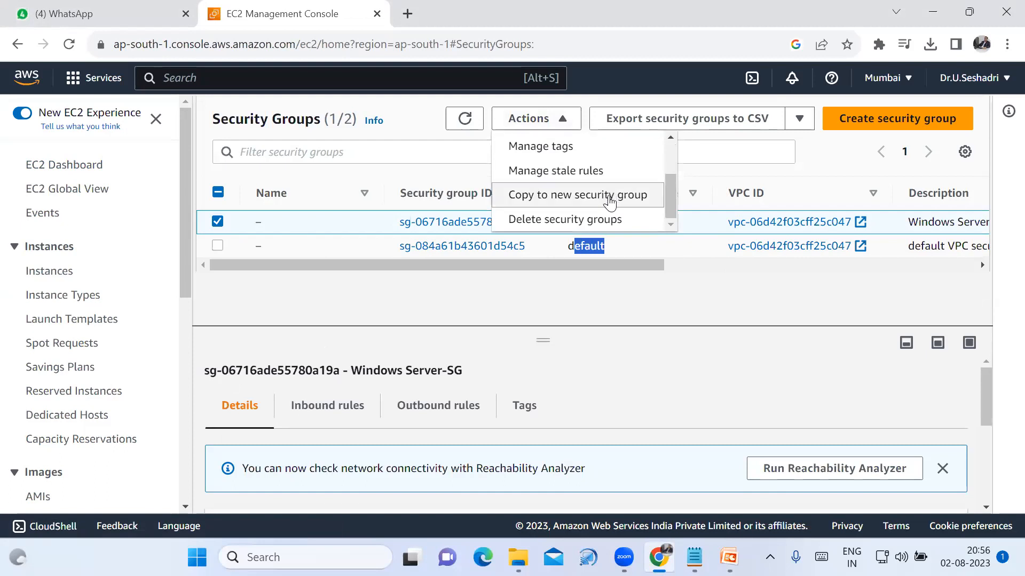
click(600, 219)
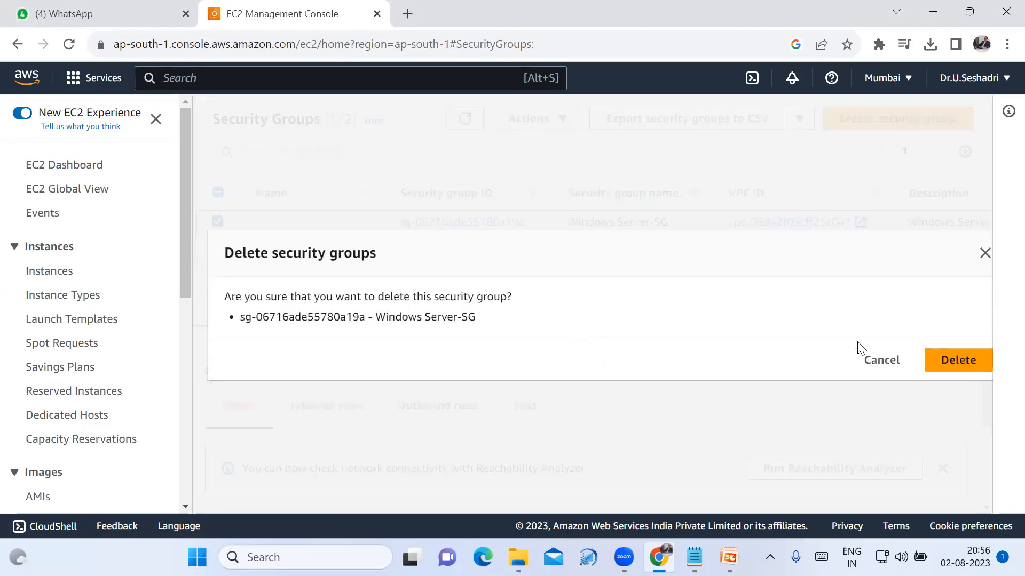
click(953, 361)
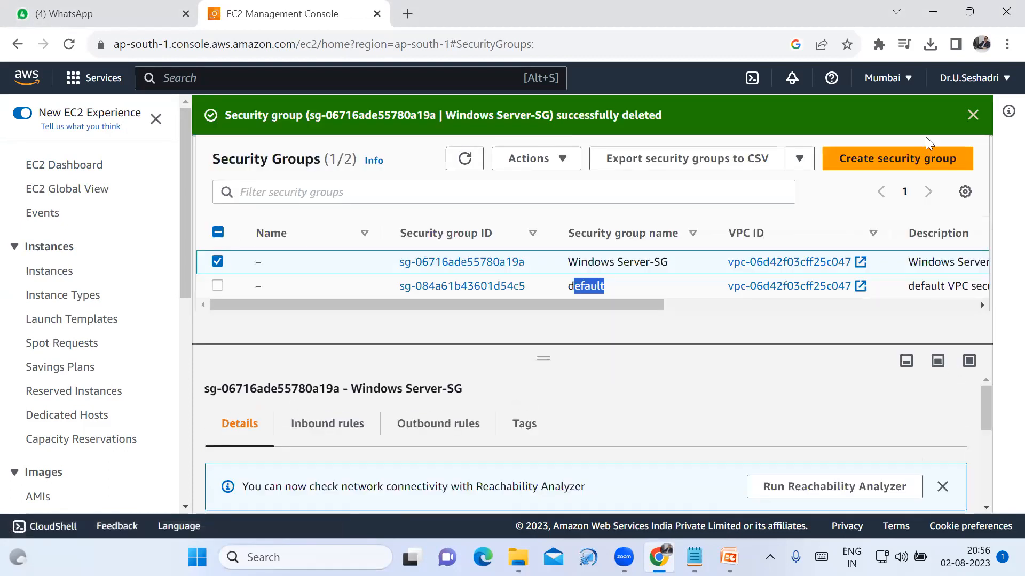
click(970, 112)
click(464, 119)
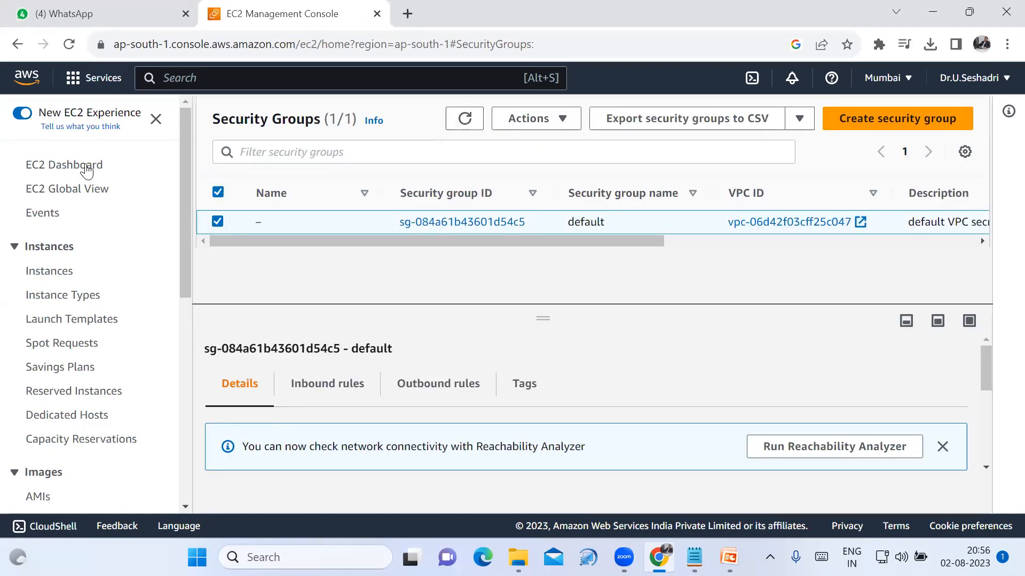
Return to the EC2 dashboard, refresh its Mumbai resource overview and open the list of AWS regions.
click(84, 166)
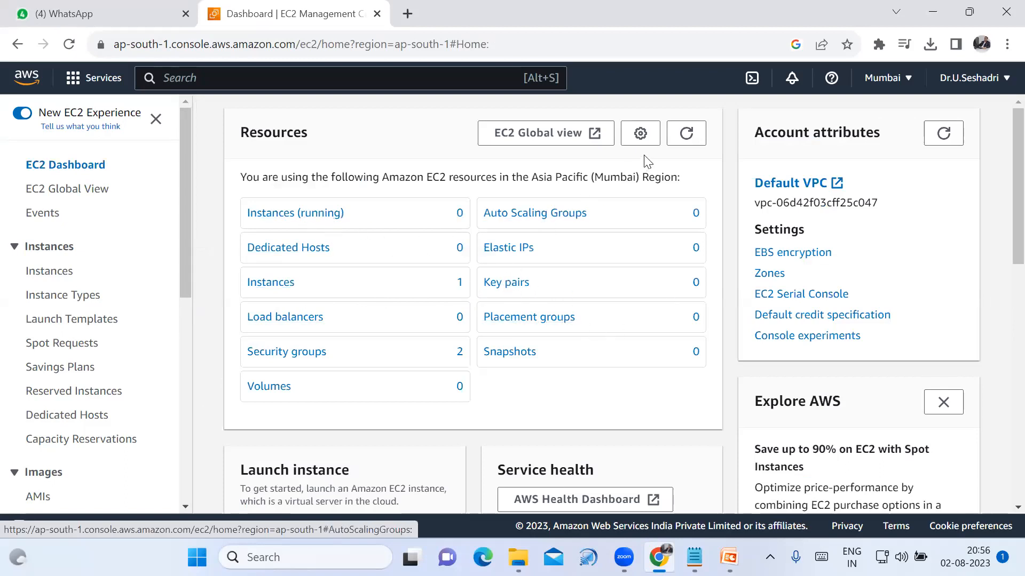
click(687, 134)
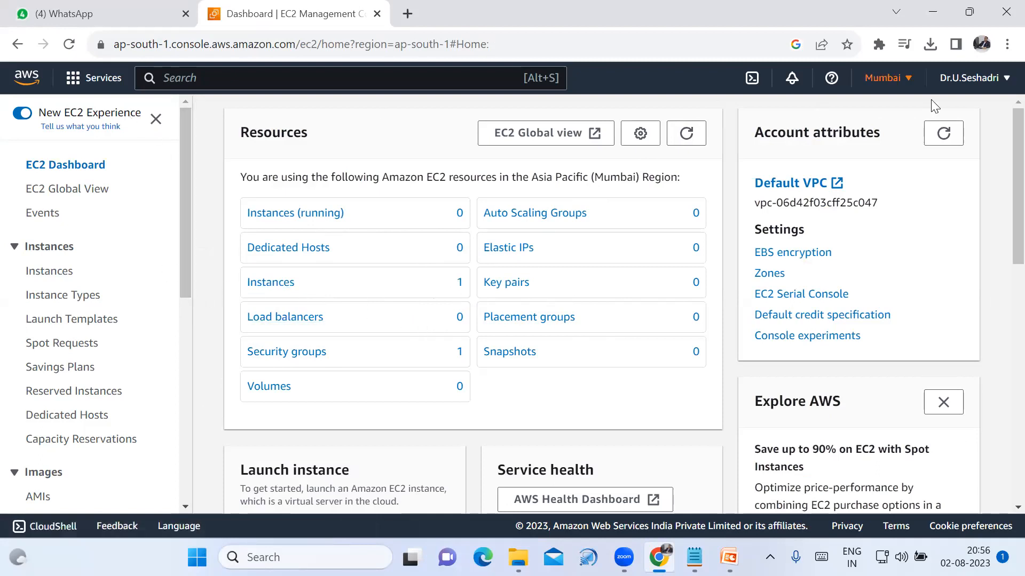
click(888, 77)
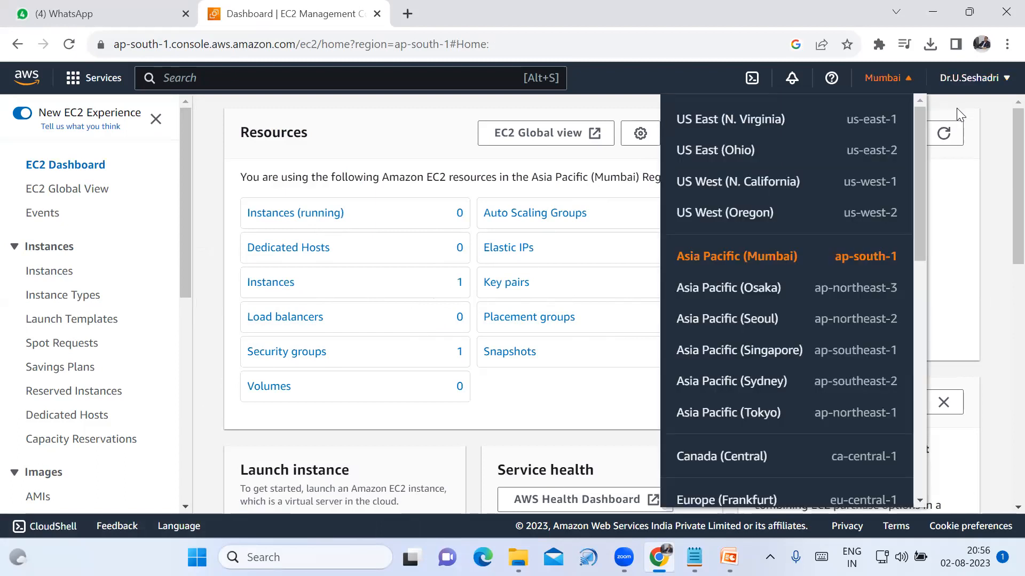